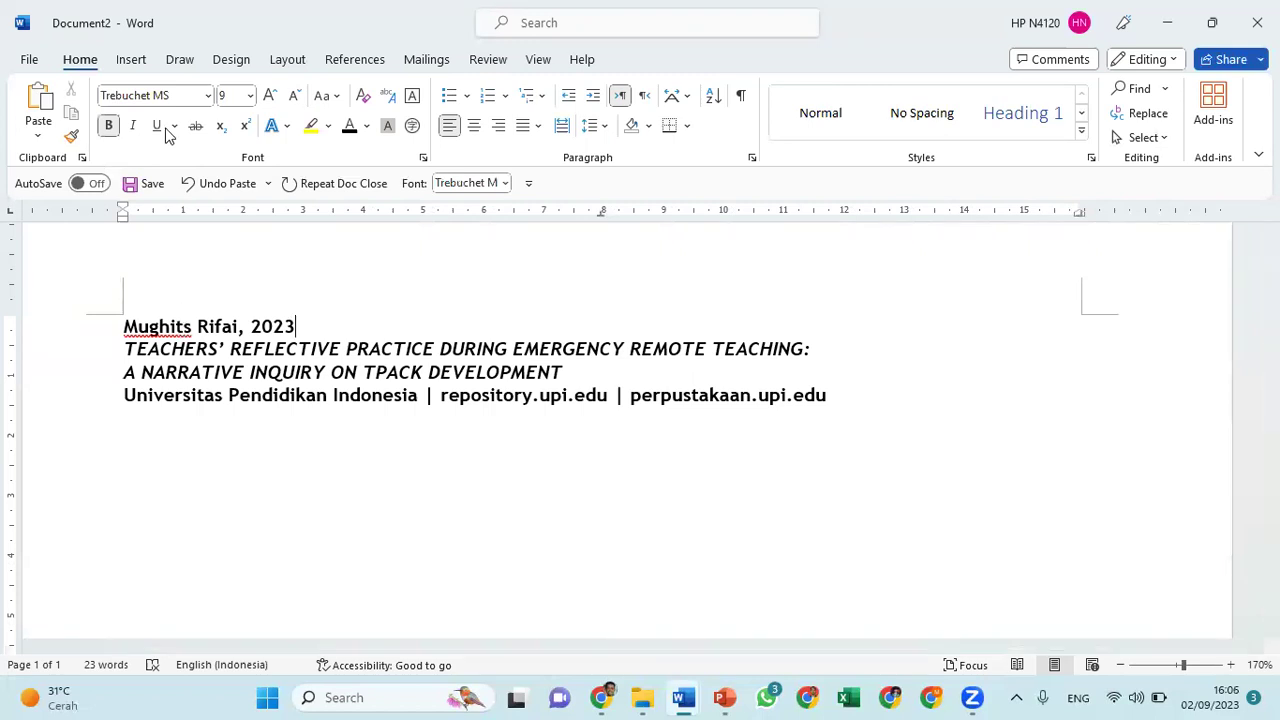
Confirm the citation block uses Trebuchet MS at 9 pt, then switch to the thesis draft
click(157, 94)
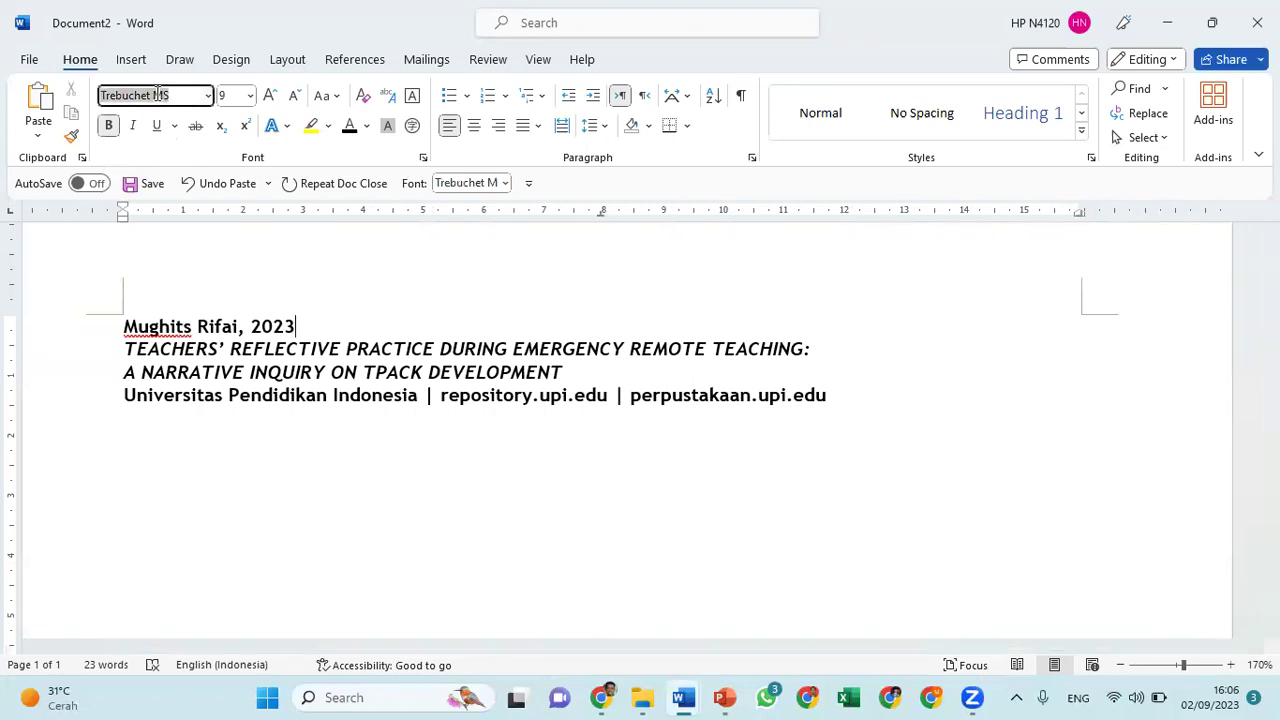
click(227, 94)
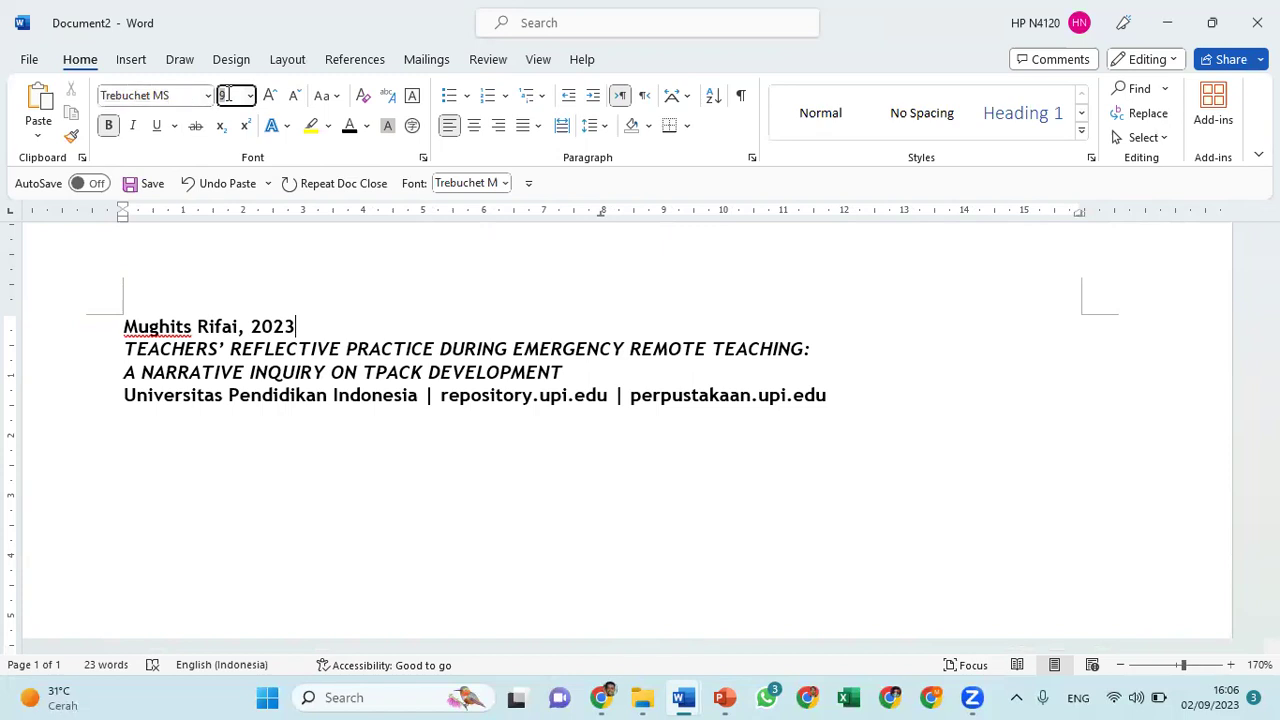
click(170, 327)
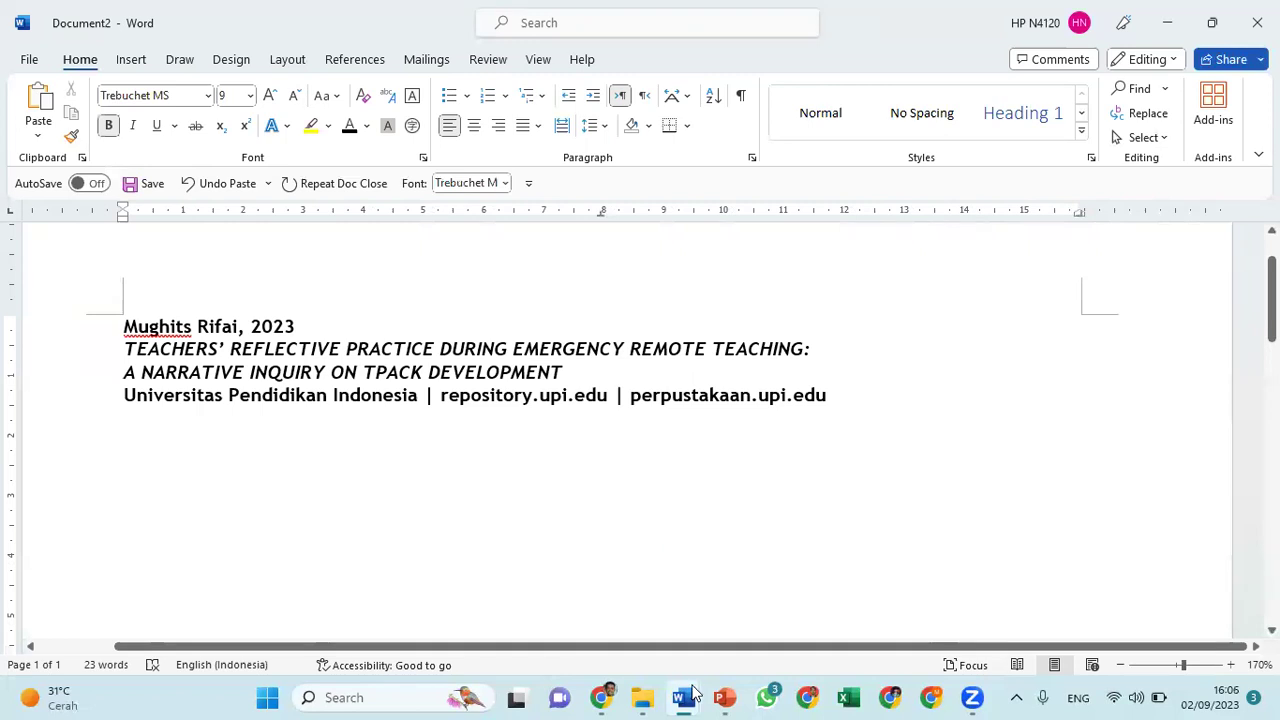
click(686, 698)
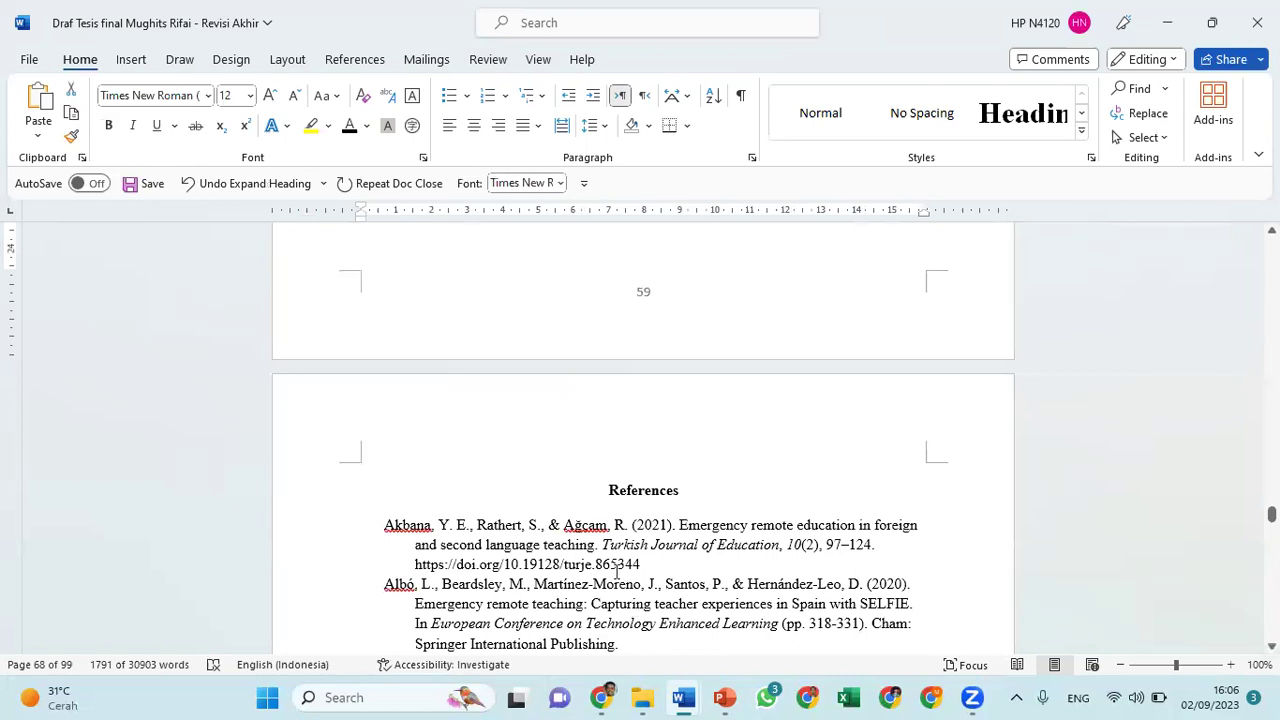
Scroll past the References pages to the APPENDIX 1 heading after page 64
scroll(642, 485, down, 1)
scroll(642, 485, down, 8)
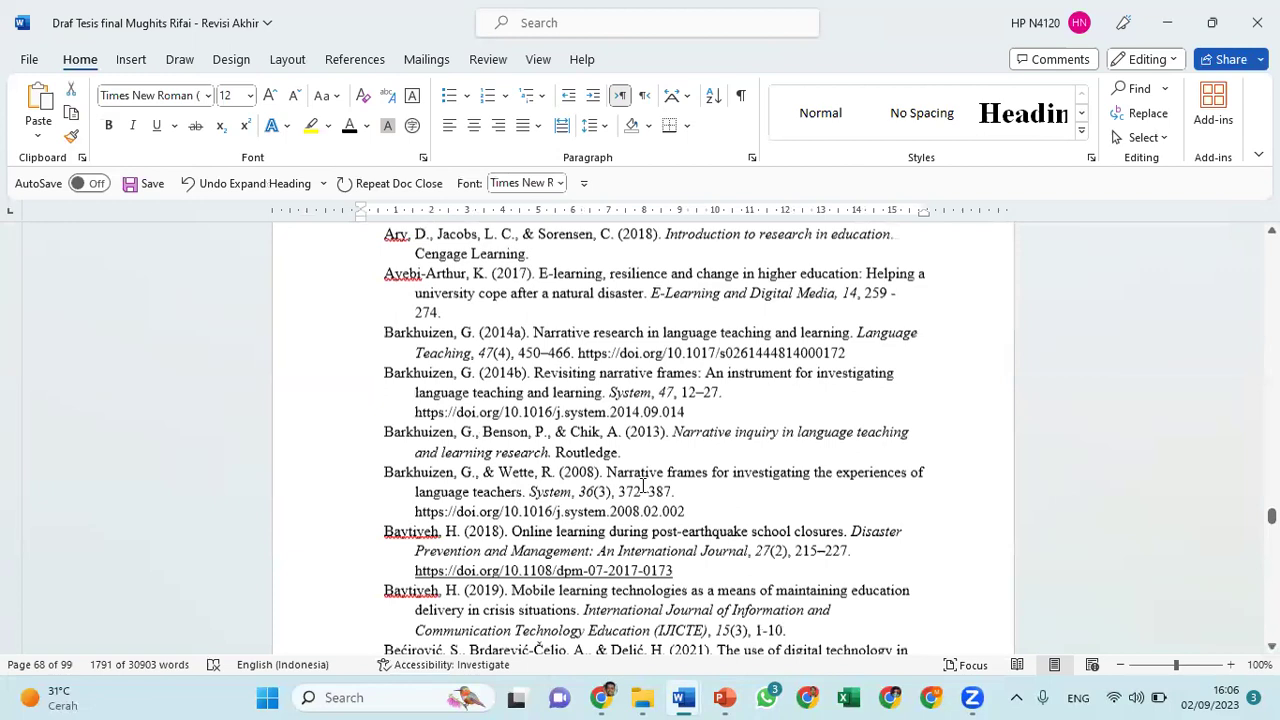
scroll(645, 490, down, 6)
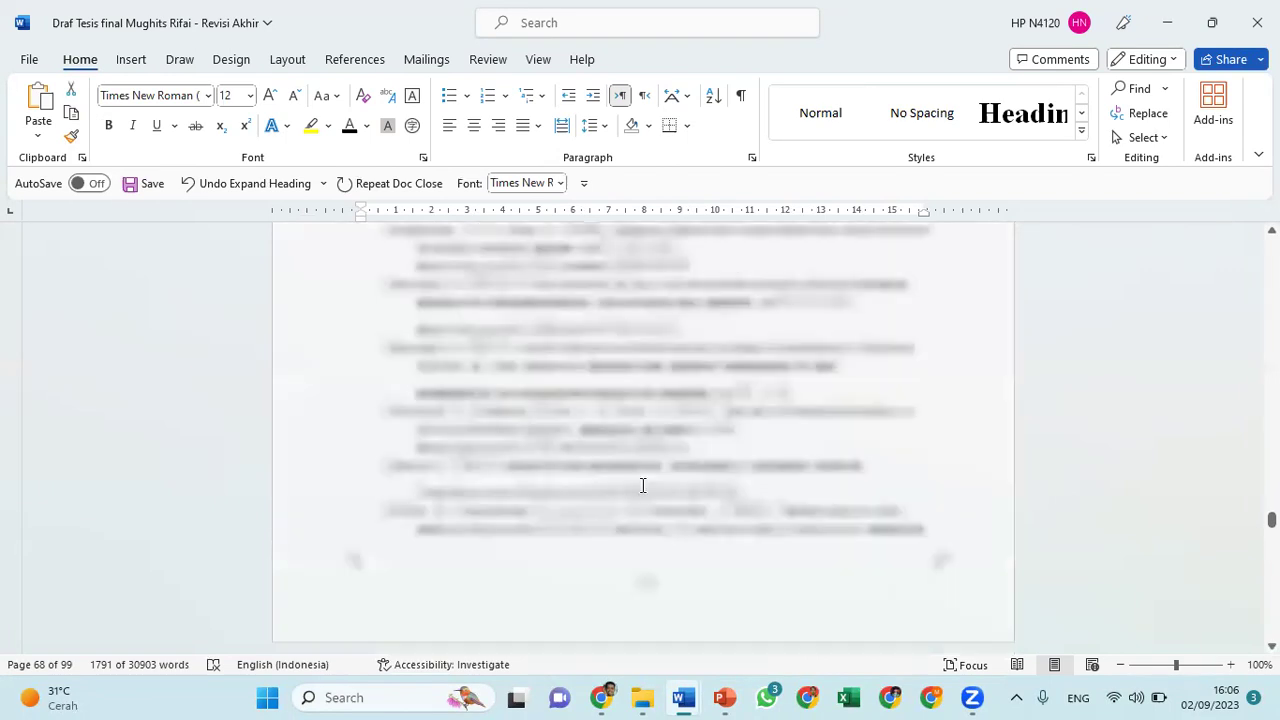
scroll(643, 485, down, 2)
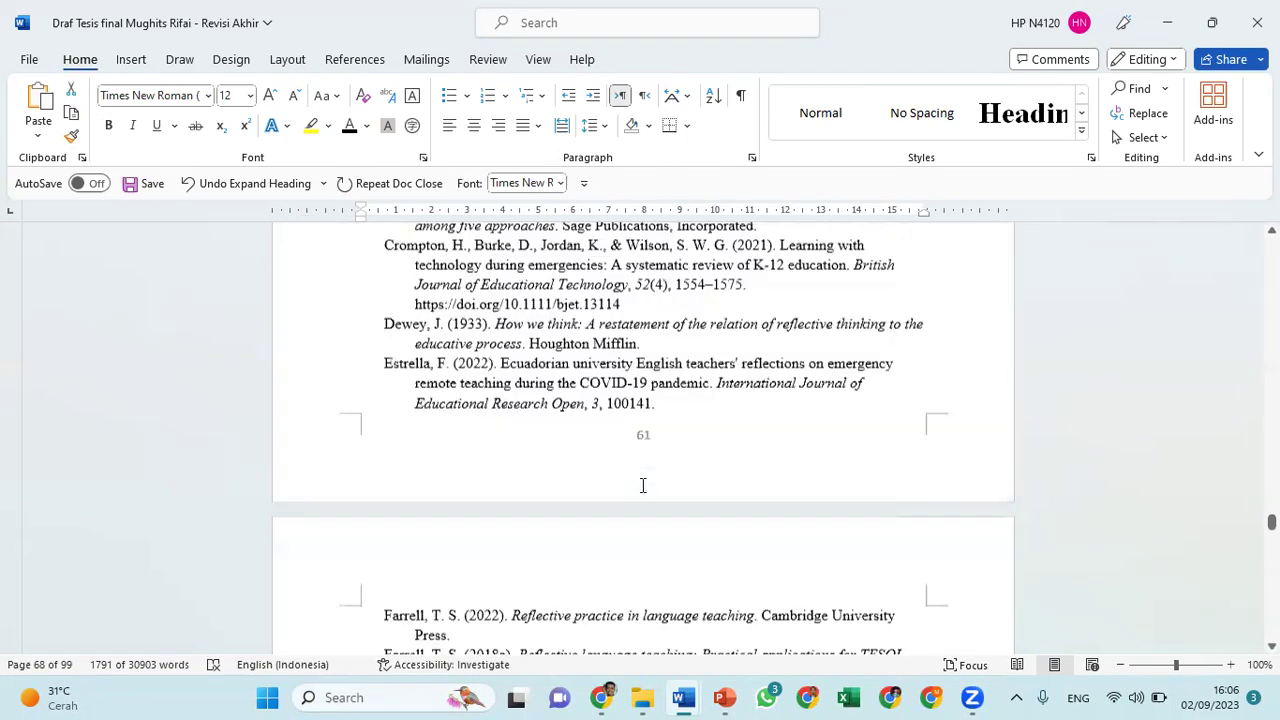
scroll(643, 485, down, 8)
scroll(643, 485, down, 5)
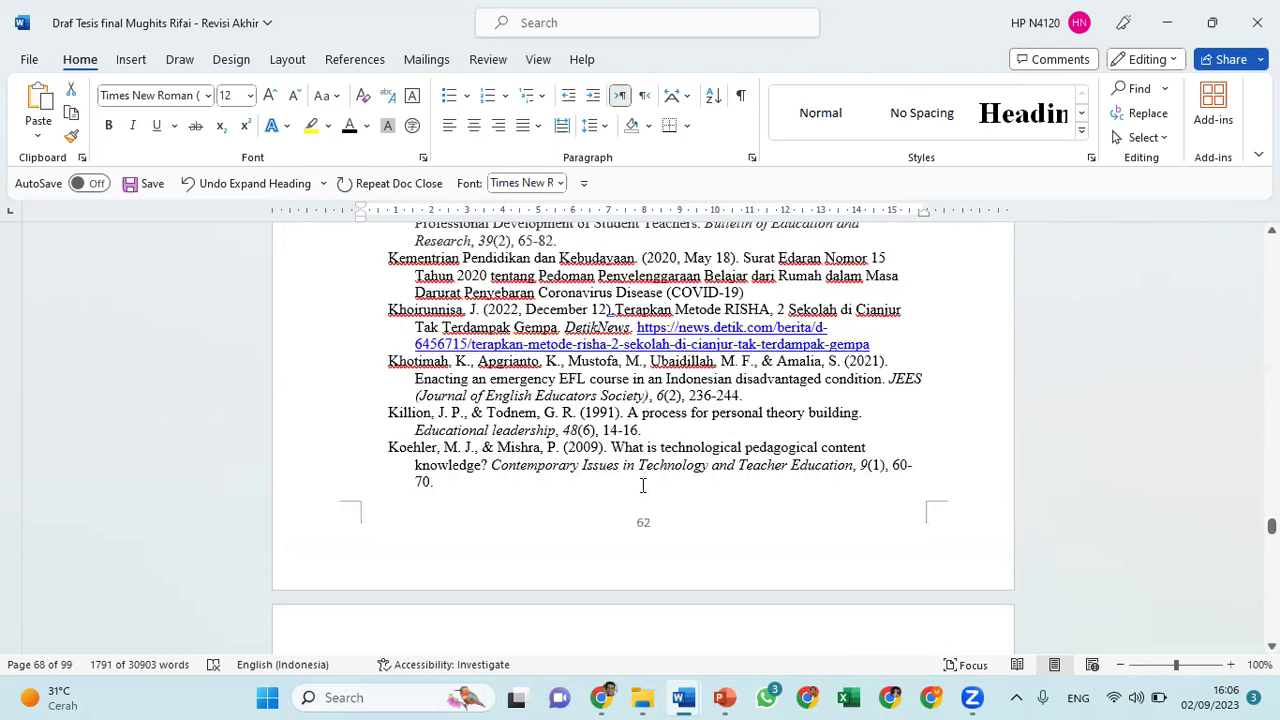
scroll(643, 485, down, 18)
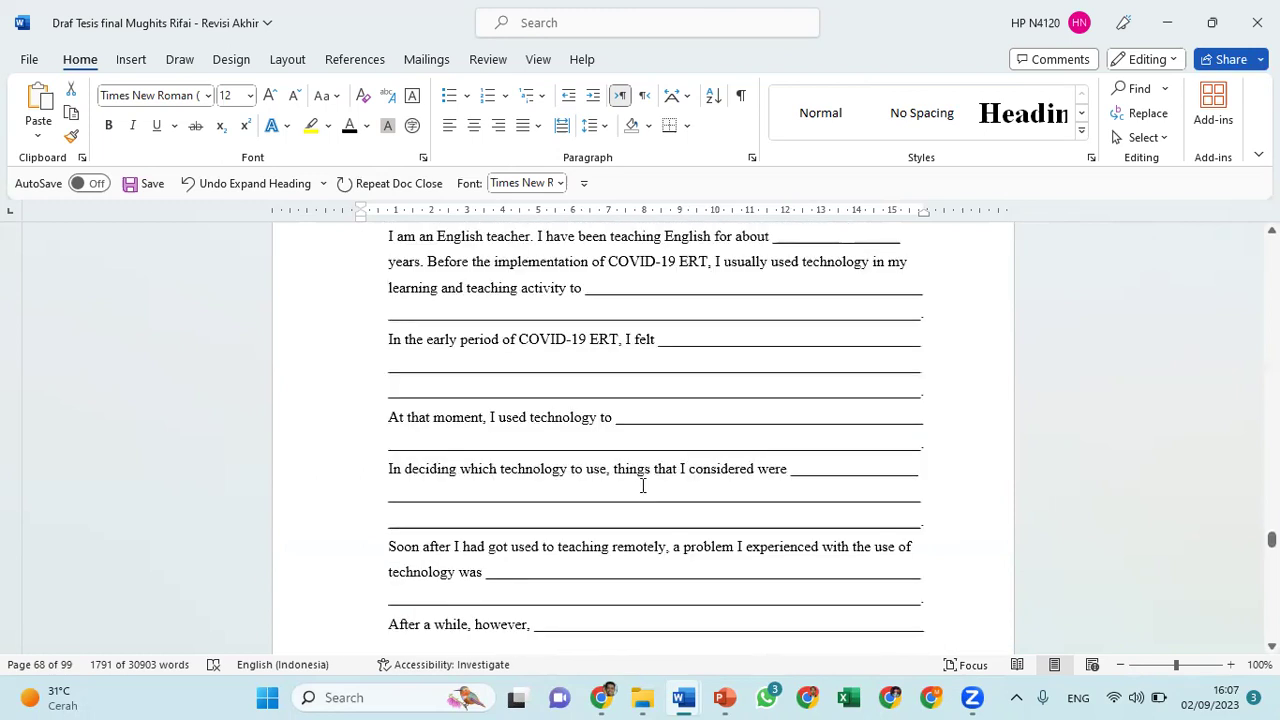
scroll(643, 485, up, 15)
scroll(643, 485, down, 3)
scroll(643, 485, down, 1)
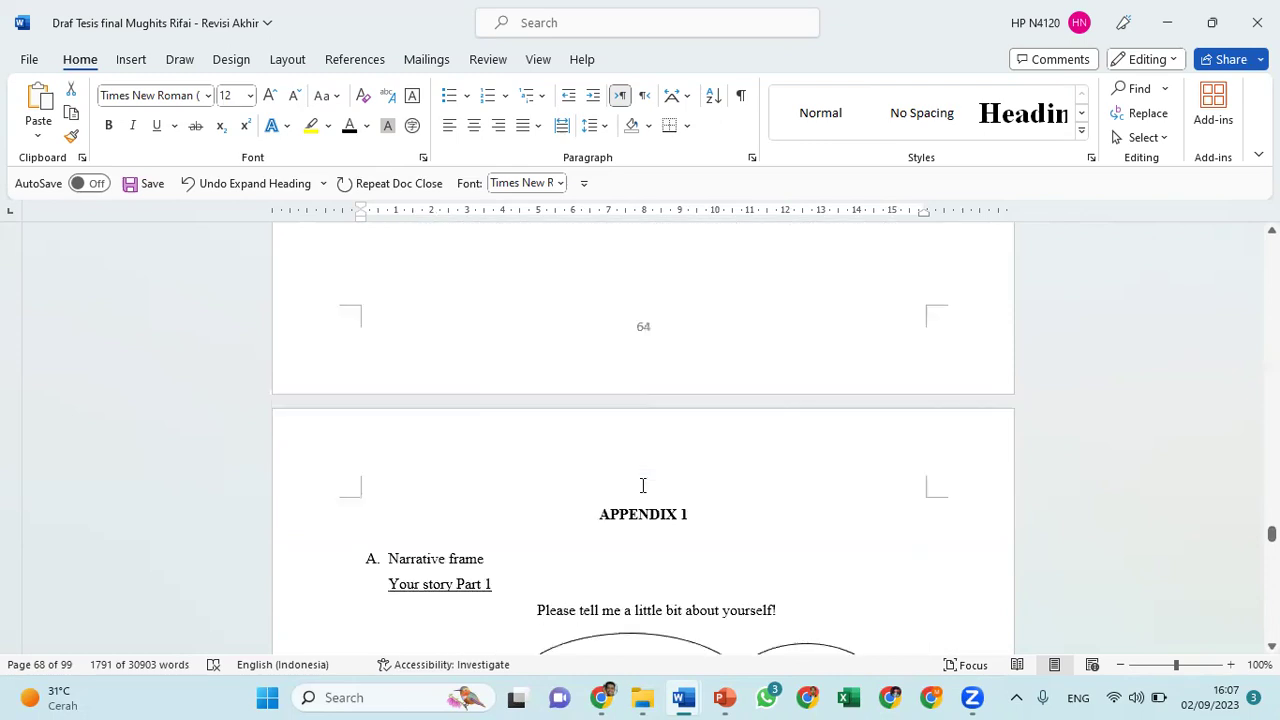
Select the appendix text from APPENDIX 1 down through the Bagian sections of APPENDIX 3
click(600, 514)
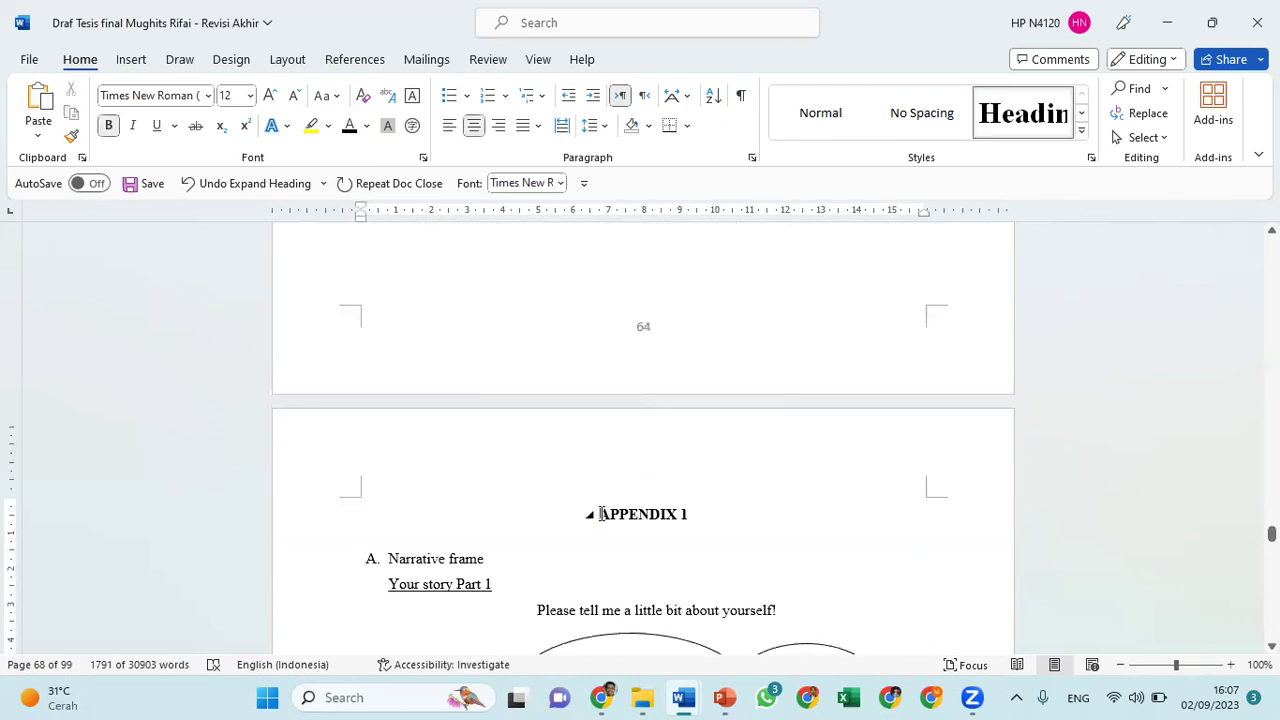
key(shift+Down)
key(shift+Down)
key(shift+Down)
key(shift+Down)
key(shift+Down)
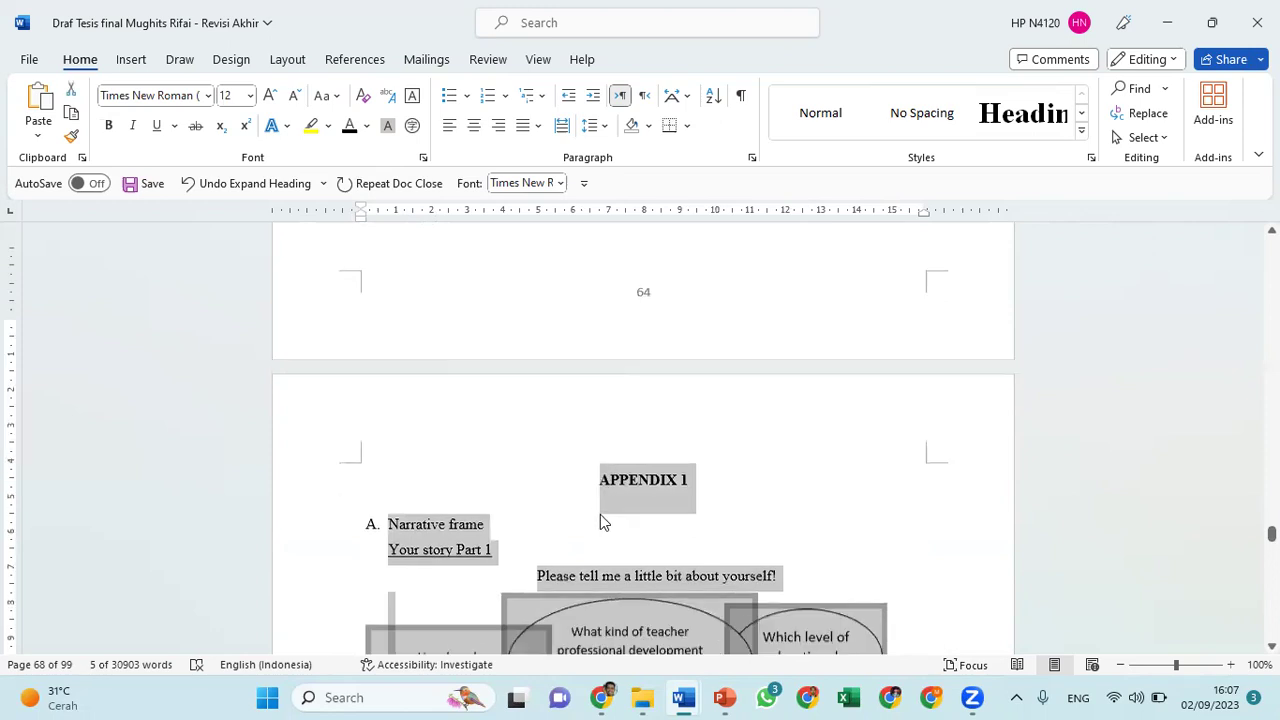
key(shift+Down)
key(shift+Down)
key(shift+Down)
key(shift+Down)
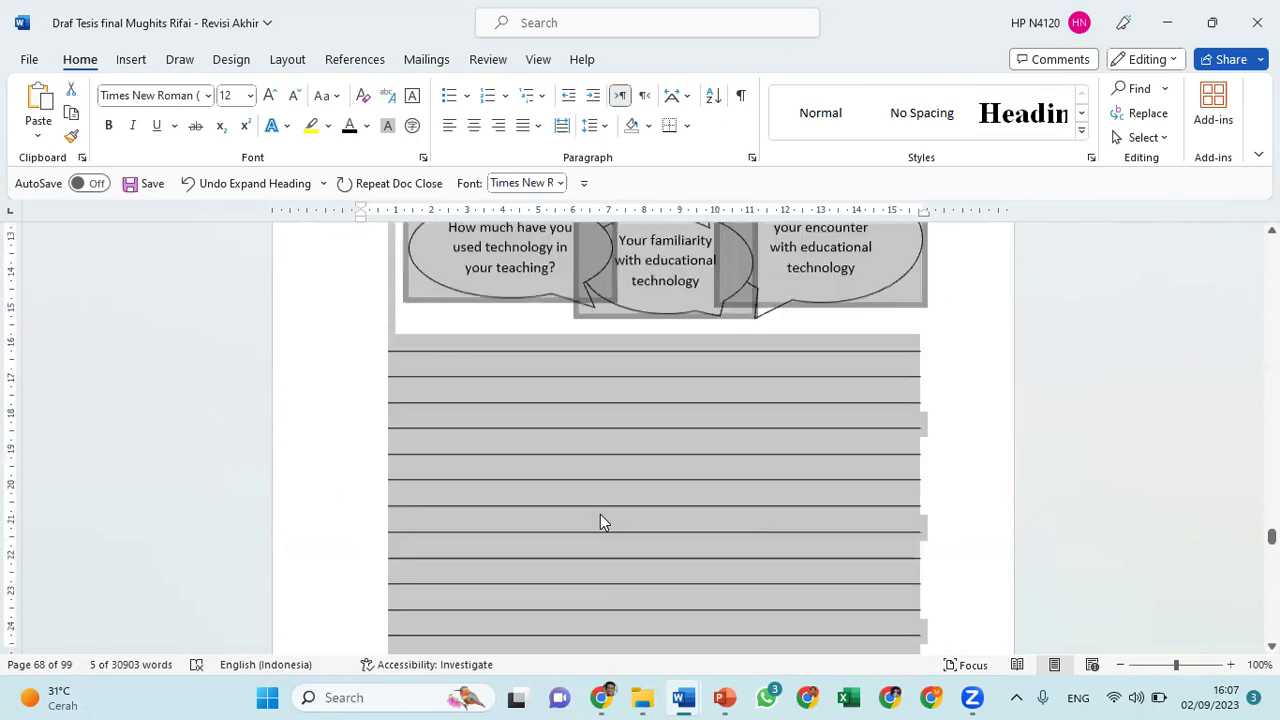
key(shift+Down)
key(shift+Down)
key(shift+Down)
key(shift+Down)
key(shift+Down)
key(shift+Down)
key(shift+Down)
key(shift+Down)
key(shift+Down)
key(shift+Down)
key(shift+Down)
key(shift+Down)
key(shift+Down)
key(shift+Down)
key(shift+Down)
key(shift+Down)
key(shift+Down)
key(shift+Down)
key(shift+Down)
key(shift+Down)
key(shift+Down)
key(shift+Down)
key(shift+Down)
key(shift+Down)
key(shift+Down)
key(shift+Down)
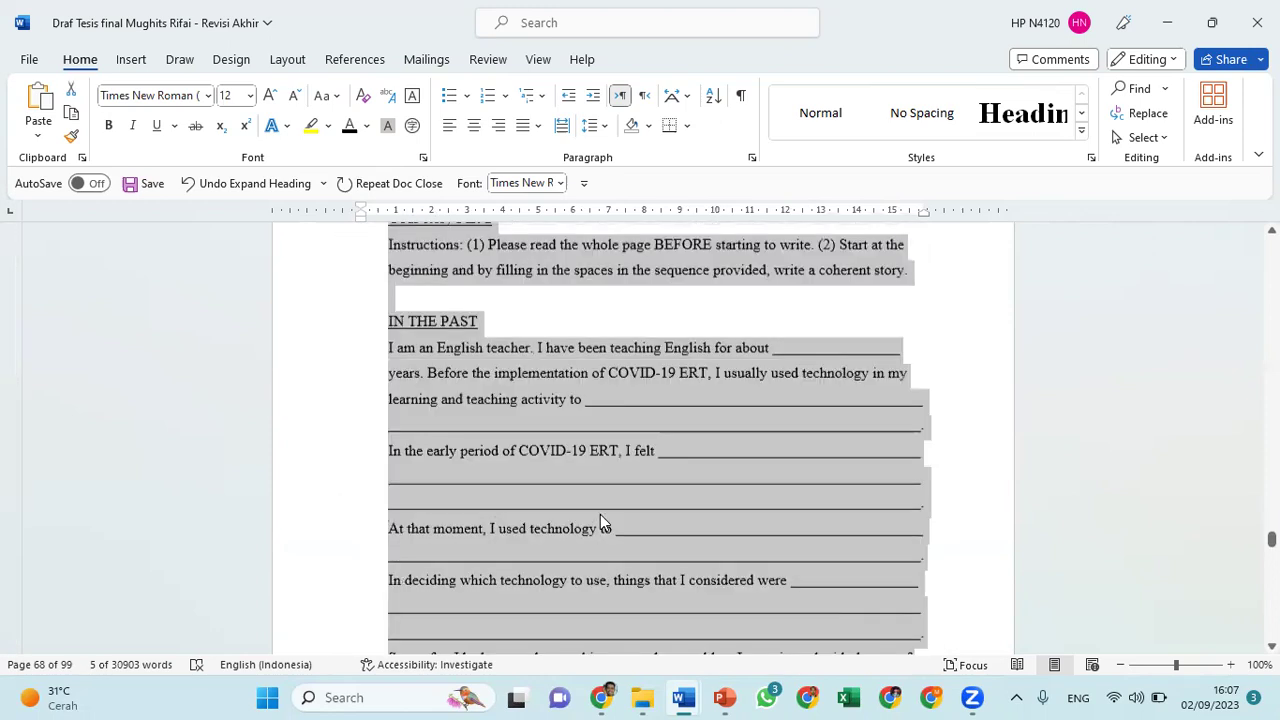
key(shift+Down)
key(shift+Down)
key(shift+Down)
key(shift+Down)
key(shift+Down)
key(shift+Down)
key(shift+Down)
key(shift+Down)
key(shift+Down)
key(shift+Down)
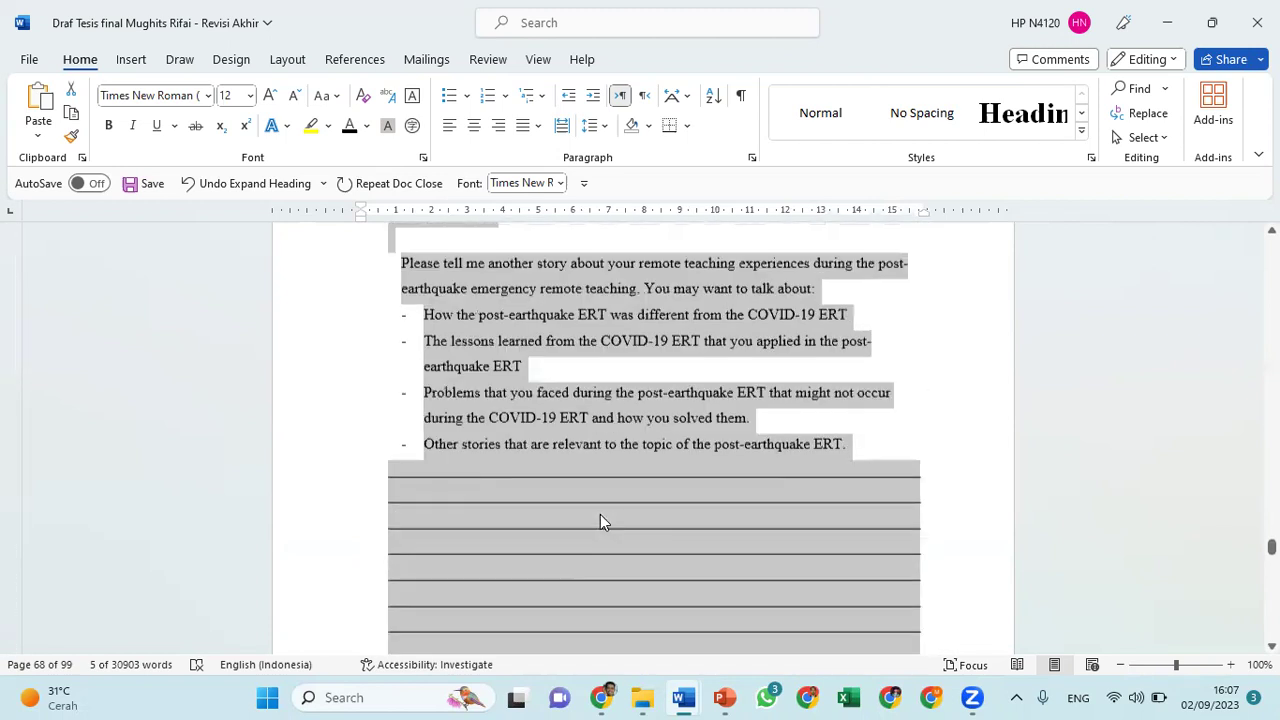
key(shift+Down)
key(shift+Down)
key(shift+Down)
key(shift+Down)
key(shift+Down)
key(shift+Down)
key(shift+Down)
key(shift+Down)
key(shift+Down)
key(shift+Down)
key(shift+Down)
key(shift+Down)
key(shift+Down)
key(shift+Down)
key(shift+Down)
key(shift+Down)
key(shift+Down)
key(shift+Down)
key(shift+Down)
key(shift+Down)
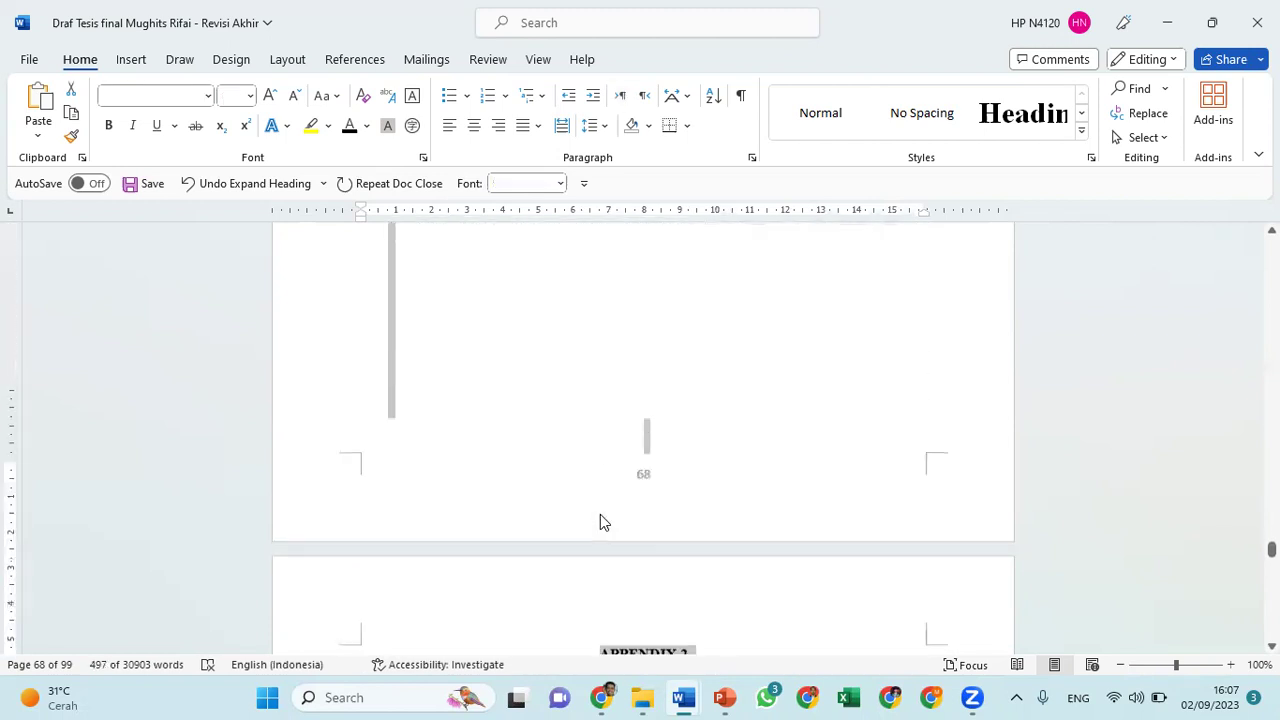
key(shift+Down)
key(shift+Down)
key(shift+Down)
key(shift+Down)
key(shift+Down)
key(shift+Down)
key(shift+Down)
key(shift+Down)
key(shift+Down)
key(shift+Down)
key(shift+Down)
key(shift+Down)
key(shift+Down)
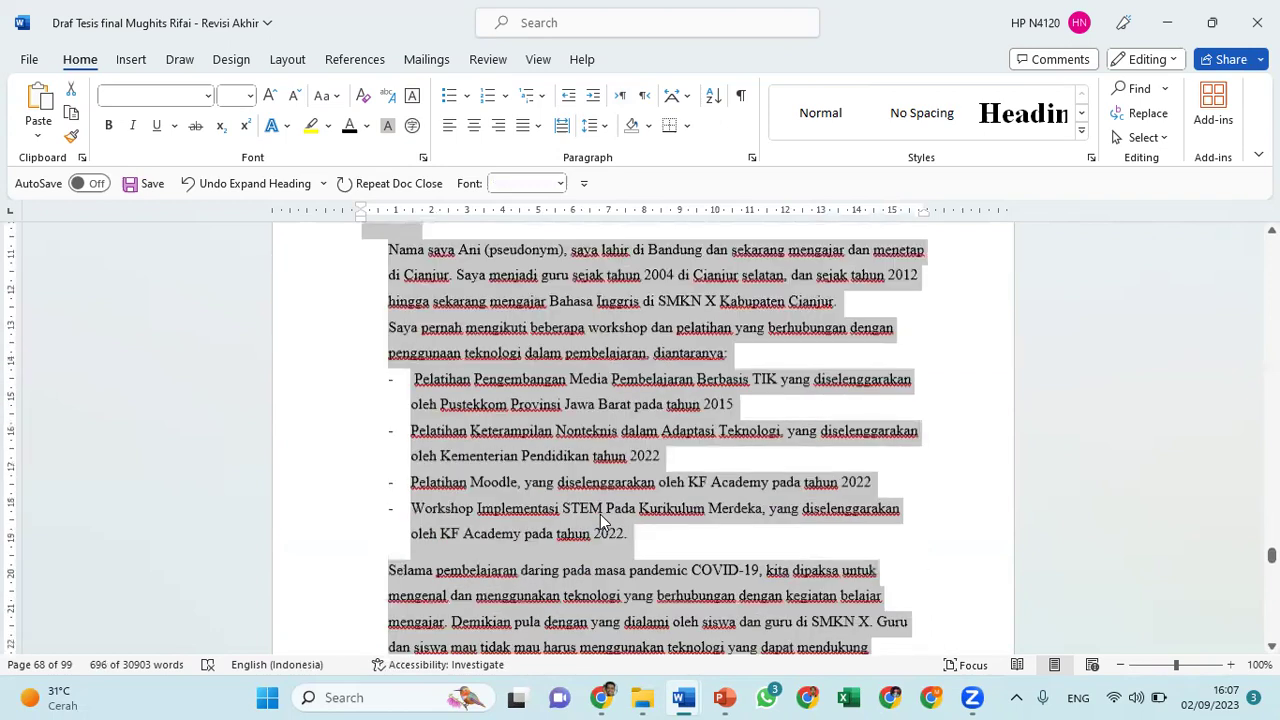
key(shift+Down)
key(shift+Down)
key(shift+Down)
key(shift+Down)
key(shift+Down)
key(shift+Down)
key(shift+Down)
key(shift+Down)
key(shift+Down)
key(shift+Down)
key(shift+Down)
key(shift+Down)
key(shift+Down)
key(shift+Down)
key(shift+Down)
key(shift+Down)
key(shift+Down)
key(shift+Down)
key(shift+Down)
key(shift+Down)
key(shift+Down)
key(shift+Down)
key(shift+Down)
key(shift+Down)
key(shift+Down)
key(shift+Down)
key(shift+Down)
key(shift+Down)
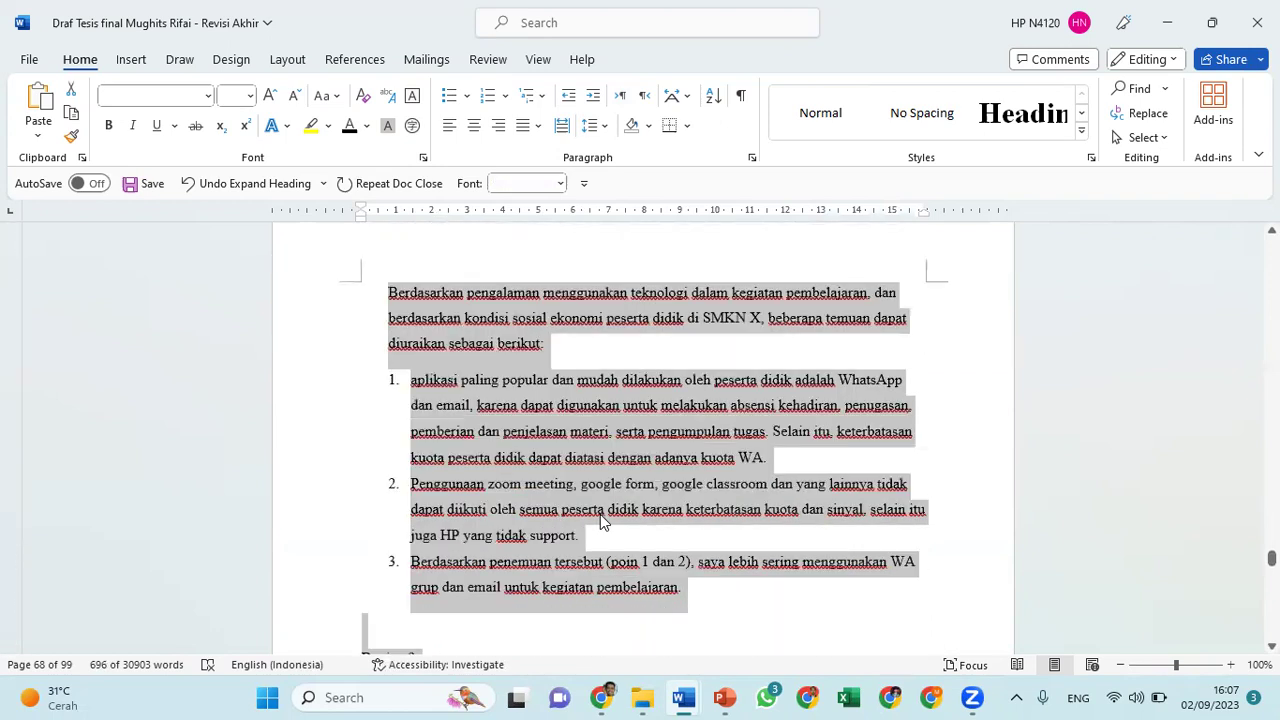
key(shift+Down)
key(shift+Down)
key(shift+Down)
key(shift+Down)
key(shift+Down)
key(shift+Down)
key(shift+Down)
key(shift+Down)
key(shift+Down)
key(shift+Down)
key(shift+Down)
key(shift+Down)
key(shift+Down)
key(shift+Down)
key(shift+Down)
key(shift+Down)
key(shift+Down)
key(shift+Down)
key(shift+Down)
key(shift+Down)
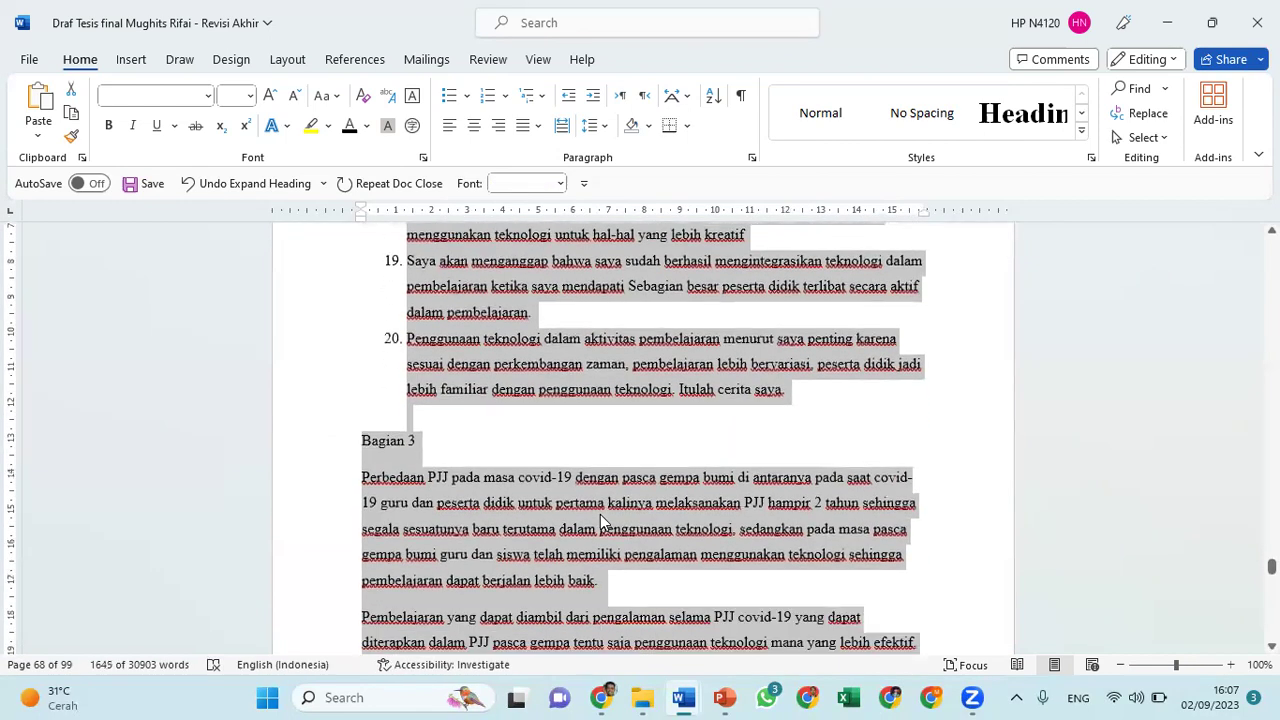
key(shift+Down)
key(shift+Down)
key(shift+Down)
key(shift+Down)
key(shift+Down)
key(shift+Down)
key(shift+Down)
key(shift+Down)
key(shift+Down)
key(shift+Down)
key(shift+Down)
key(shift+Down)
key(shift+Down)
key(shift+Down)
key(shift+Down)
key(shift+Down)
key(shift+Down)
key(shift+Down)
key(shift+Down)
key(shift+Down)
key(shift+Down)
key(shift+Down)
key(shift+Down)
key(shift+Down)
key(shift+Down)
key(shift+Down)
key(shift+Down)
key(shift+Down)
key(shift+Down)
key(shift+Down)
key(shift+Down)
key(shift+Down)
key(shift+Down)
key(shift+Down)
key(shift+Down)
key(shift+Down)
key(shift+Down)
key(shift+Down)
key(shift+Down)
key(shift+Down)
key(shift+Down)
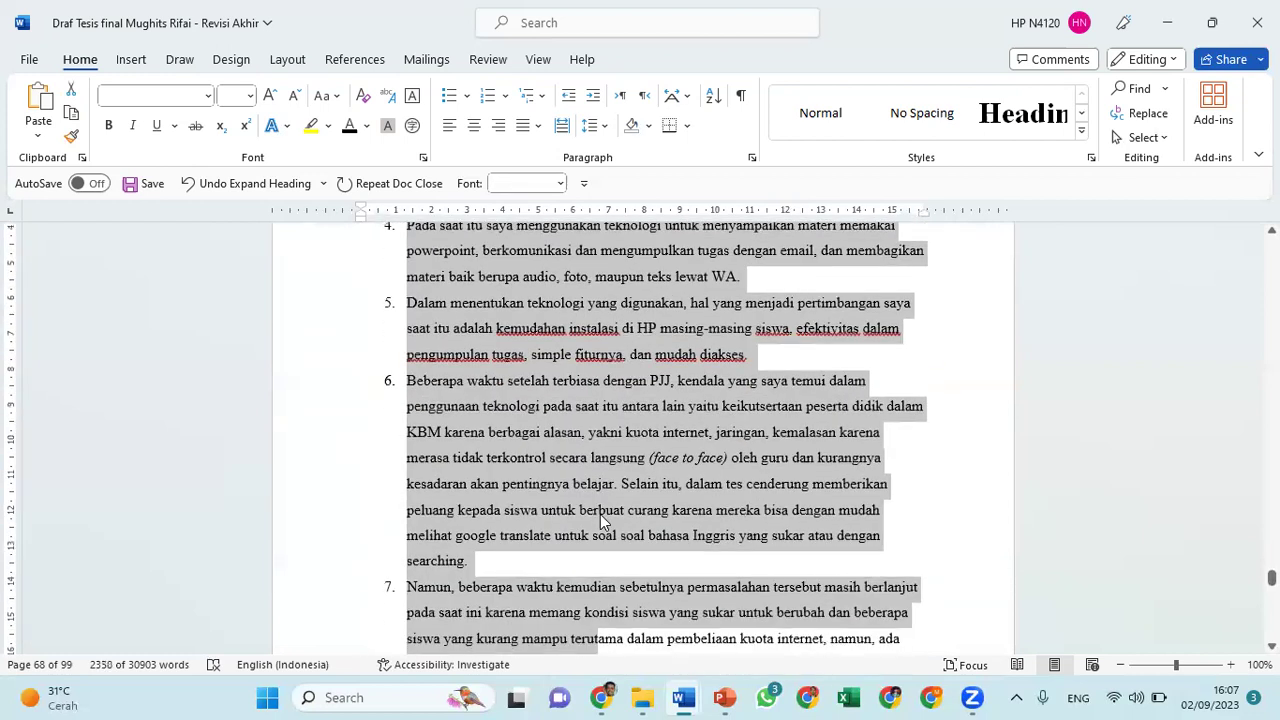
key(shift+Down)
key(shift+Down)
key(shift+Down)
key(shift+Down)
key(shift+Down)
key(shift+Down)
key(shift+Down)
key(shift+Down)
key(shift+Down)
key(shift+Down)
key(shift+Down)
key(shift+Down)
key(shift+Down)
key(shift+Down)
key(shift+Down)
key(shift+Down)
key(shift+Down)
key(shift+Down)
key(shift+Down)
key(shift+Down)
key(shift+Down)
key(shift+Down)
key(shift+Down)
key(shift+Down)
key(shift+Down)
key(shift+Down)
key(shift+Down)
key(shift+Down)
key(shift+Down)
key(shift+Down)
key(shift+Down)
key(shift+Down)
key(shift+Down)
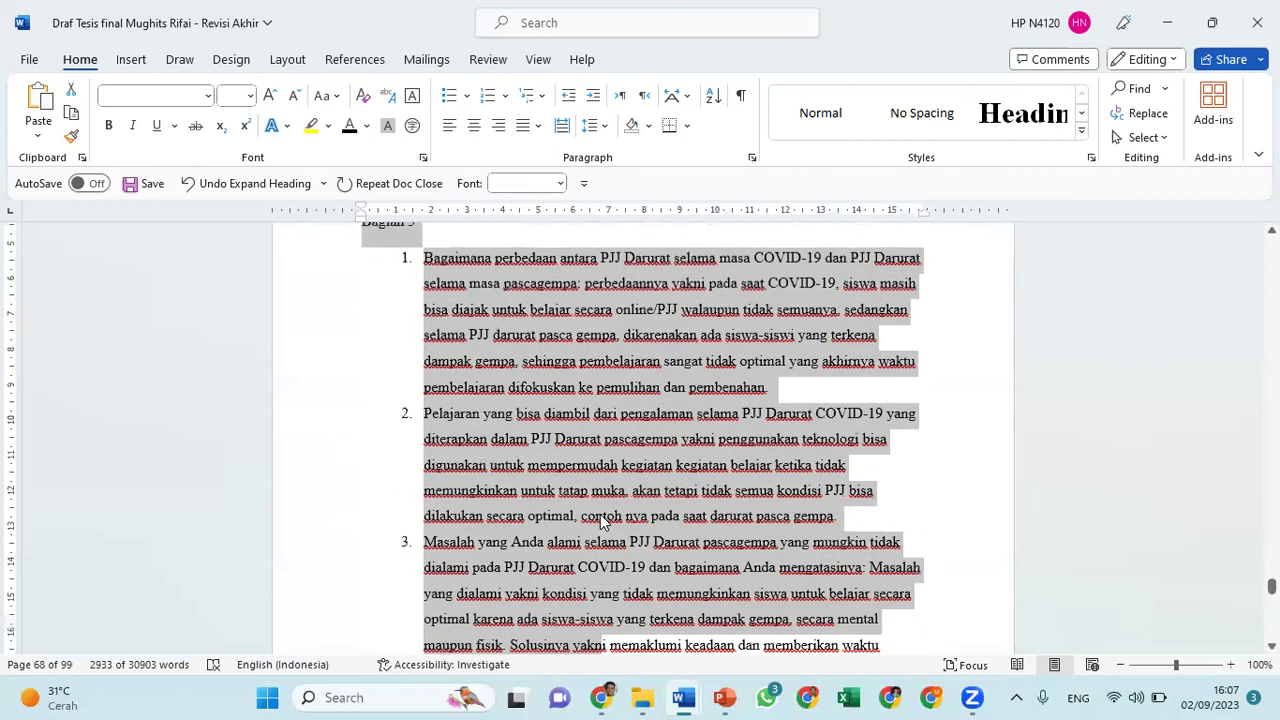
Extend the selection through the interview to 'Terima kasih', copy it, and start a blank document
key(shift+Down)
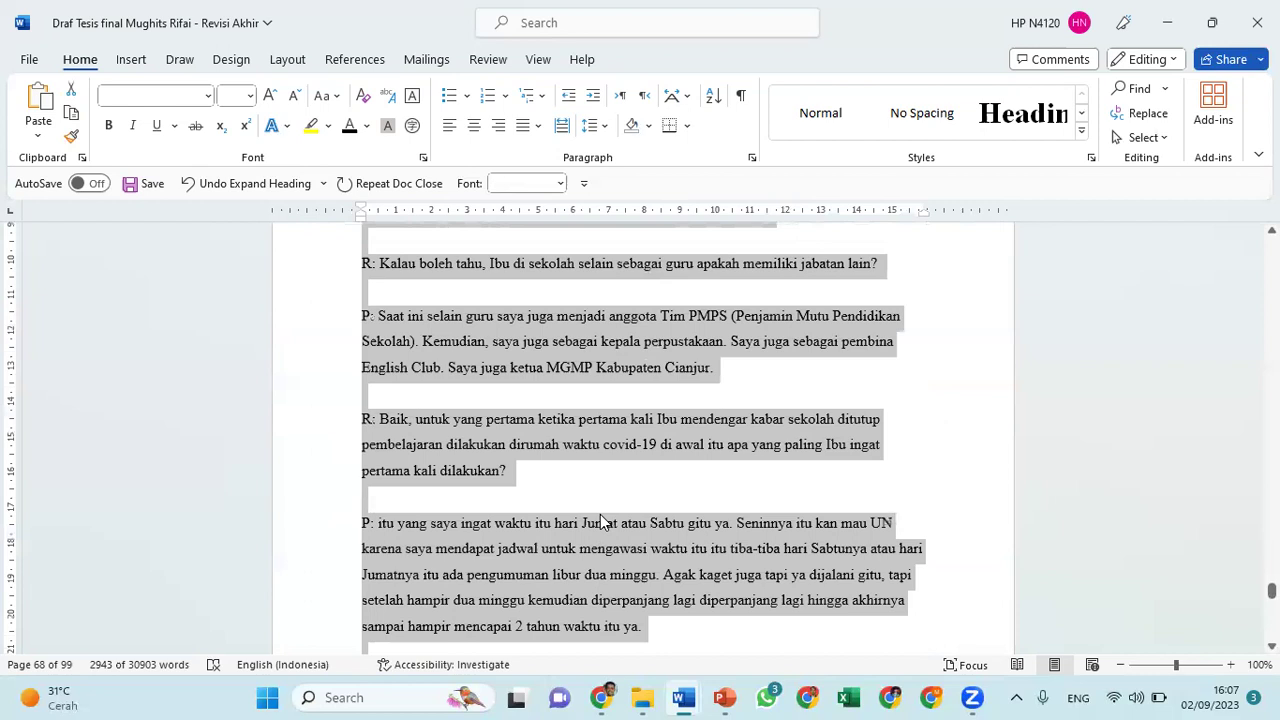
key(shift+Down)
key(shift+Down)
key(shift+Down)
key(shift+Down)
key(shift+Down)
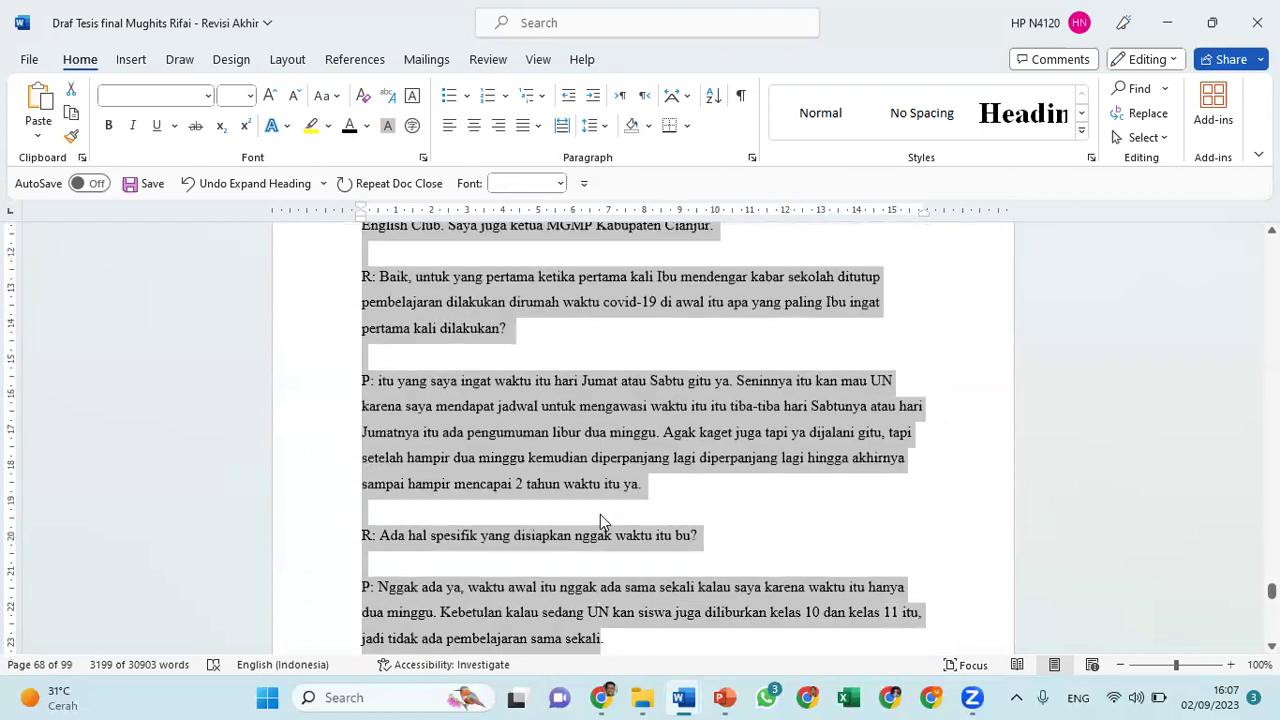
key(shift+Down)
key(shift+Down)
key(shift+Down)
key(shift+Down)
key(shift+Down)
key(shift+Down)
key(shift+Down)
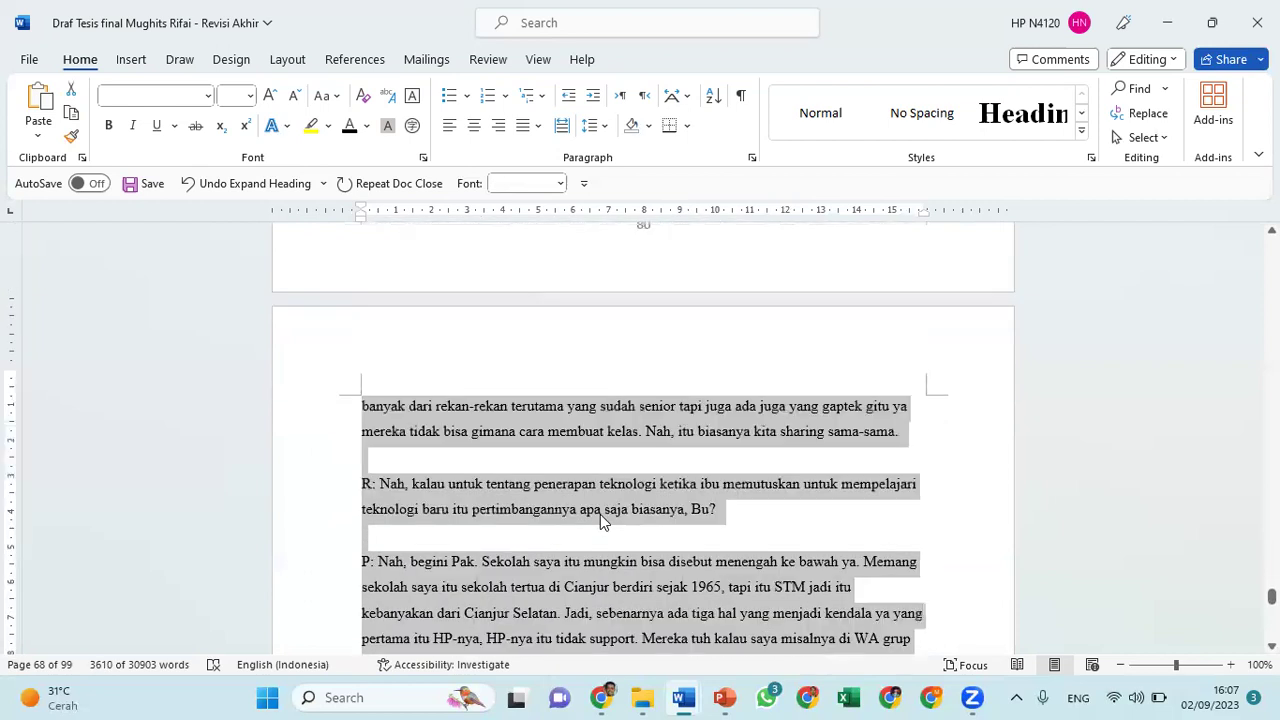
scroll(600, 514, down, 3)
key(shift+Down)
key(shift+Down)
key(shift+Down)
key(shift+Down)
key(shift+Down)
key(shift+Down)
key(shift+Down)
key(shift+Down)
key(shift+Down)
key(shift+Down)
key(shift+Down)
key(shift+Down)
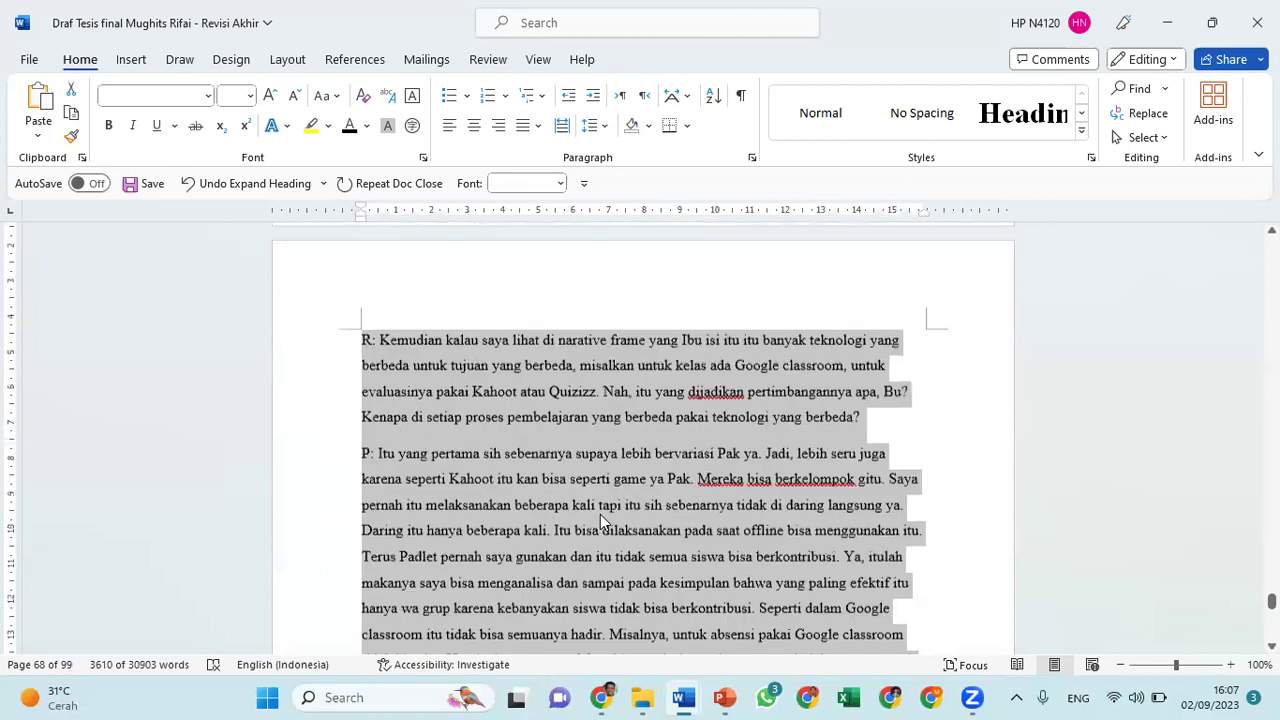
scroll(600, 520, down, 3)
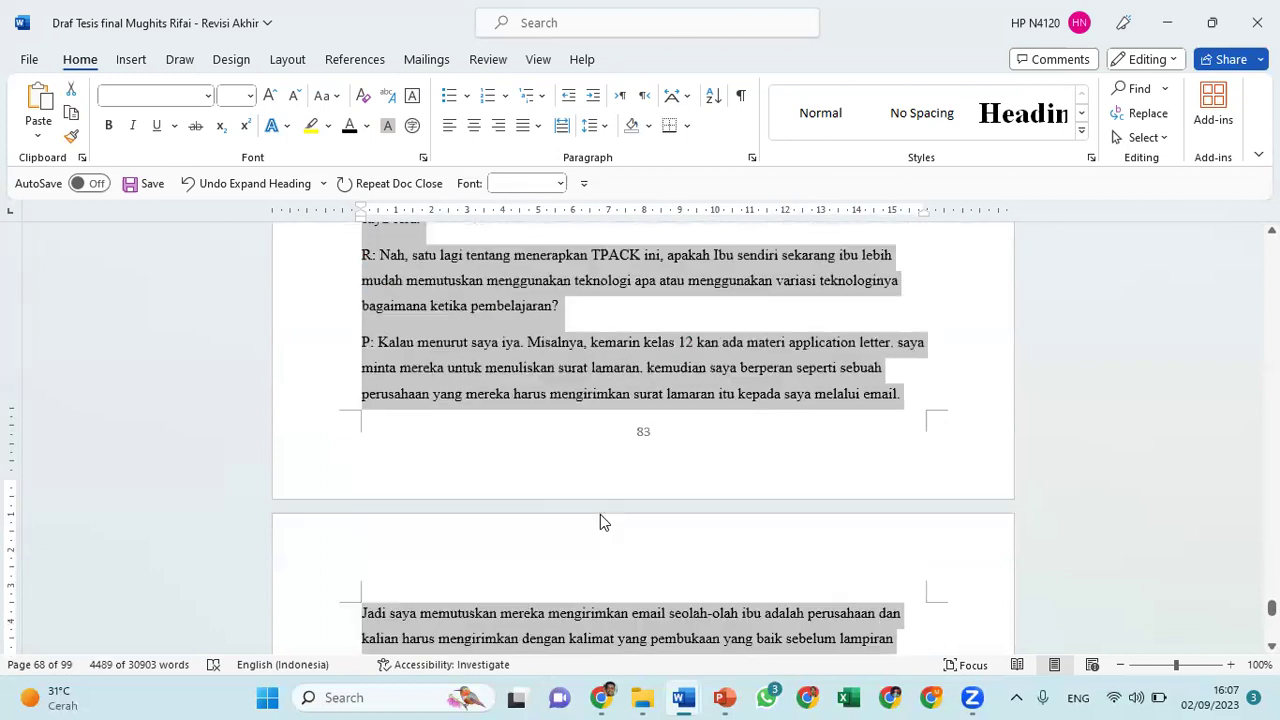
key(shift+Down)
key(shift+Down)
key(shift+Down)
key(shift+Down)
key(shift+Down)
key(shift+Down)
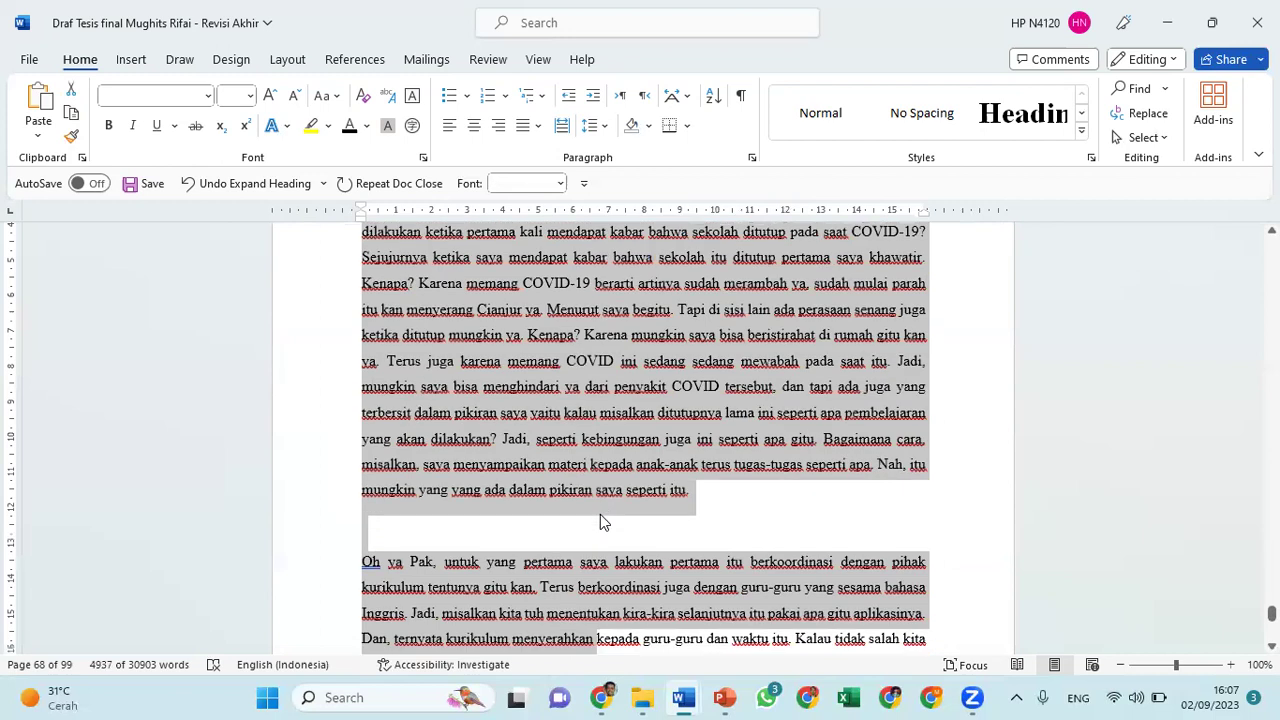
key(ctrl+shift+Down)
key(ctrl+shift+Down)
key(ctrl+shift+Down)
key(ctrl+shift+Down)
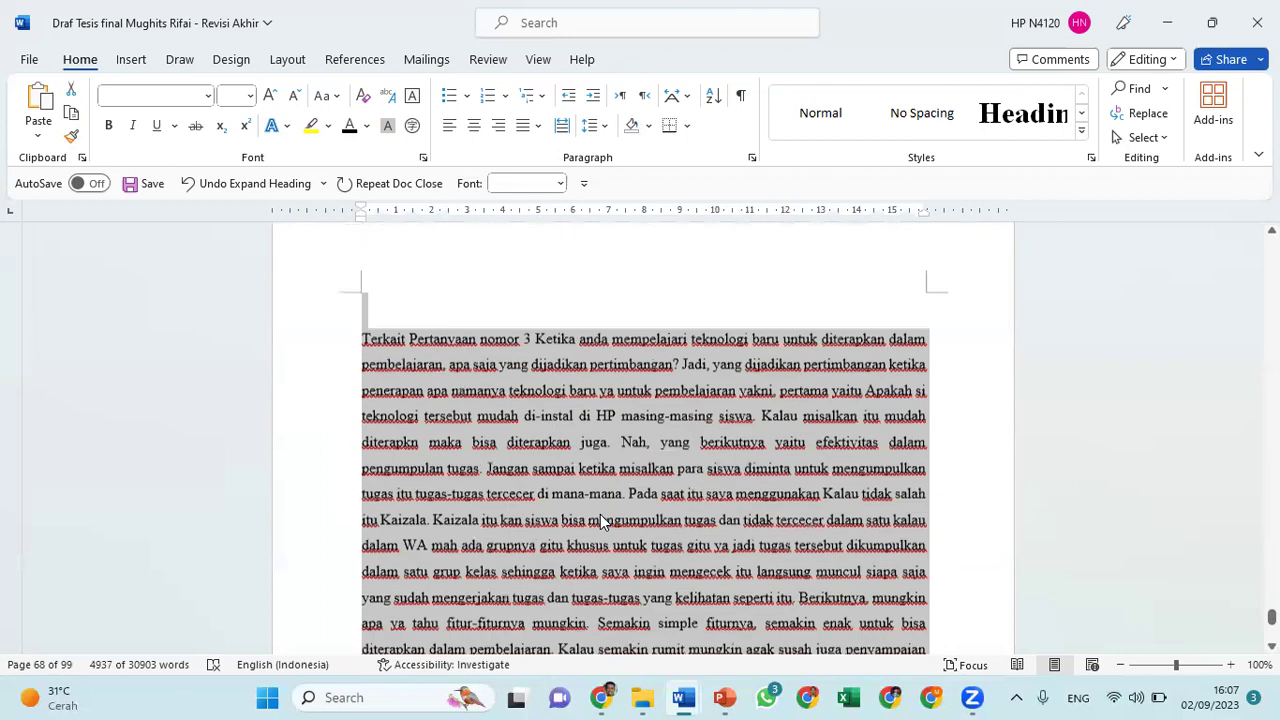
scroll(600, 514, down, 1)
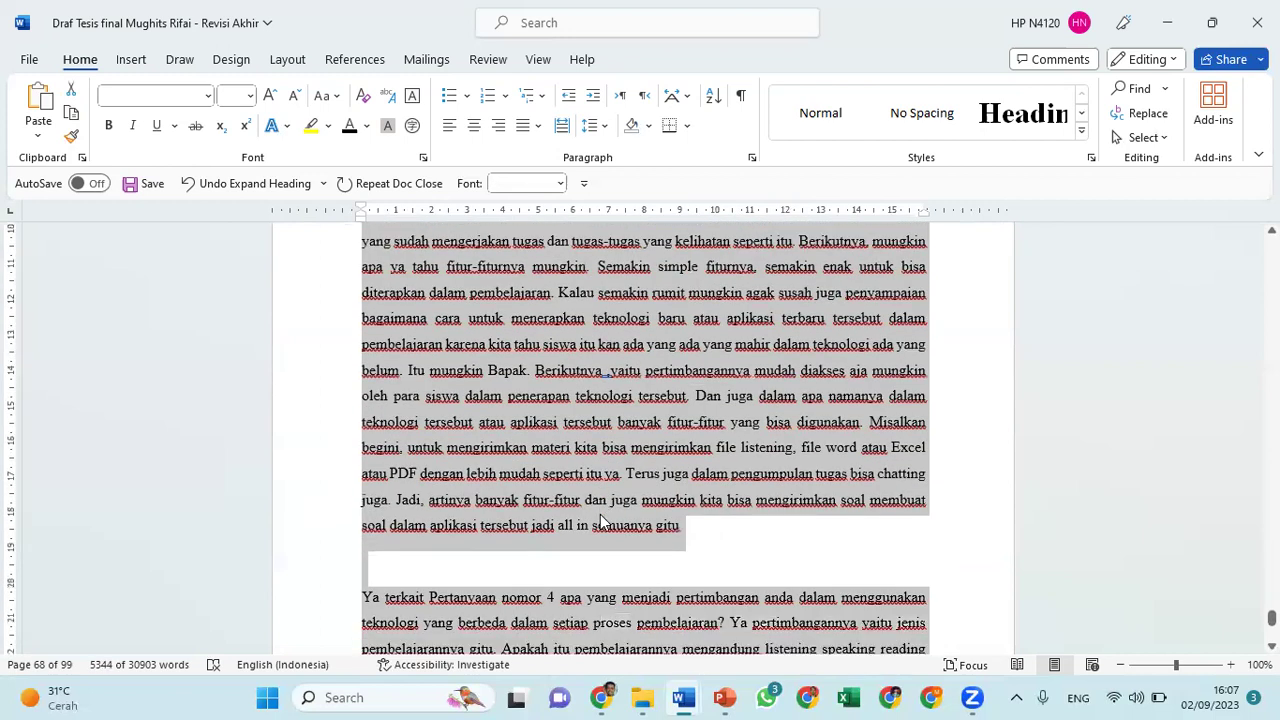
scroll(600, 520, down, 10)
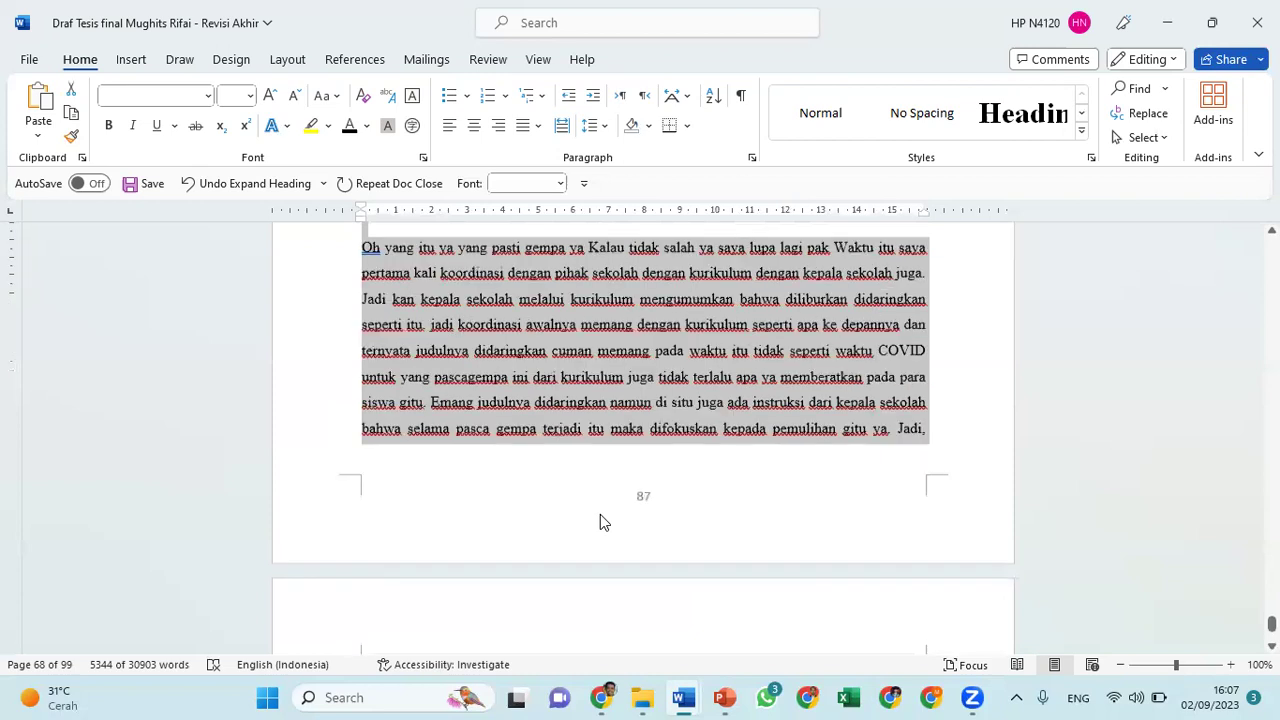
key(ctrl+shift+Down)
key(ctrl+shift+Down)
key(ctrl+shift+Down)
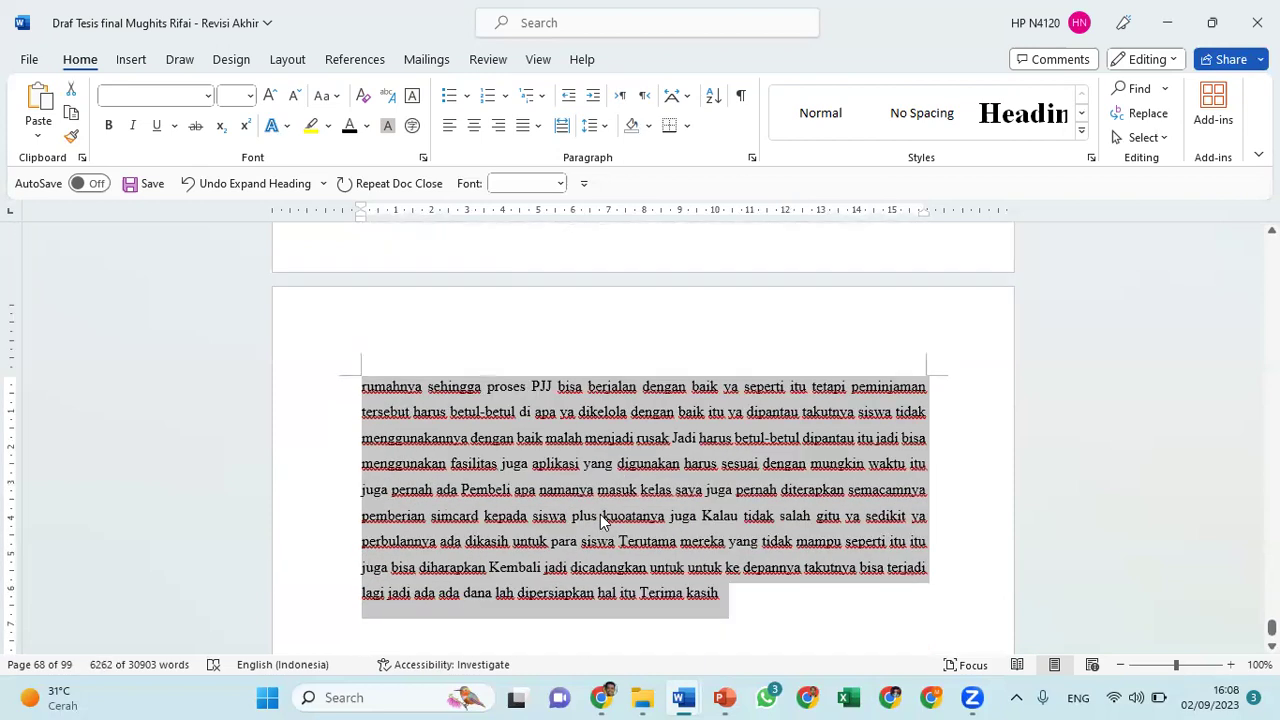
key(ctrl+c)
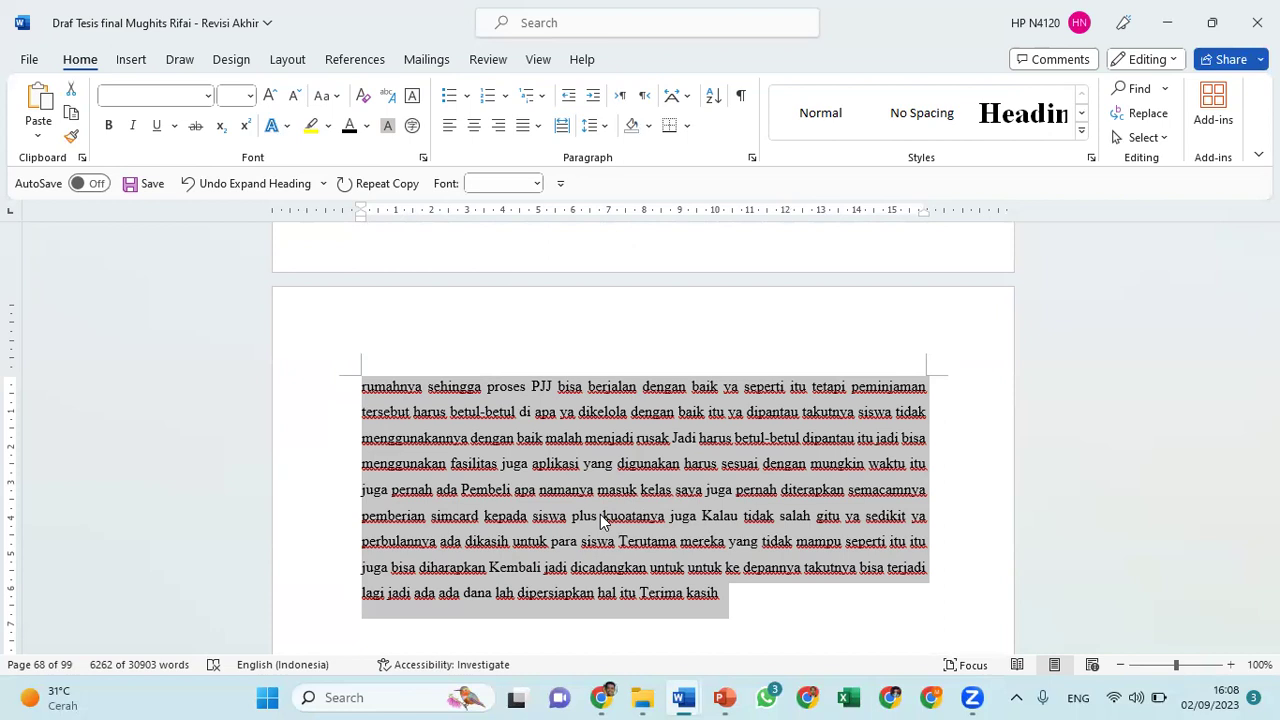
key(ctrl+n)
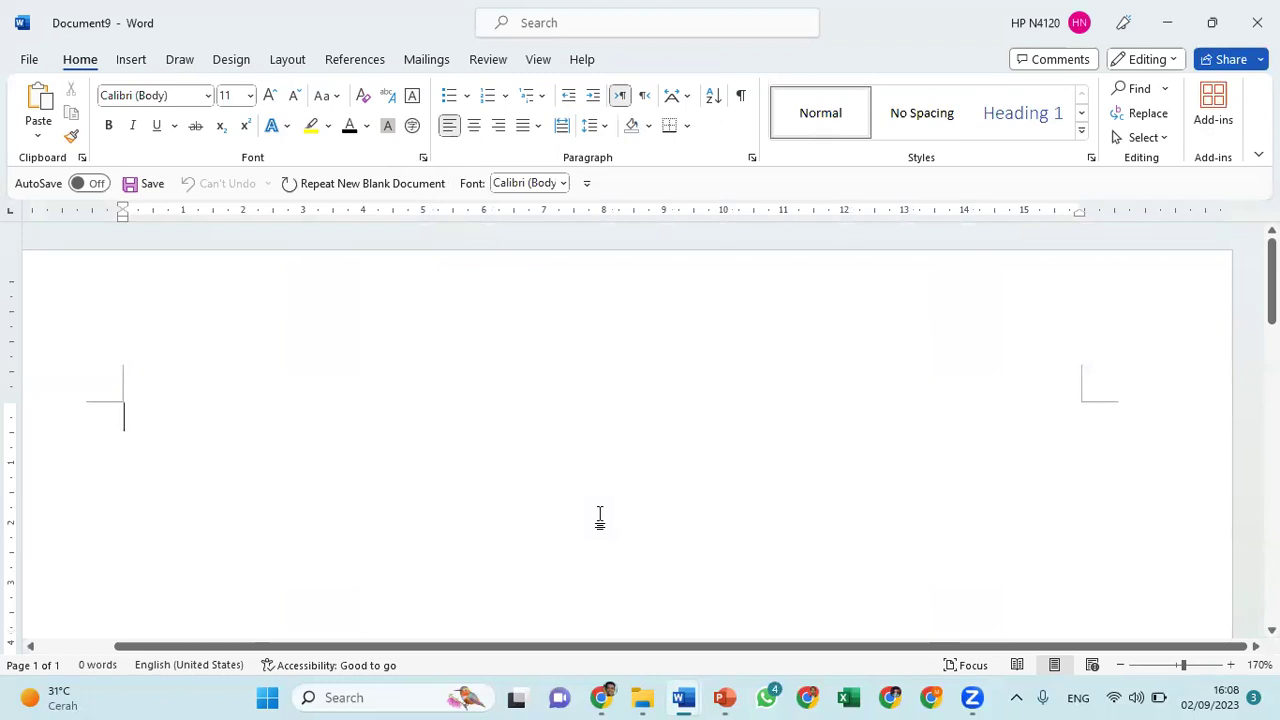
Paste the appendix text into Document9, zoom out to 120%, and add an empty line after 'Terima kasih'
key(ctrl+v)
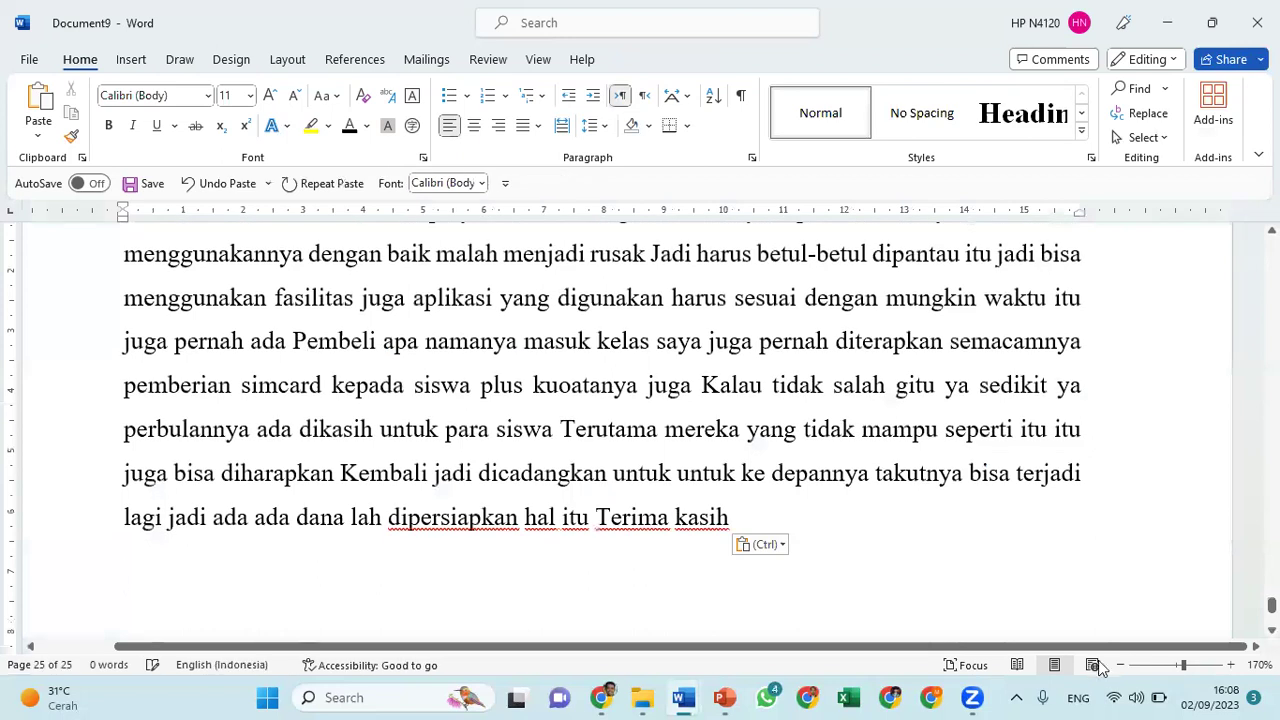
click(1121, 668)
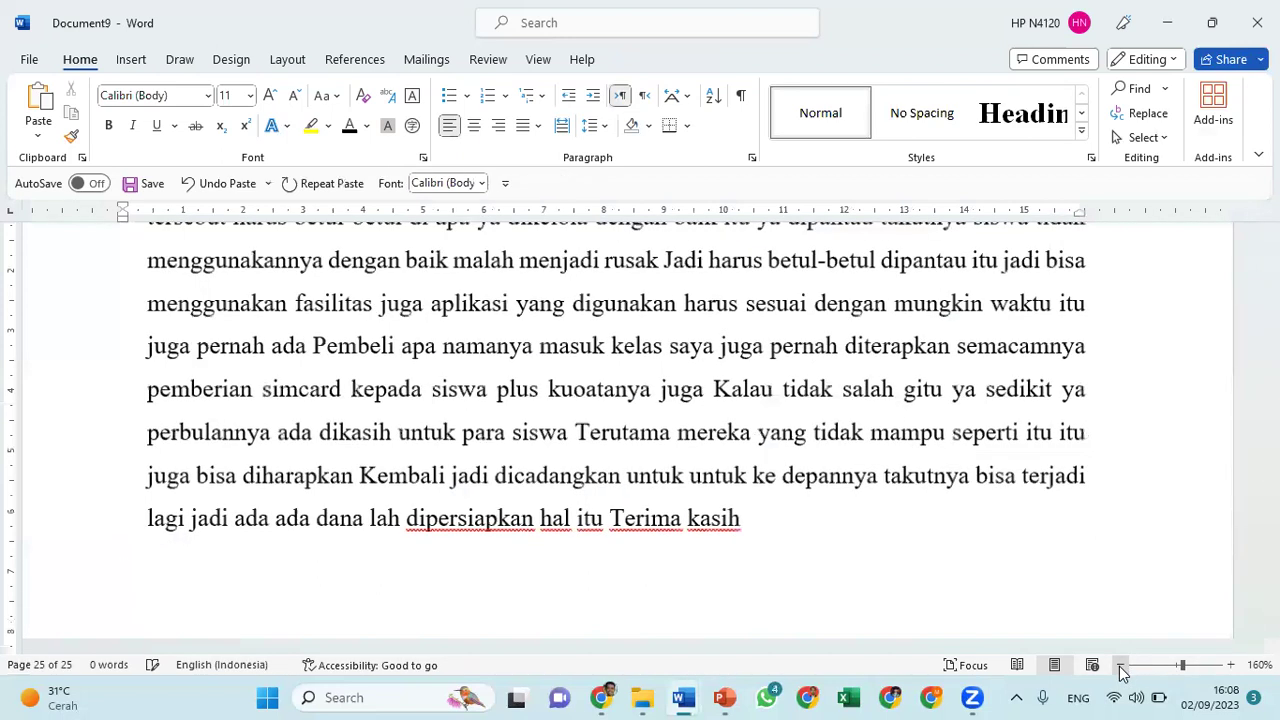
click(1121, 668)
click(1121, 668)
click(1121, 668)
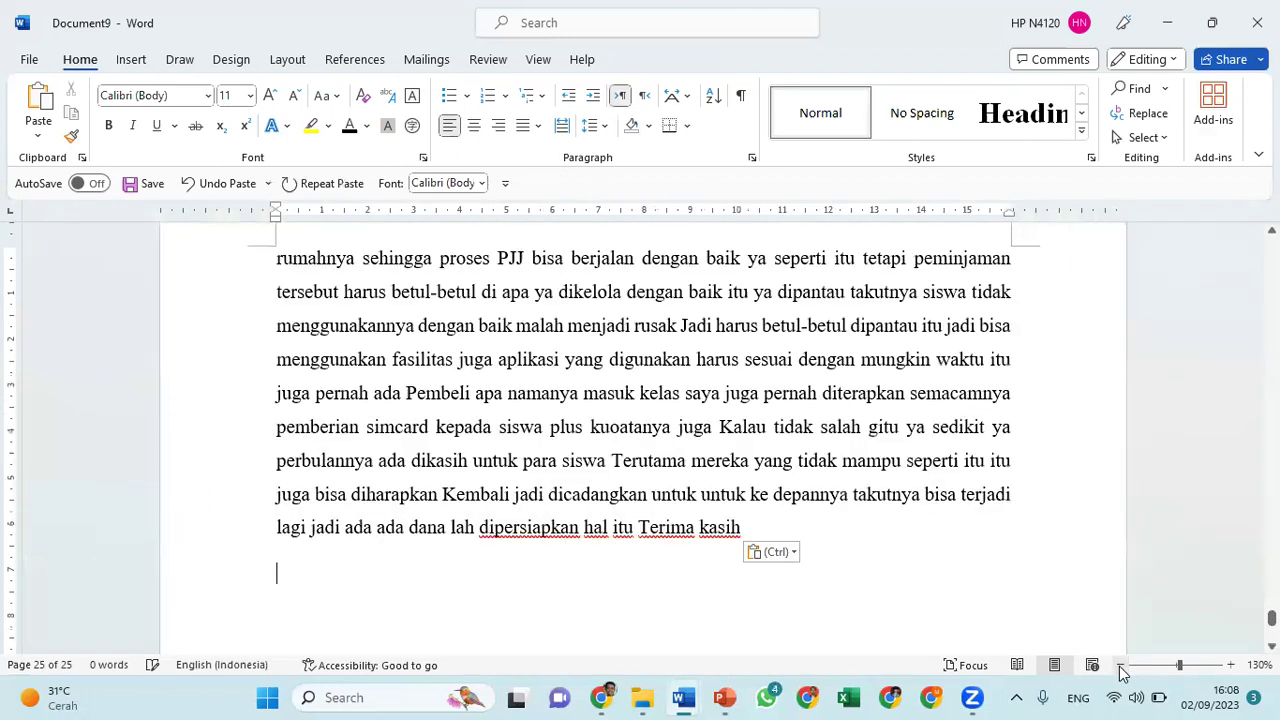
click(1121, 668)
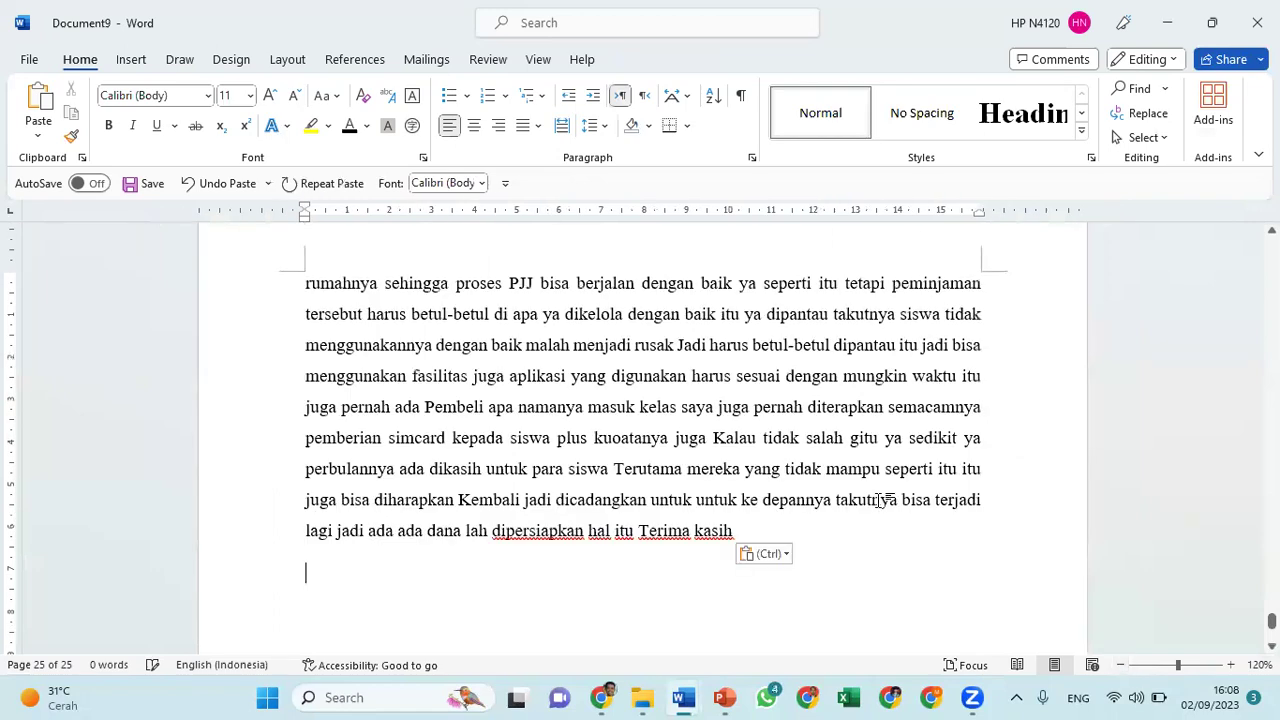
key(Return)
scroll(878, 500, down, 1)
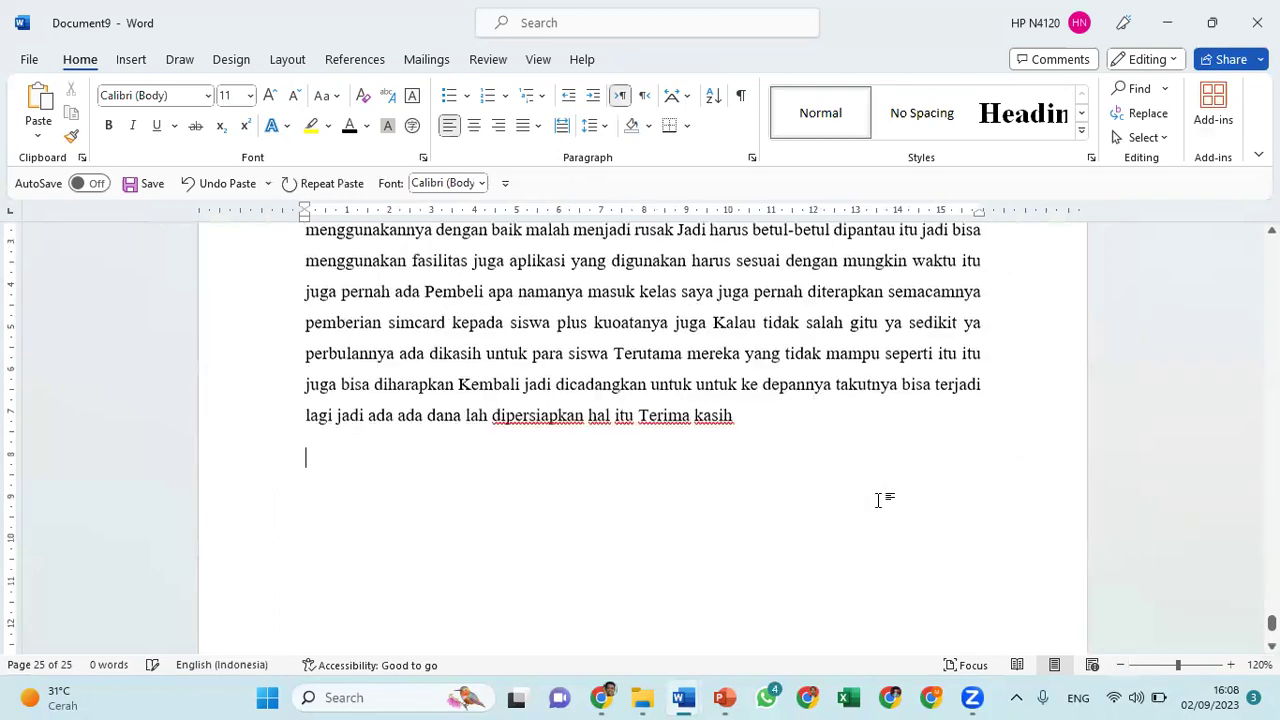
scroll(878, 500, down, 1)
scroll(880, 500, up, 1)
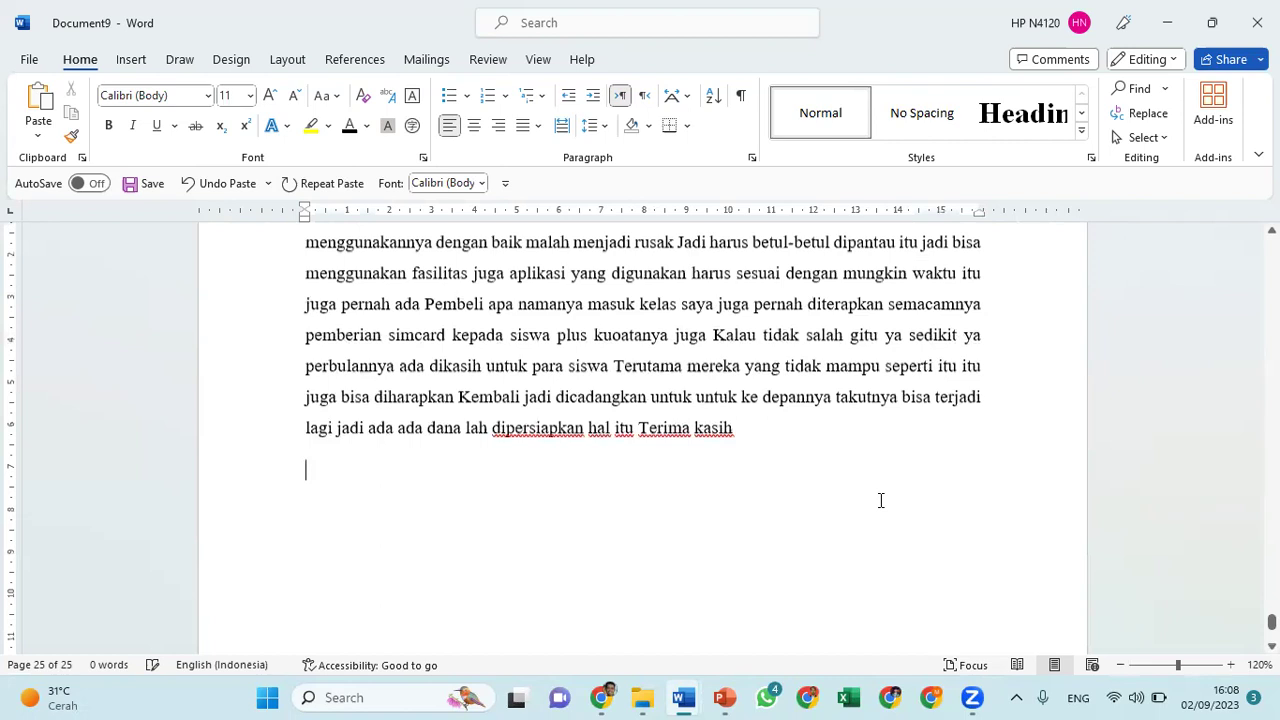
scroll(880, 500, up, 10)
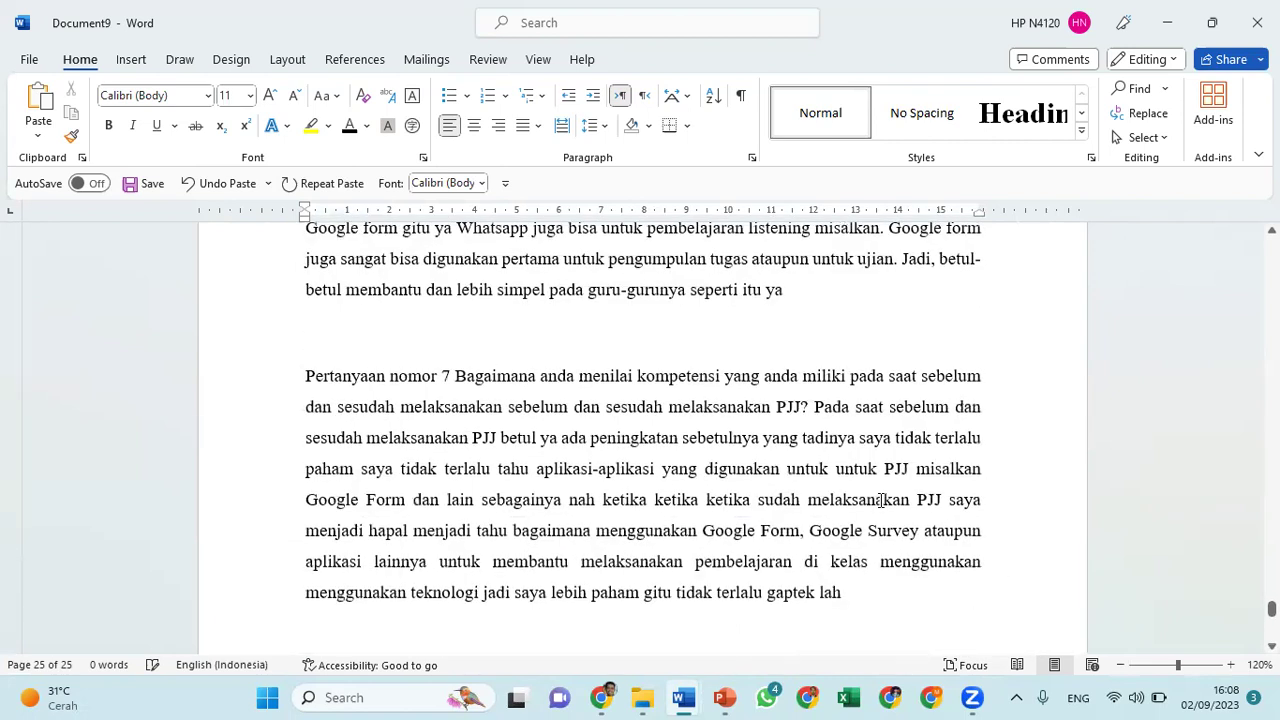
Add a Blank footer to Document9 and clear its [Type here] placeholder
click(130, 62)
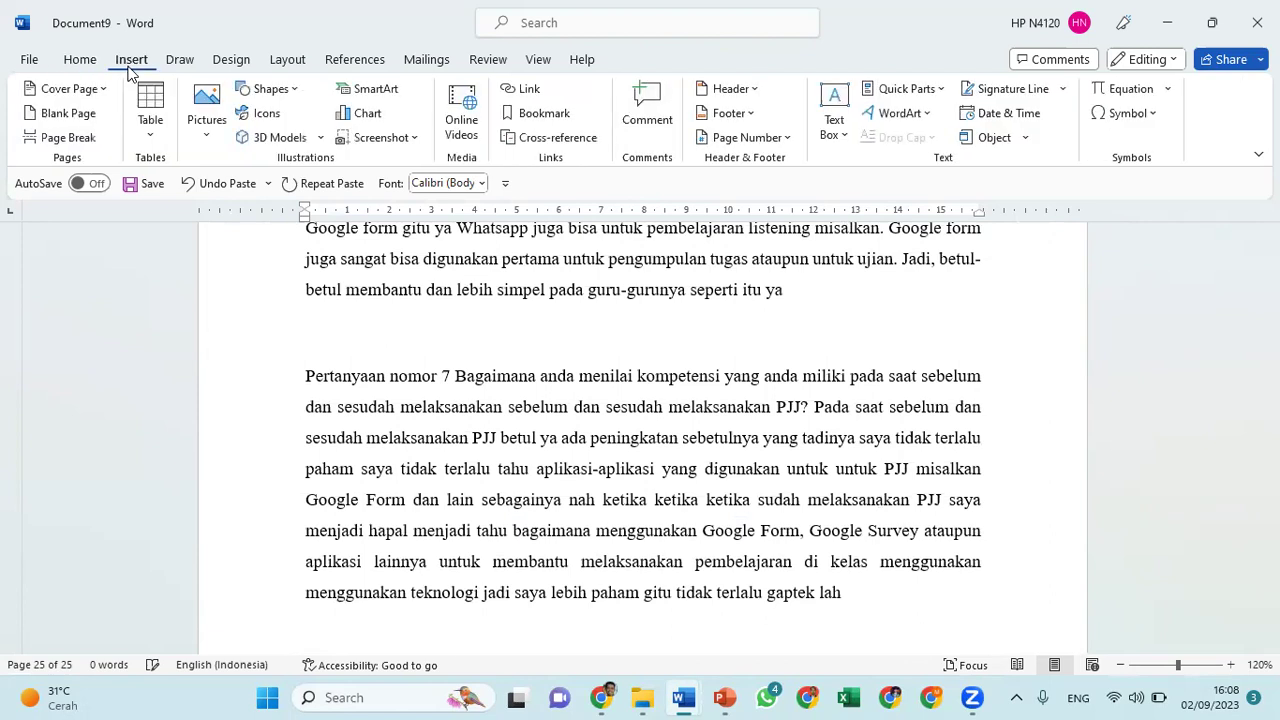
click(728, 115)
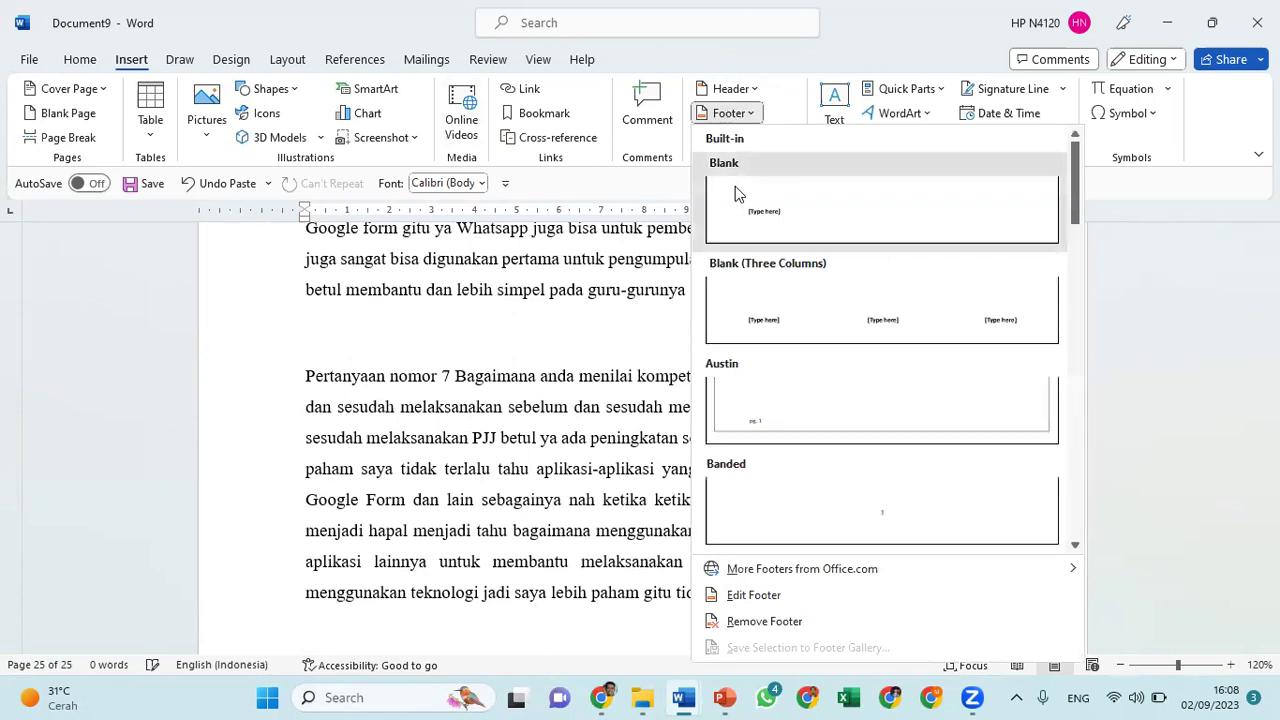
click(735, 186)
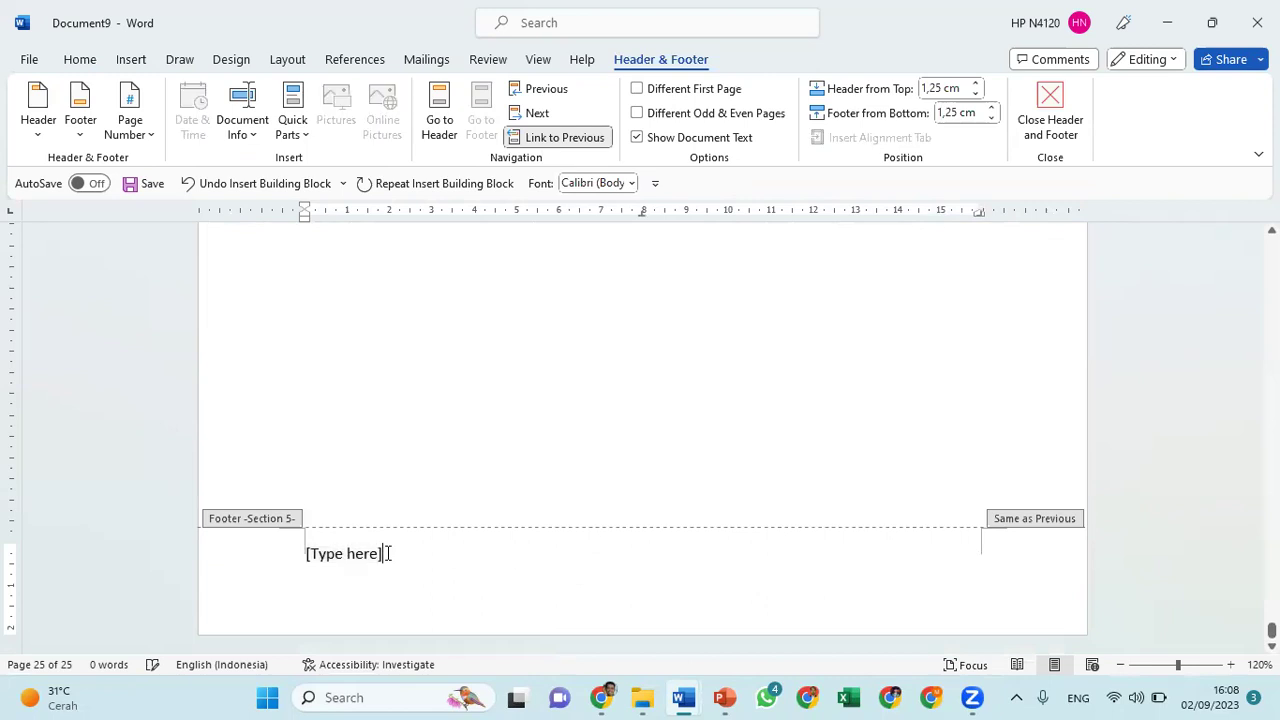
key(BackSpace)
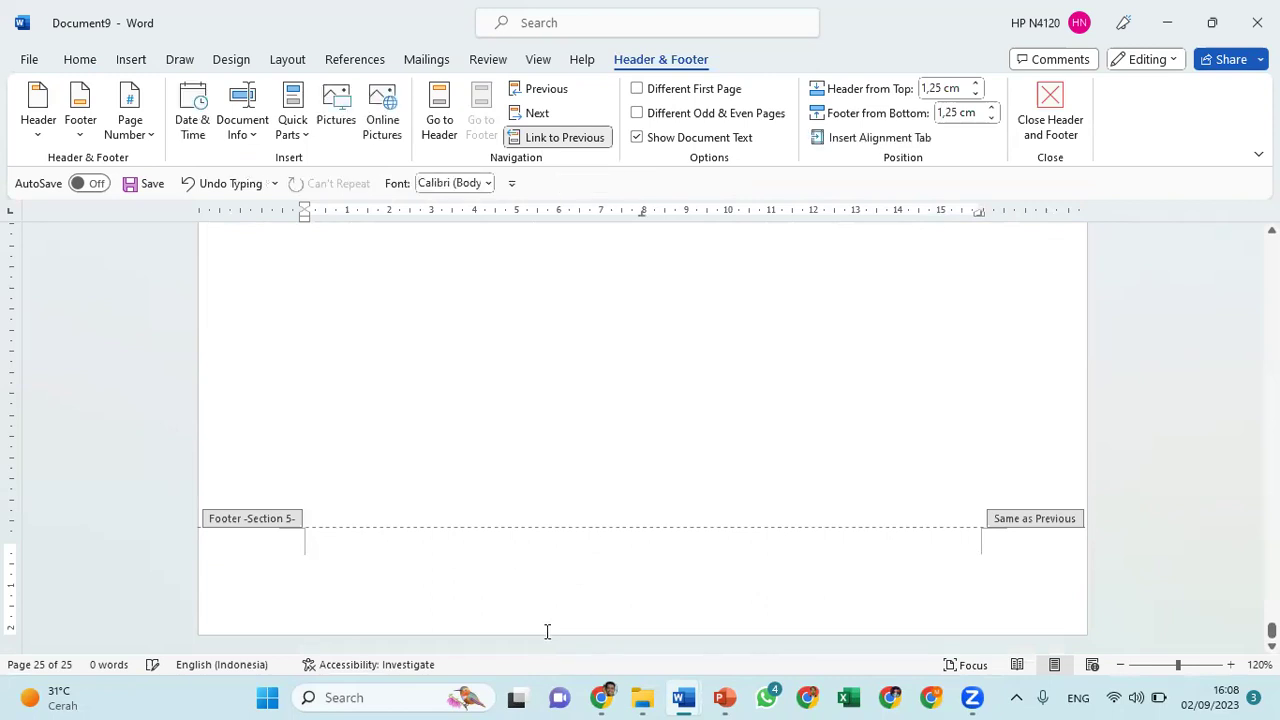
Copy the four-line author, title and repository citation from Document2, then return to Document9
mouse_move(700, 697)
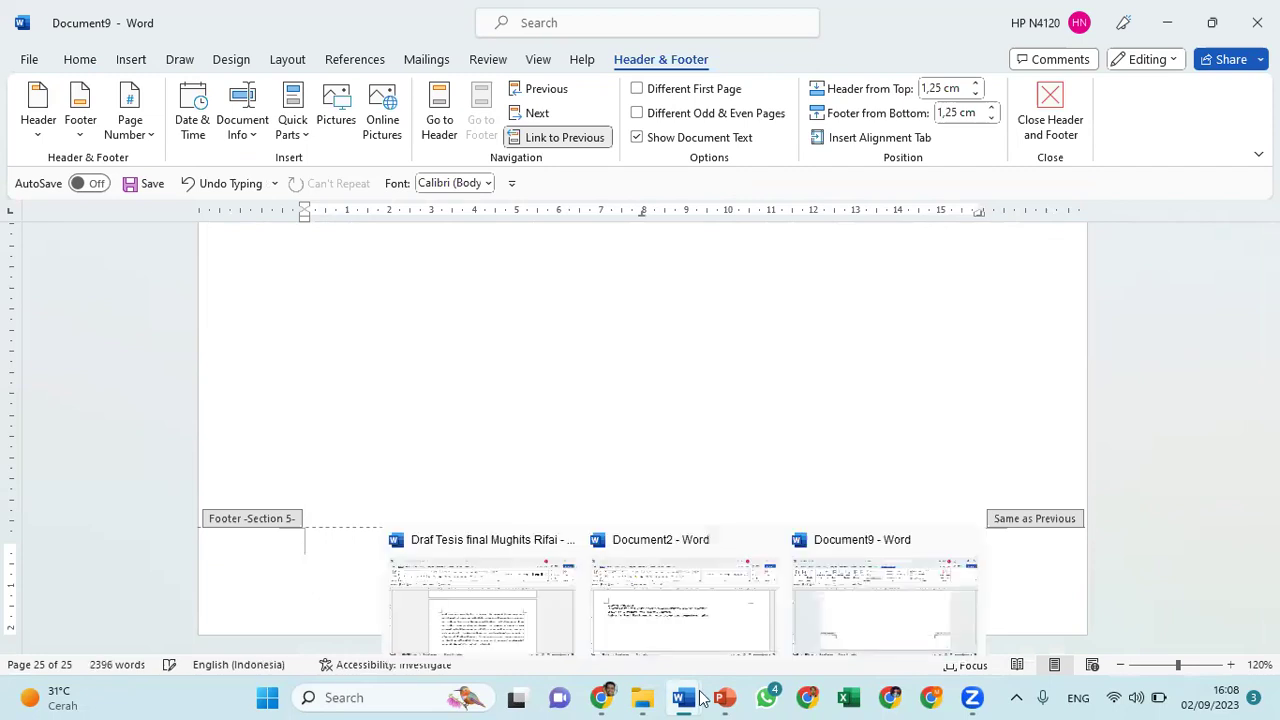
click(686, 623)
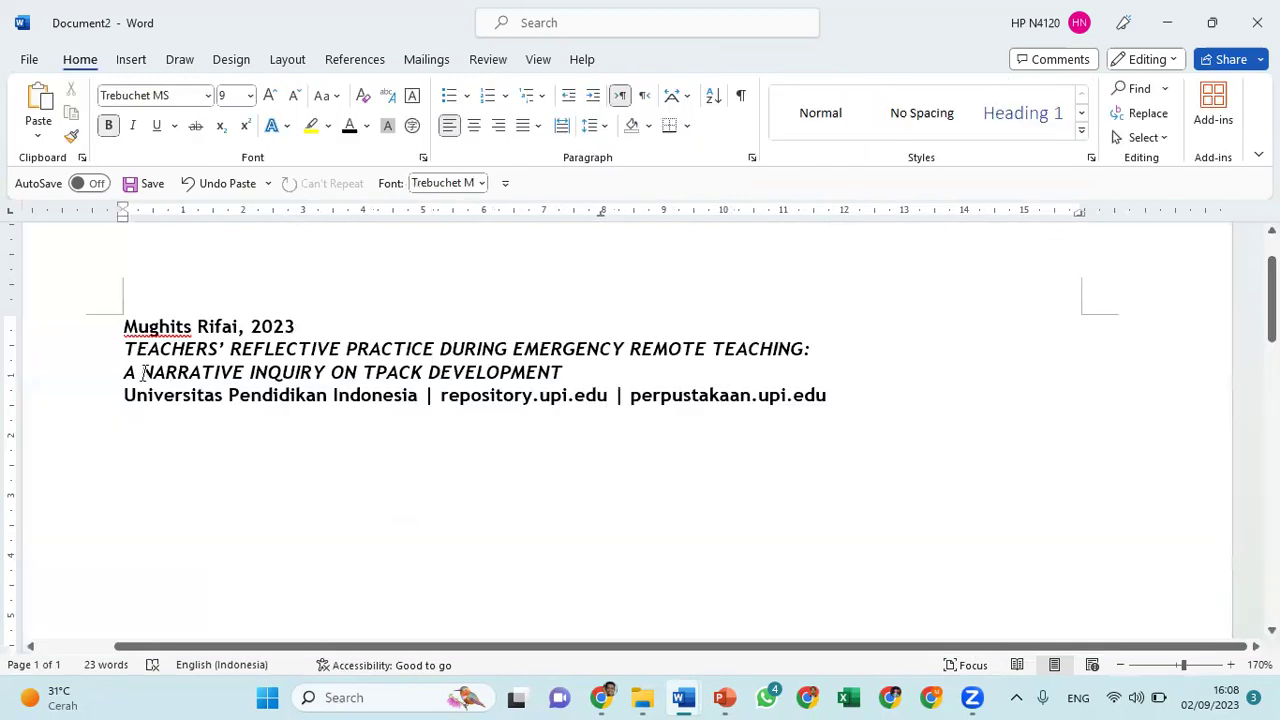
drag(121, 328, 842, 400)
key(ctrl+c)
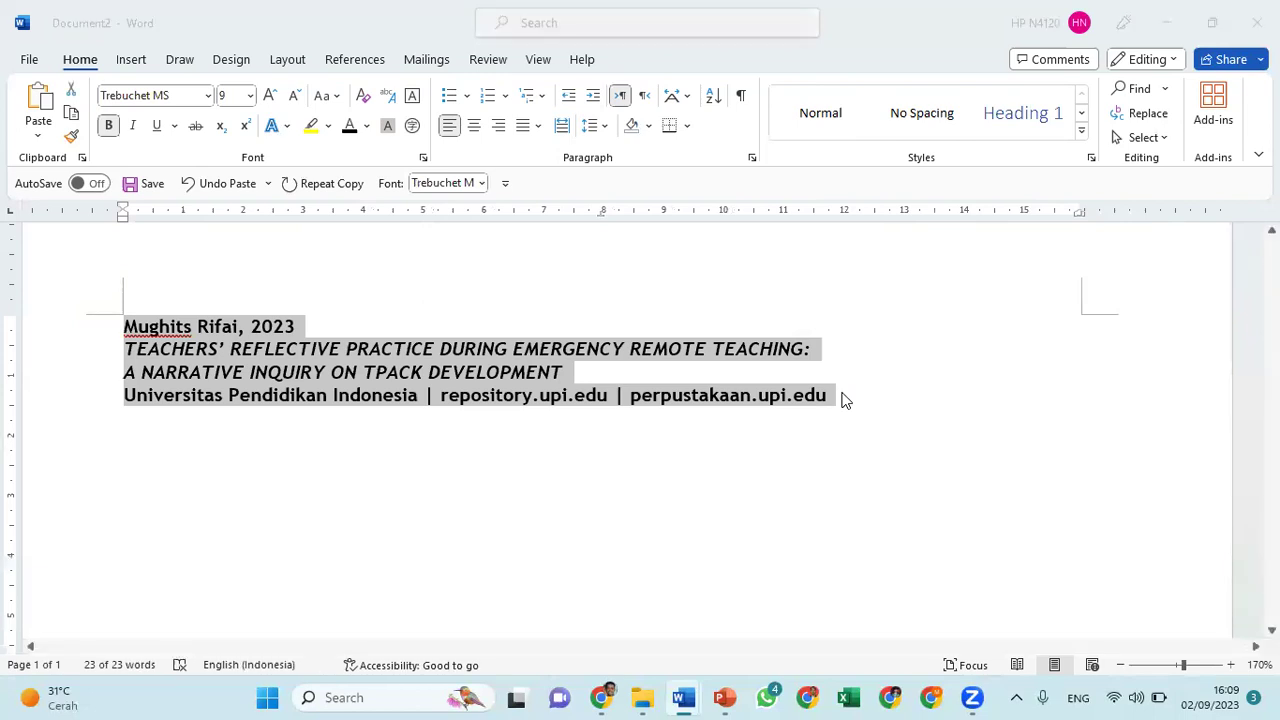
key(alt+Tab)
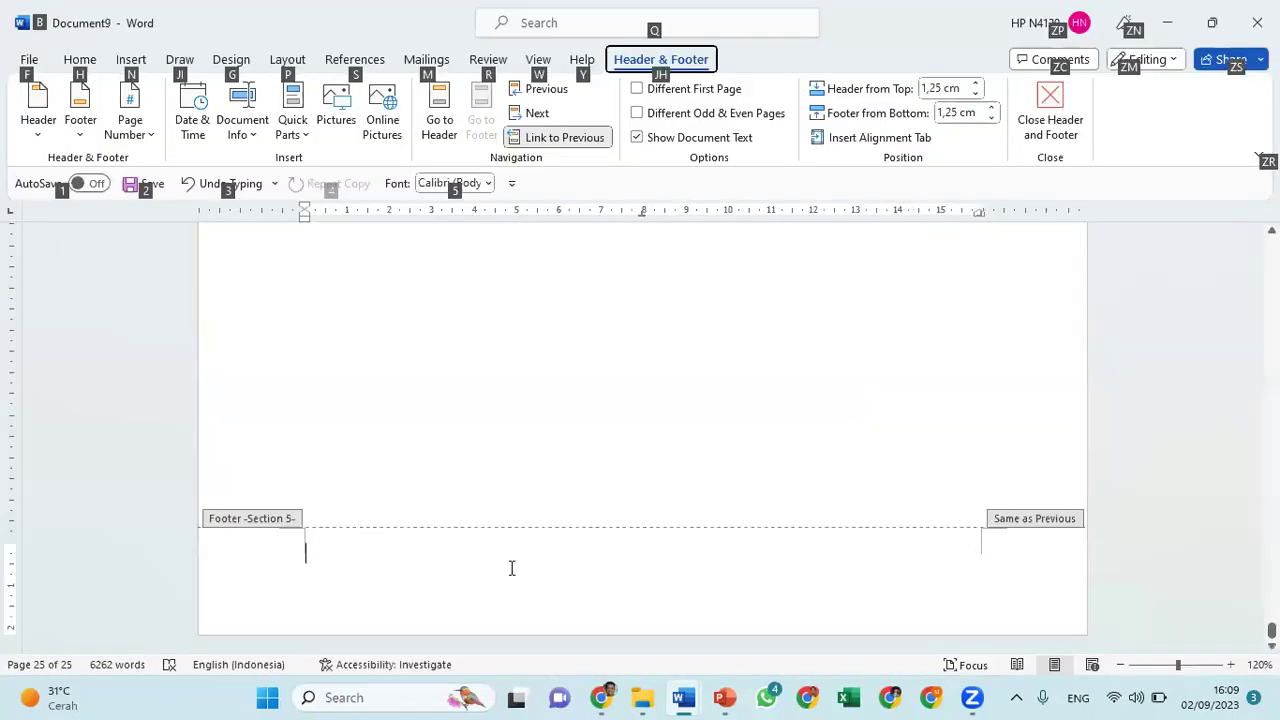
Paste the four-line citation into Document9's footer and go back to the body text
key(Escape)
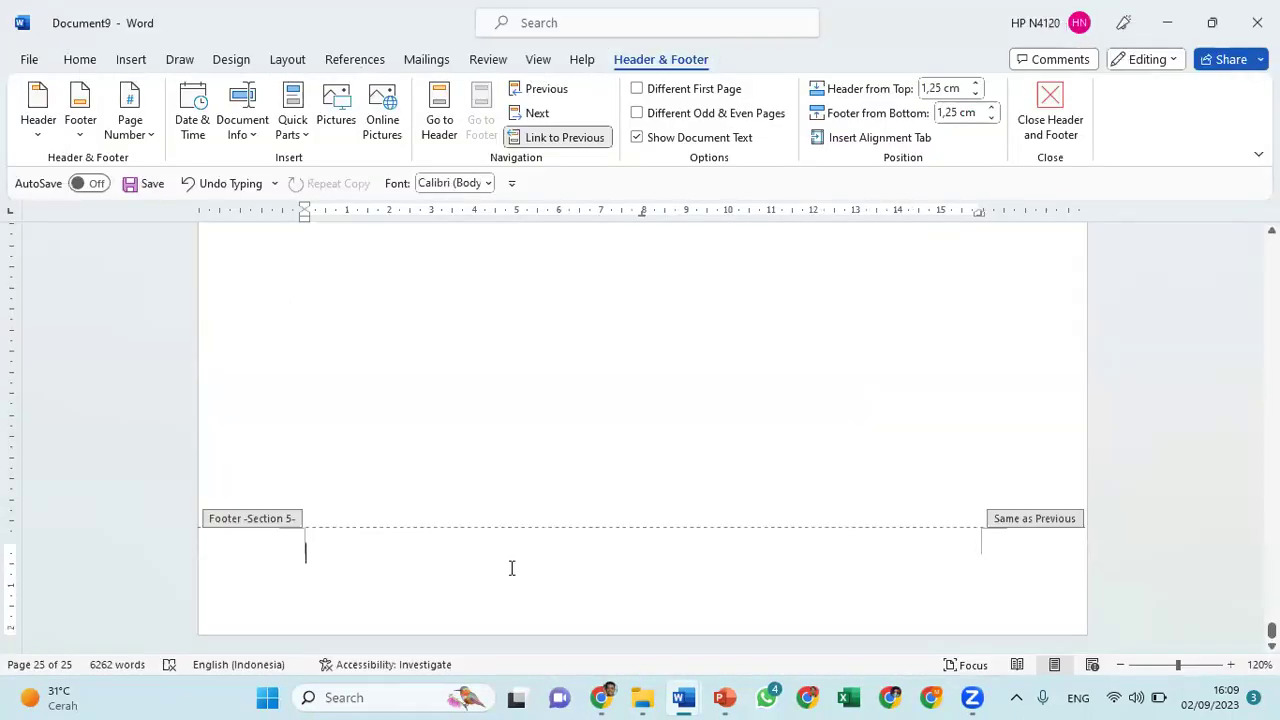
scroll(510, 575, up, 1)
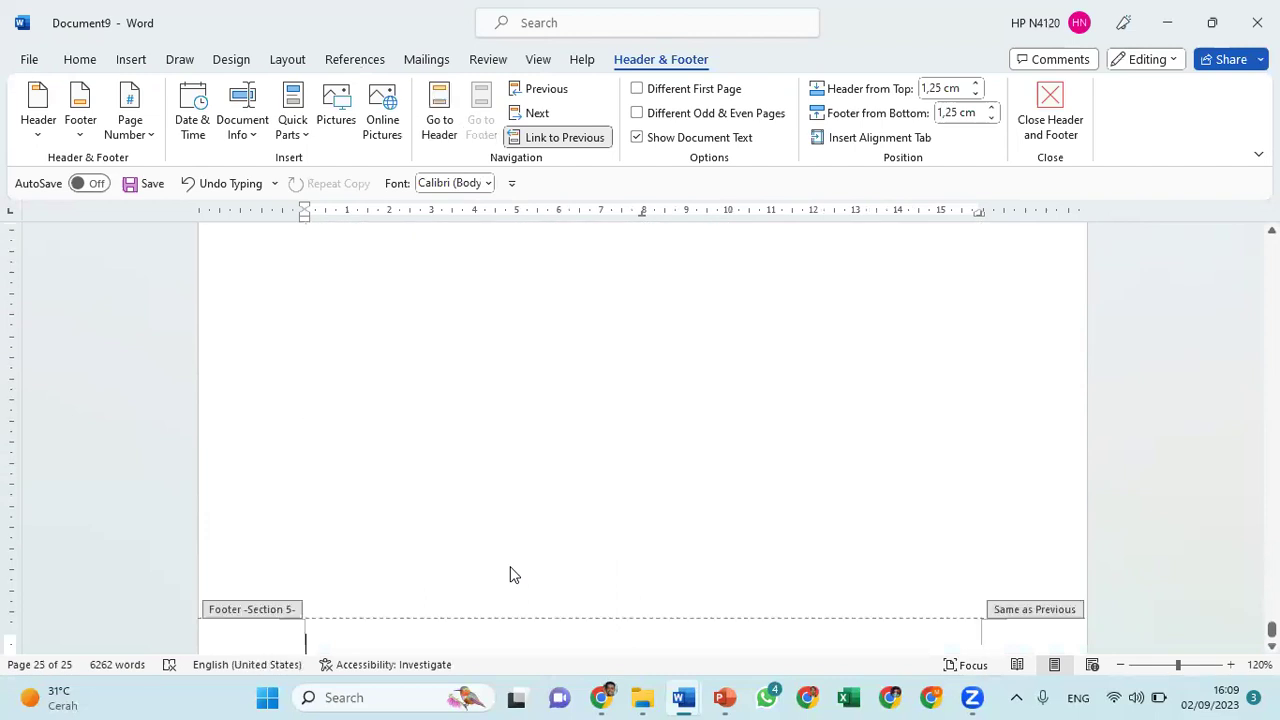
key(ctrl+v)
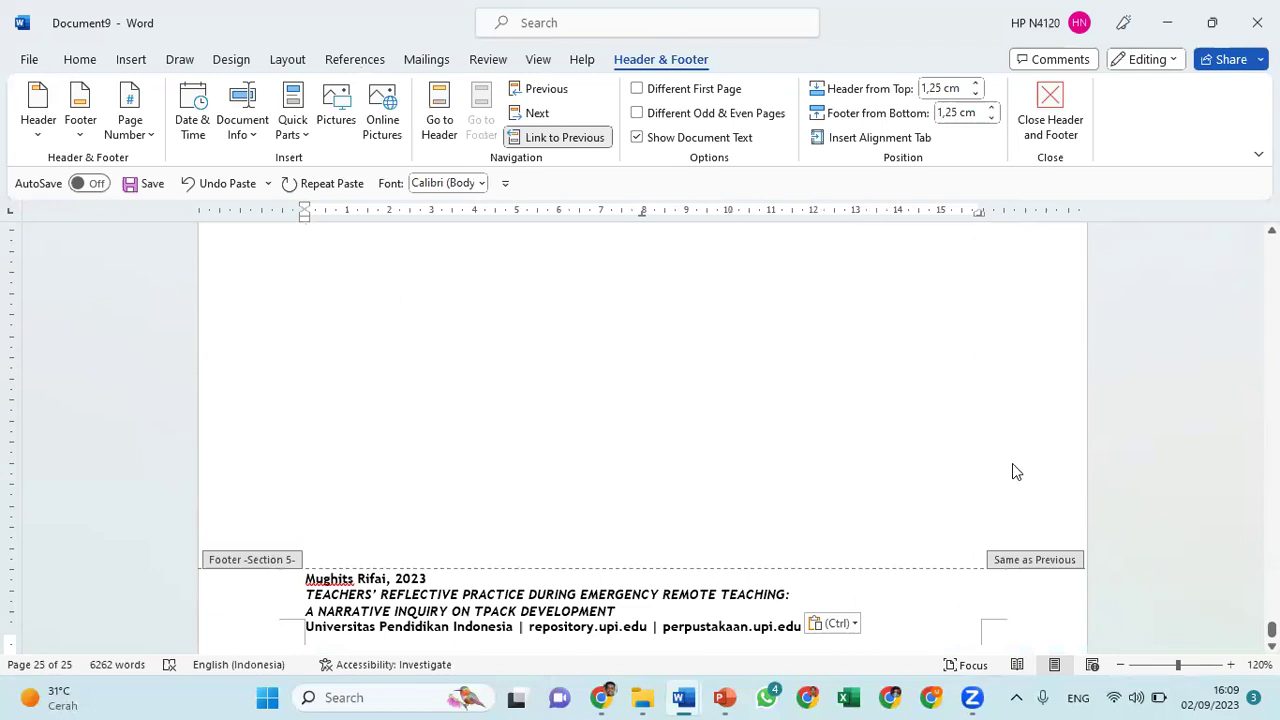
scroll(1012, 463, down, 1)
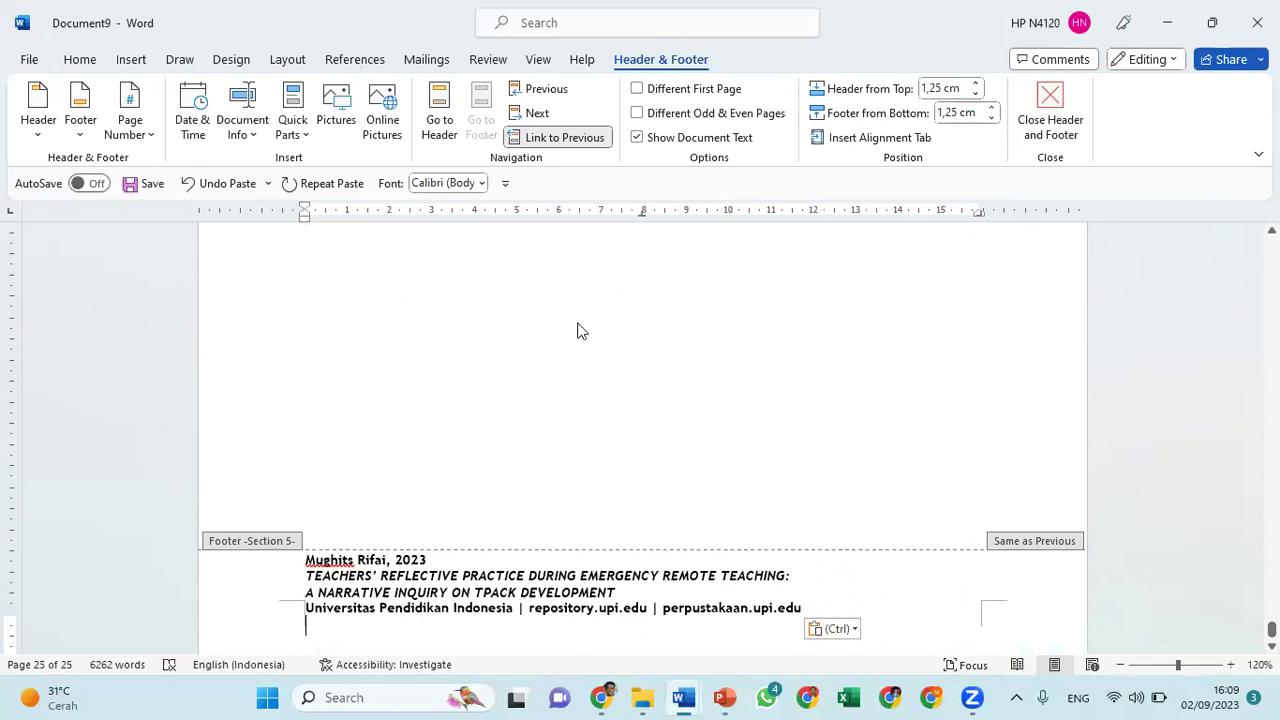
double_click(548, 362)
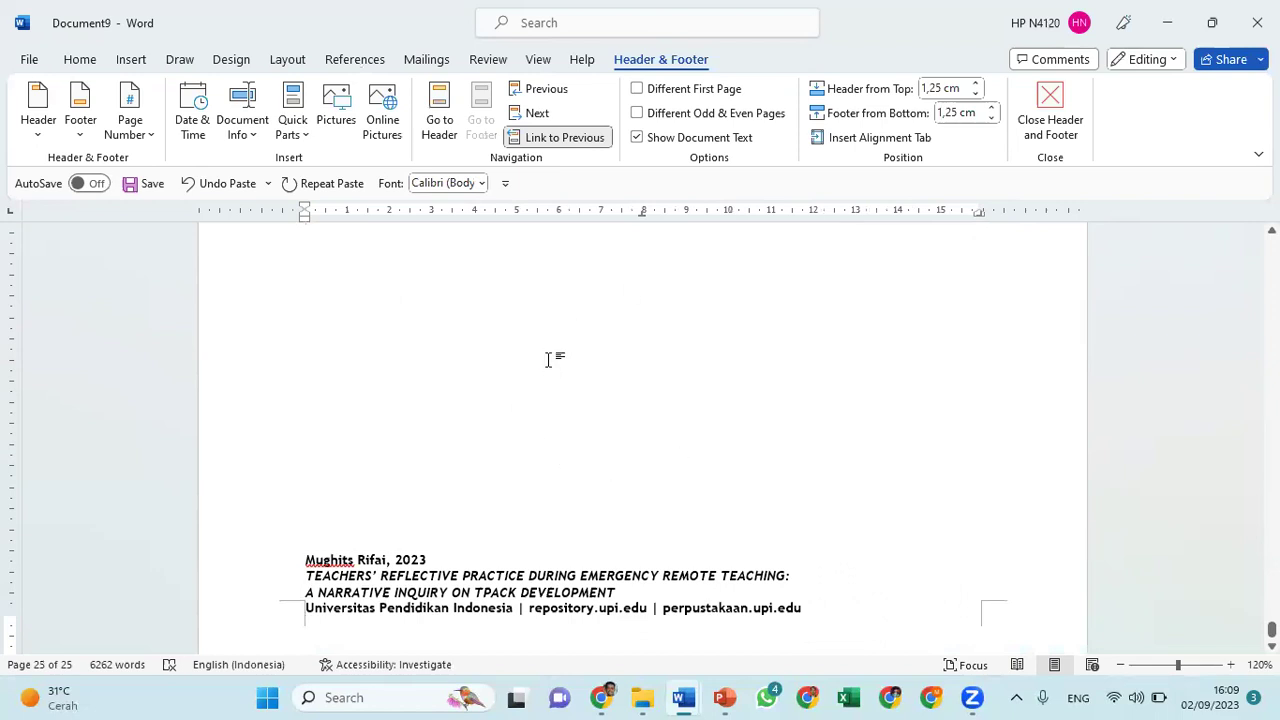
scroll(548, 360, down, 4)
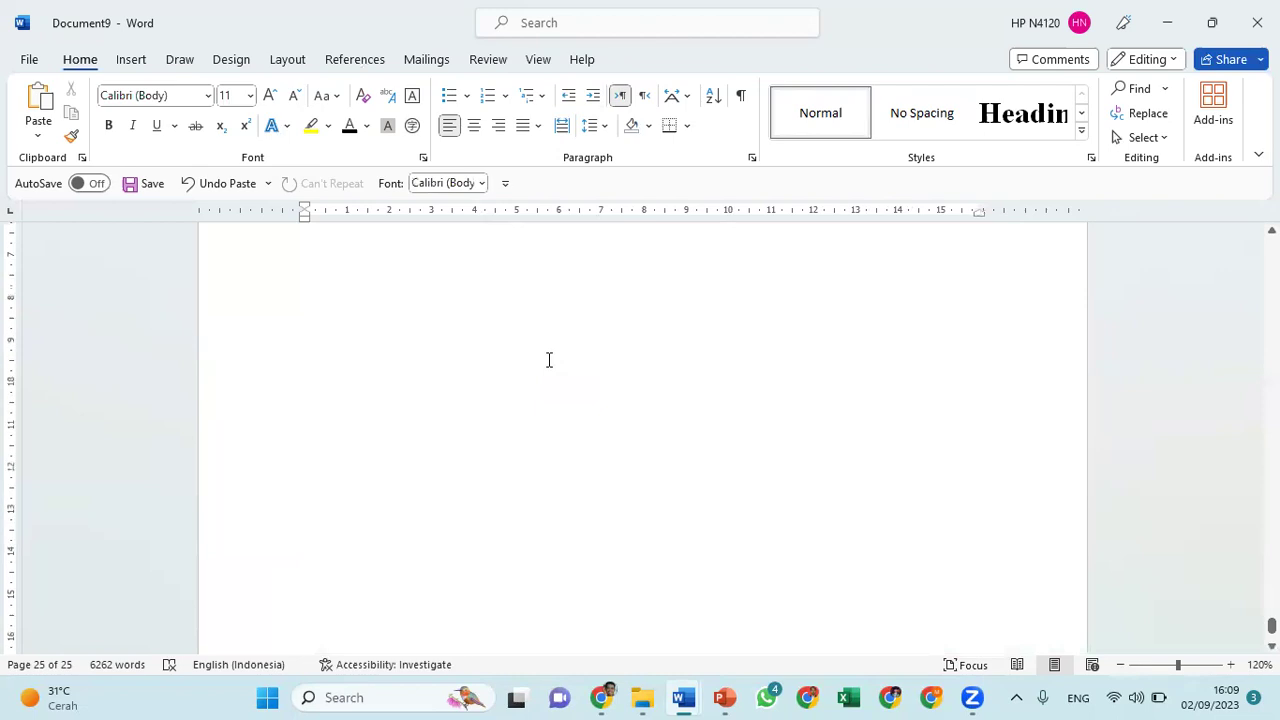
Lower the footer to 0,74 cm from the page bottom using the vertical ruler marker
scroll(548, 360, up, 5)
scroll(548, 360, up, 5)
scroll(548, 360, up, 2)
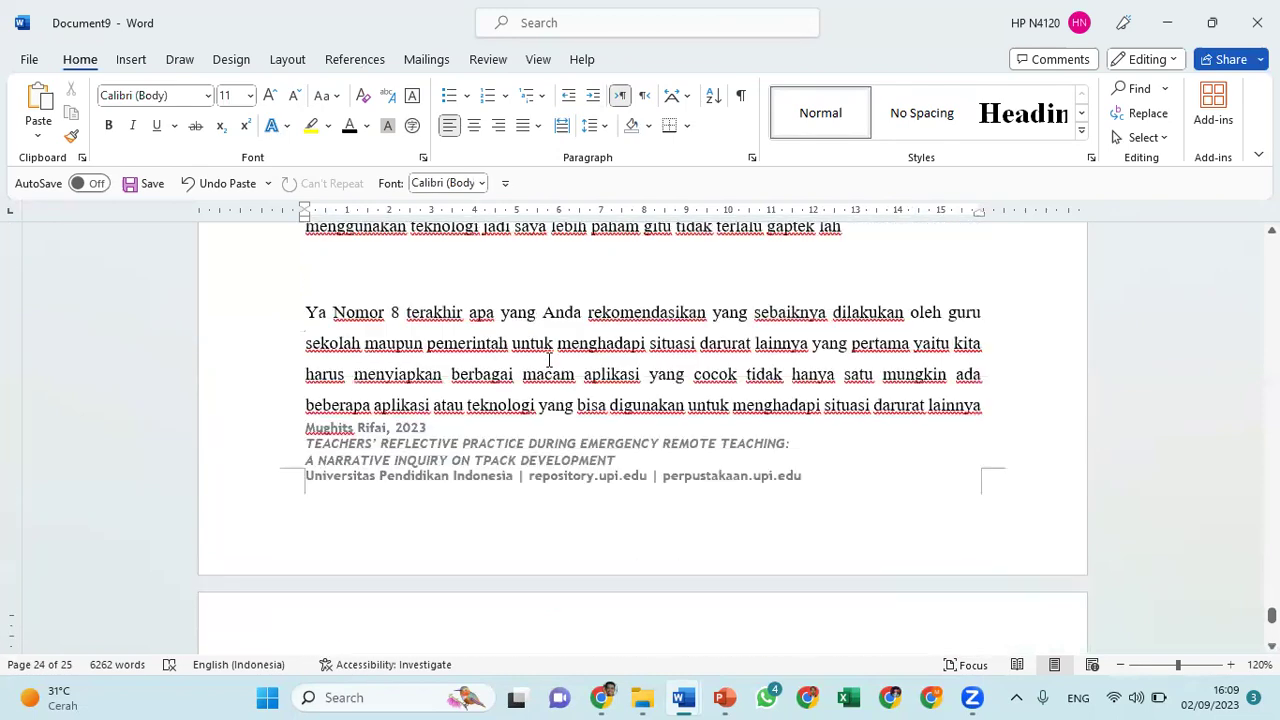
scroll(548, 360, up, 1)
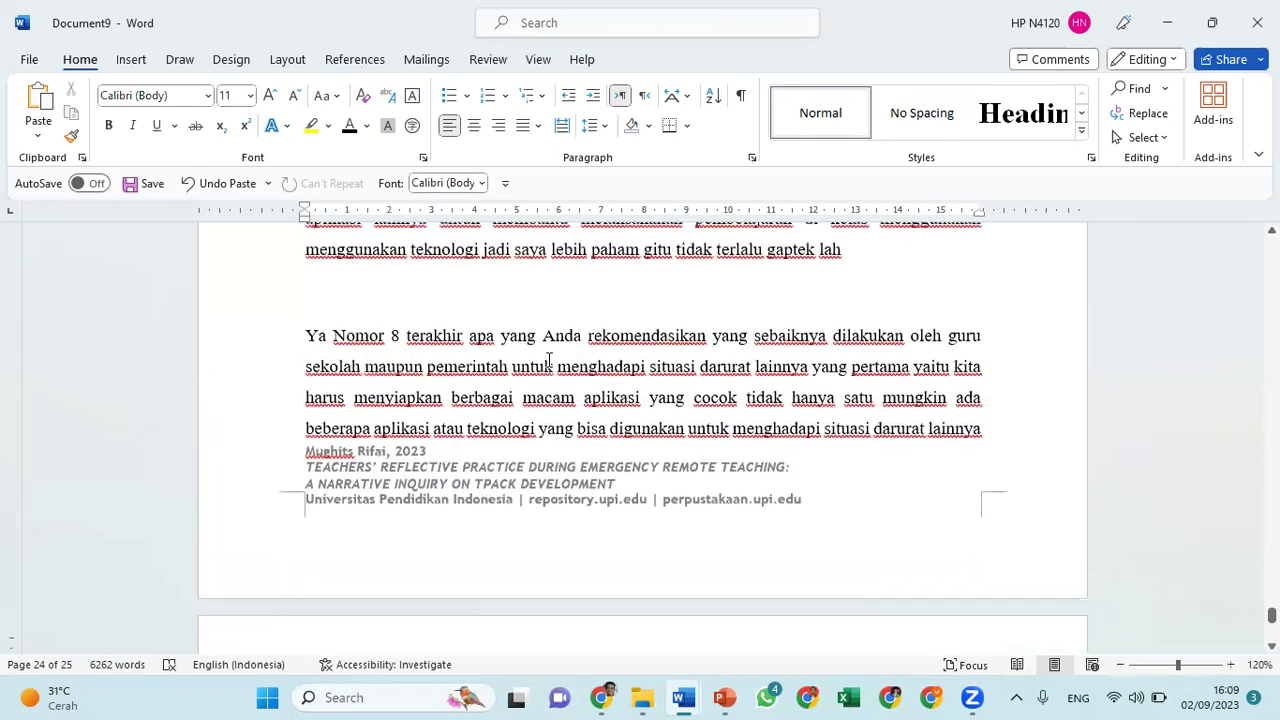
scroll(548, 365, down, 3)
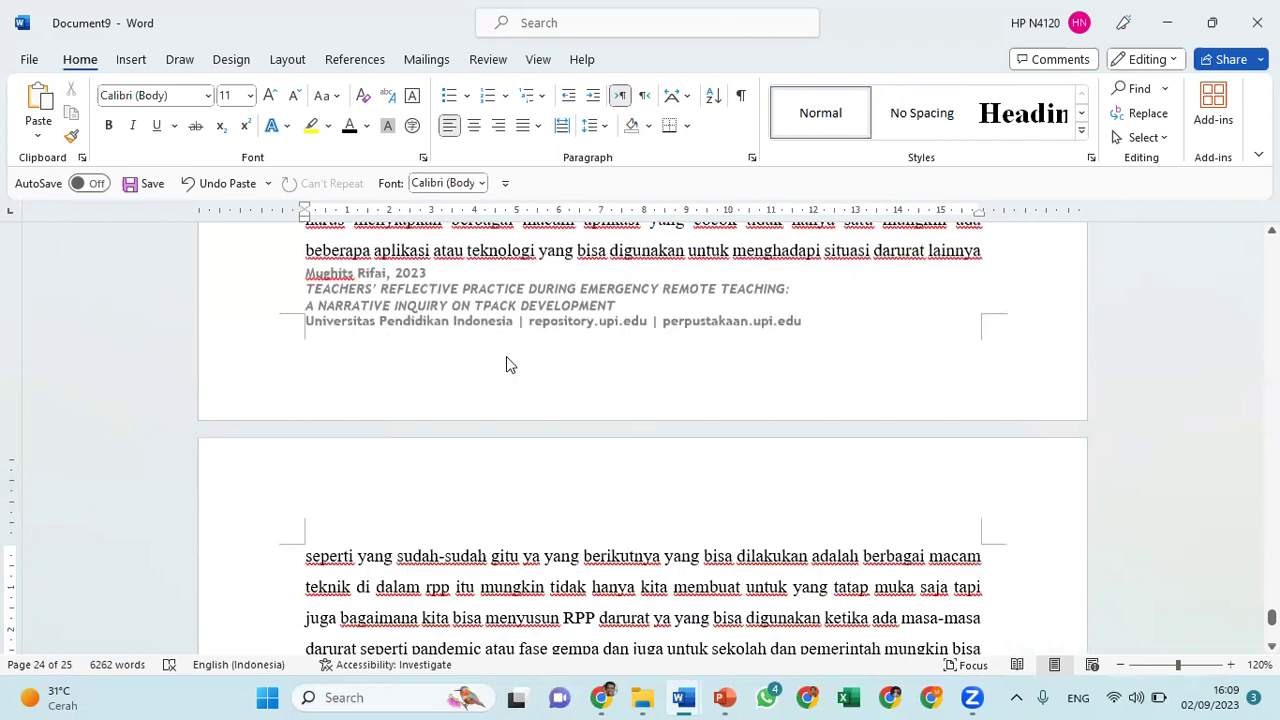
double_click(415, 320)
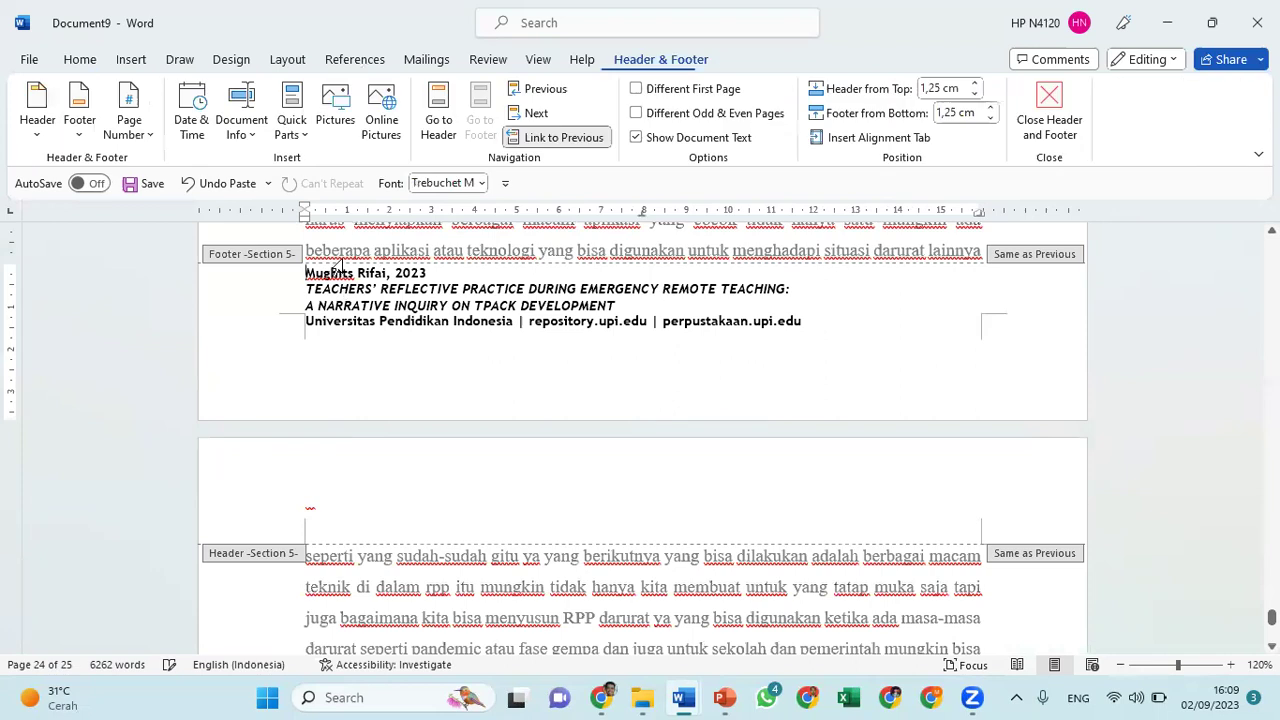
drag(4, 268, 14, 285)
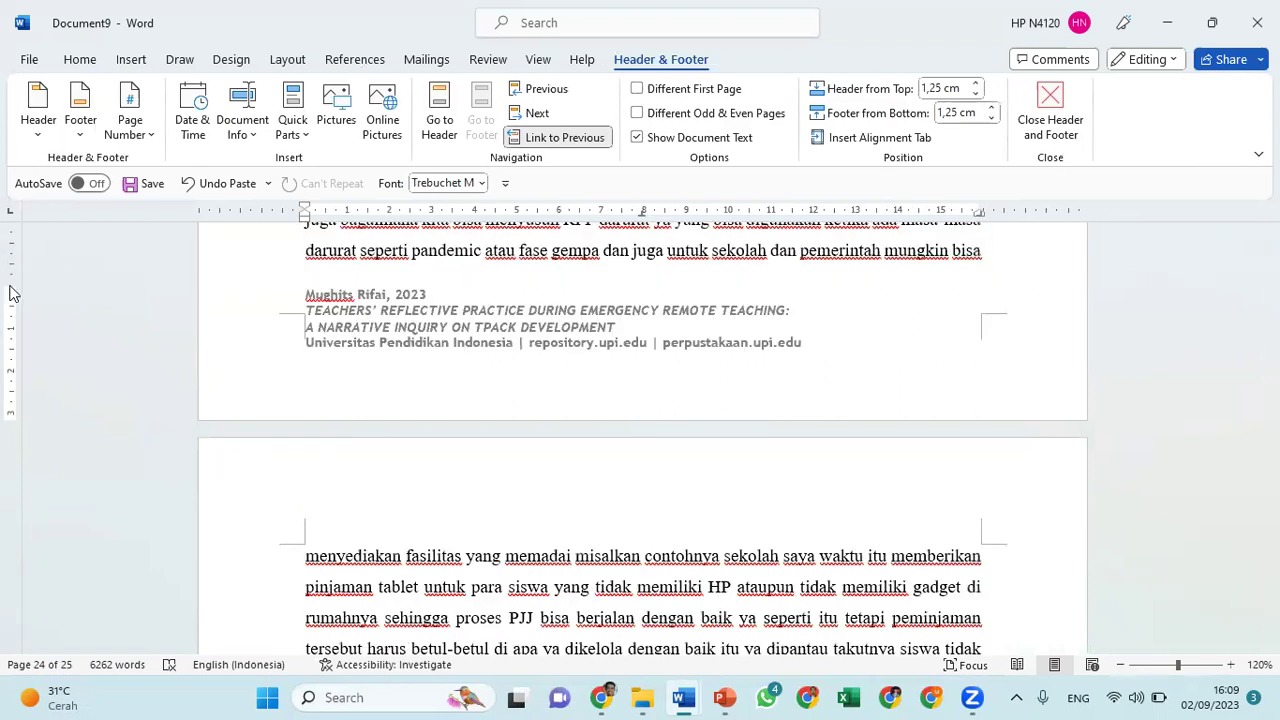
key(Escape)
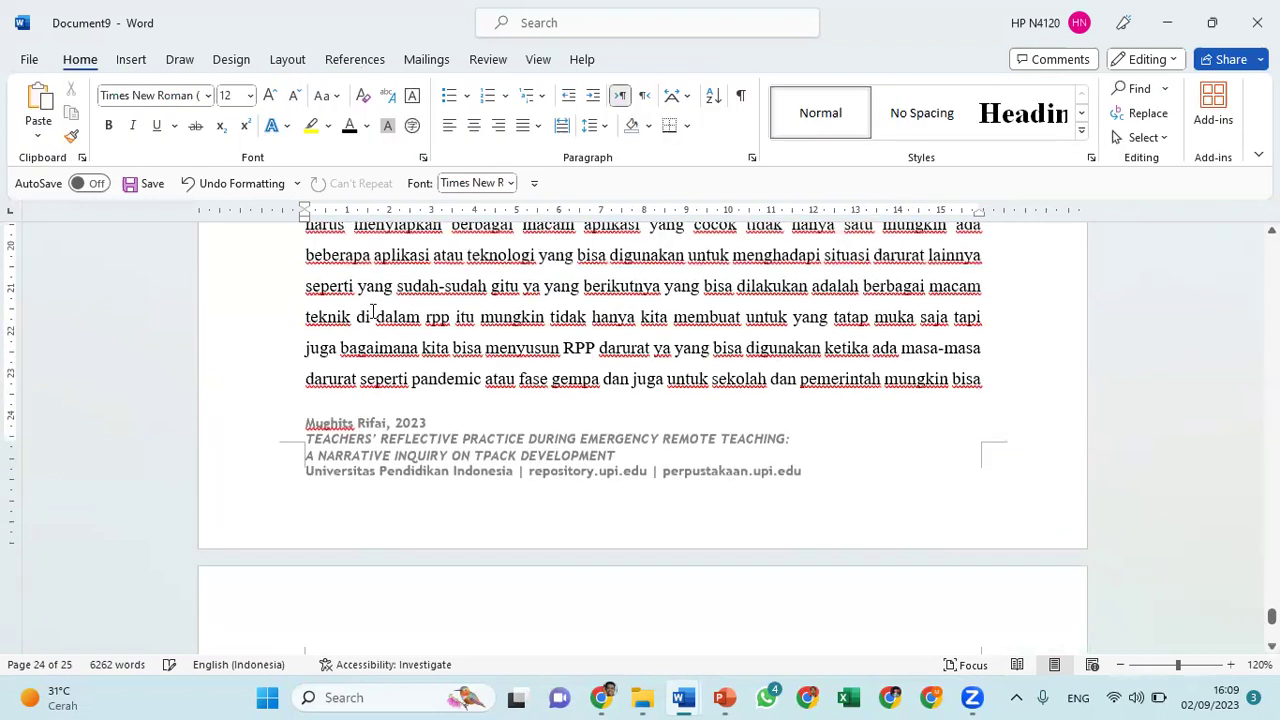
scroll(405, 395, down, 2)
scroll(405, 395, down, 4)
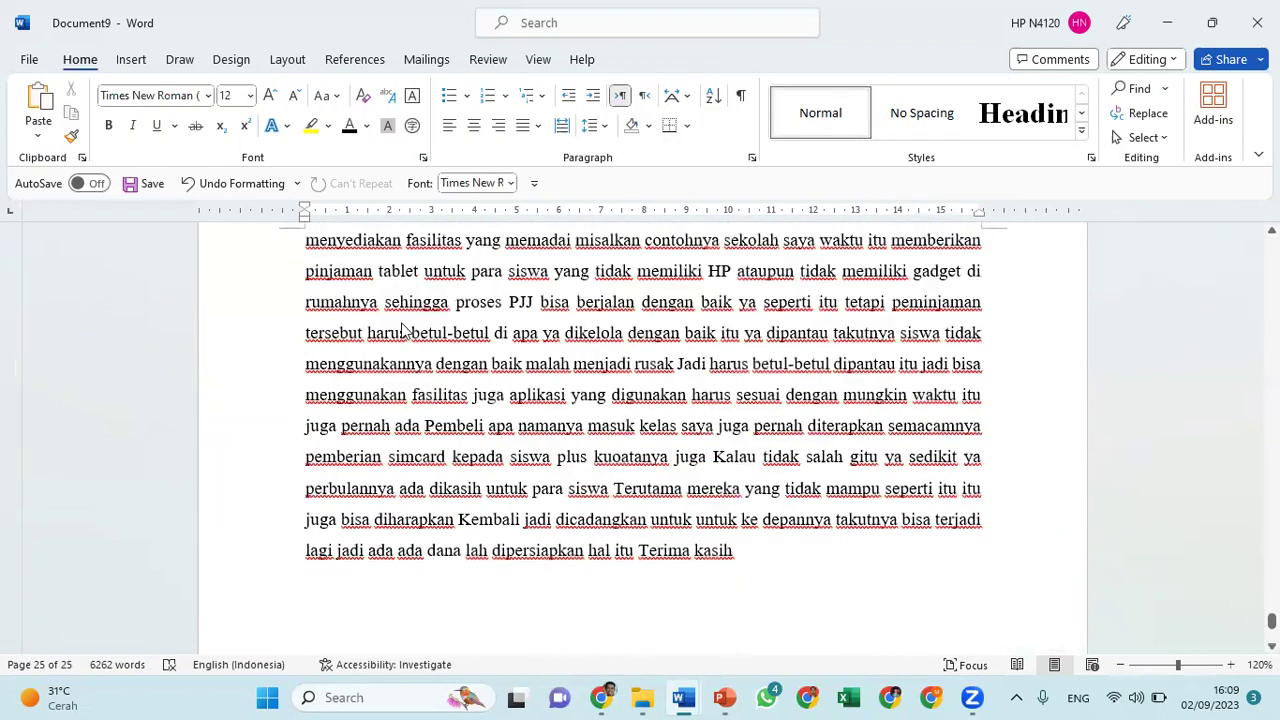
scroll(403, 324, up, 2)
scroll(403, 324, up, 4)
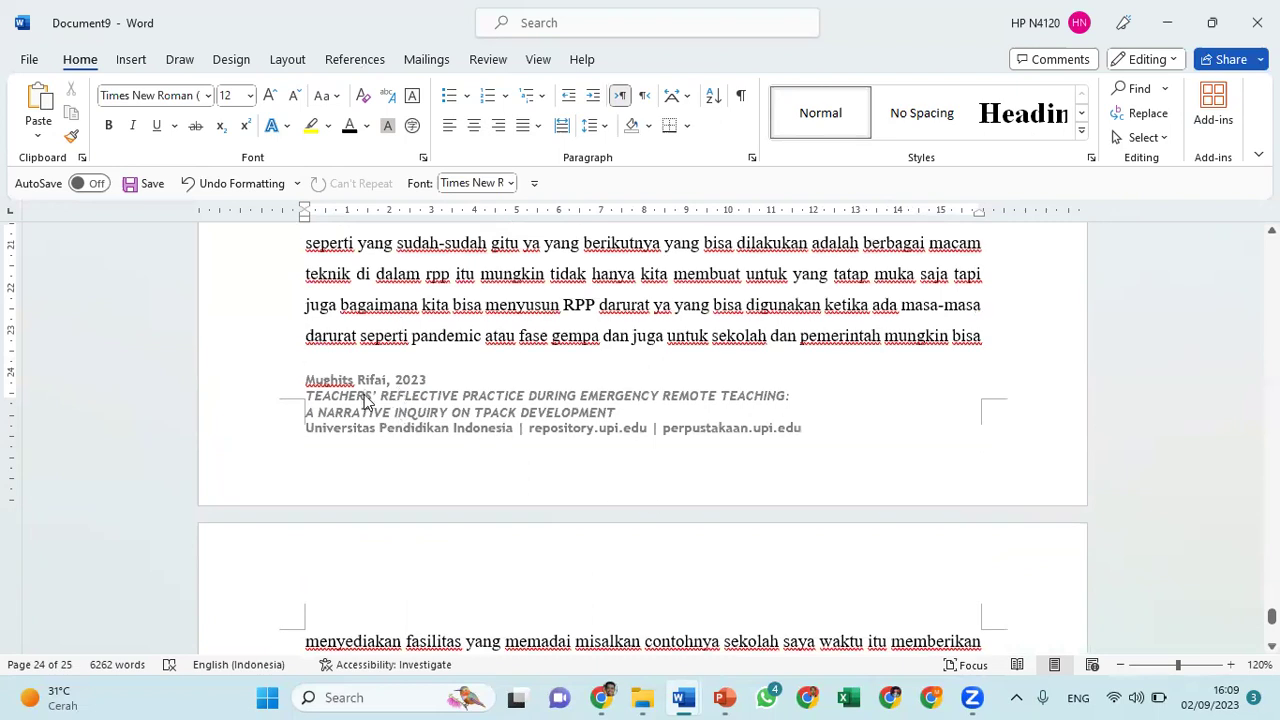
click(8, 393)
Drag the footer margin further down so more body text fits on page 24
double_click(335, 345)
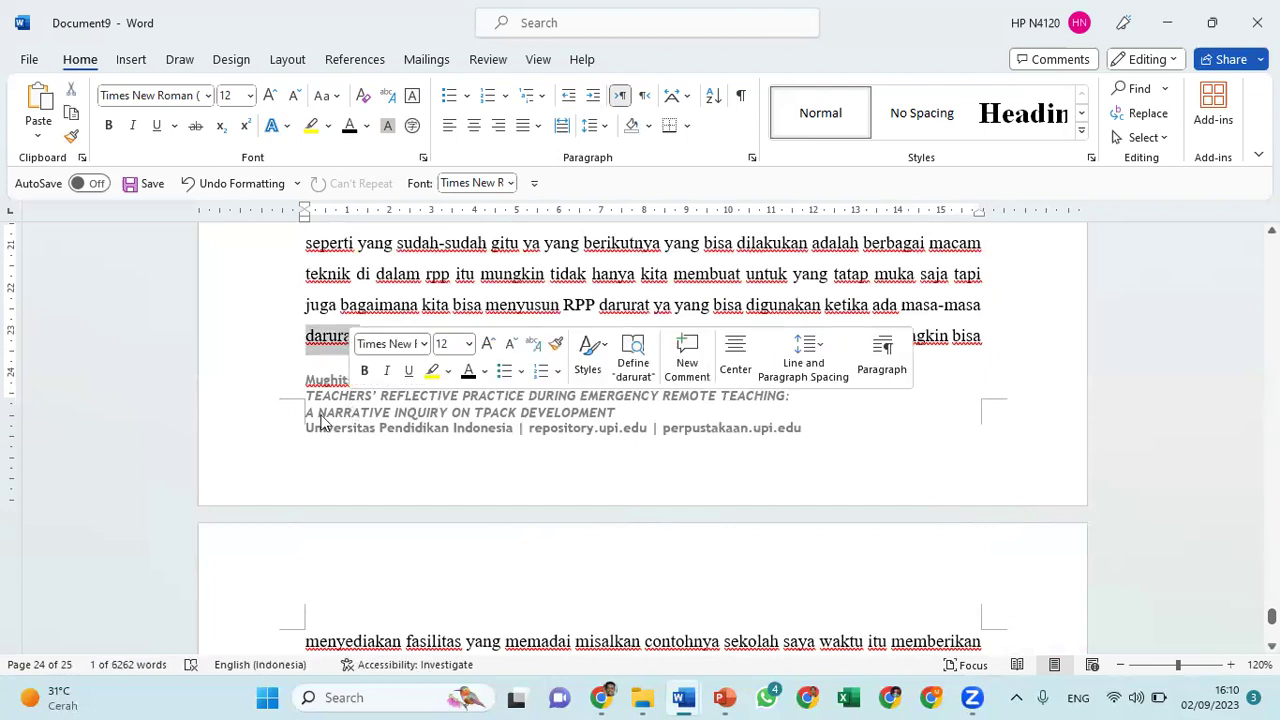
double_click(320, 420)
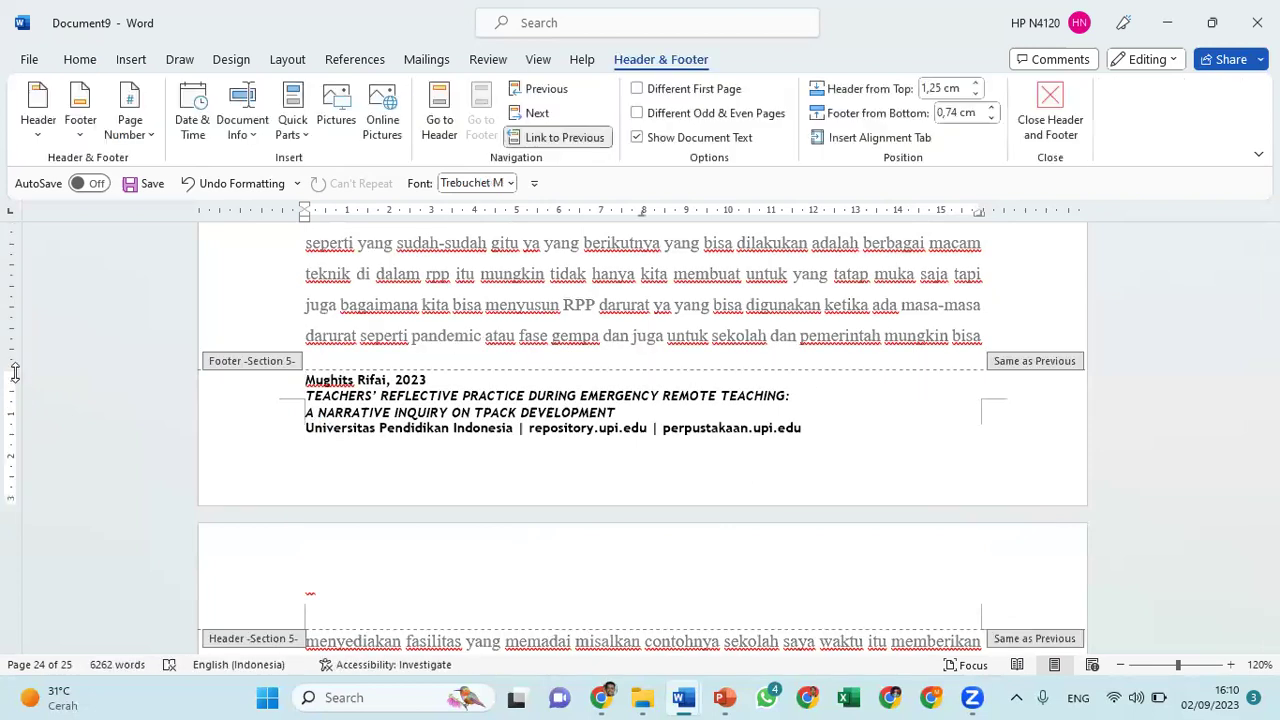
drag(15, 372, 15, 391)
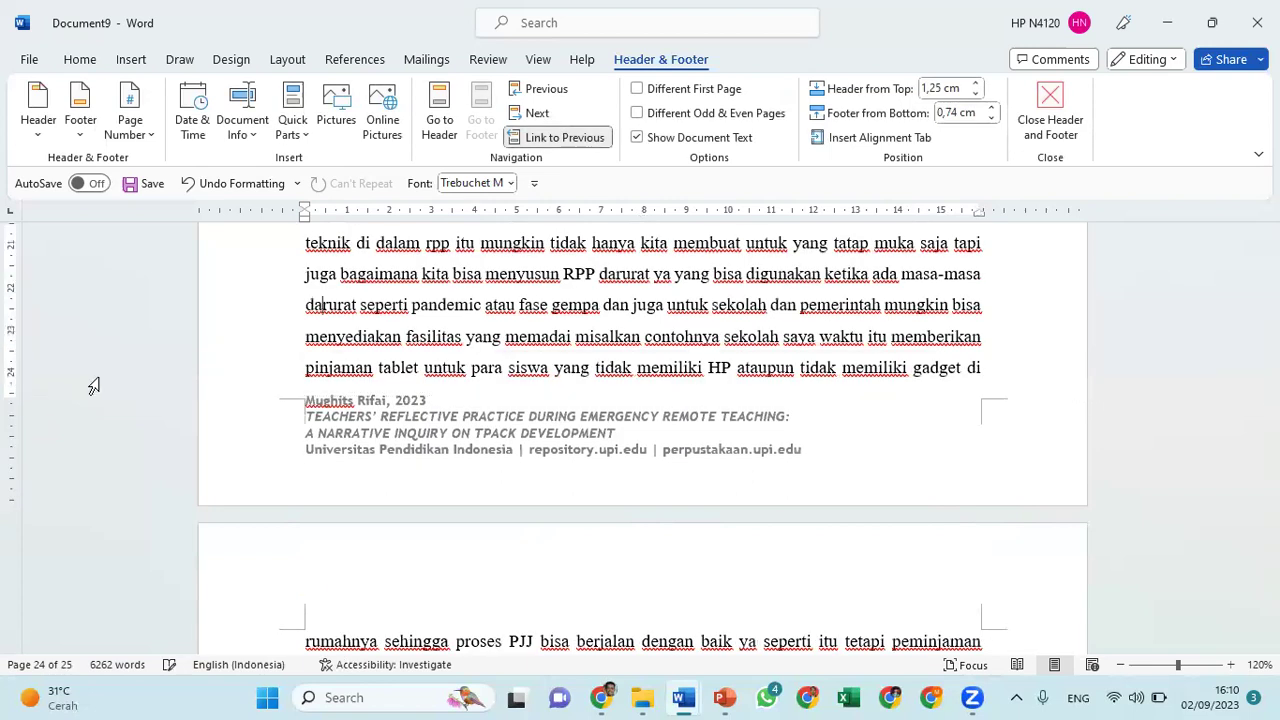
double_click(416, 386)
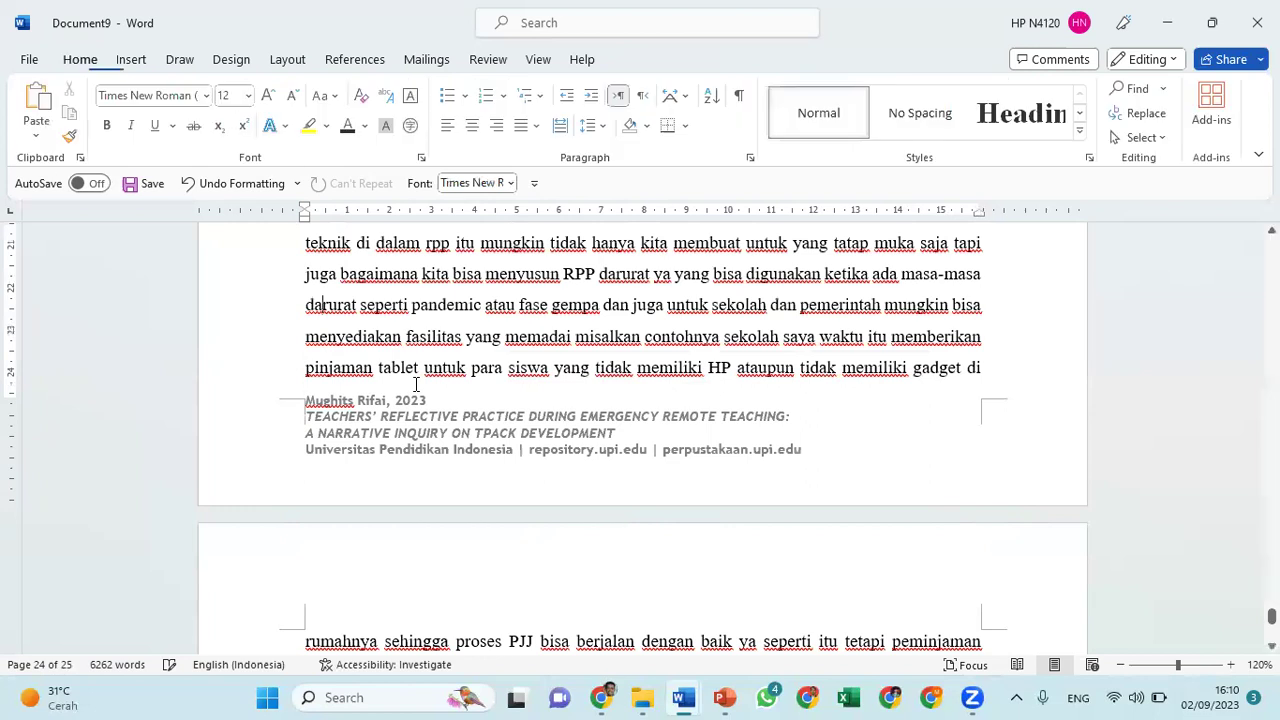
click(351, 347)
scroll(351, 350, down, 5)
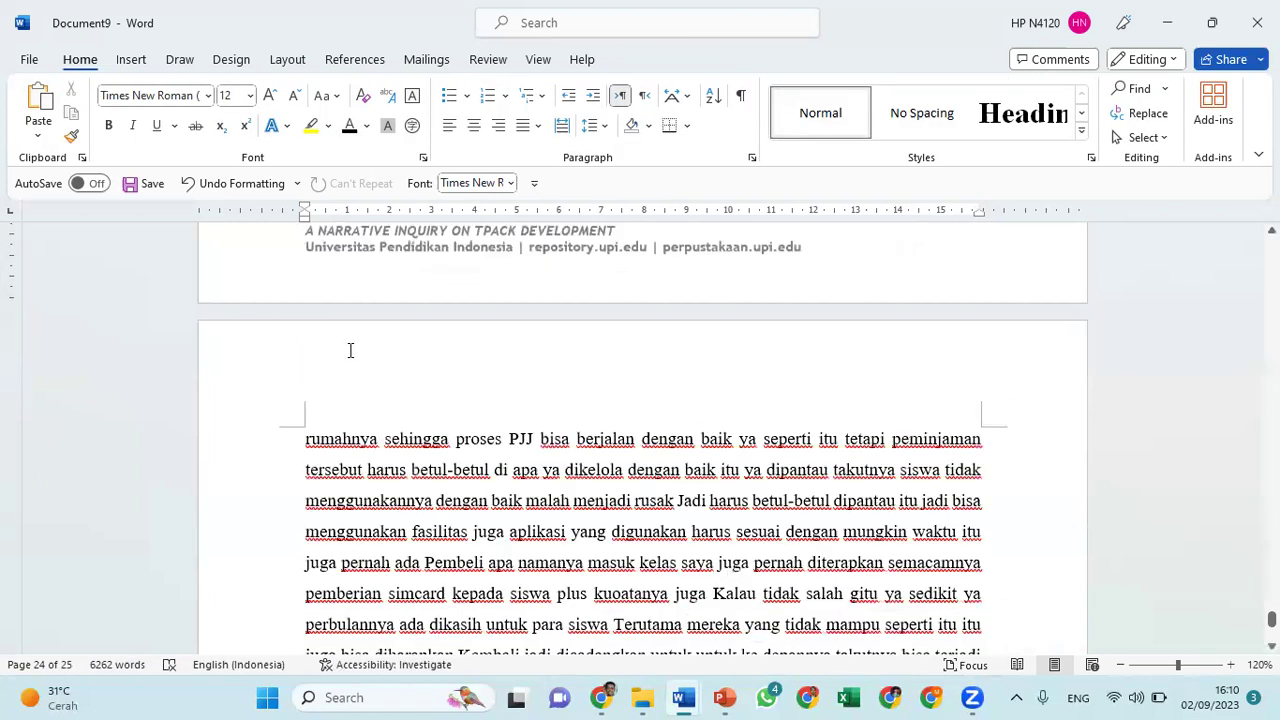
scroll(350, 350, up, 5)
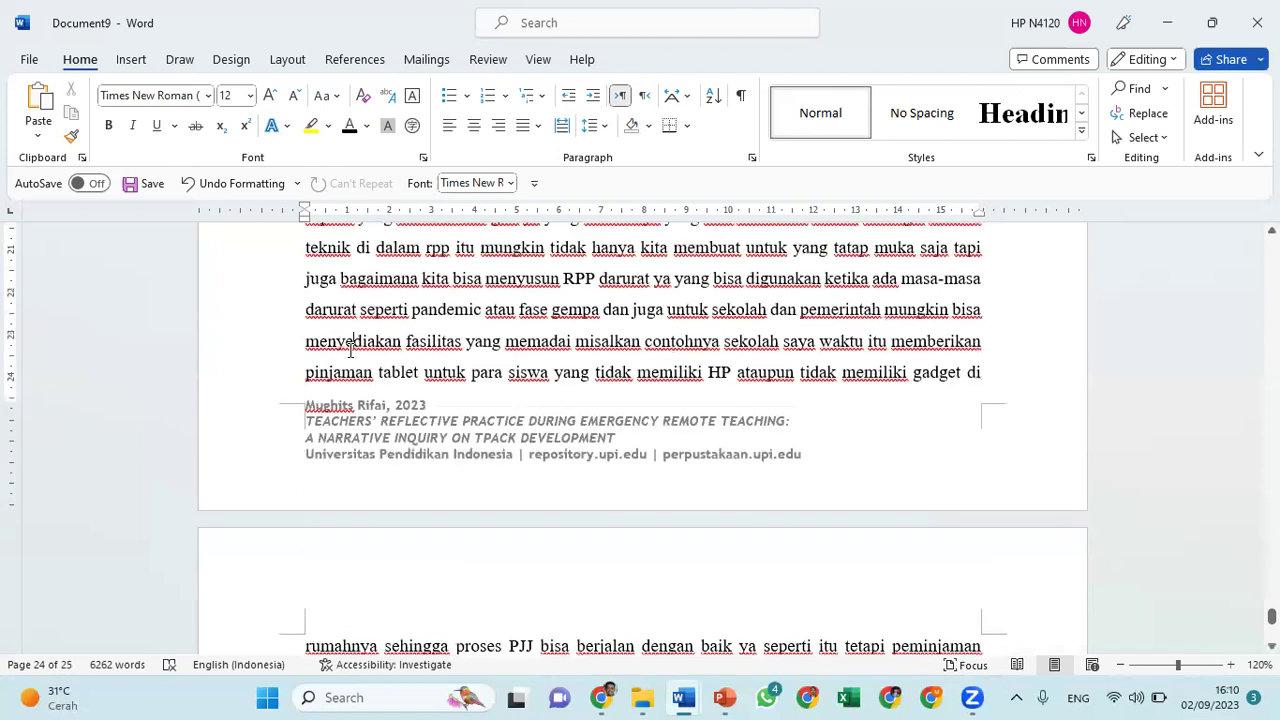
scroll(350, 350, up, 20)
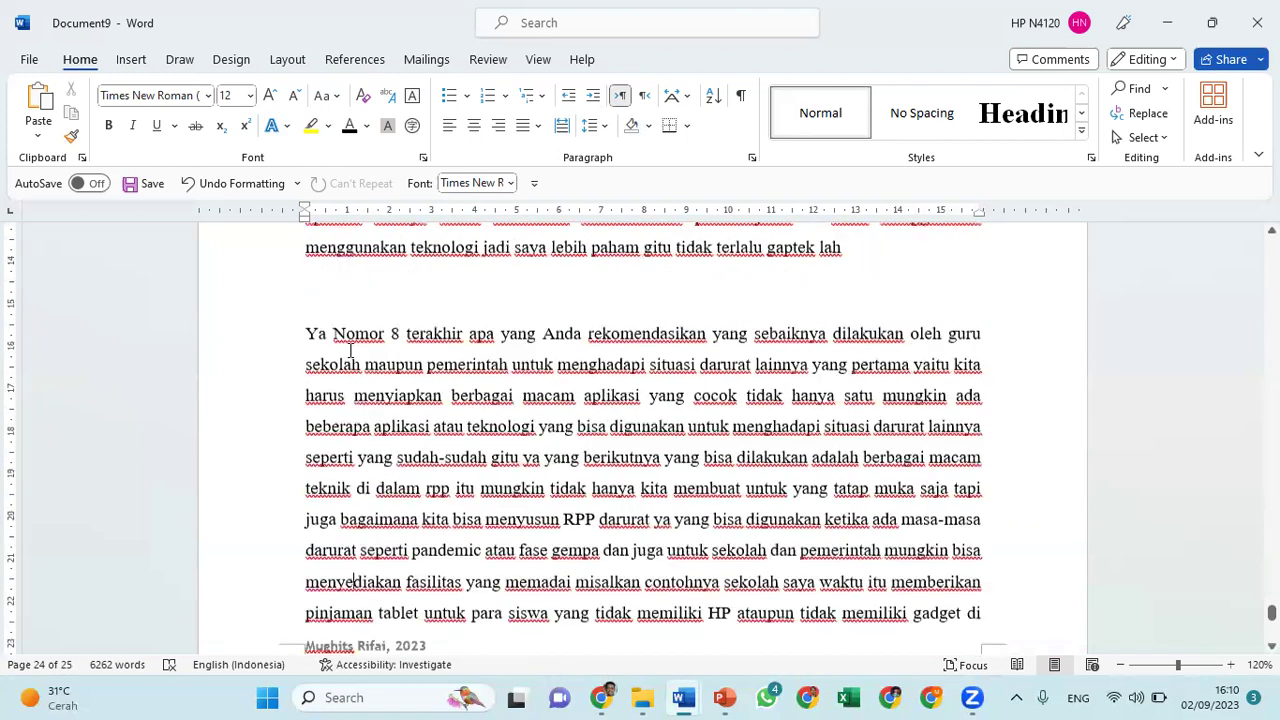
scroll(350, 350, up, 1)
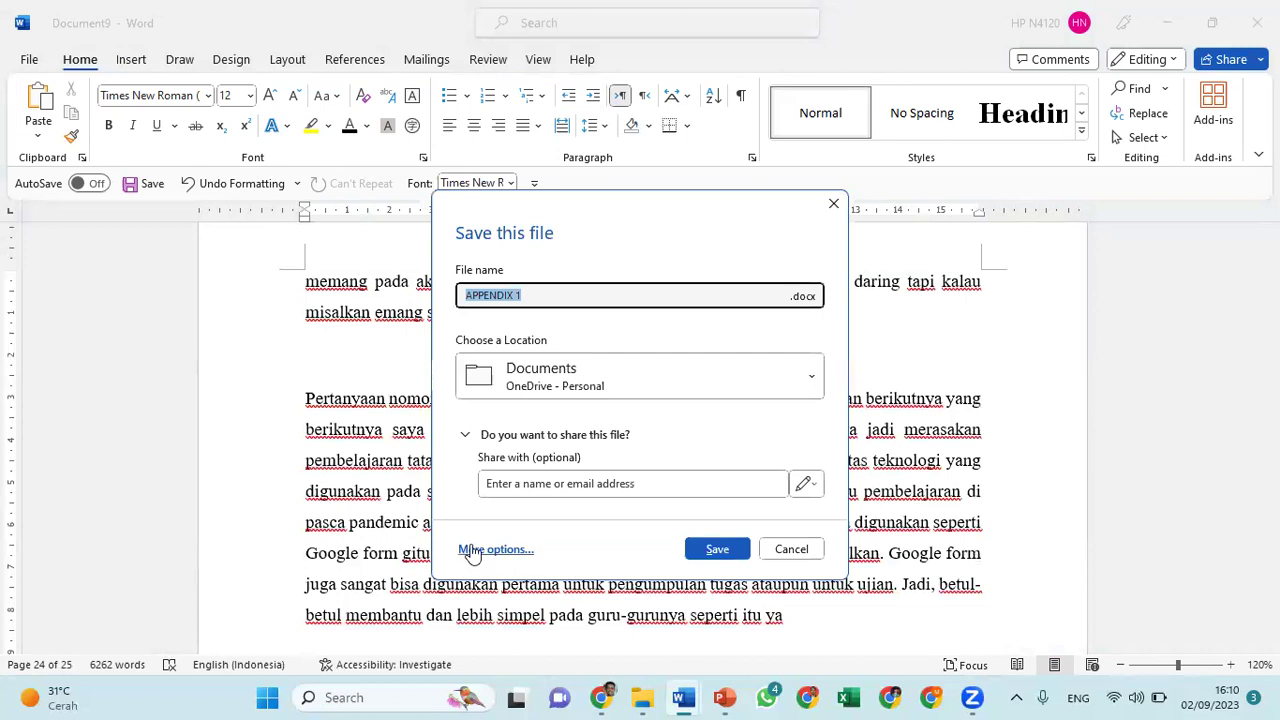
Choose the TESIS > REPO folder as the save location
click(472, 552)
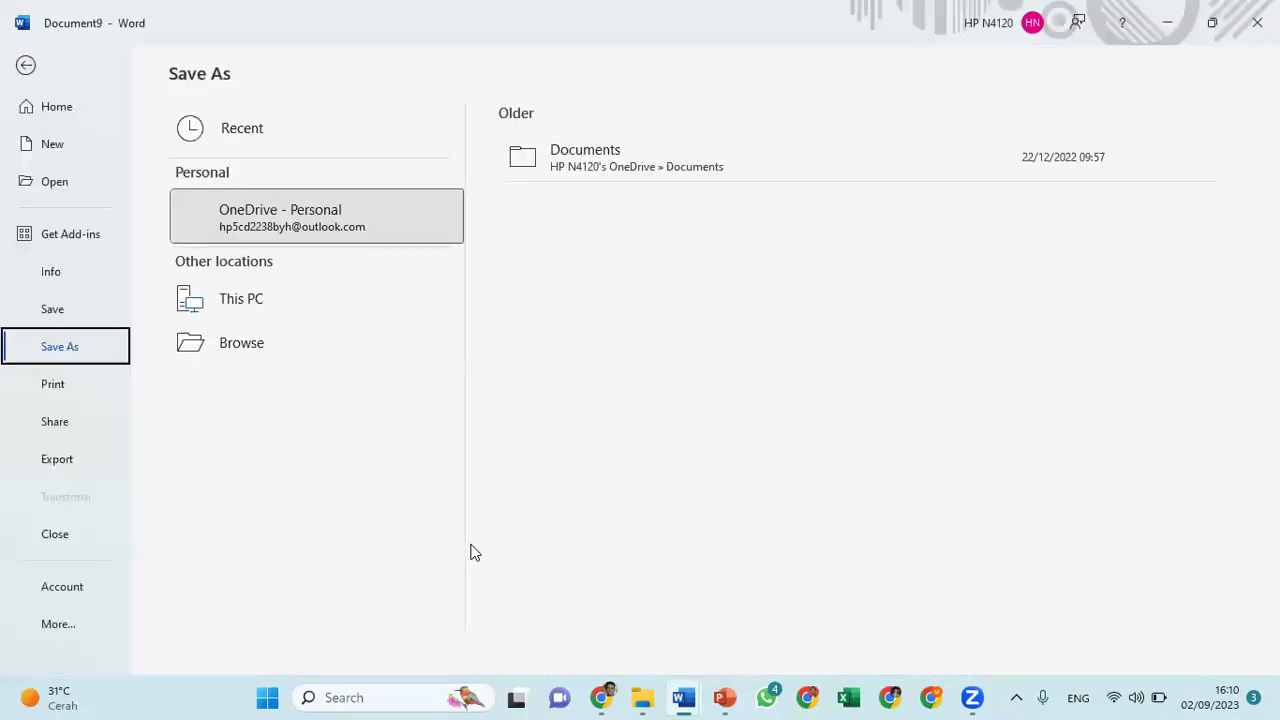
click(227, 390)
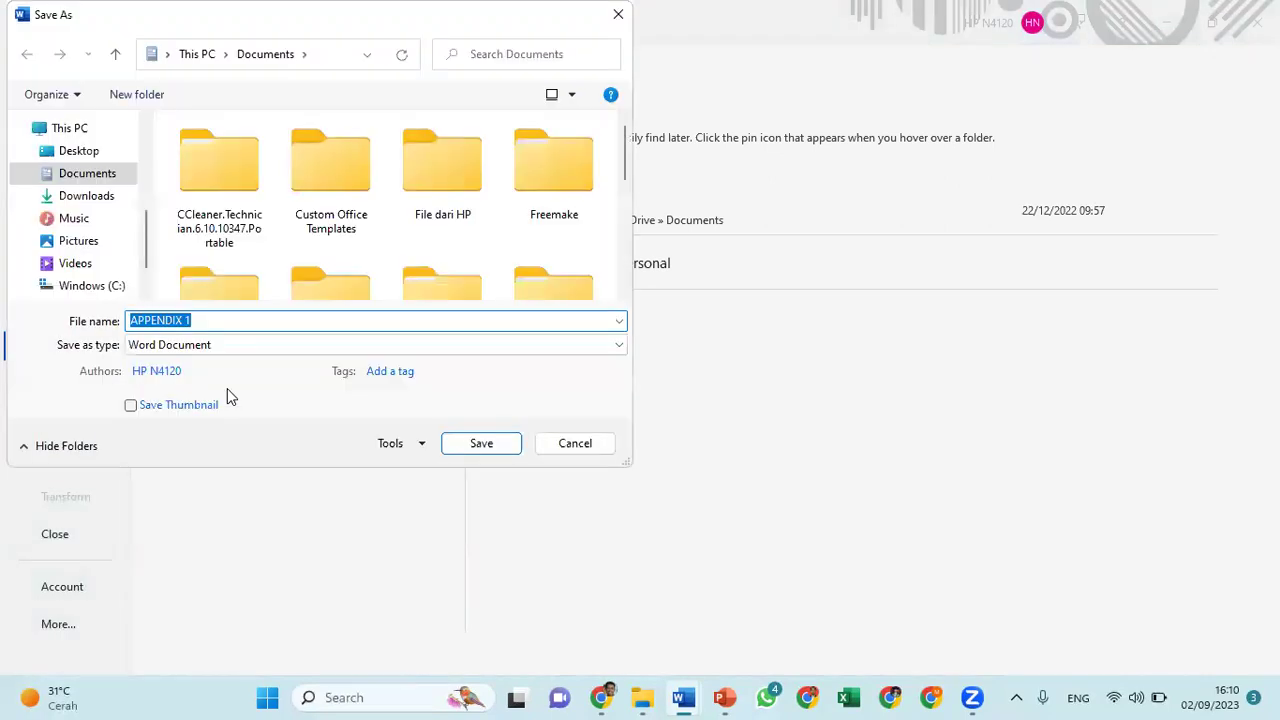
scroll(105, 200, up, 3)
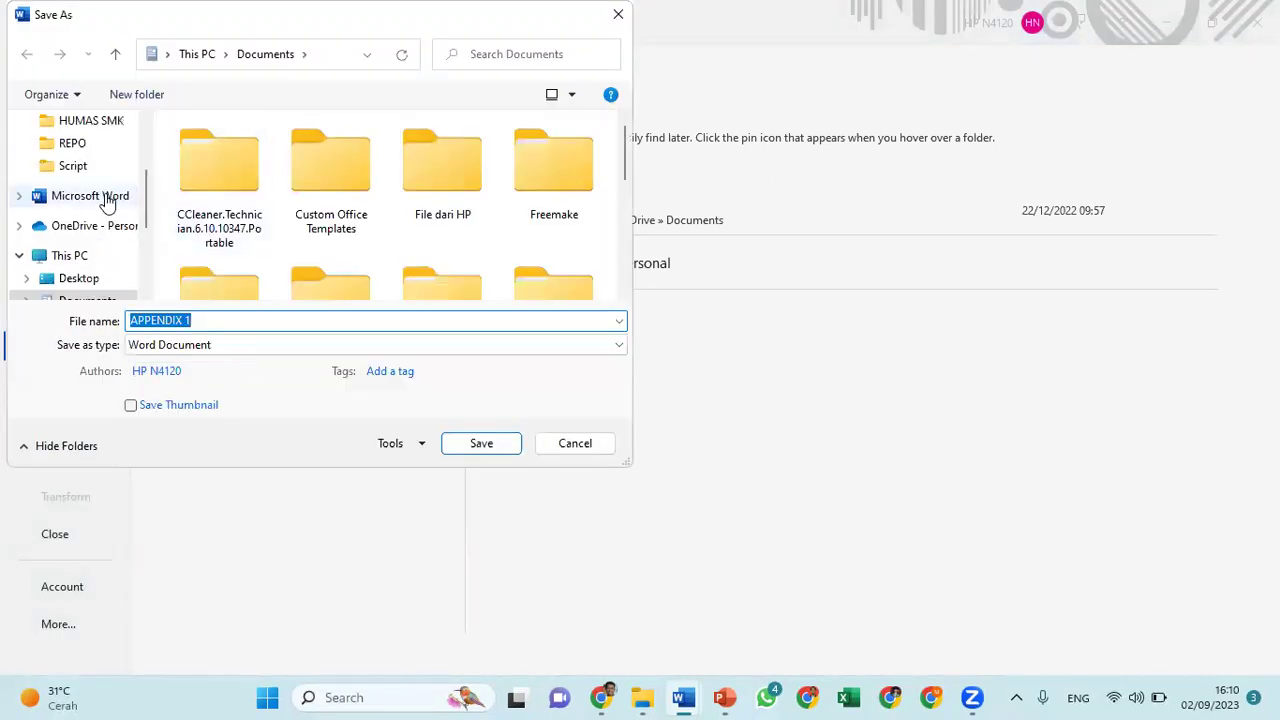
click(74, 147)
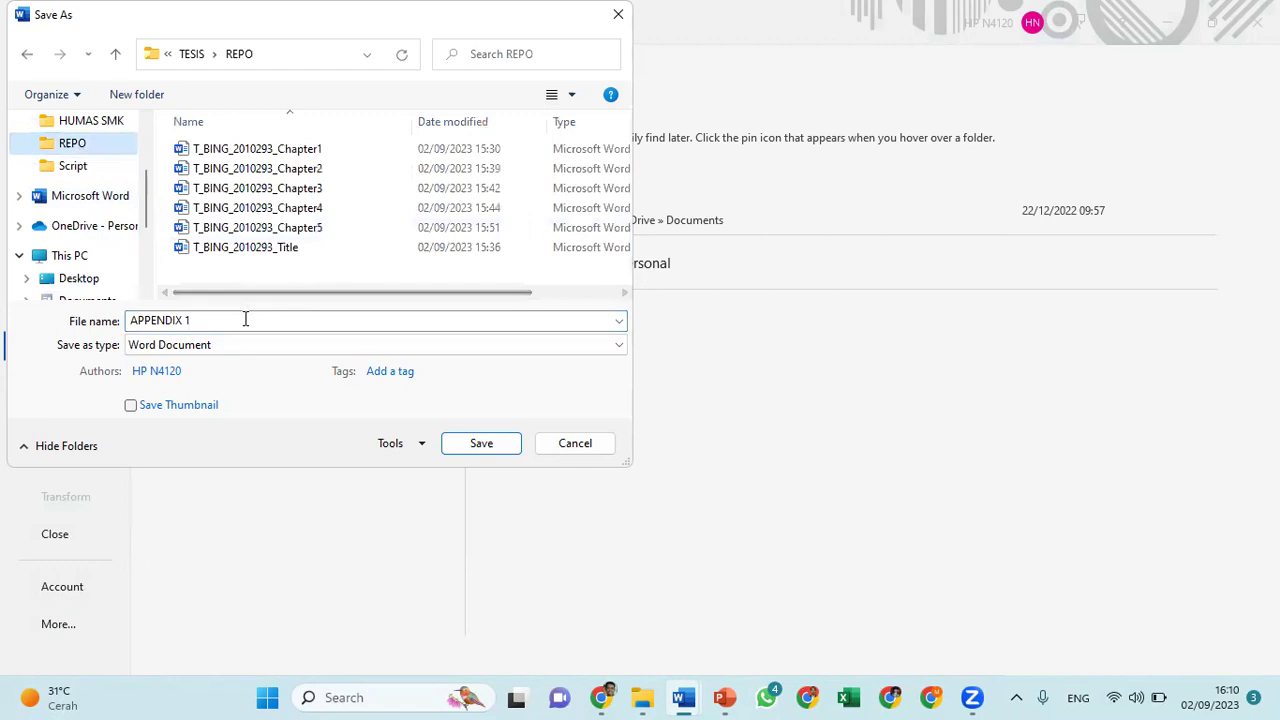
click(298, 248)
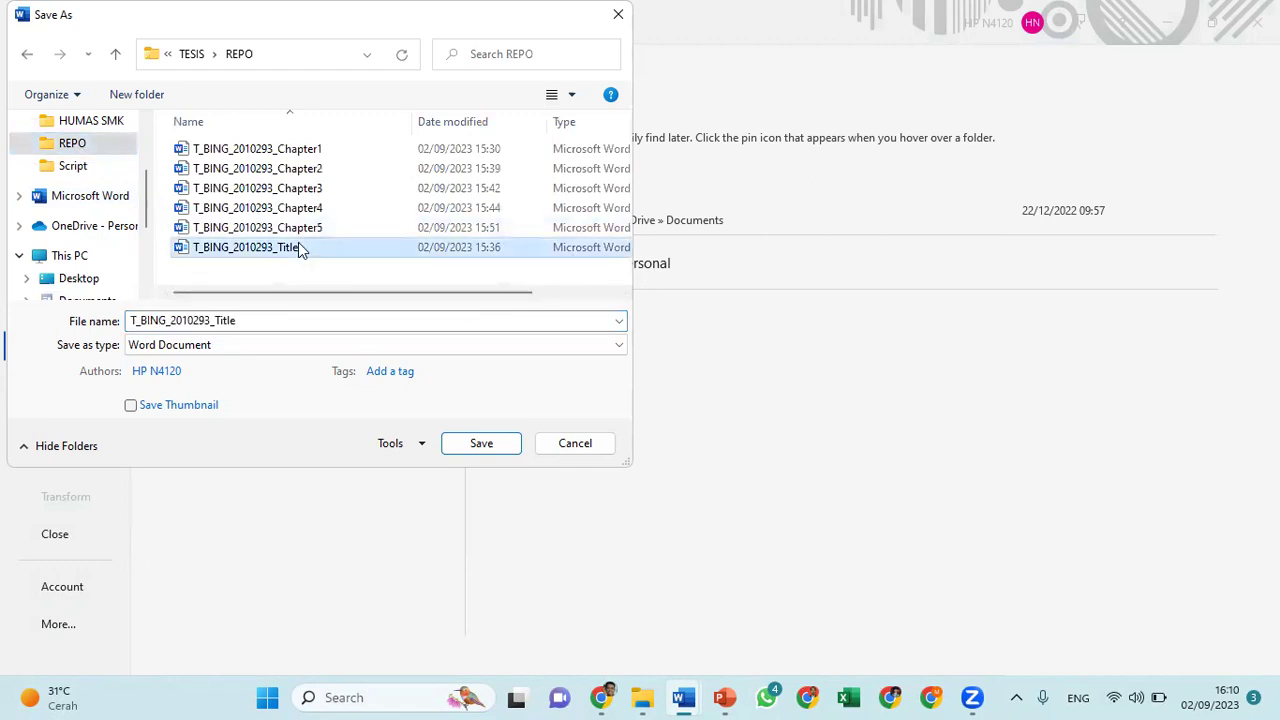
double_click(288, 321)
click(288, 321)
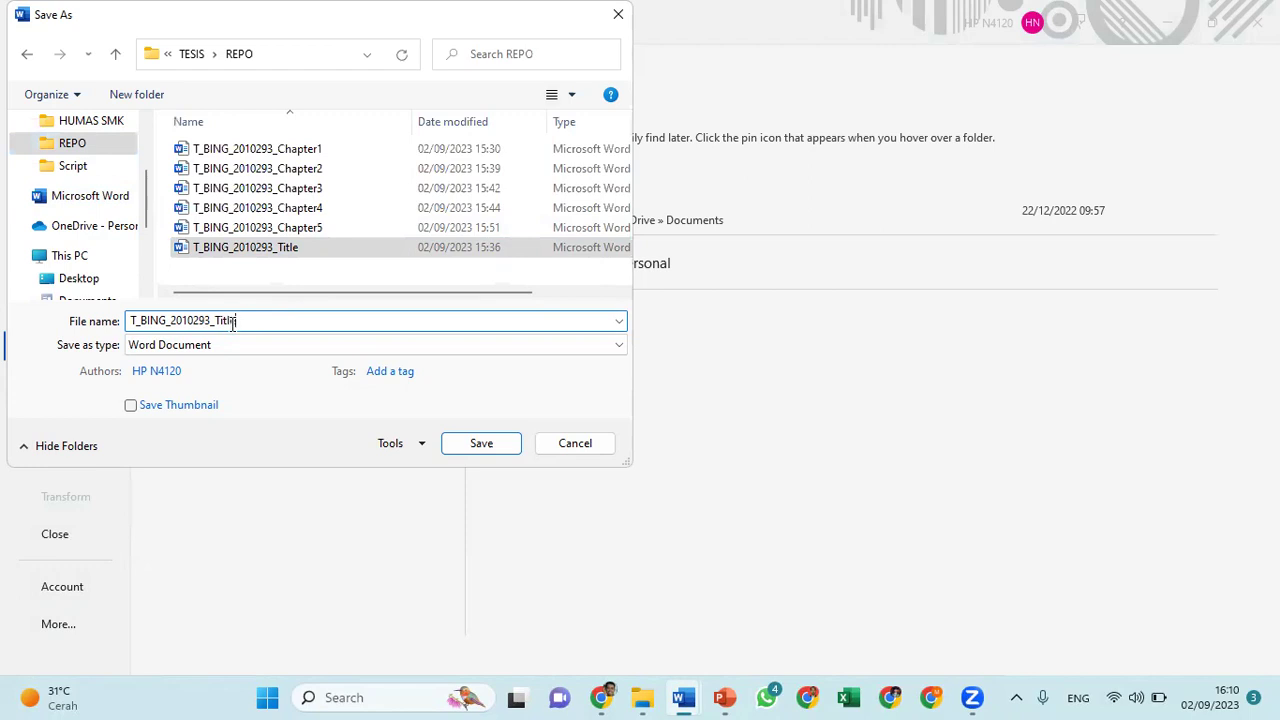
key(BackSpace)
key(BackSpace)
key(BackSpace)
key(BackSpace)
key(BackSpace)
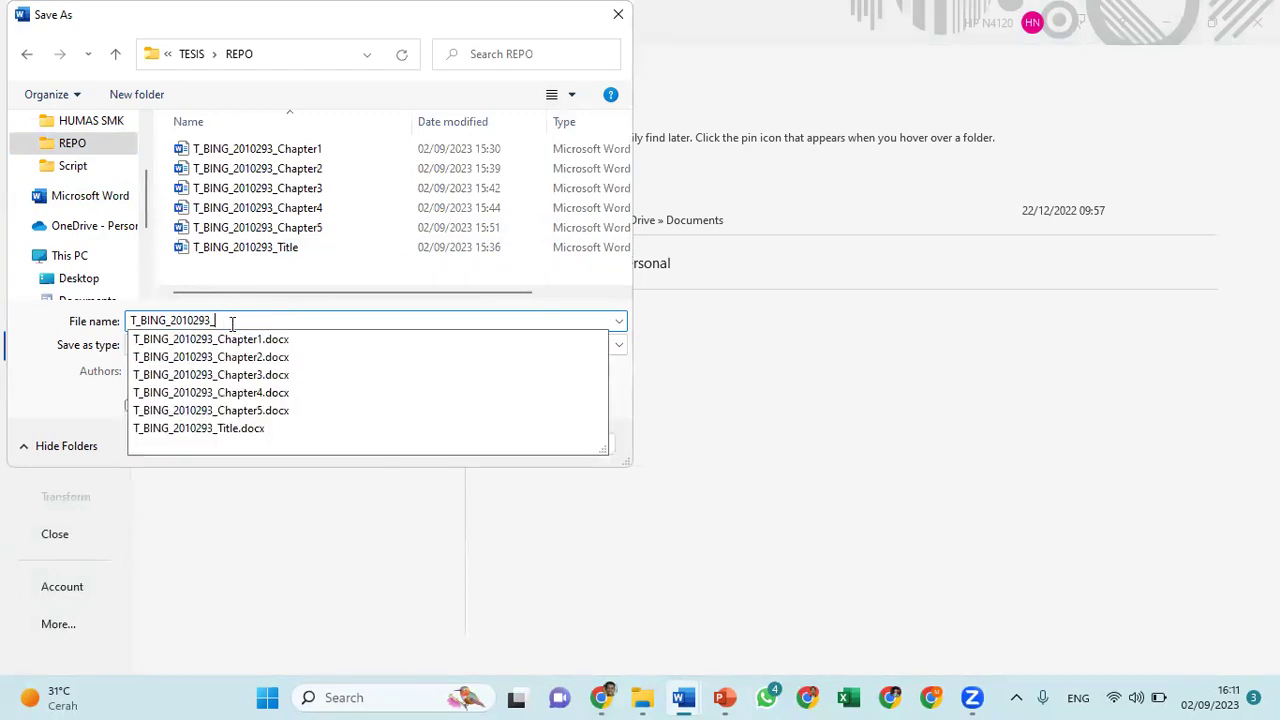
text(A)
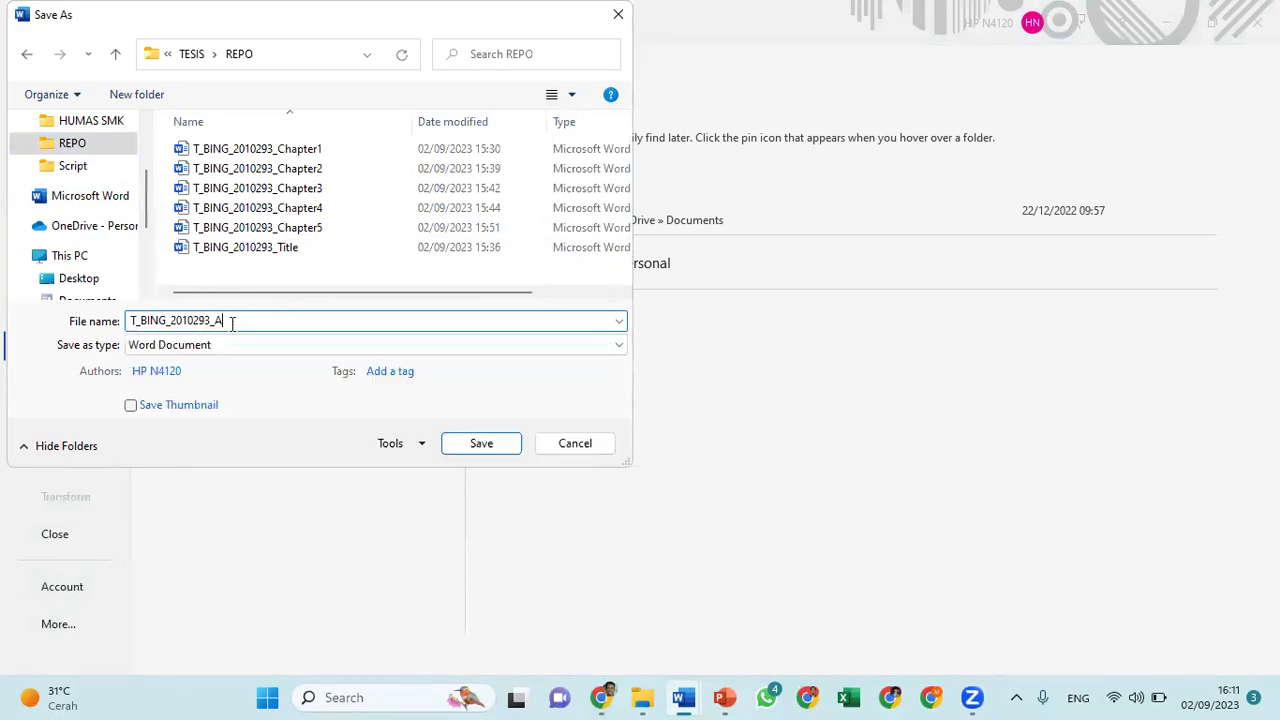
text(ppendix)
click(484, 445)
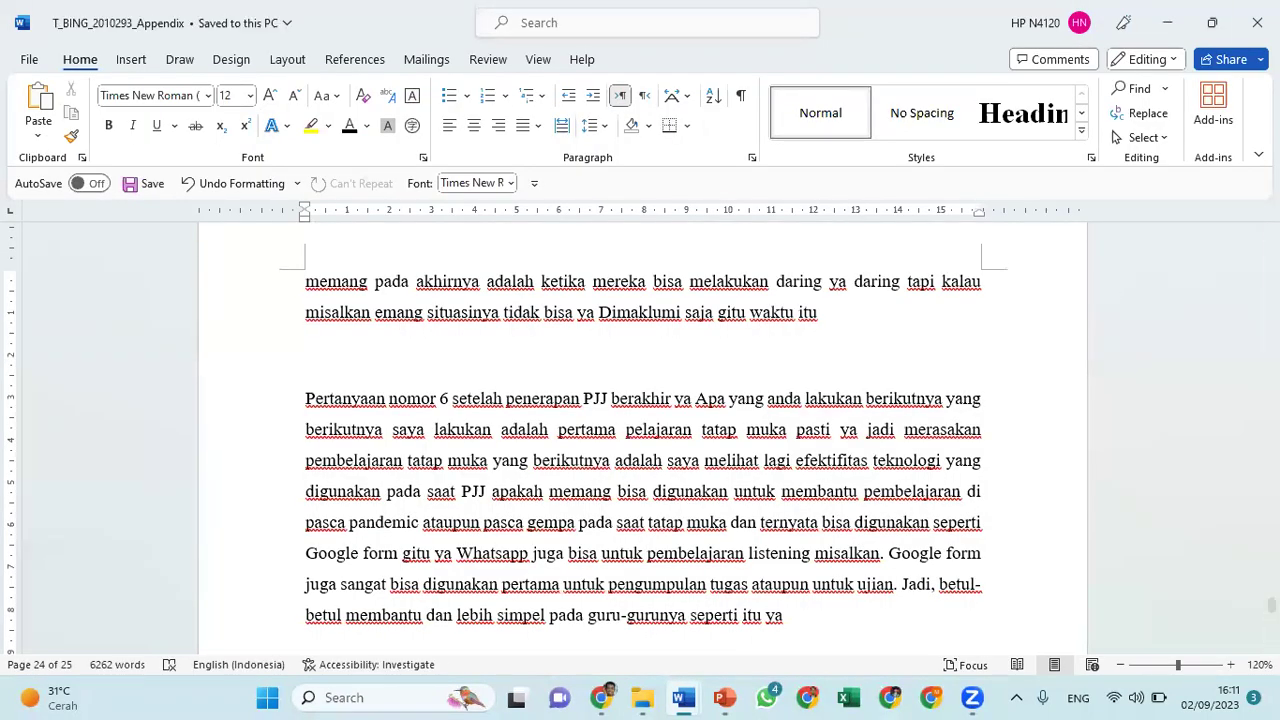
click(1257, 22)
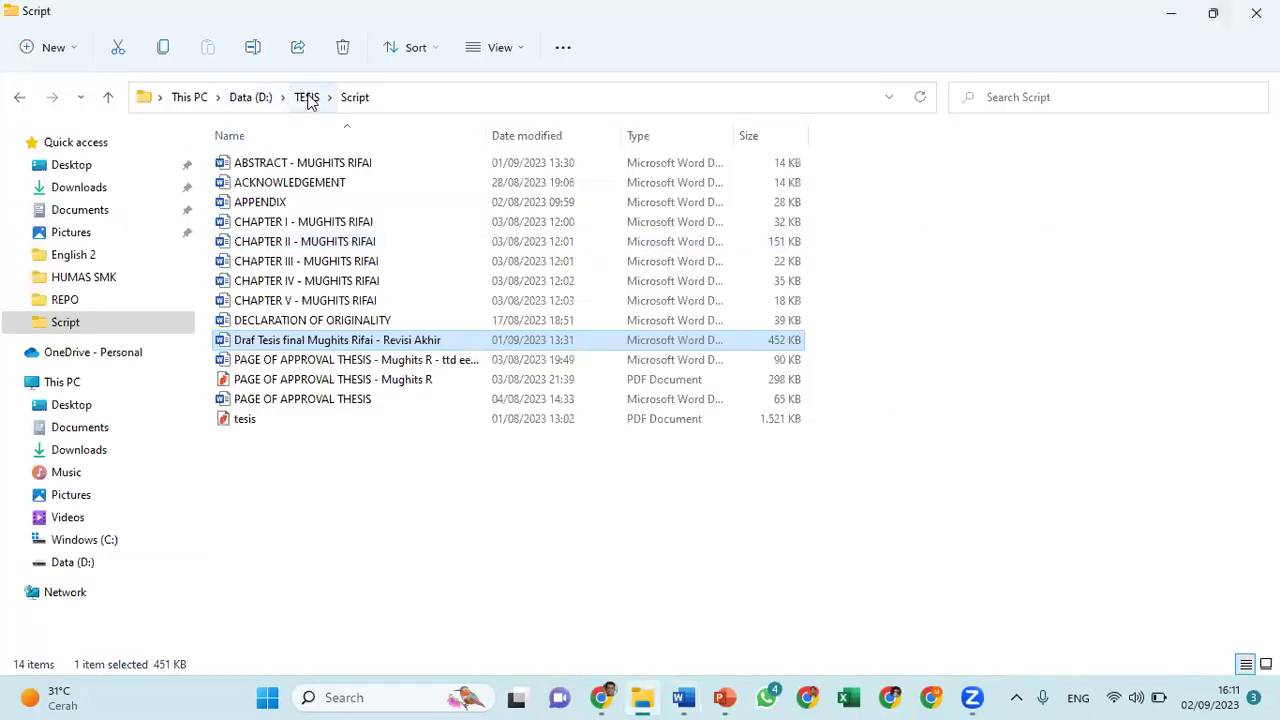
click(84, 299)
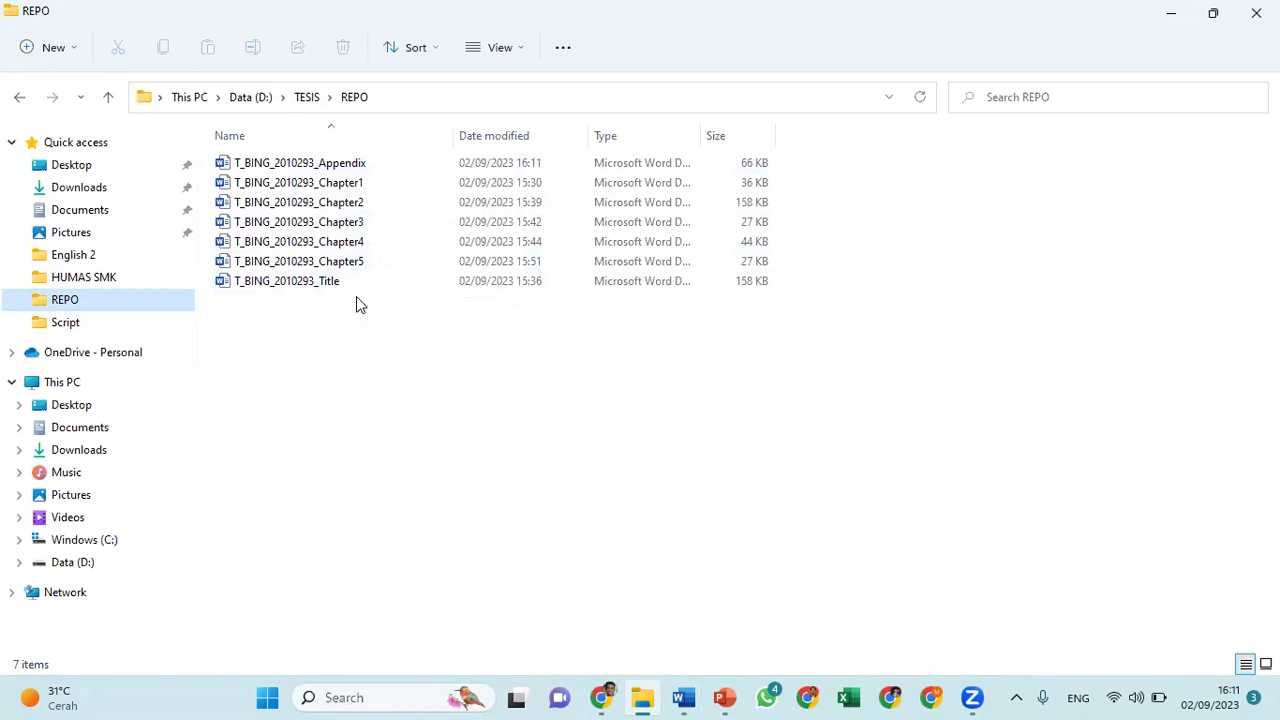
mouse_move(600, 697)
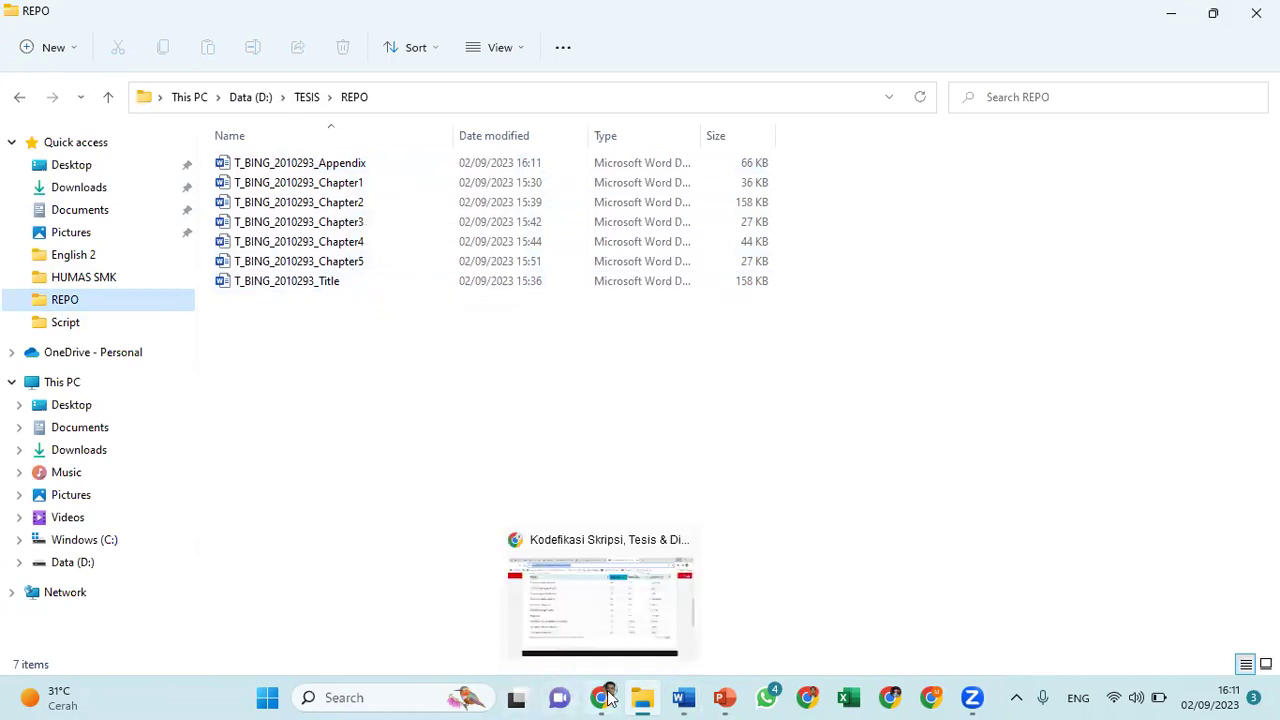
Go from the thesis codification page to the Unggah Mandiri login page and open Create Account
click(594, 601)
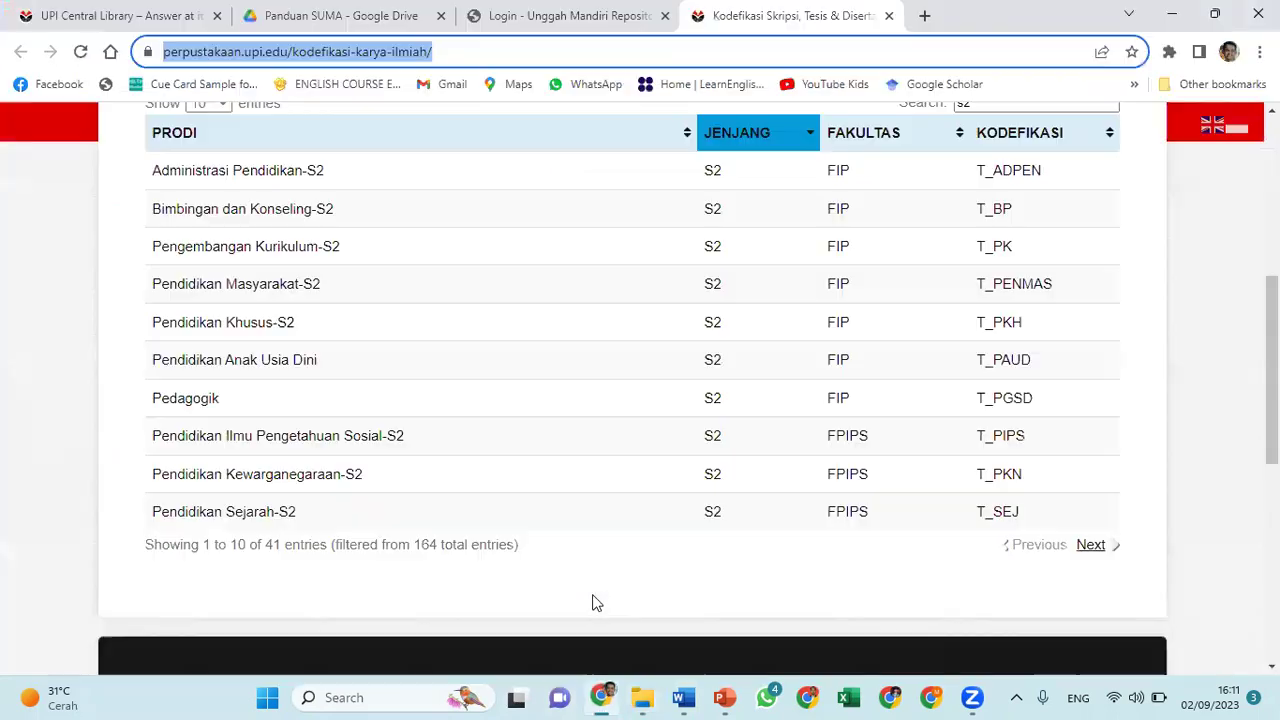
click(540, 17)
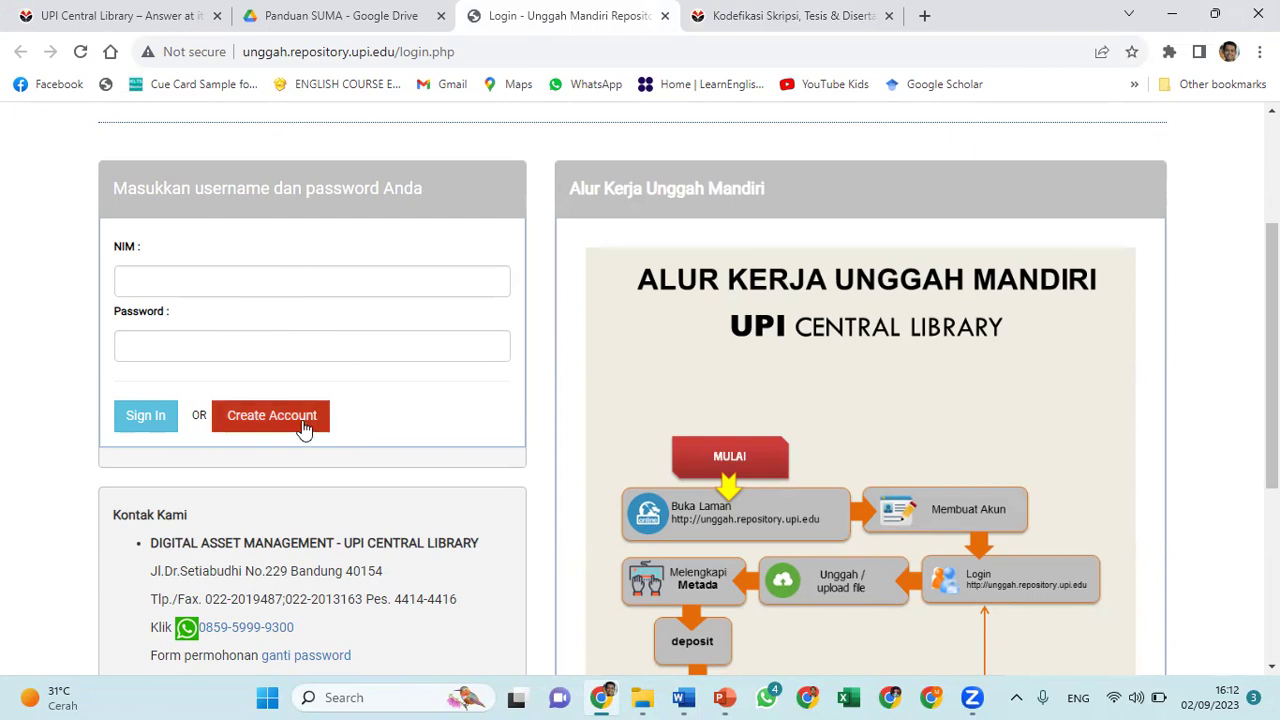
scroll(356, 418, down, 1)
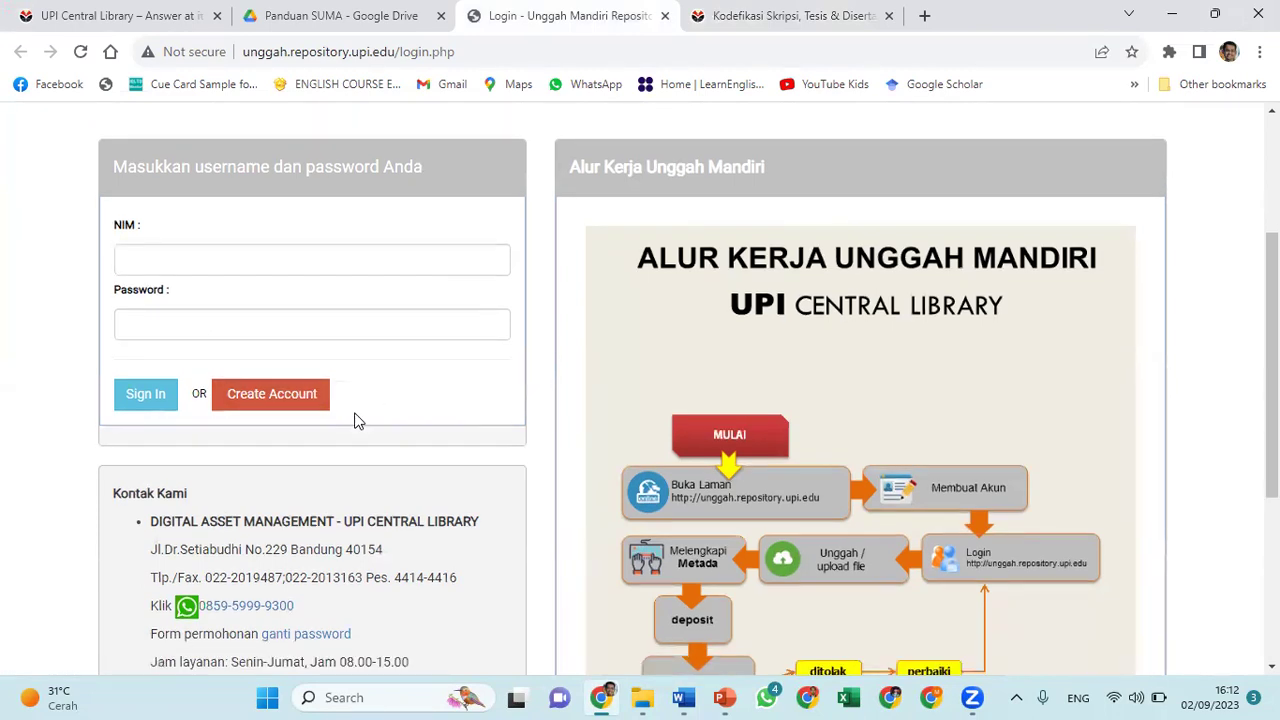
click(287, 376)
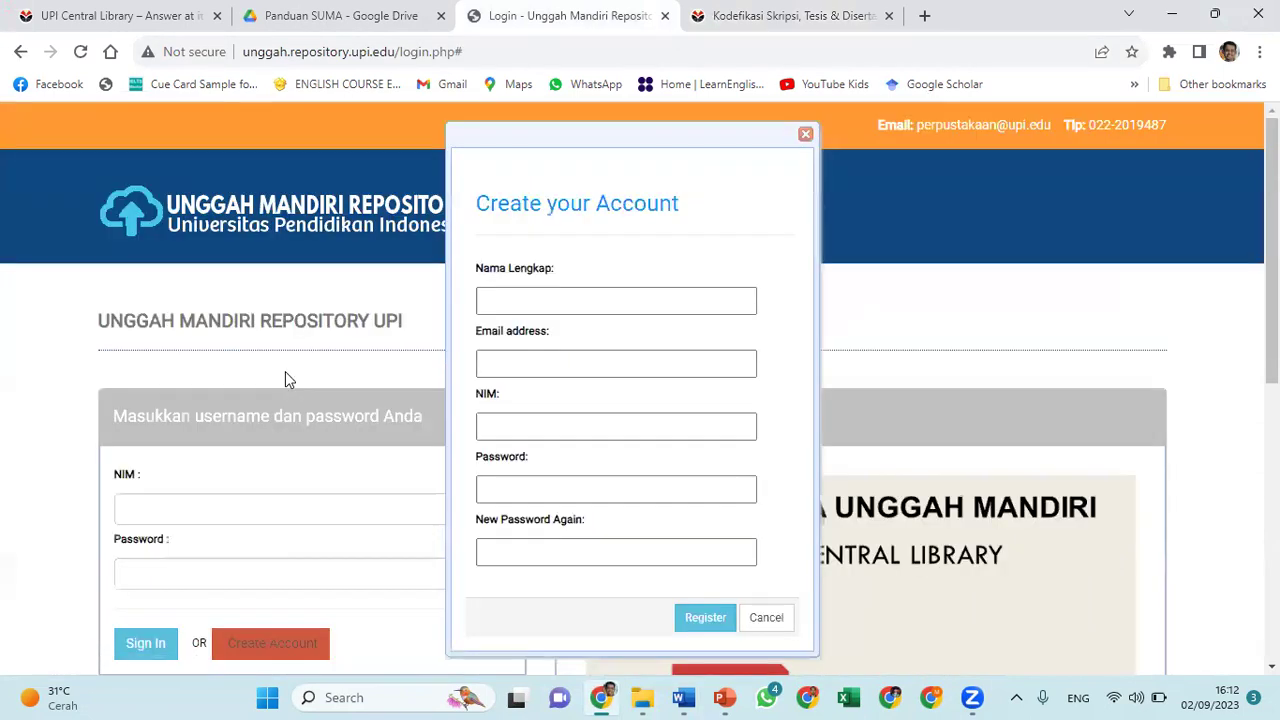
Enter the student's full name, e-mail address and NIM in the registration form
click(520, 296)
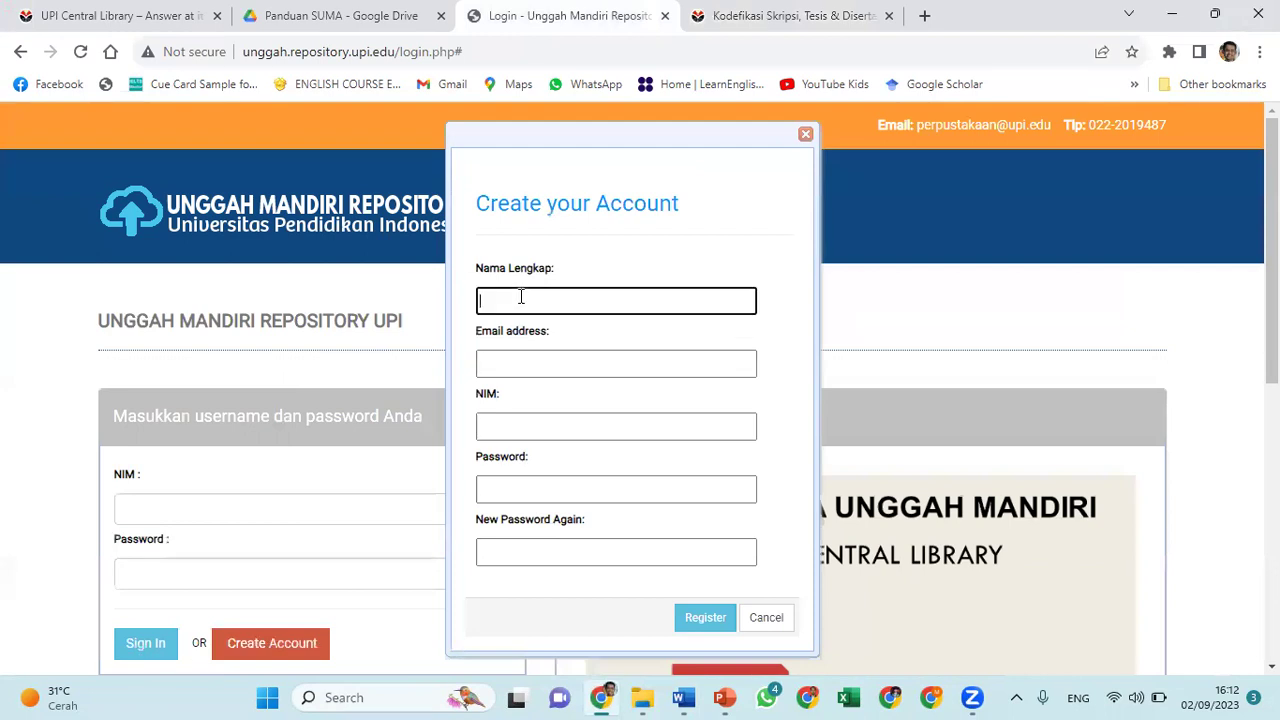
click(538, 357)
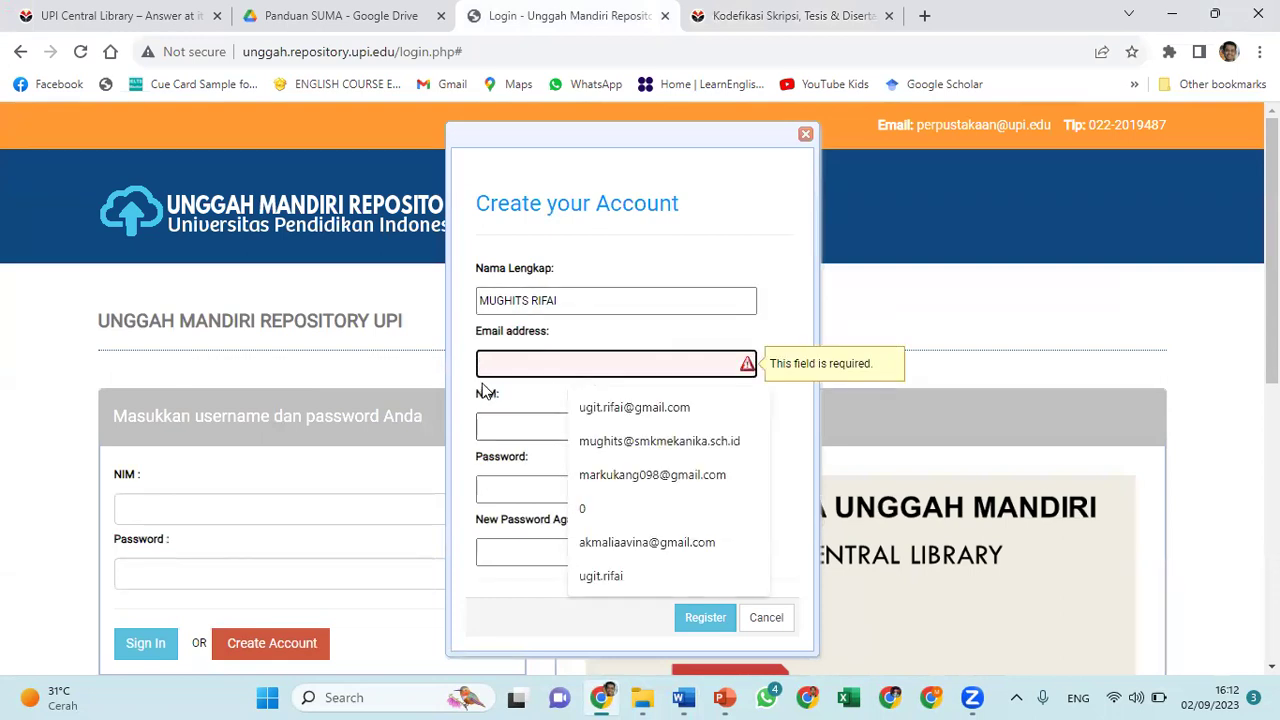
text(M)
key(BackSpace)
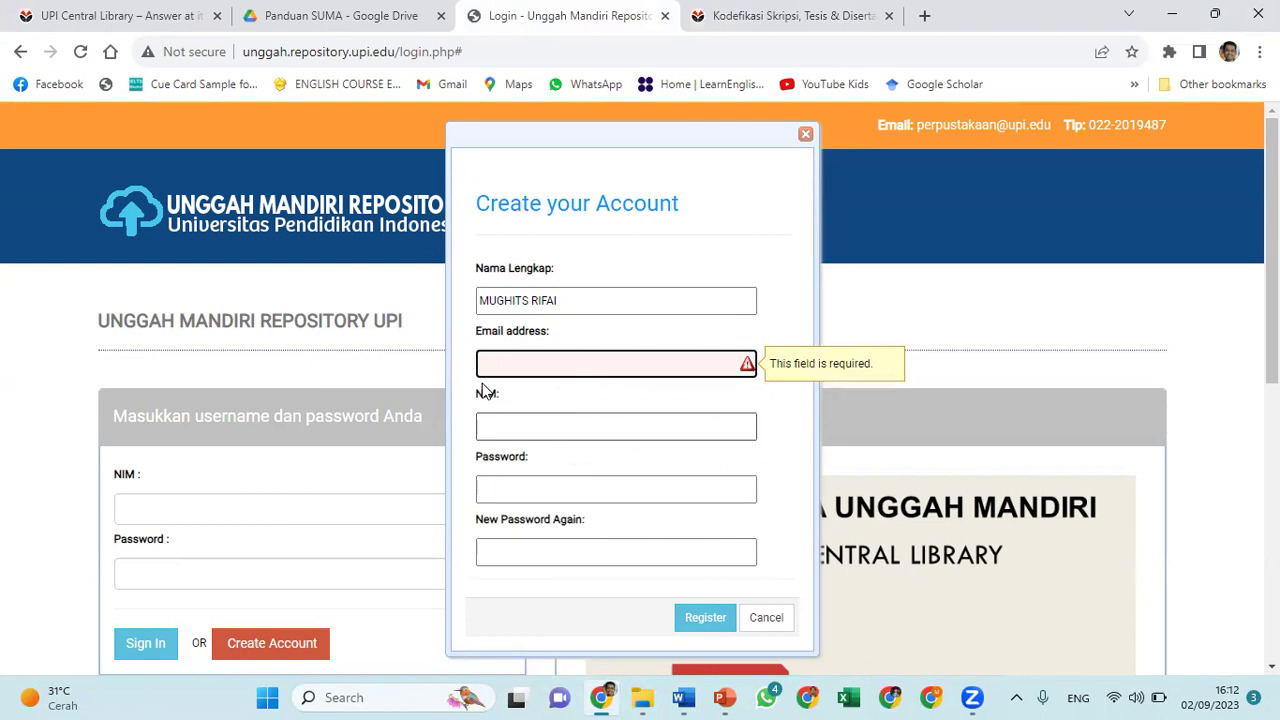
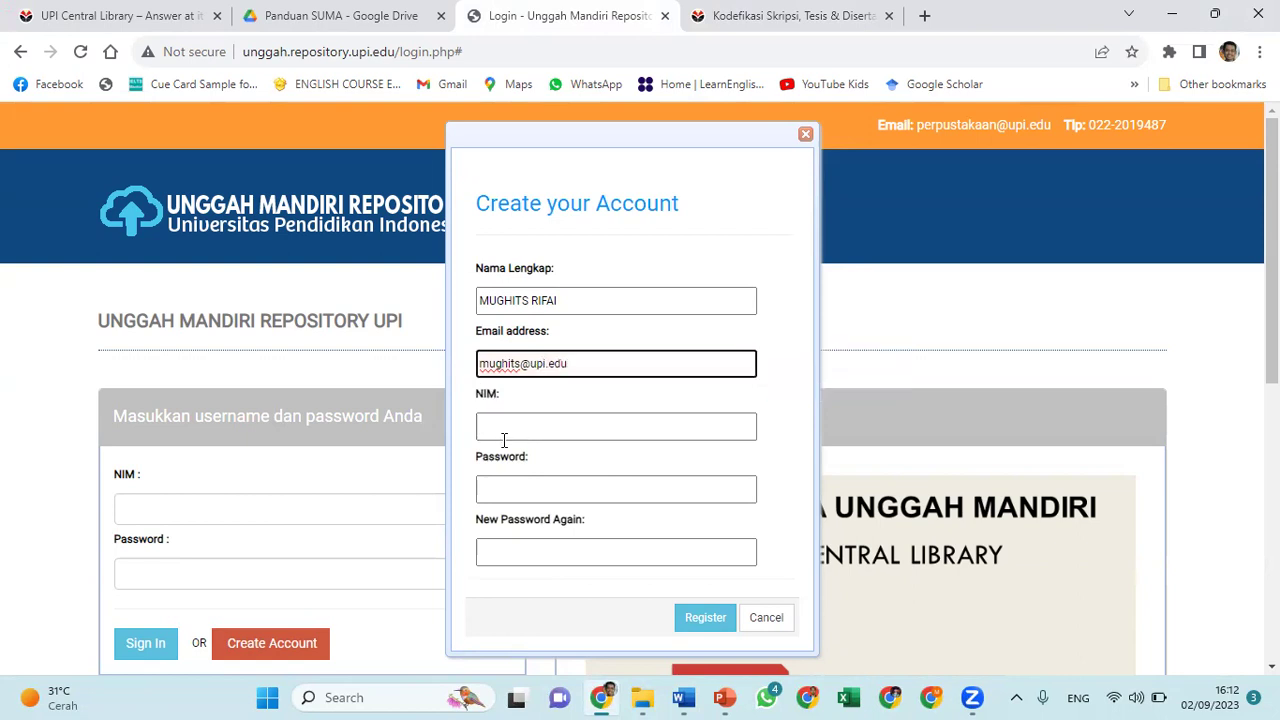
click(515, 431)
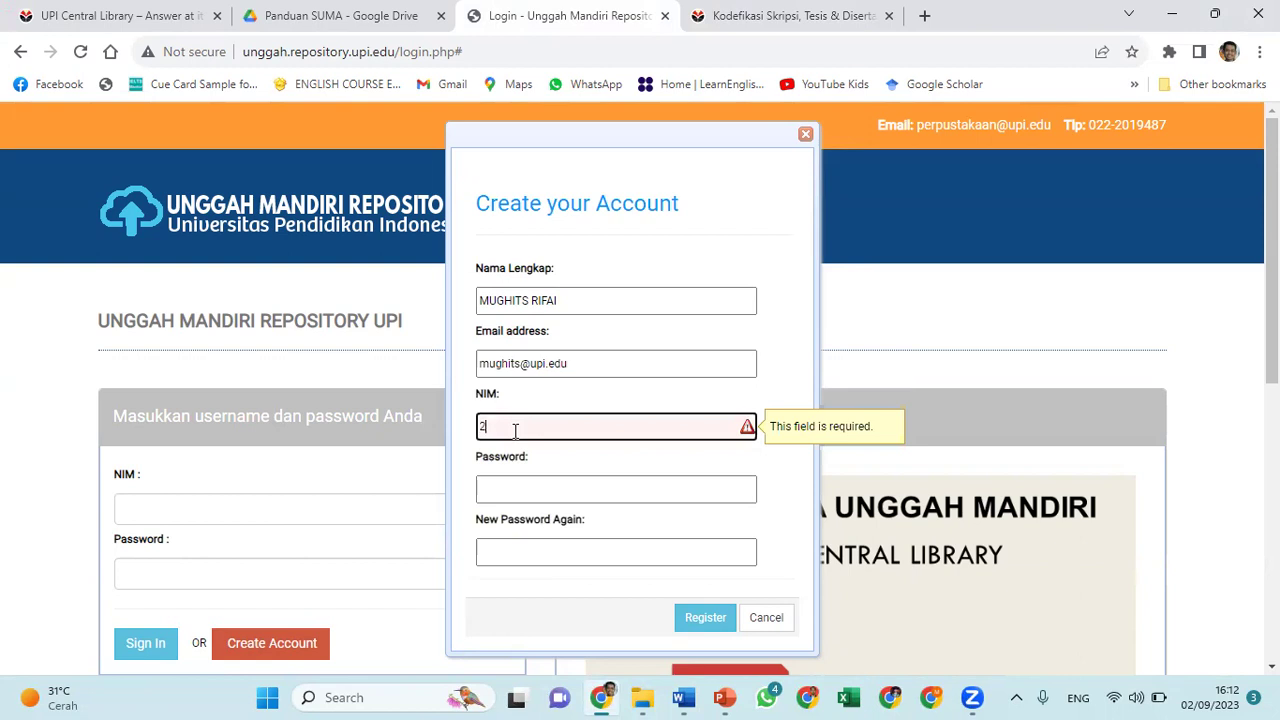
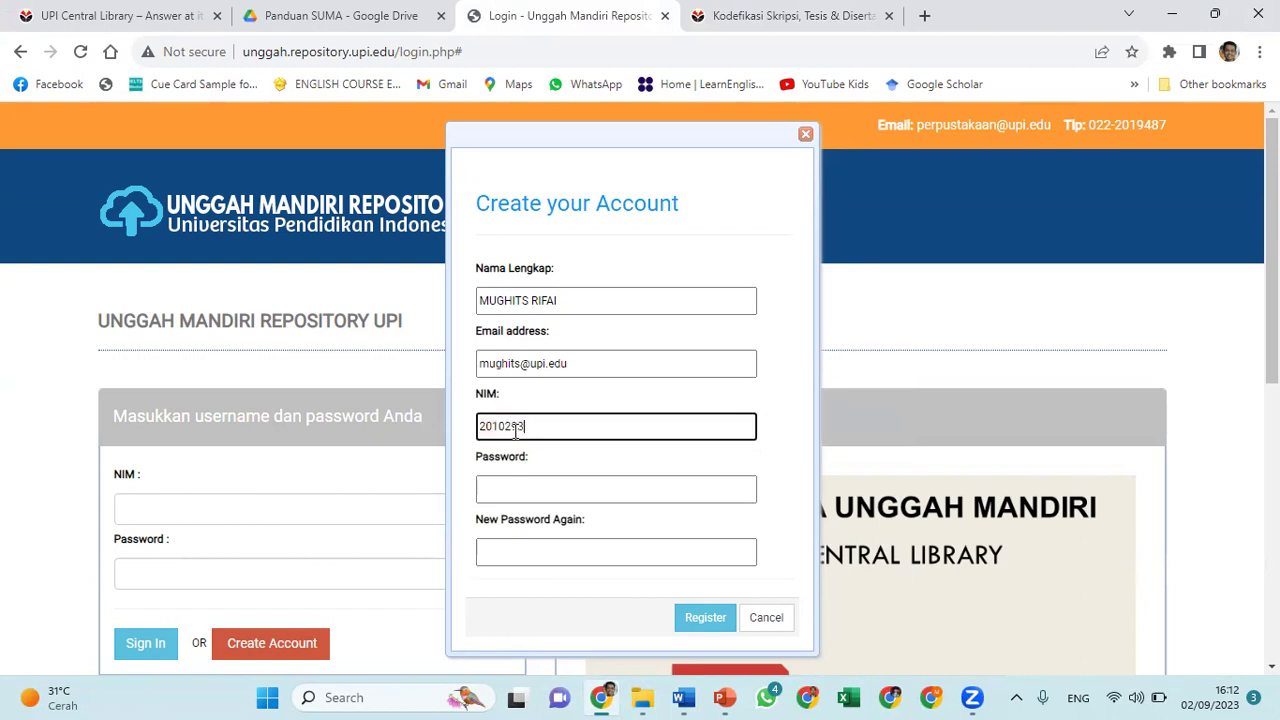
Enter and confirm the account password, then submit the registration
click(519, 485)
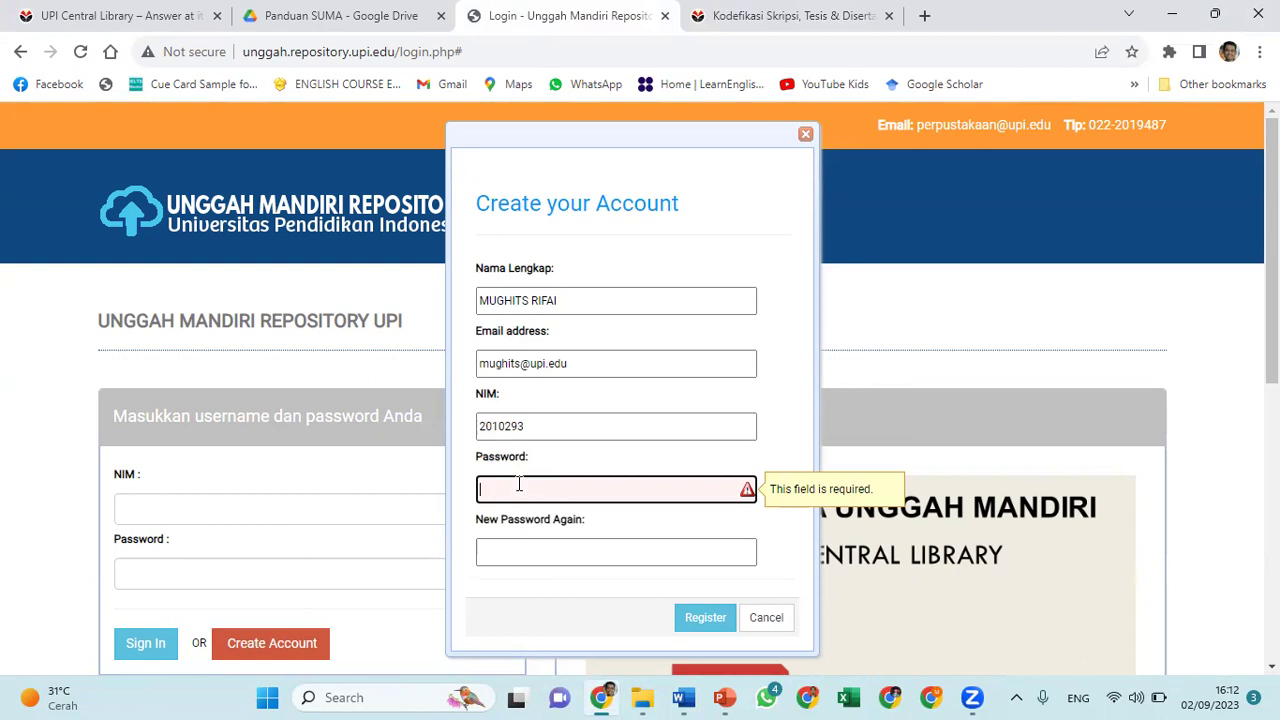
text(•••)
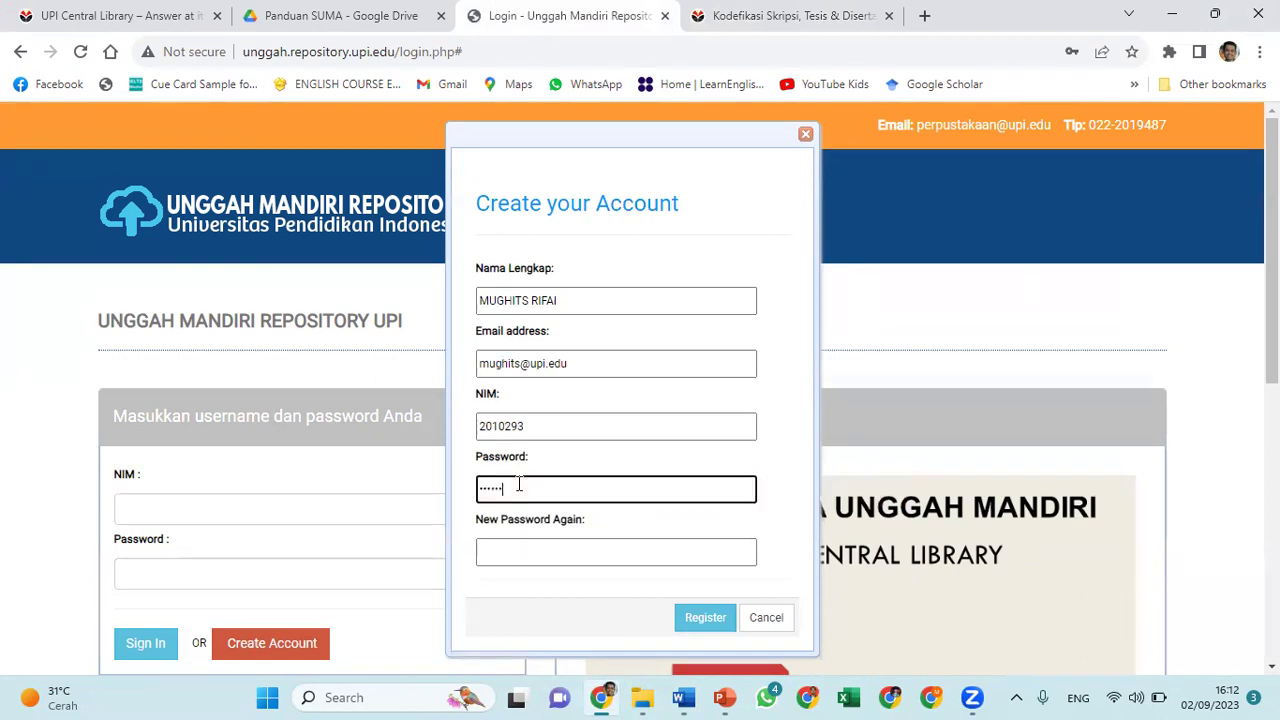
text(•••)
key(Tab)
text(•••••)
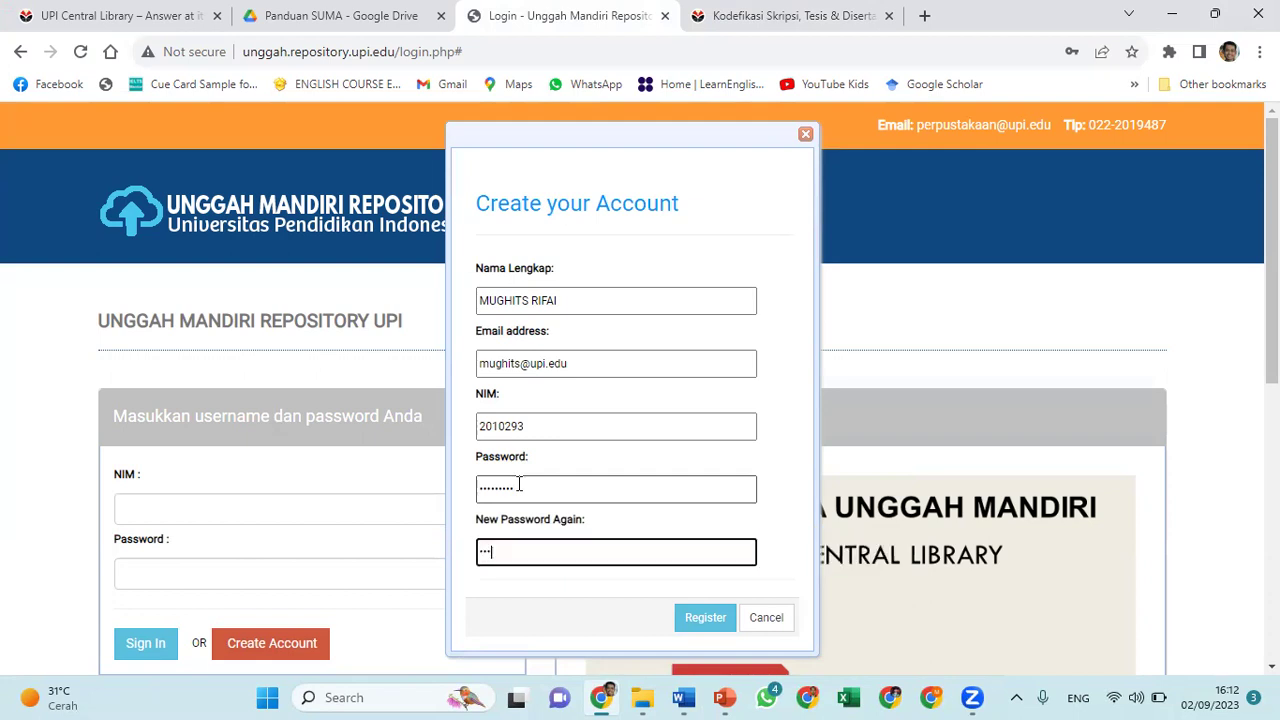
text(••••)
click(706, 620)
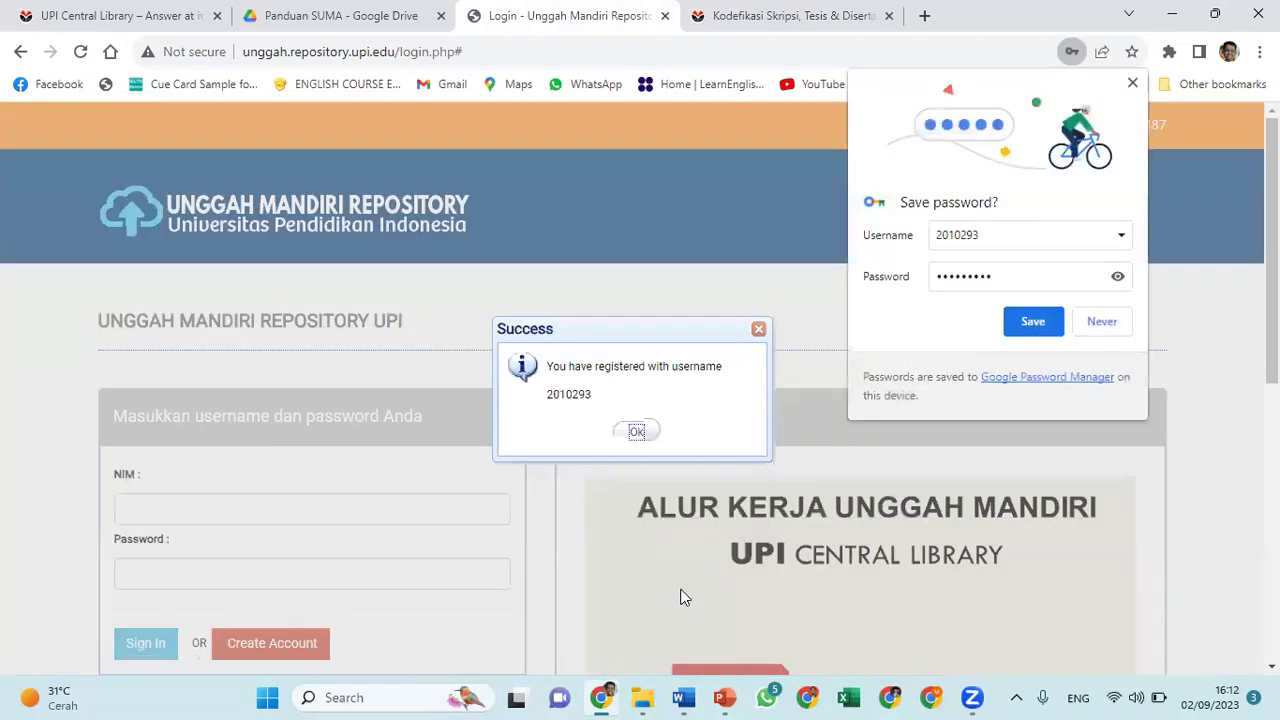
Acknowledge the registration success, then sign in with the student's NIM and password
click(637, 433)
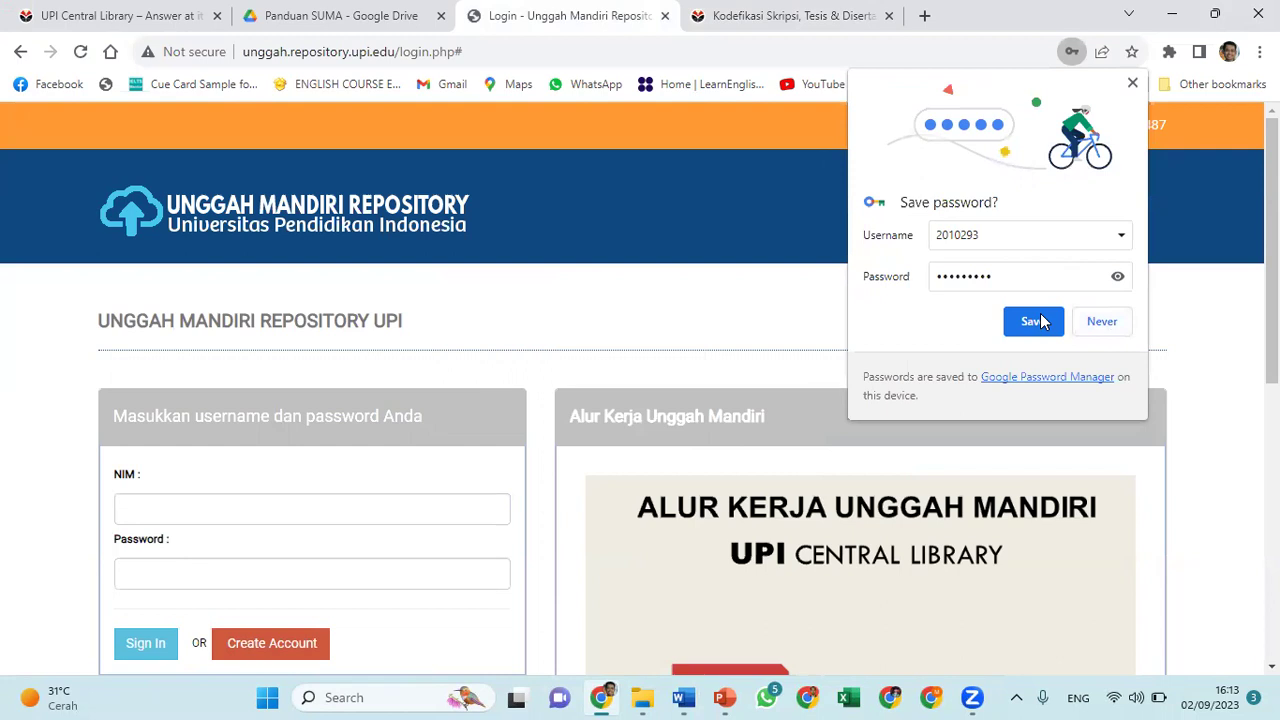
click(1131, 86)
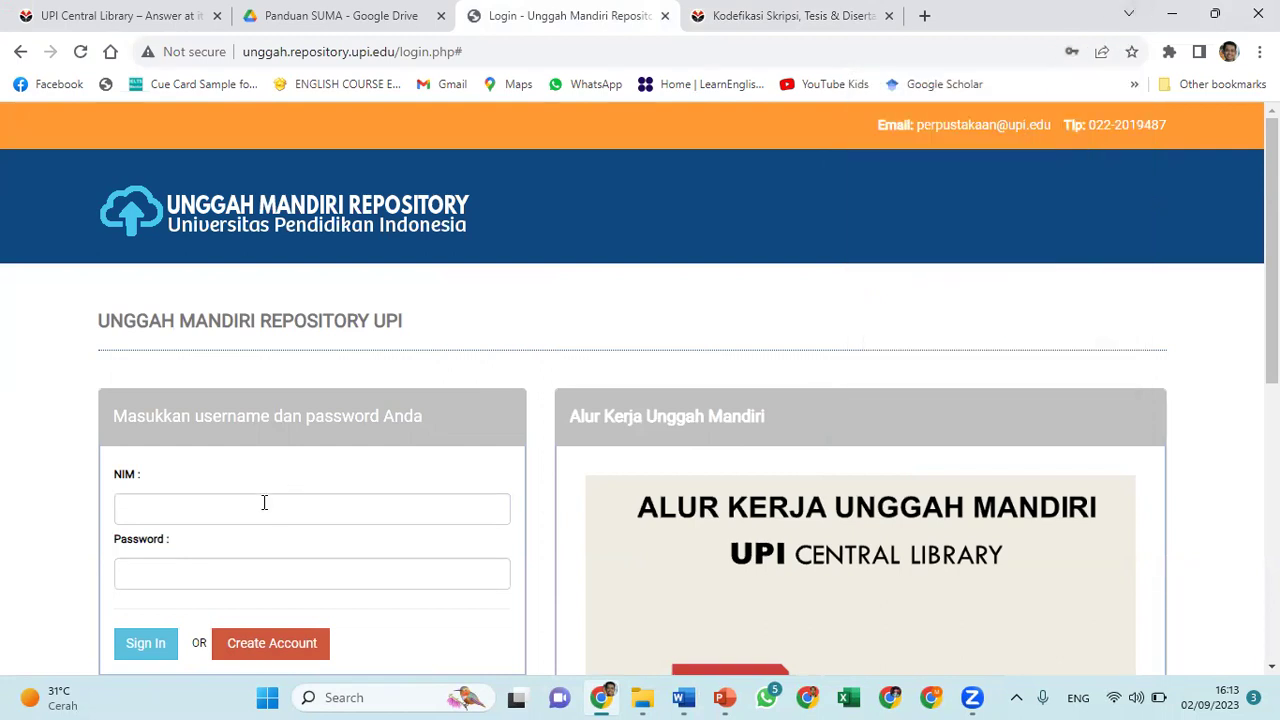
click(264, 502)
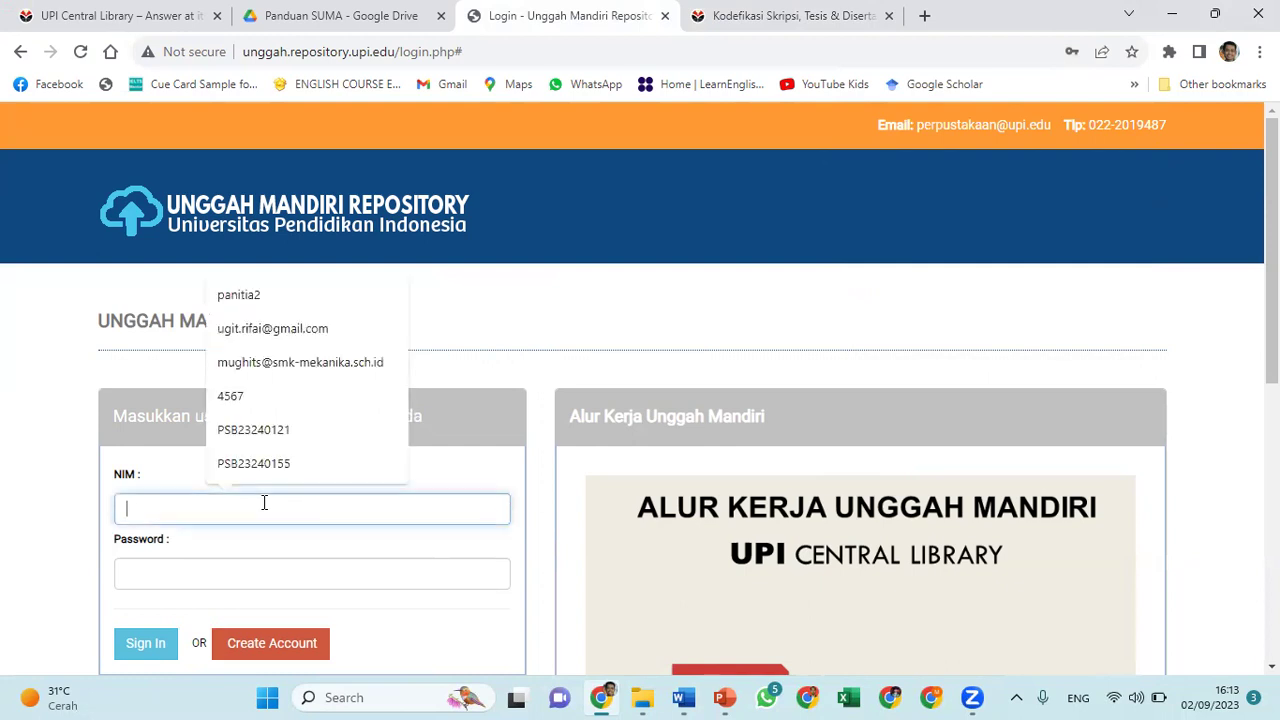
key(Tab)
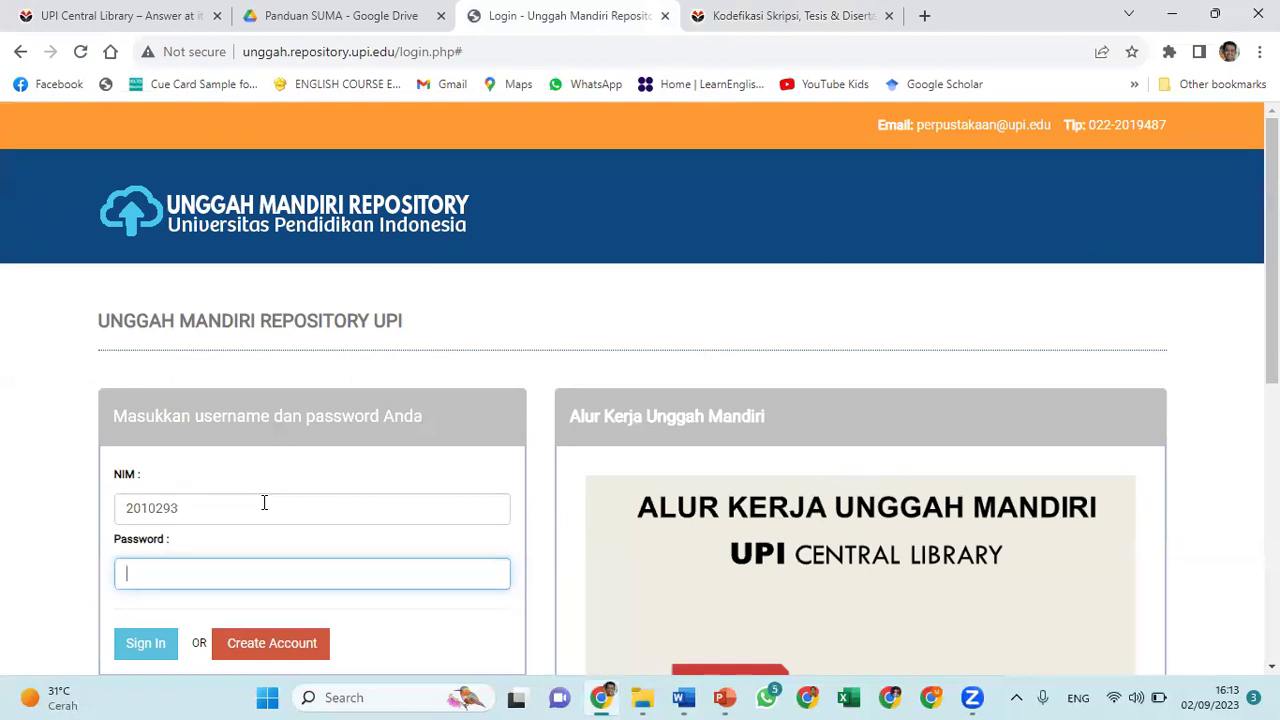
text(•••••••••)
scroll(386, 623, down, 2)
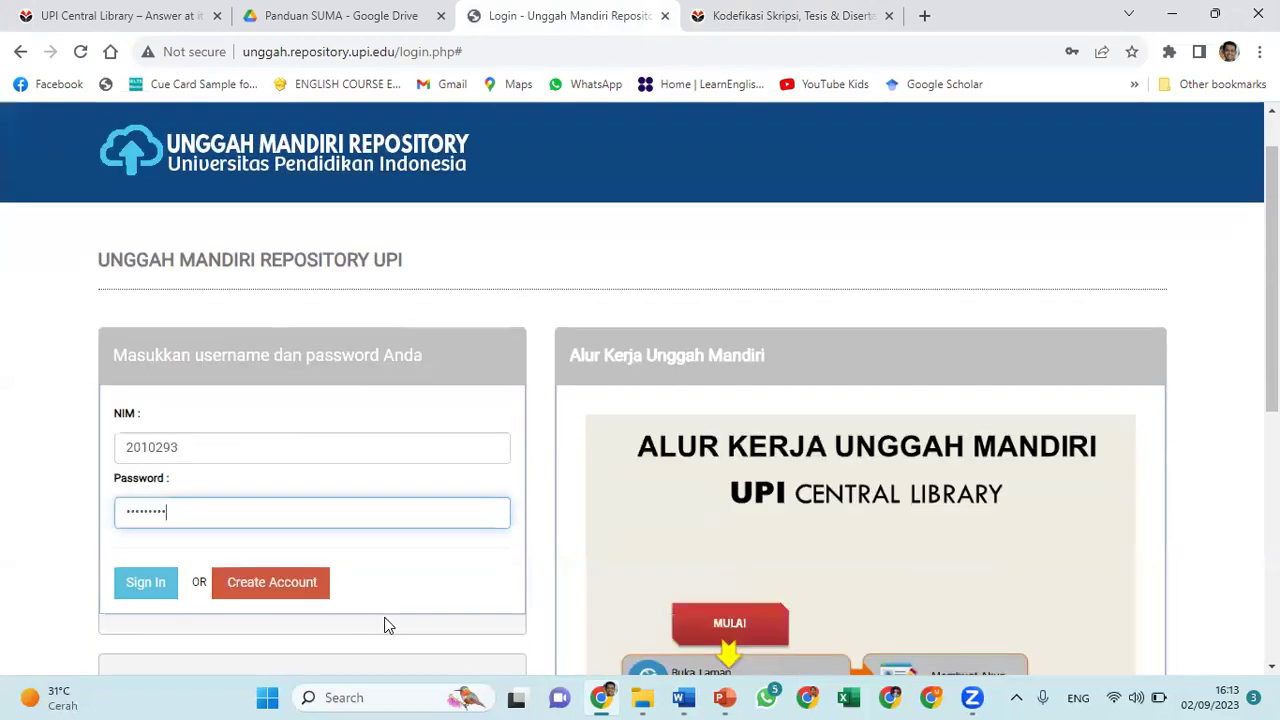
click(150, 460)
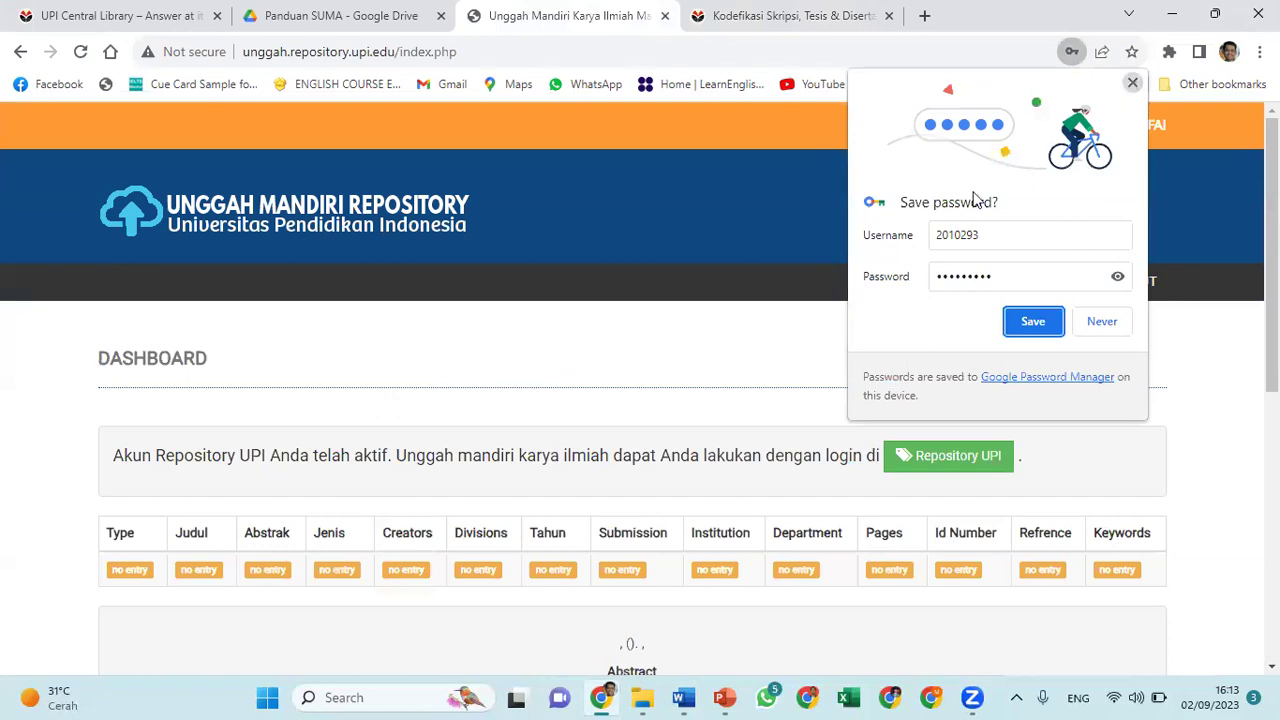
Dismiss the save-password prompt and scroll the dashboard, confirming every submission field shows no entry
click(493, 364)
scroll(493, 372, down, 2)
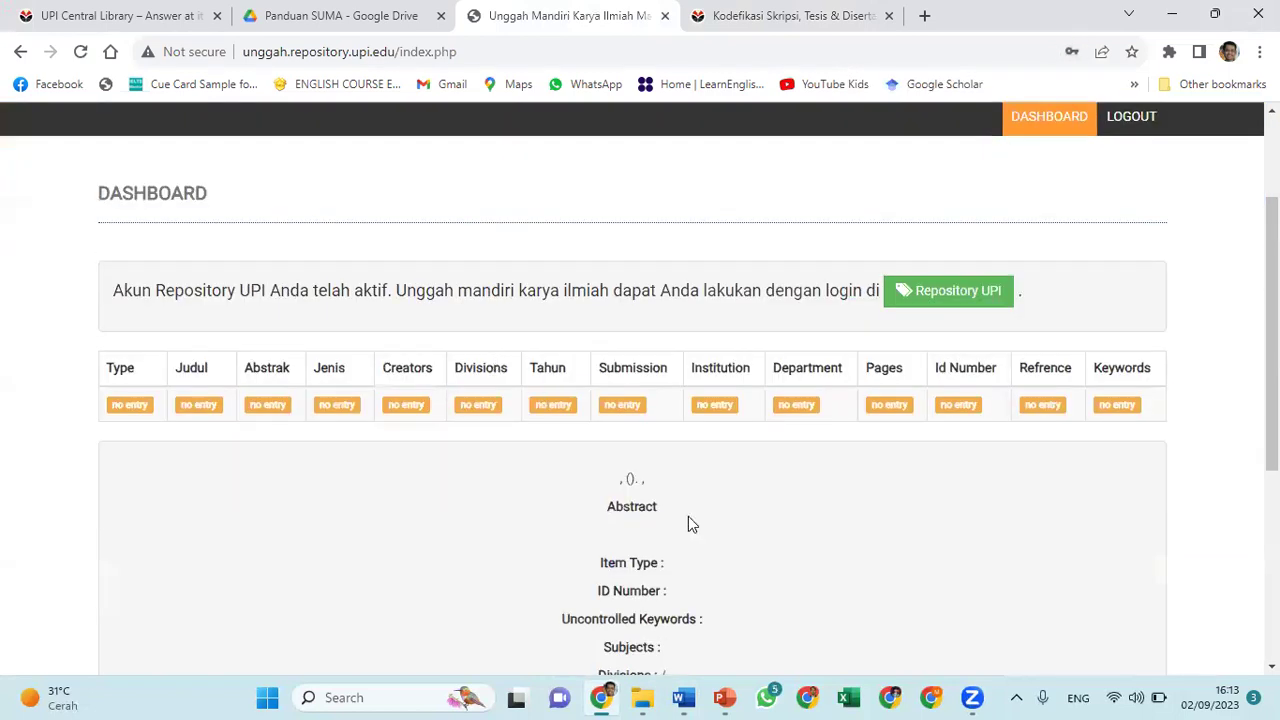
scroll(700, 548, down, 1)
scroll(699, 543, up, 1)
scroll(699, 543, down, 1)
scroll(699, 543, down, 2)
scroll(699, 543, up, 1)
scroll(699, 543, up, 1)
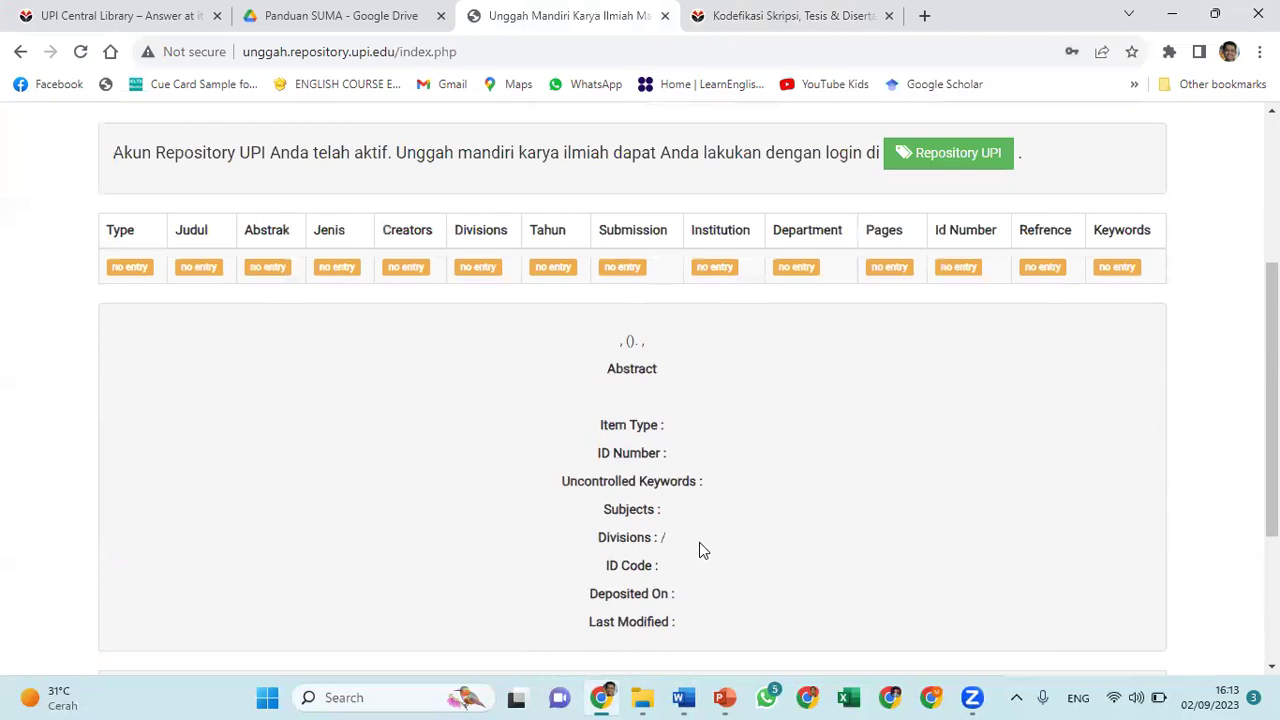
scroll(699, 550, up, 1)
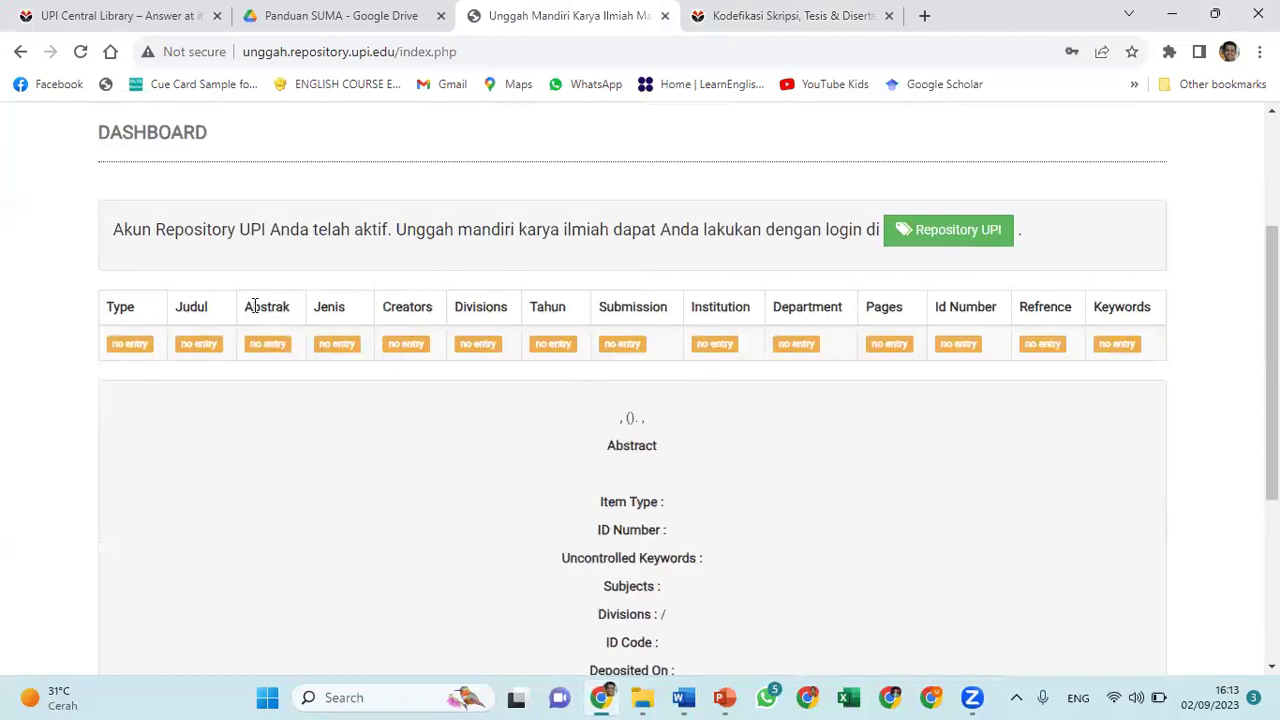
scroll(508, 340, up, 3)
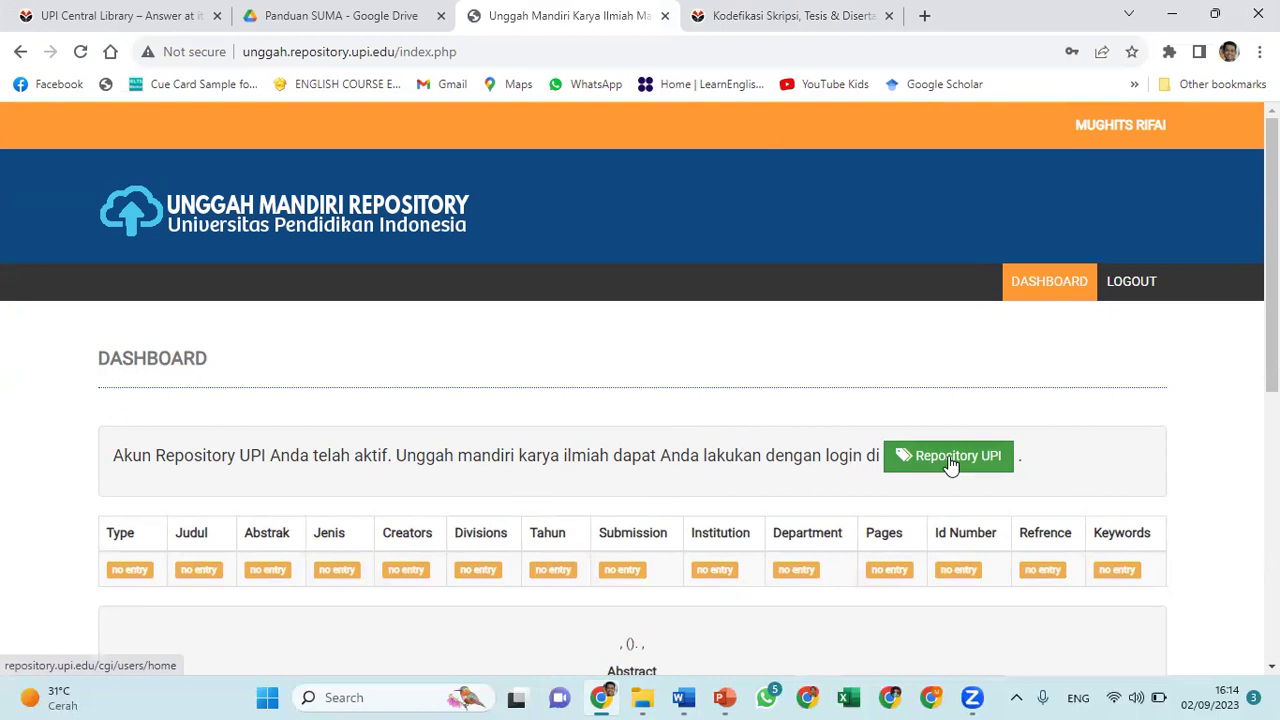
Log in to UPI Repository in a new tab with the student's NIM and password
click(948, 458)
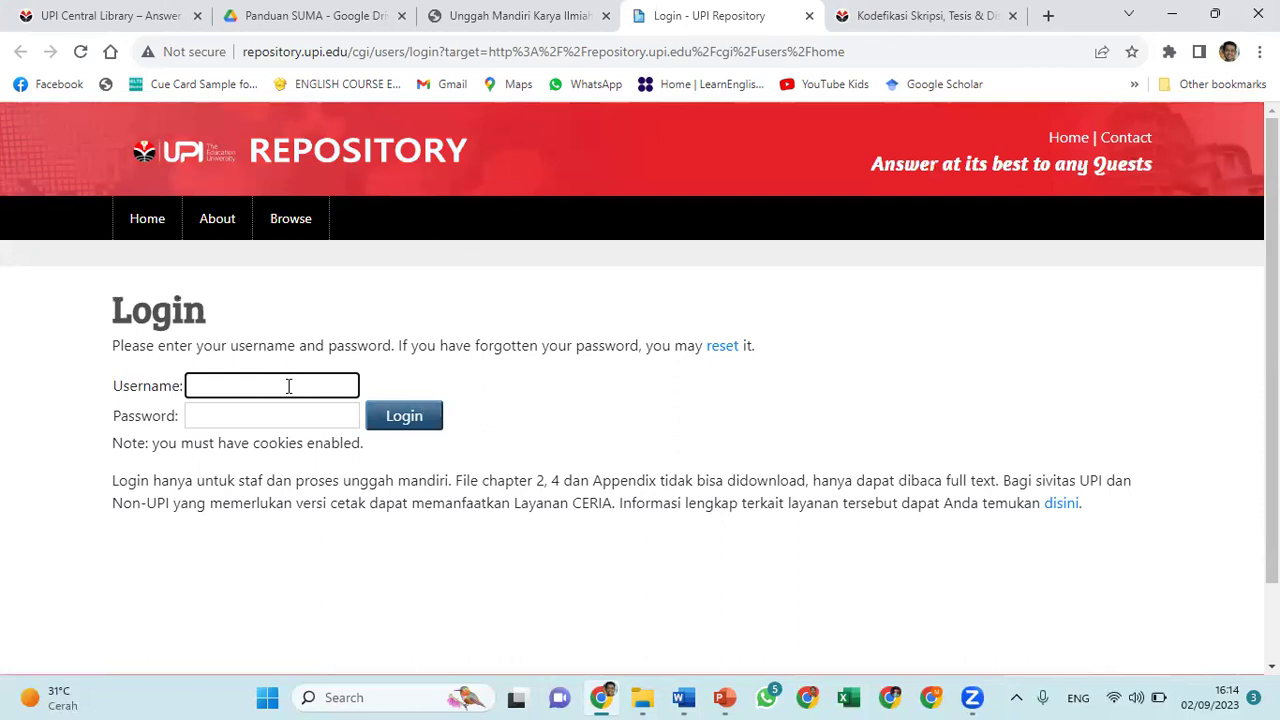
key(Tab)
text(•••••••••)
click(392, 428)
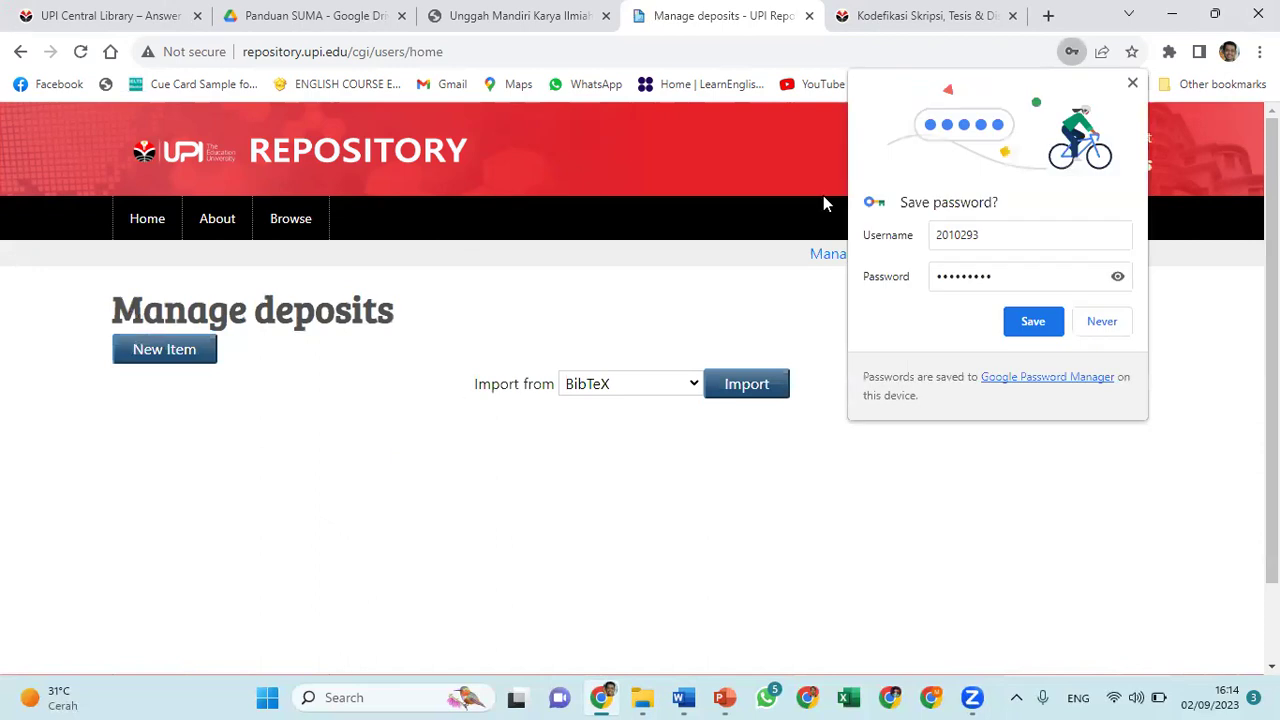
click(1132, 85)
scroll(1057, 467, down, 1)
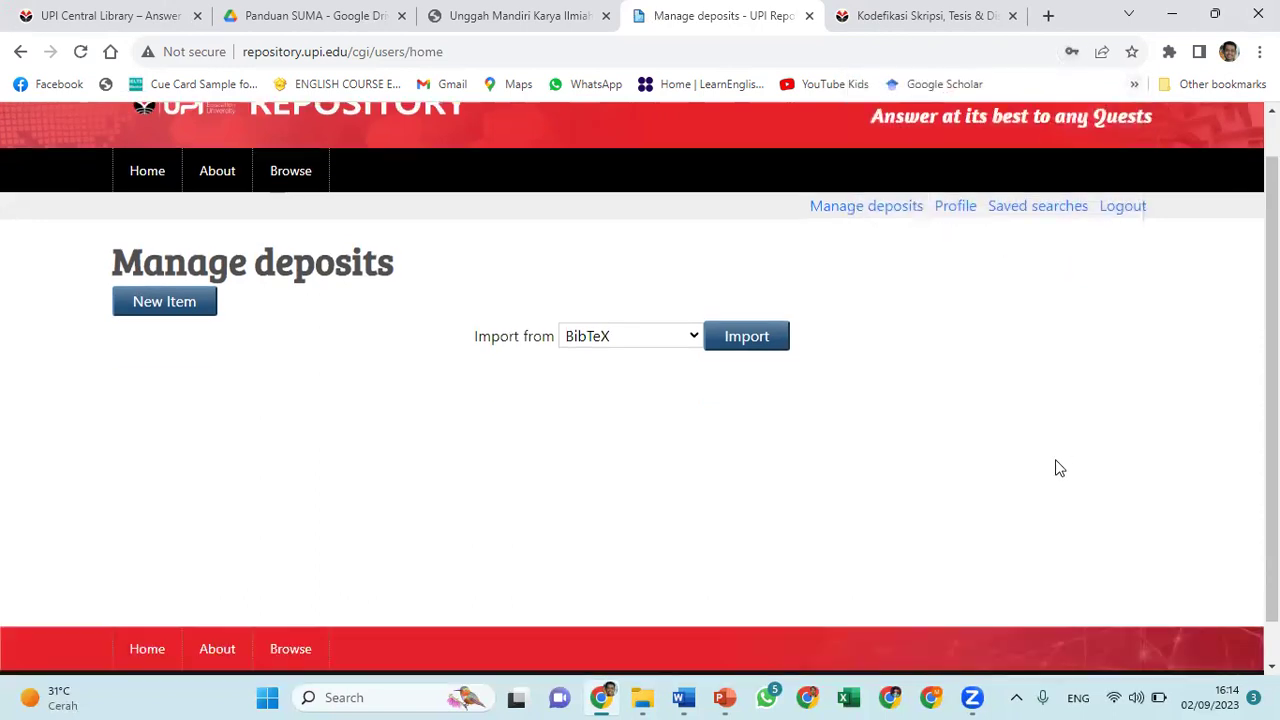
scroll(1057, 467, up, 1)
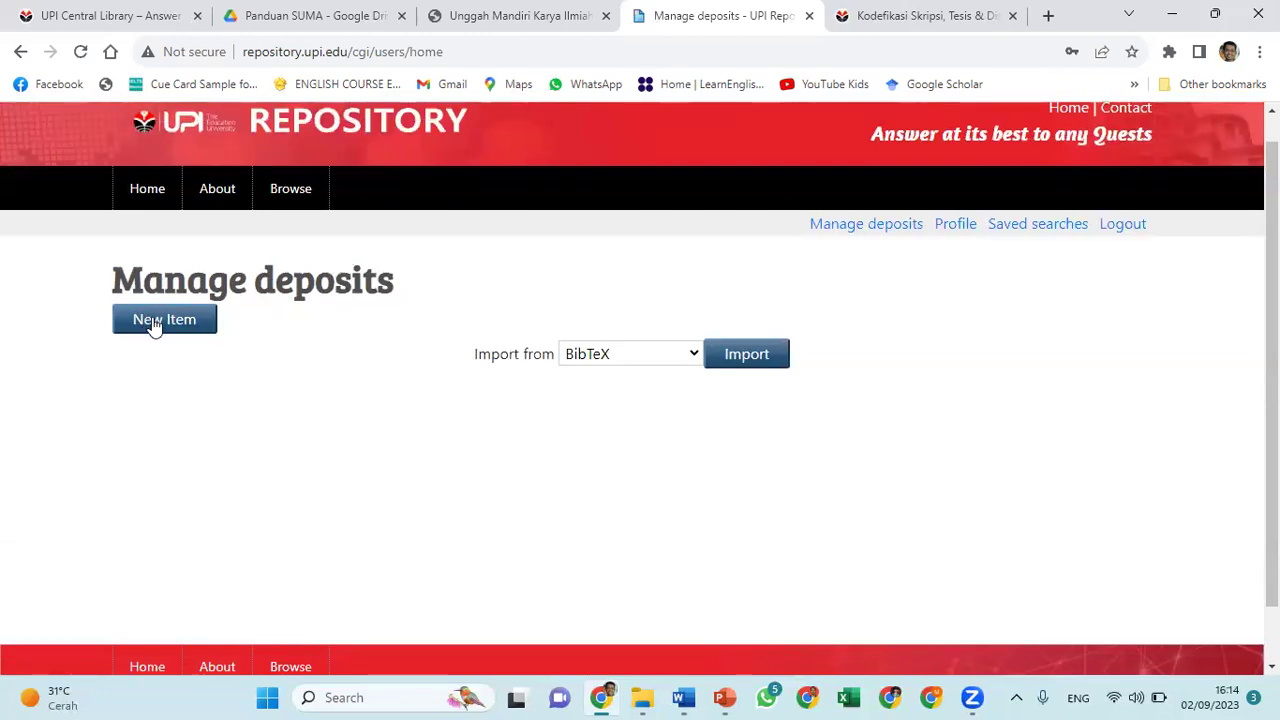
Create a new deposit, keep Thesis as the item type, and advance to the Upload stage
click(152, 324)
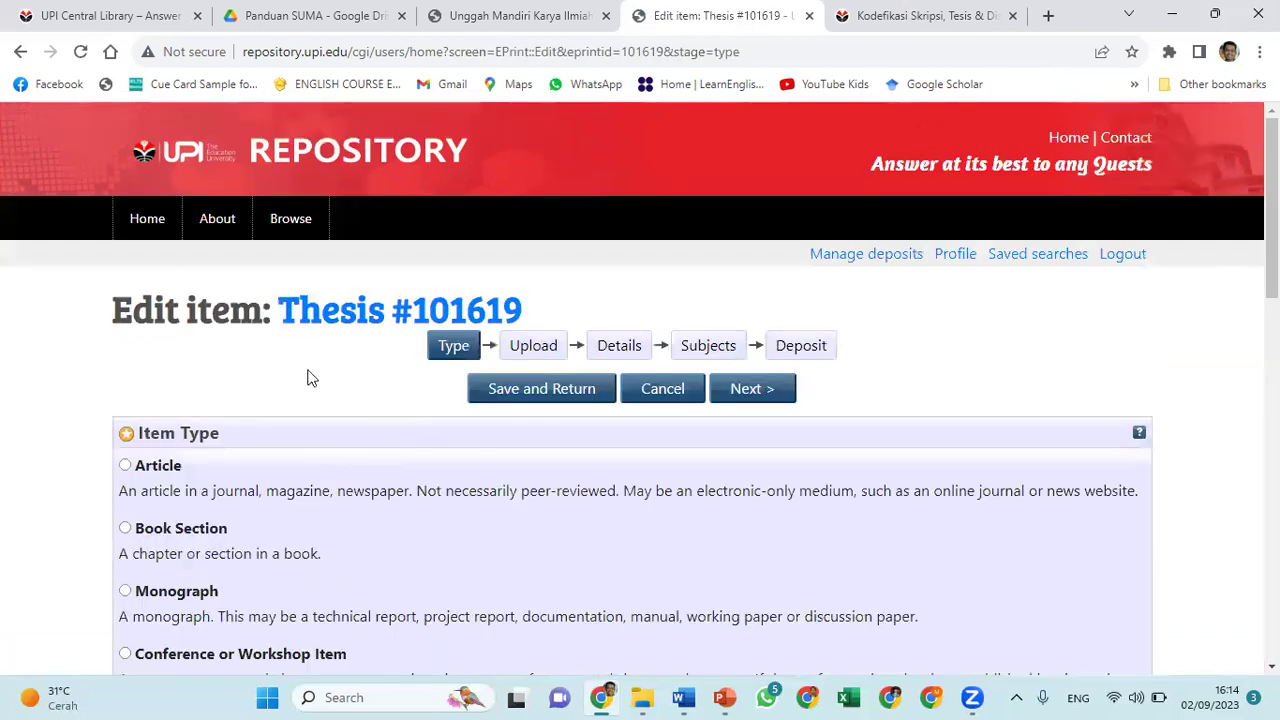
scroll(301, 380, down, 1)
scroll(300, 375, down, 3)
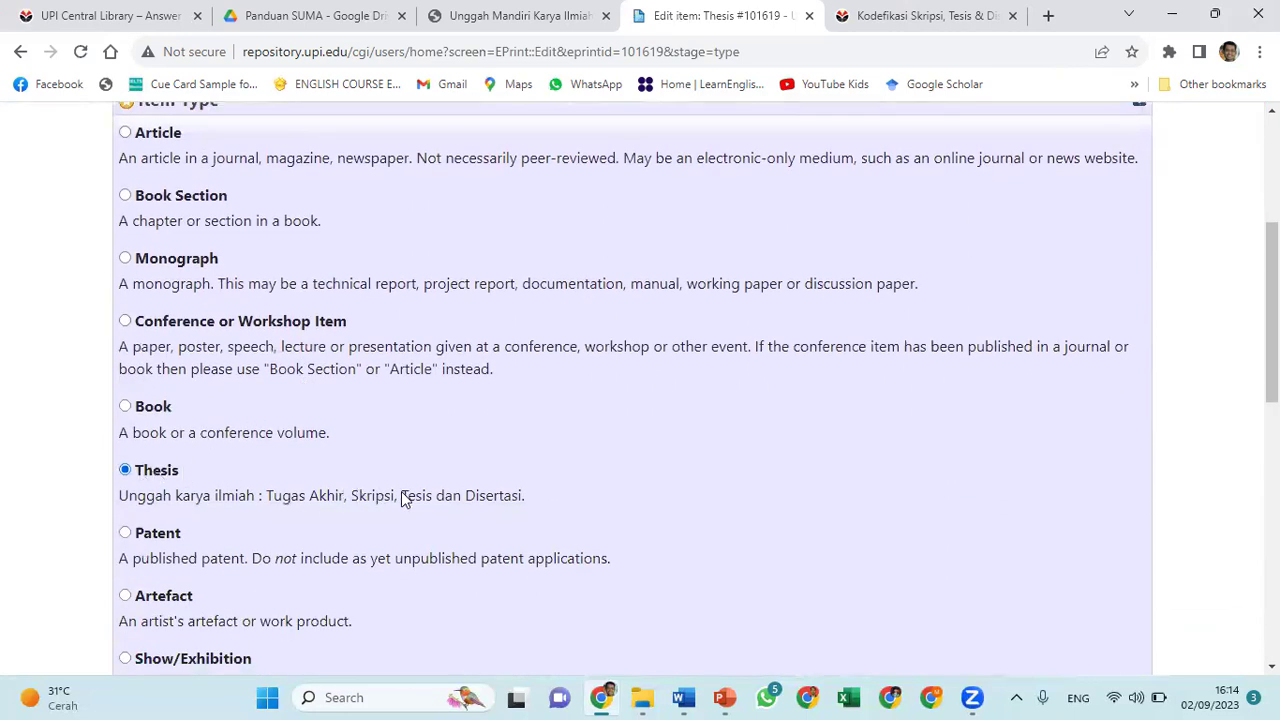
scroll(401, 493, down, 1)
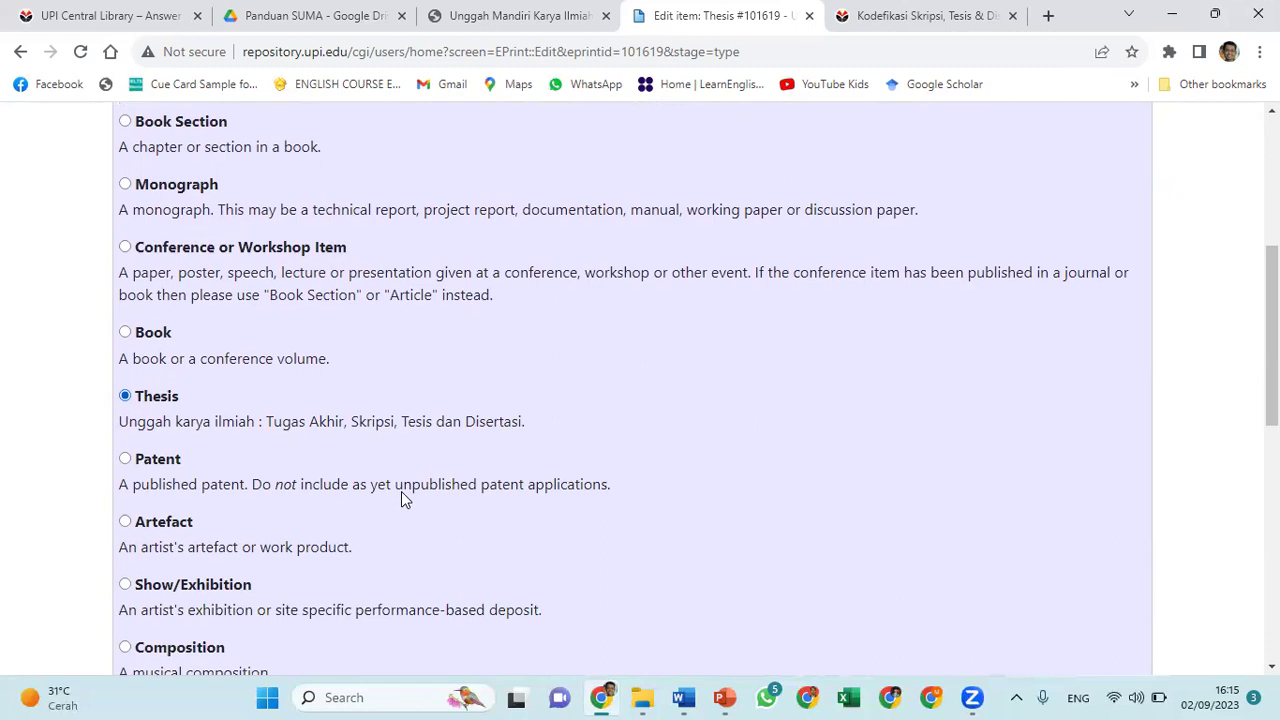
scroll(401, 491, down, 3)
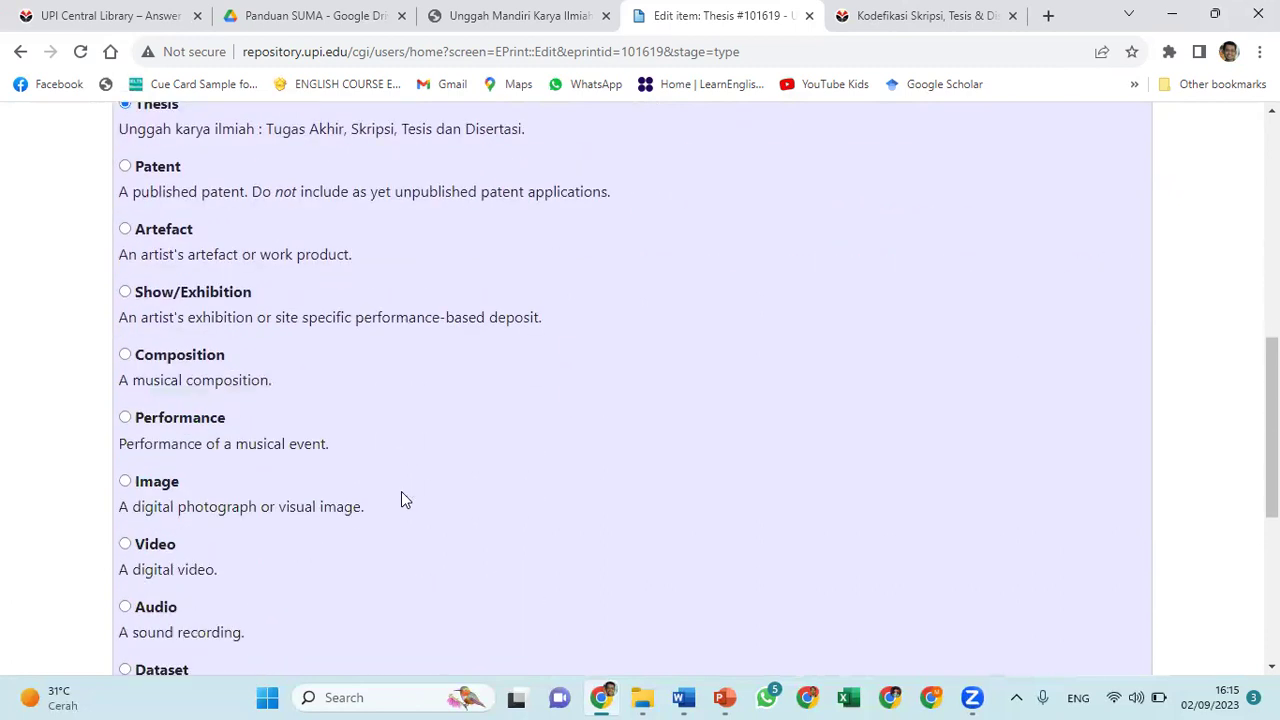
scroll(401, 491, up, 1)
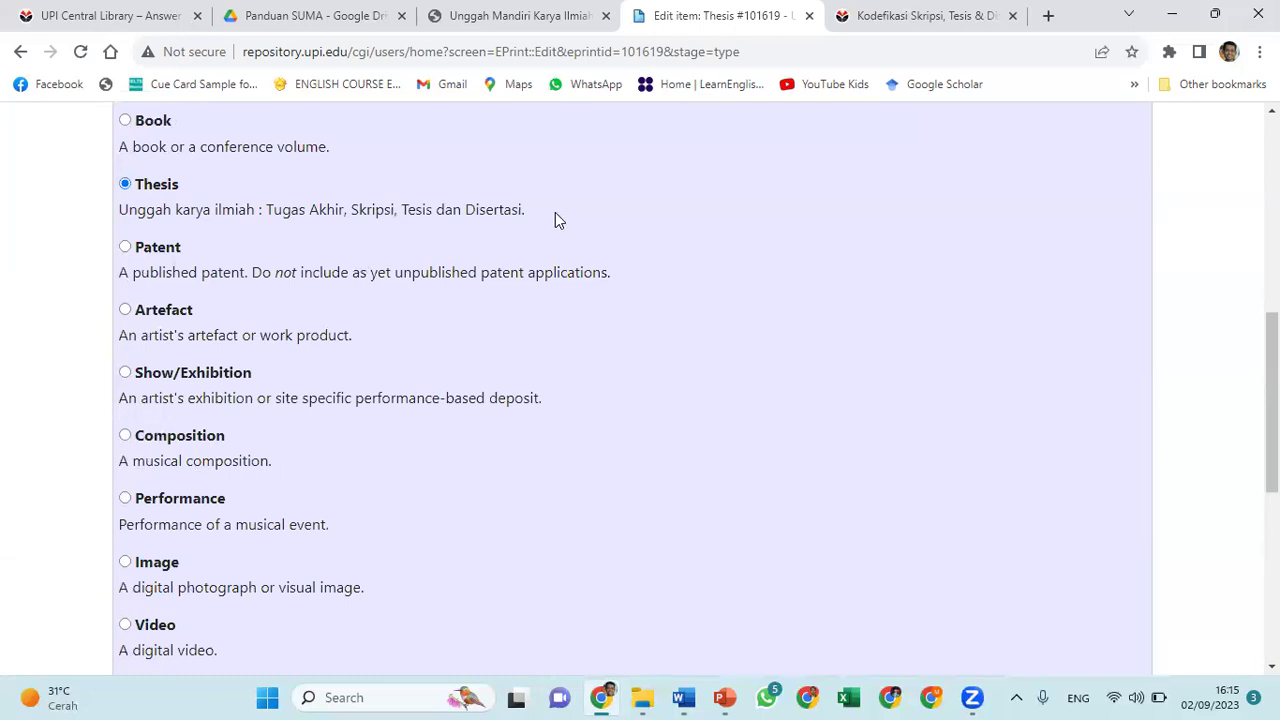
scroll(556, 214, up, 1)
scroll(556, 214, down, 3)
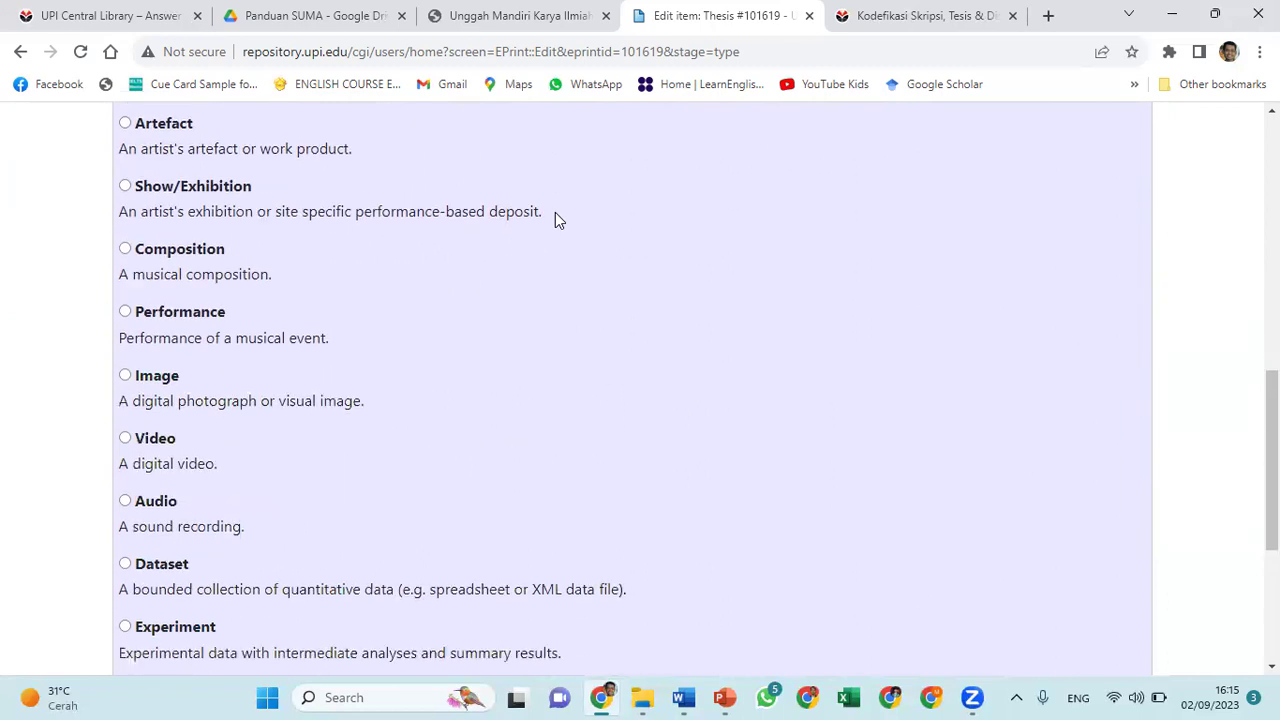
scroll(1106, 515, down, 4)
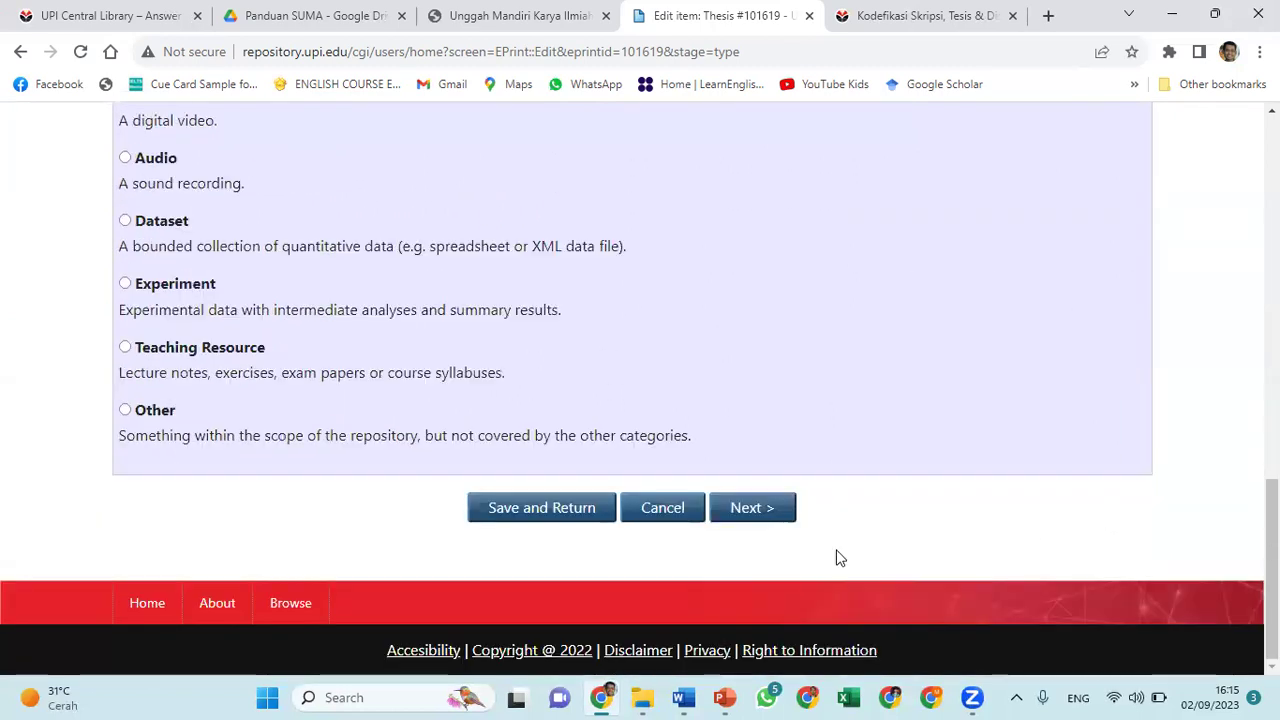
click(757, 516)
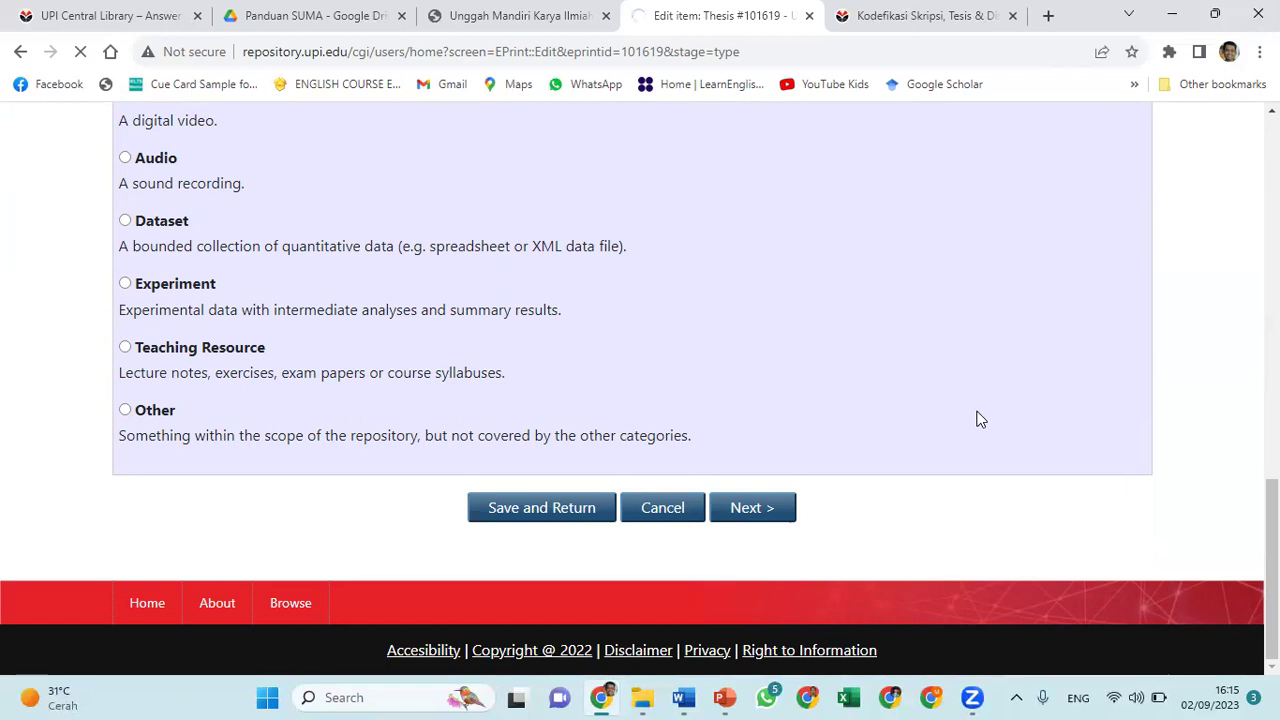
scroll(979, 419, up, 5)
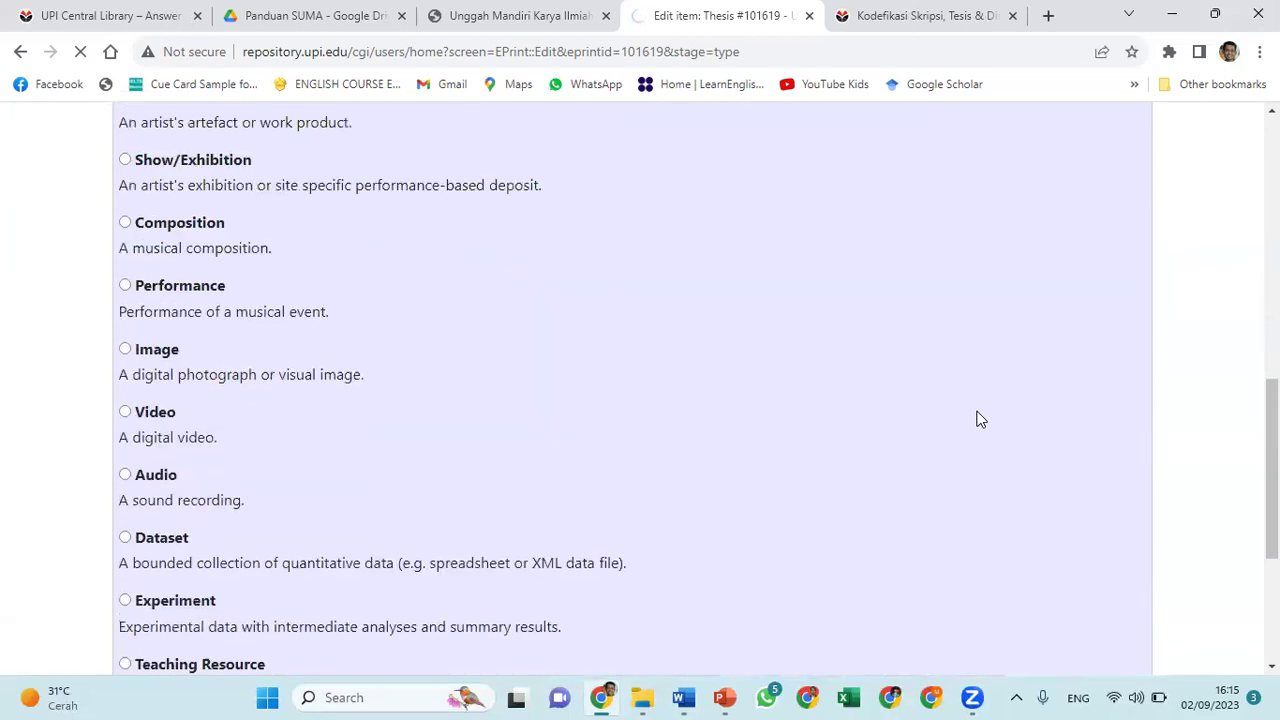
scroll(979, 419, up, 7)
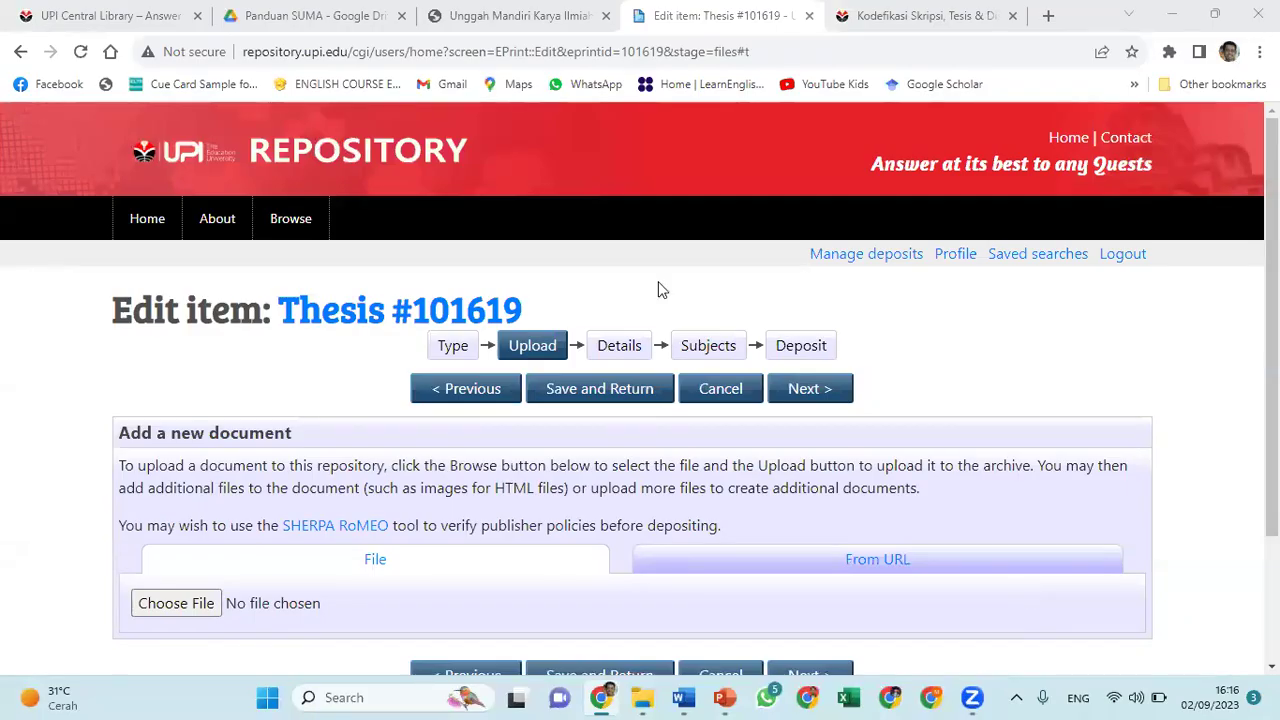
Upload the Title document from the TESIS > REPO folder
scroll(658, 289, down, 1)
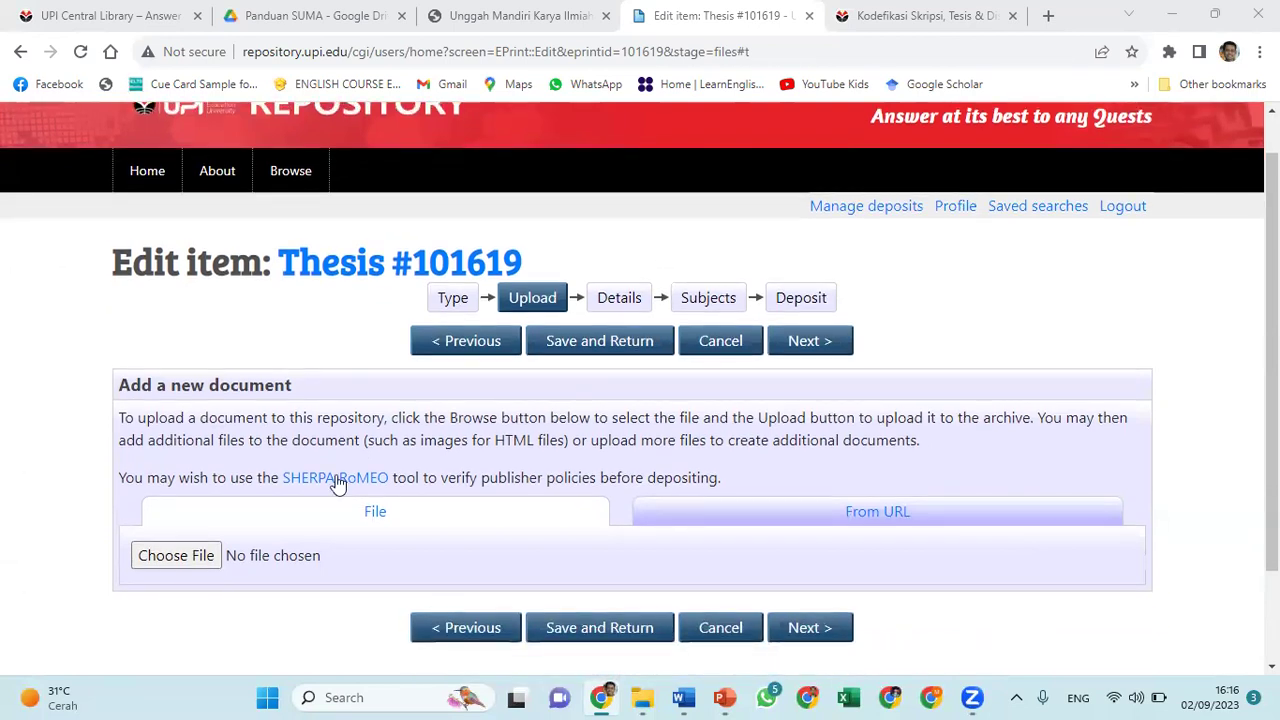
click(182, 559)
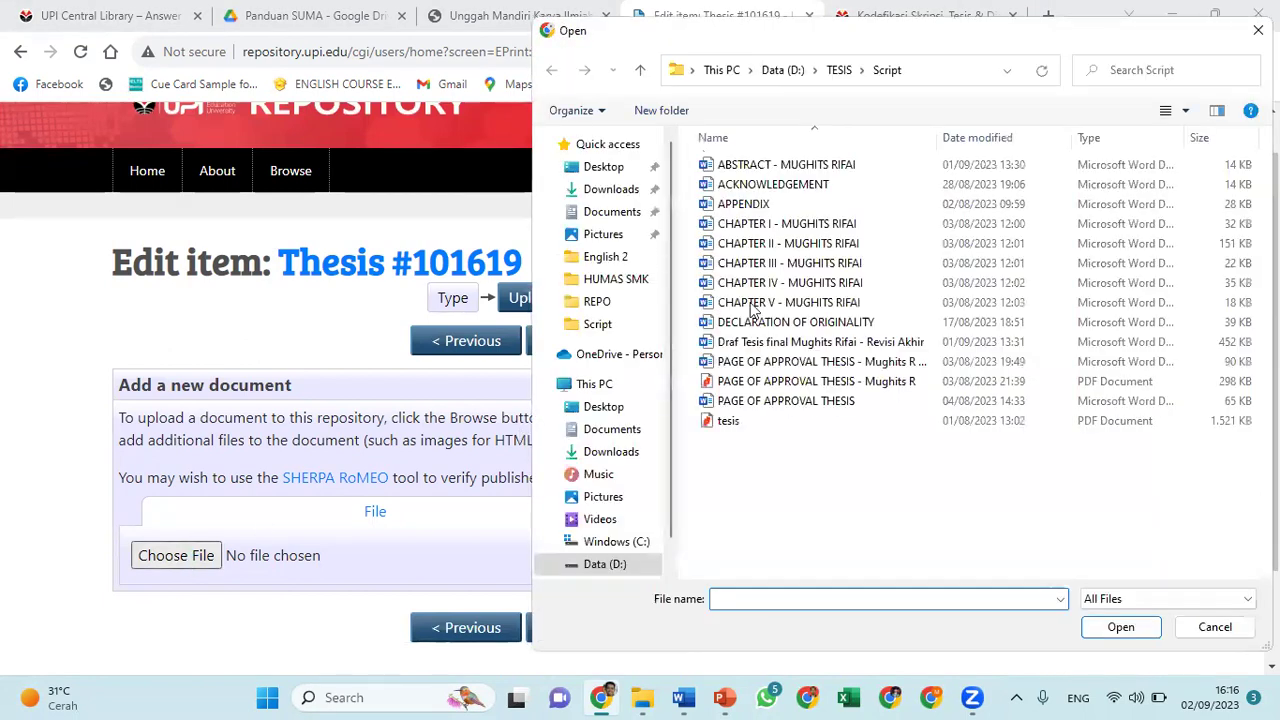
click(838, 72)
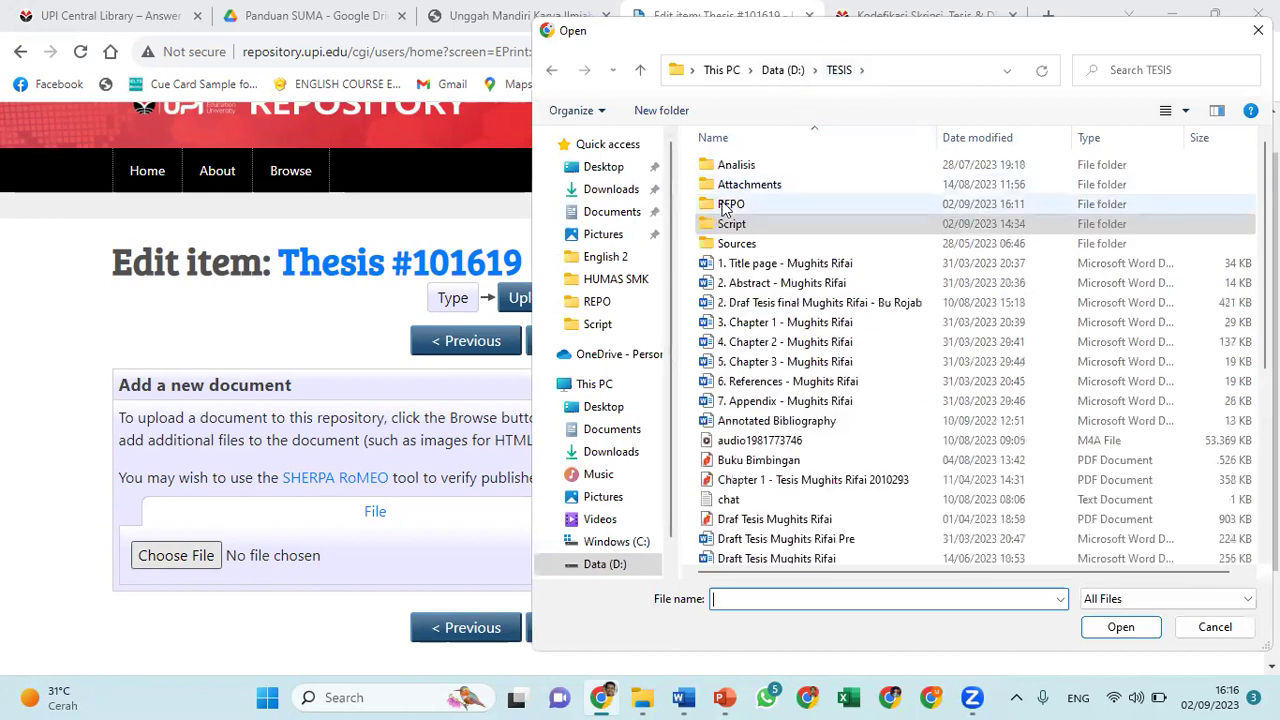
double_click(728, 205)
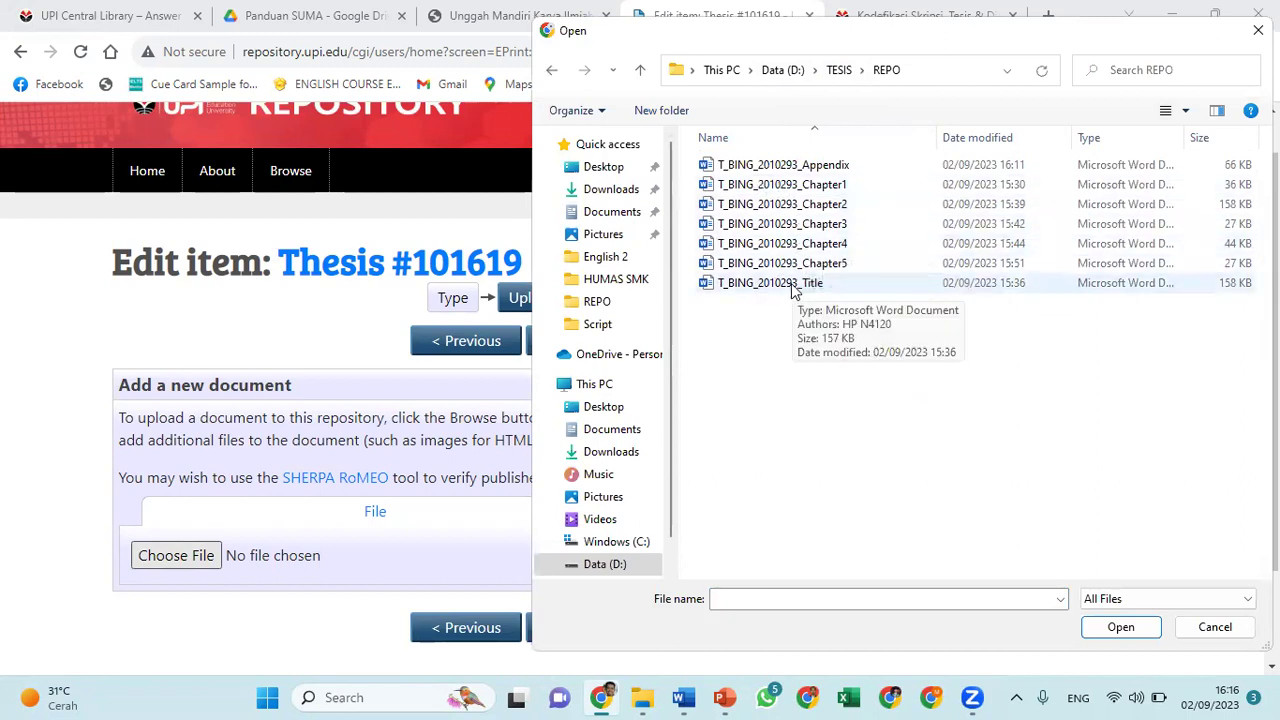
click(793, 289)
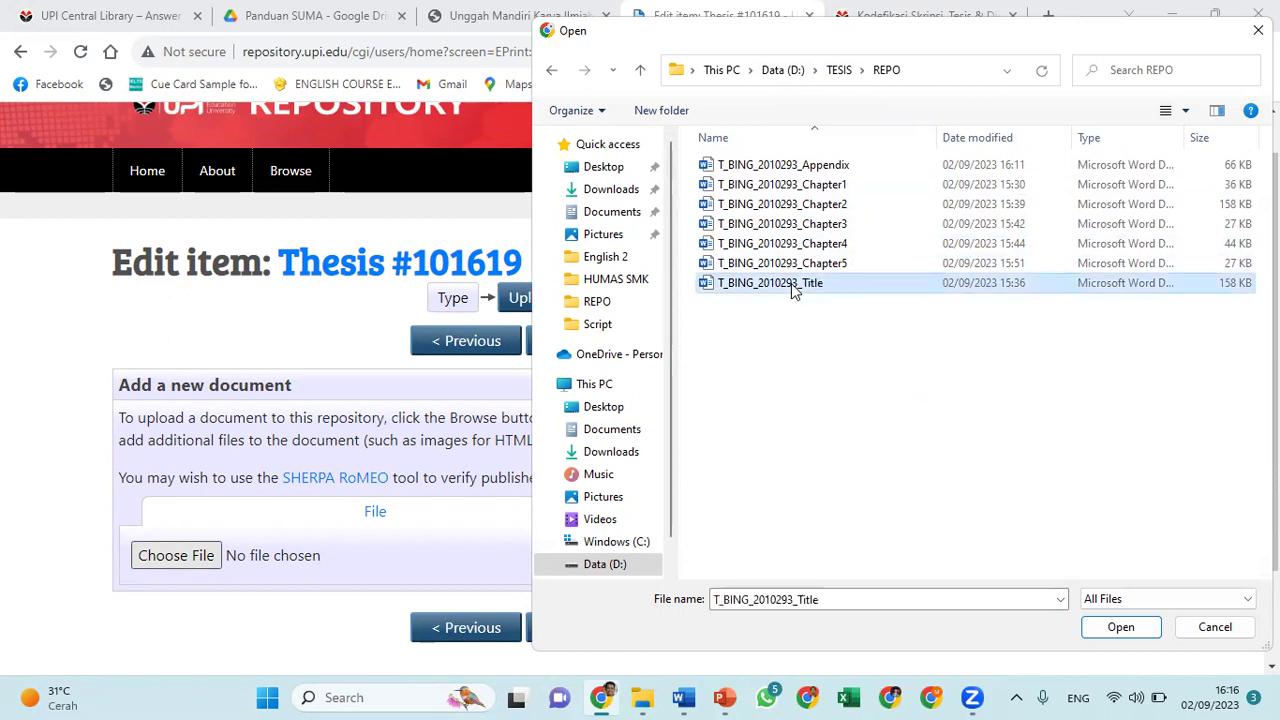
key(Up)
key(Up)
key(Down)
key(Down)
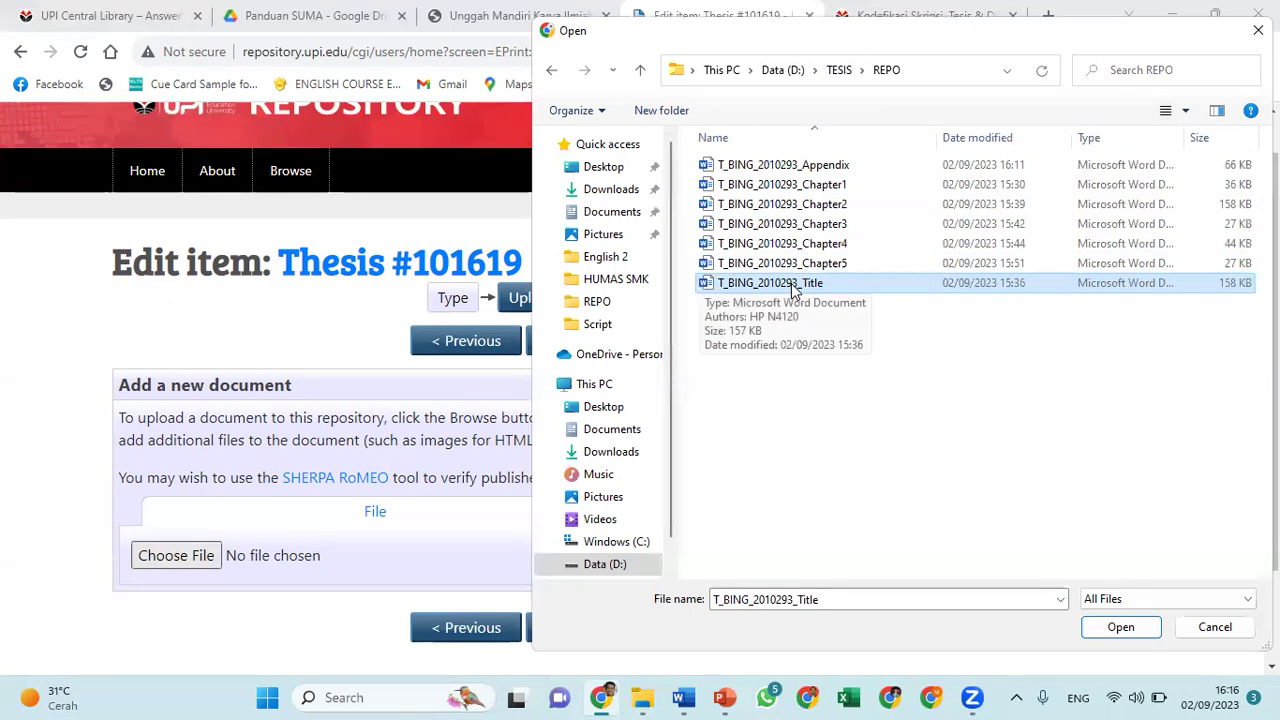
click(1121, 628)
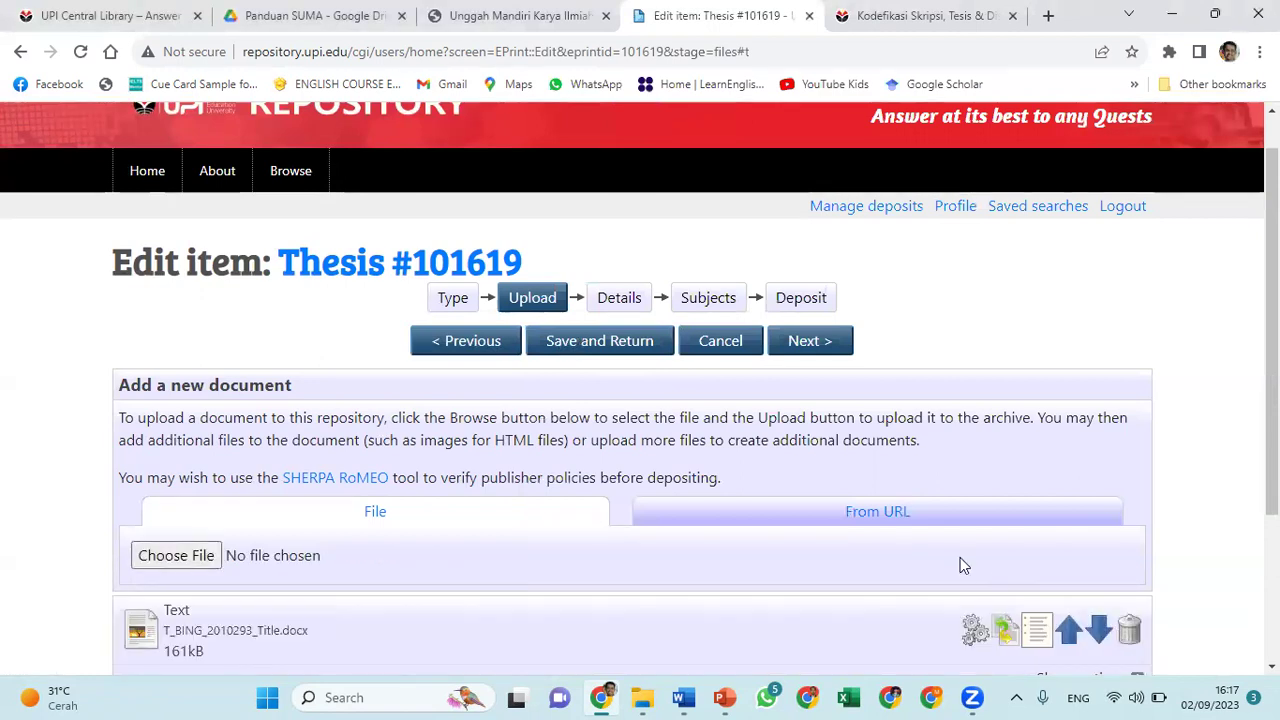
Upload the Chapter1 and Chapter2 documents
scroll(960, 565, down, 3)
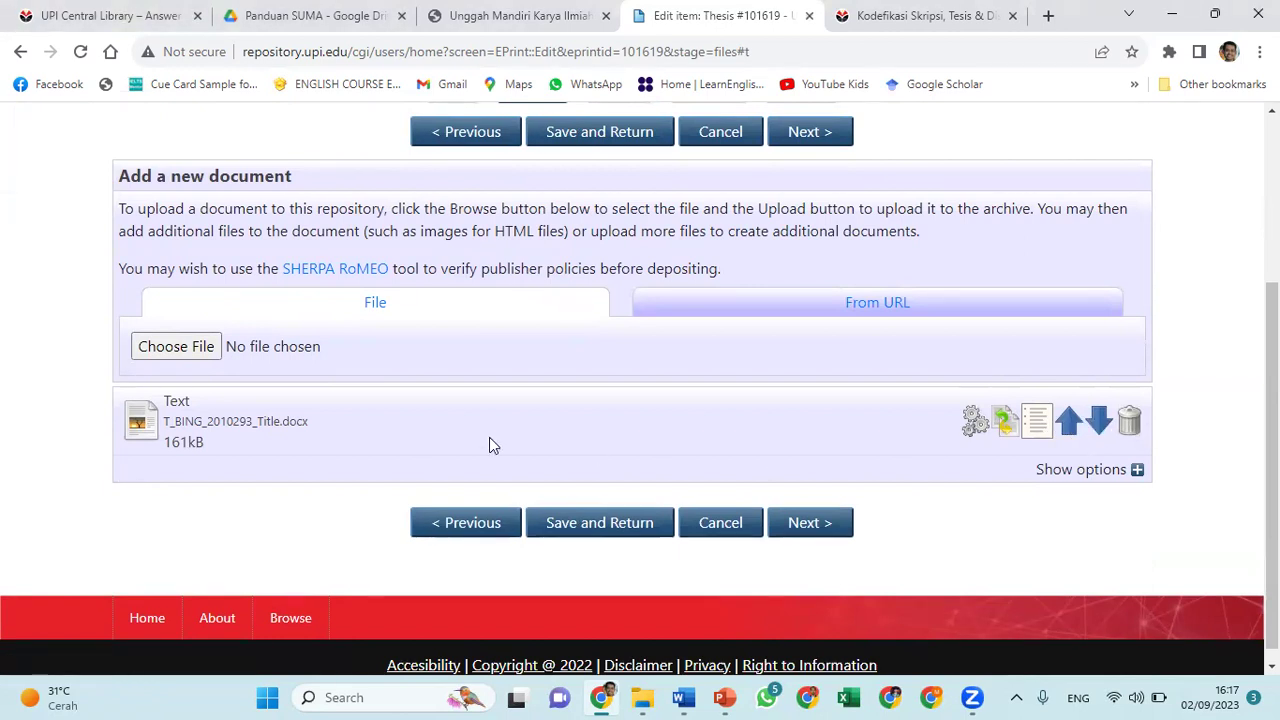
click(165, 347)
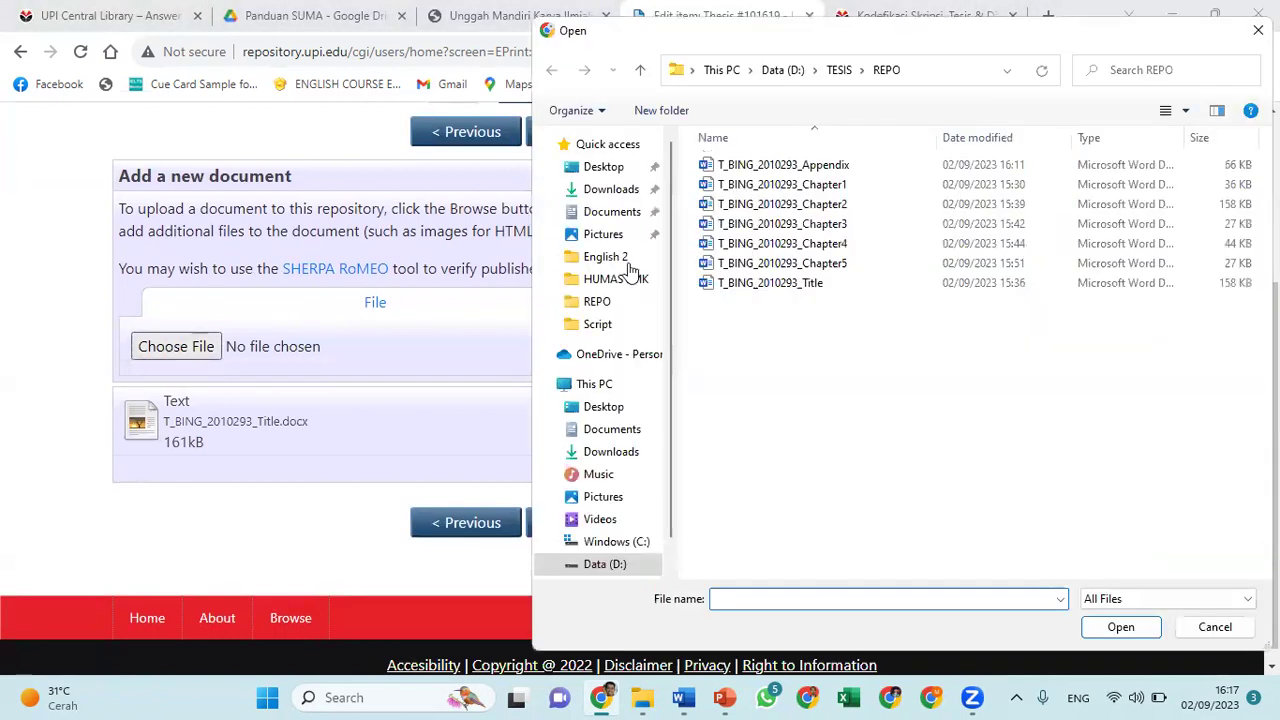
double_click(760, 181)
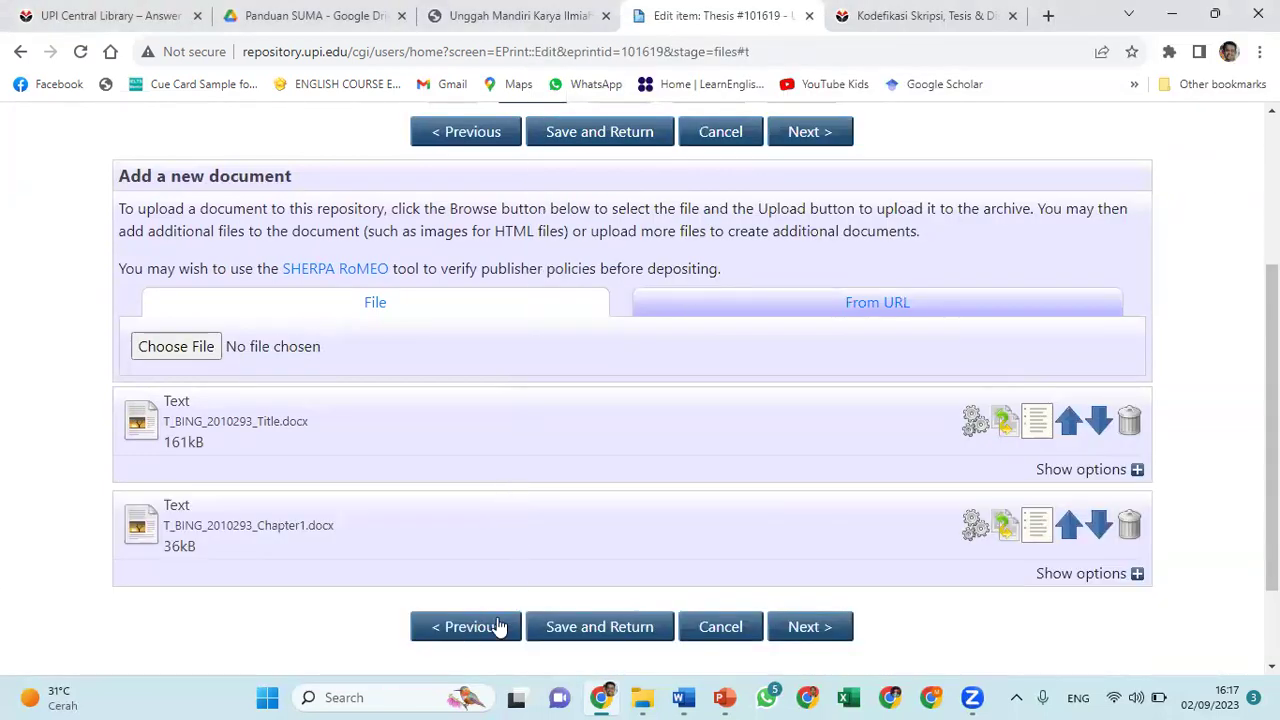
click(178, 348)
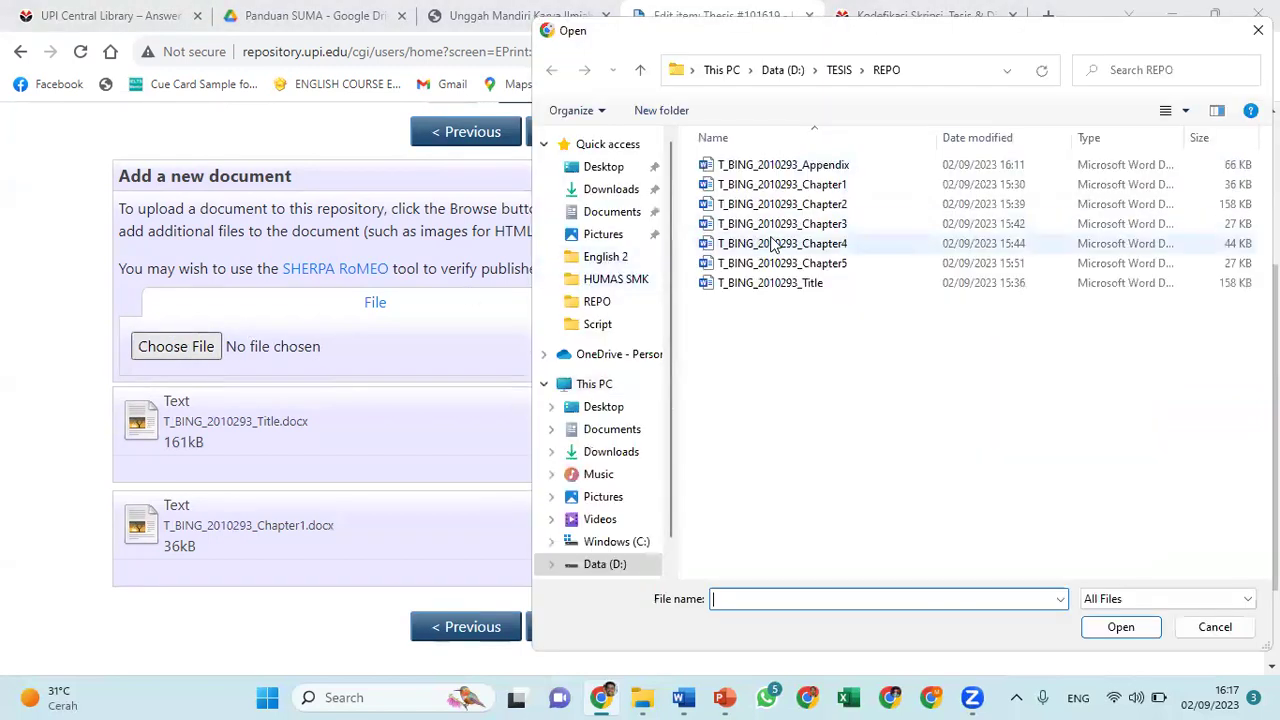
click(775, 205)
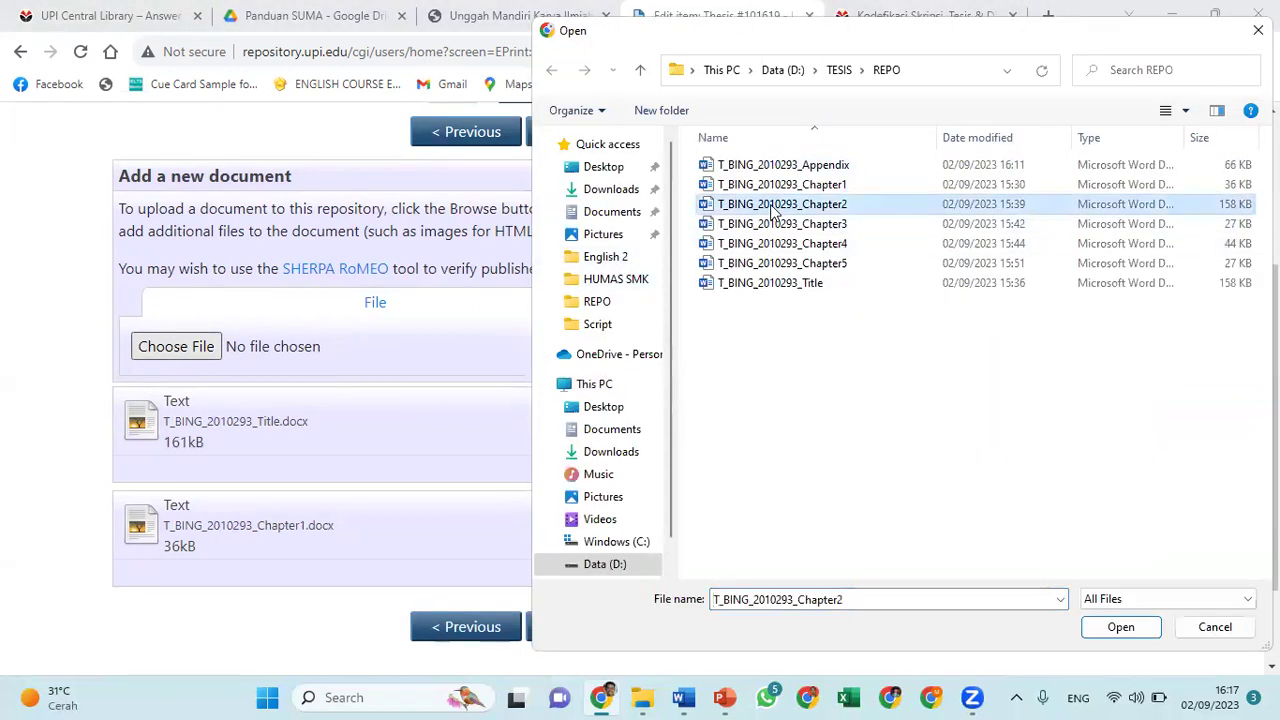
key(Up)
click(775, 205)
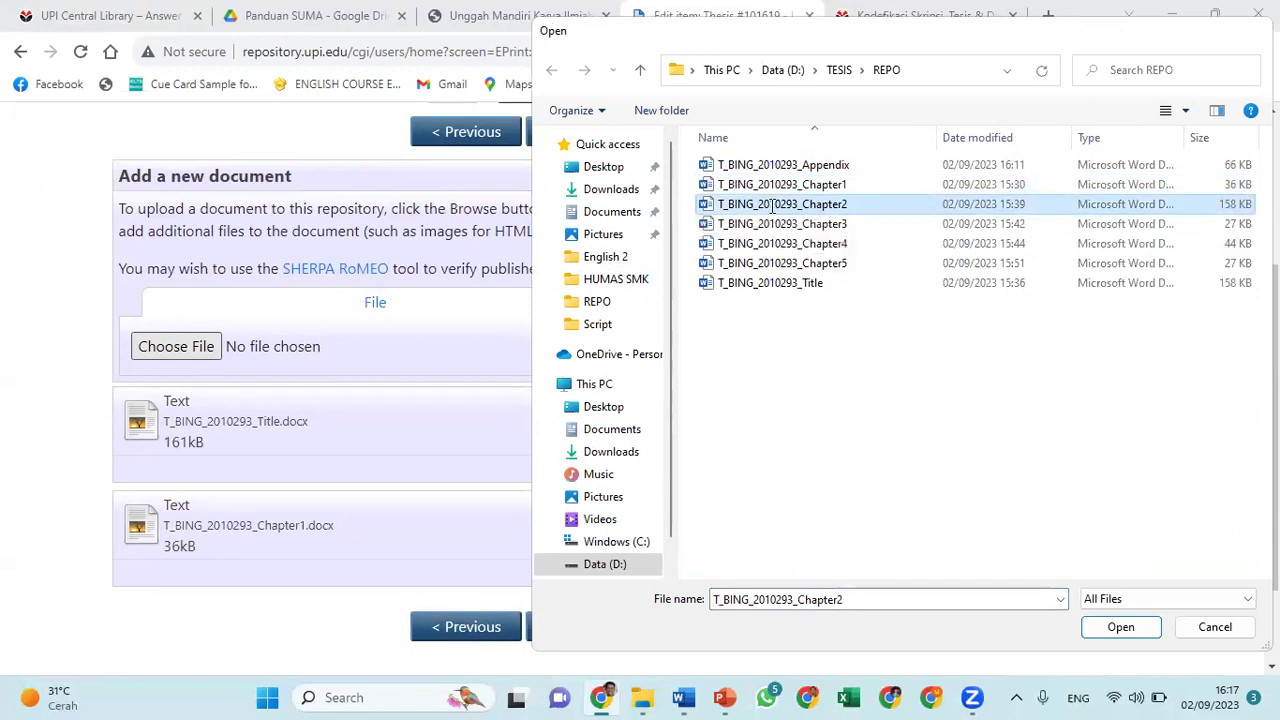
double_click(773, 205)
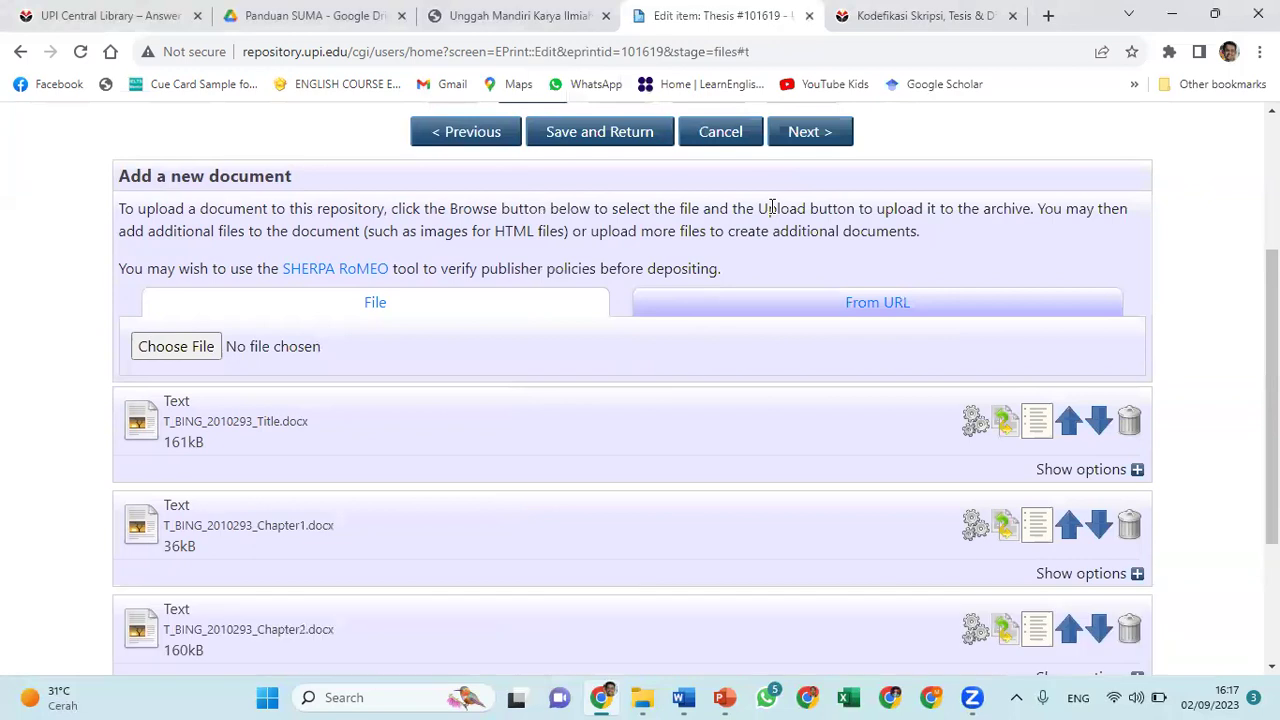
Upload the Chapter3 and Chapter4 documents
scroll(380, 452, down, 2)
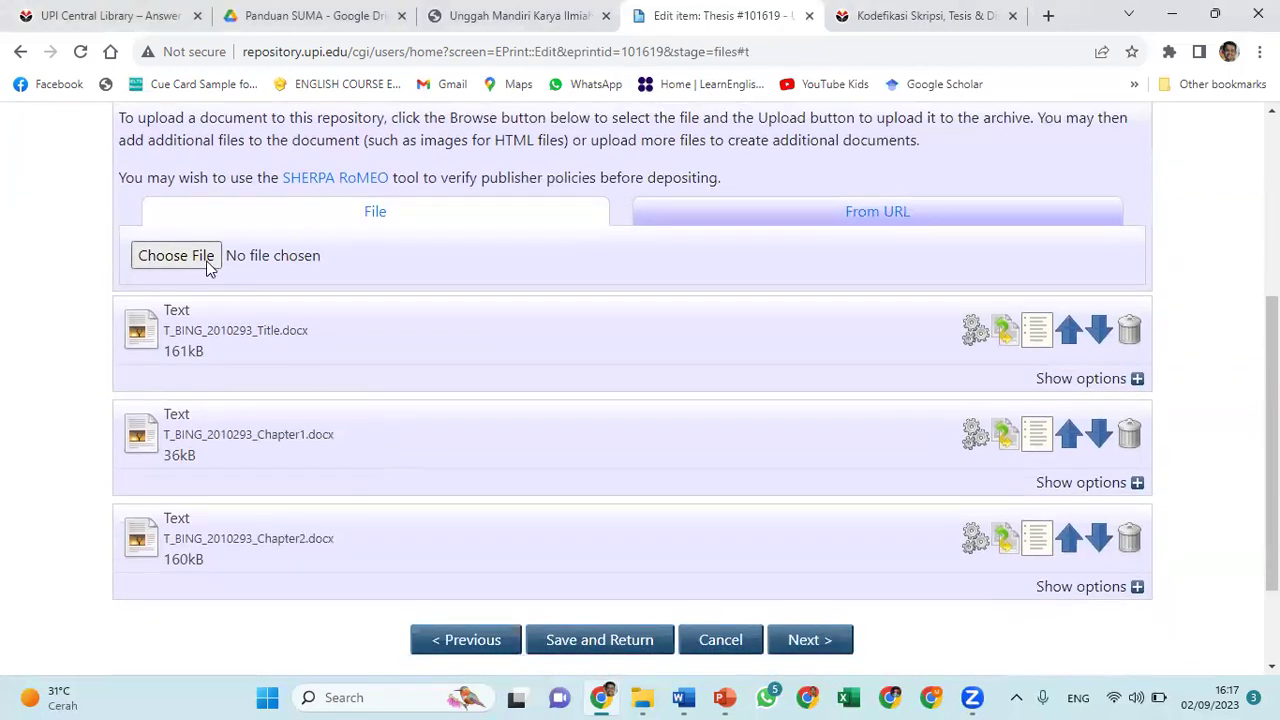
click(207, 263)
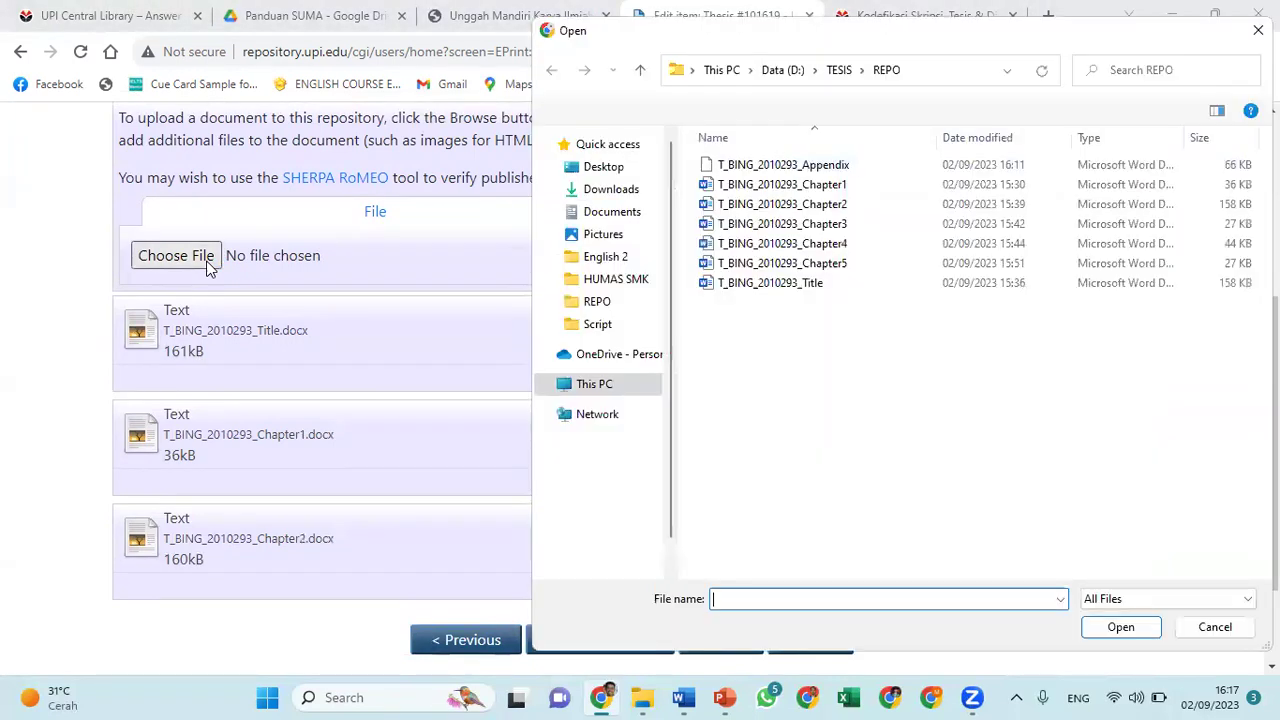
click(810, 230)
click(1120, 627)
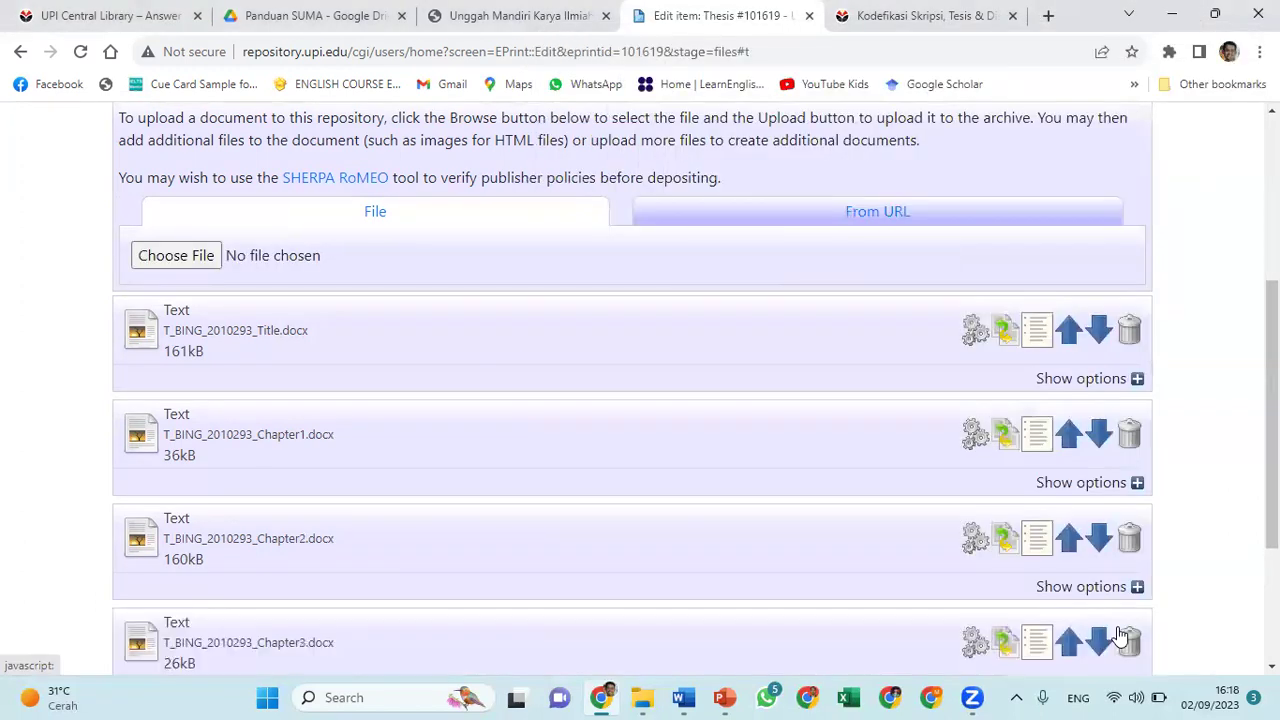
scroll(508, 566, down, 2)
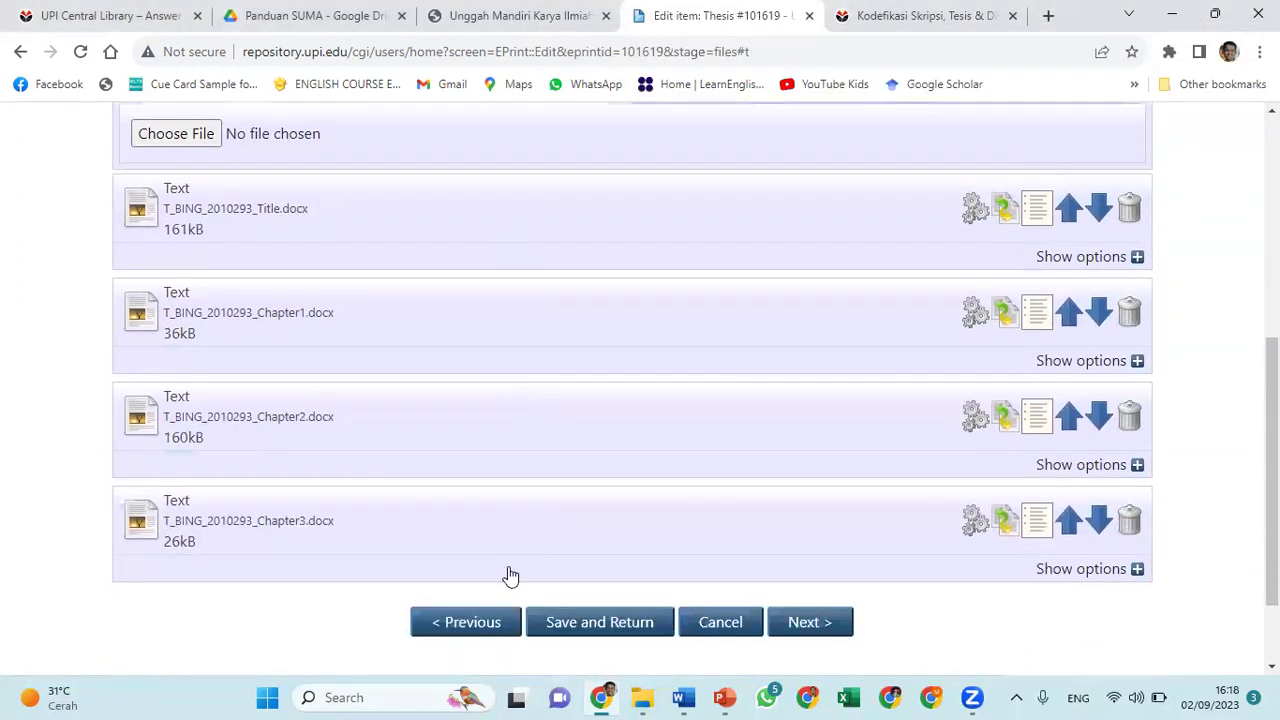
click(197, 139)
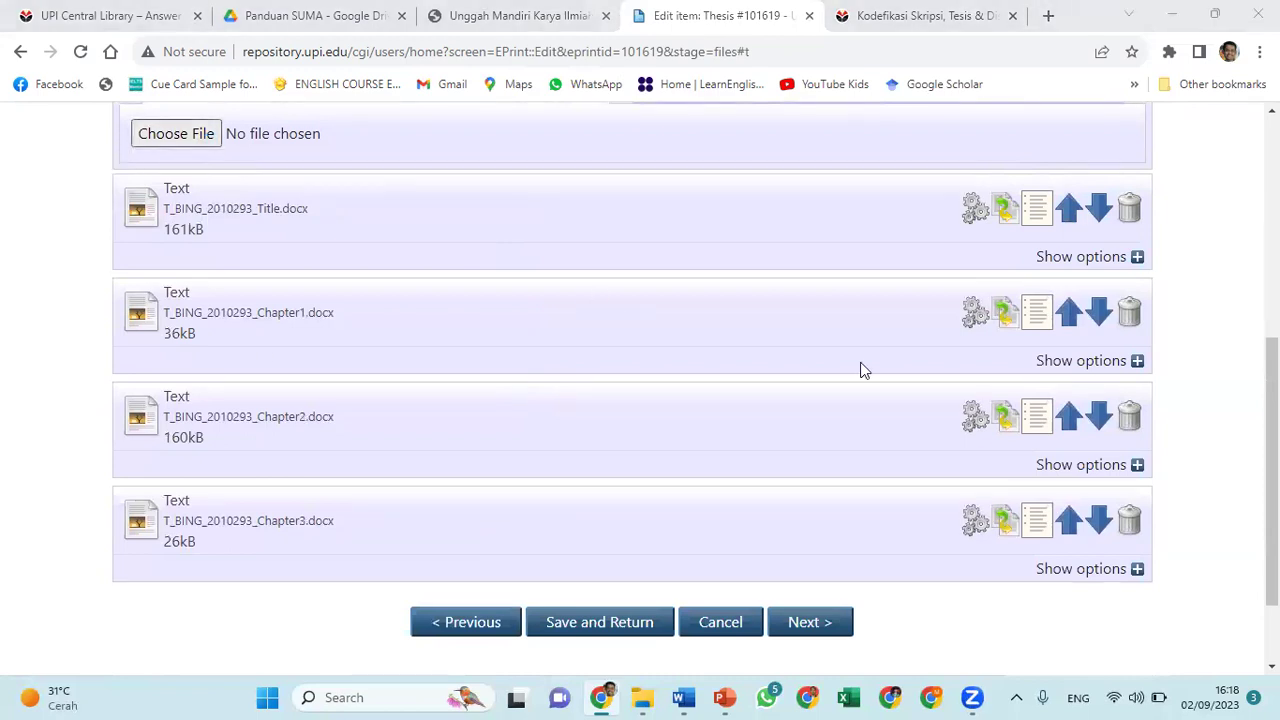
click(817, 245)
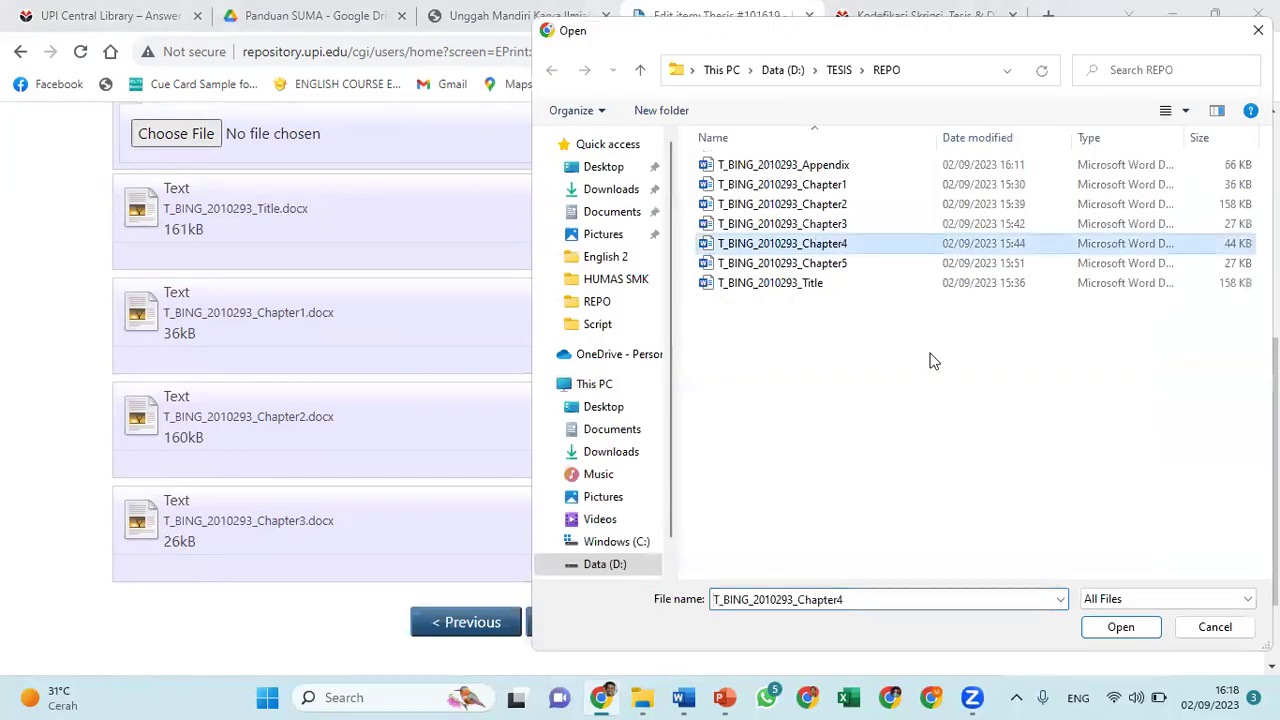
click(1121, 628)
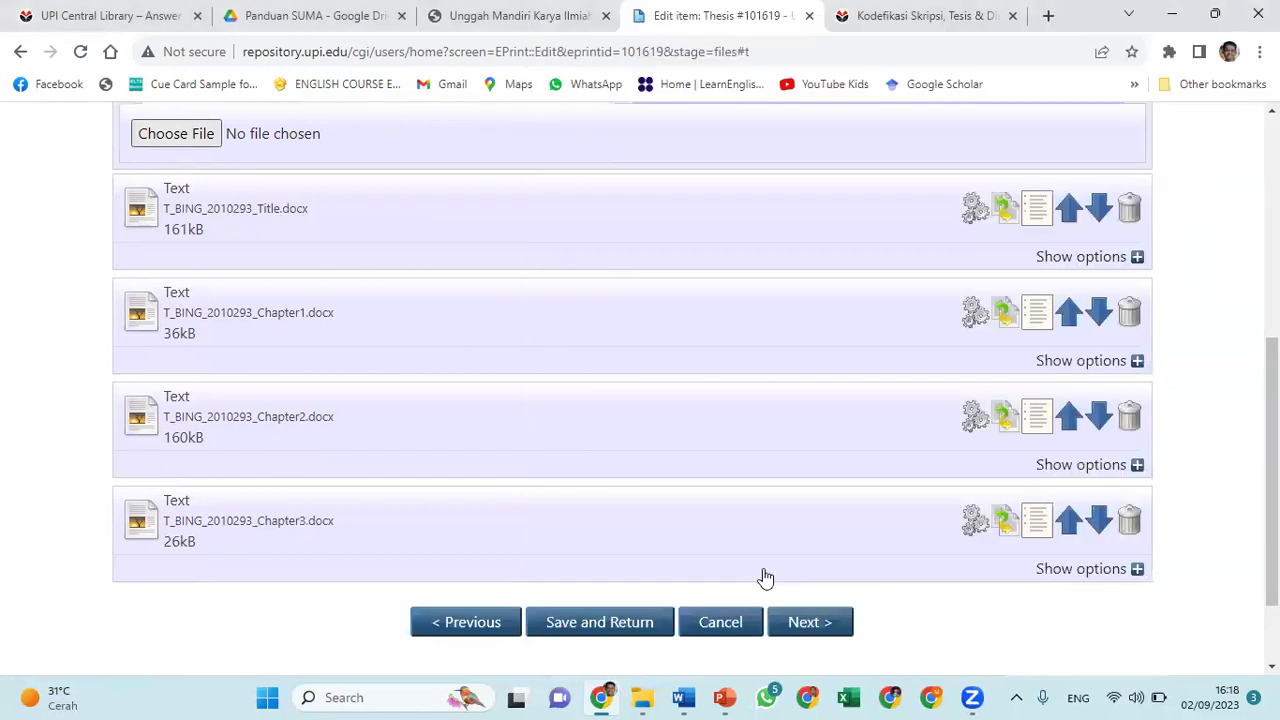
Upload the Chapter5 and Appendix documents
scroll(457, 435, up, 1)
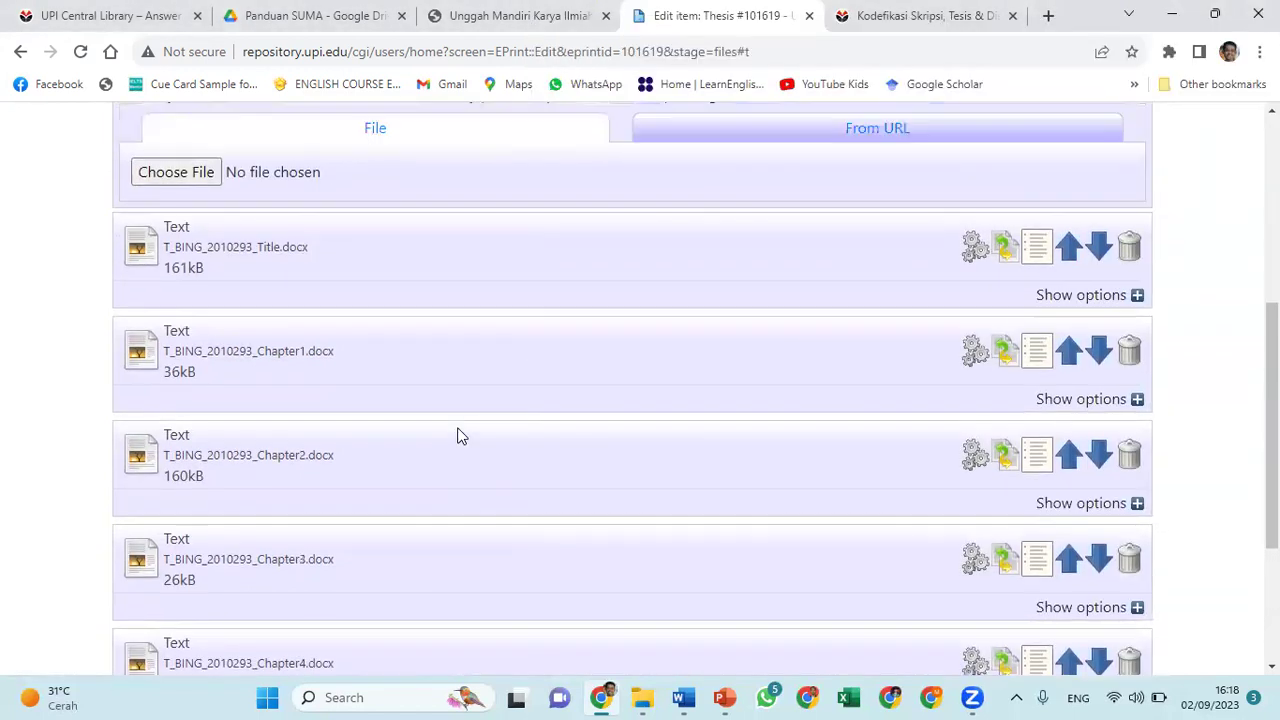
click(147, 230)
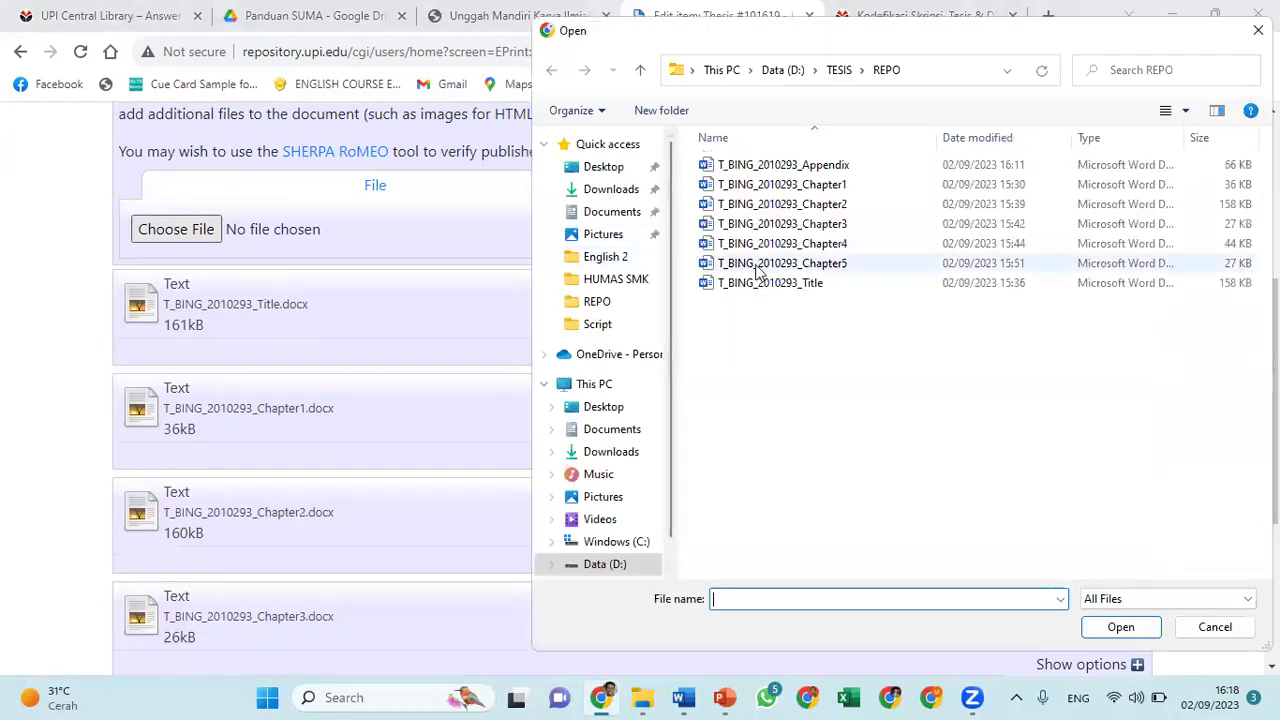
double_click(756, 267)
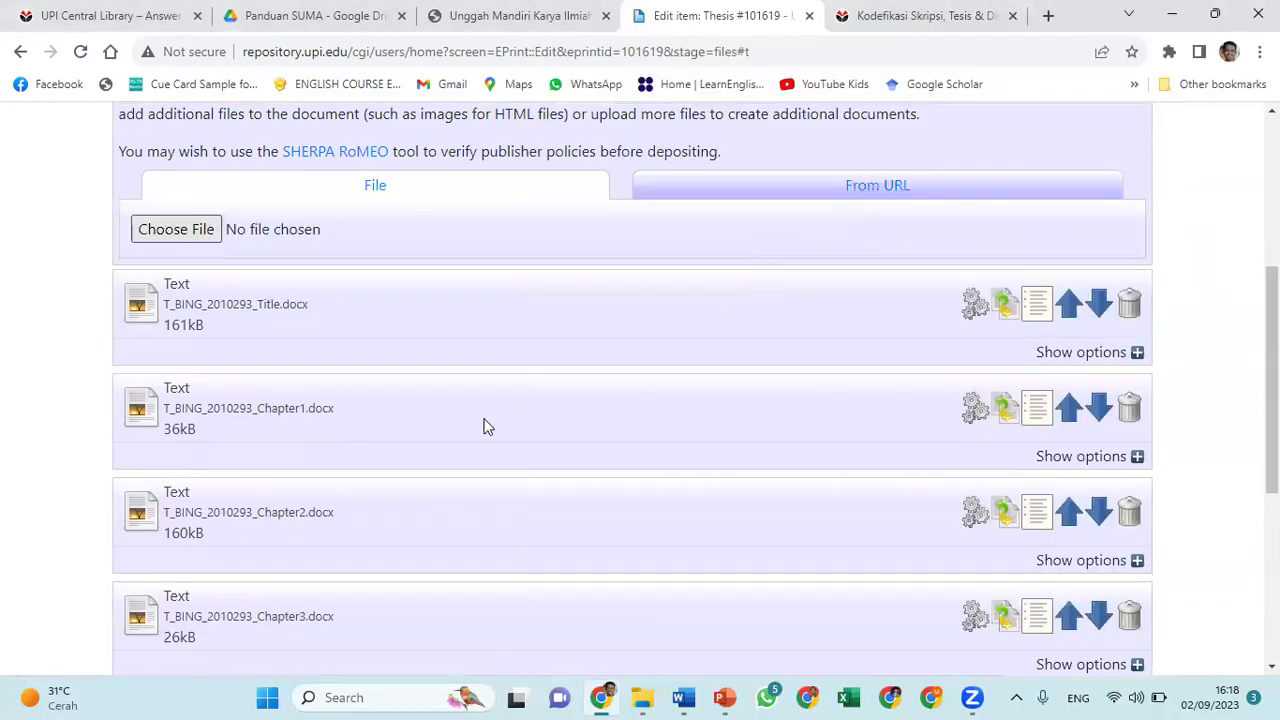
scroll(472, 430, down, 4)
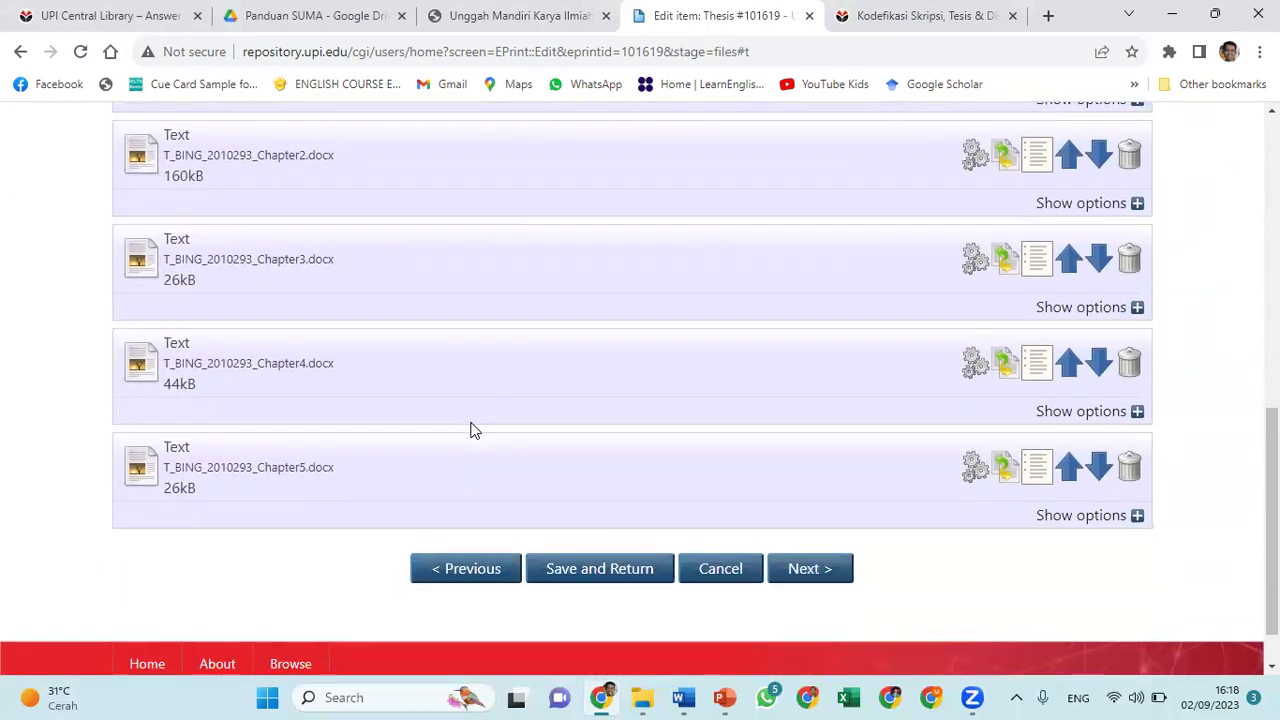
scroll(471, 429, up, 4)
click(197, 250)
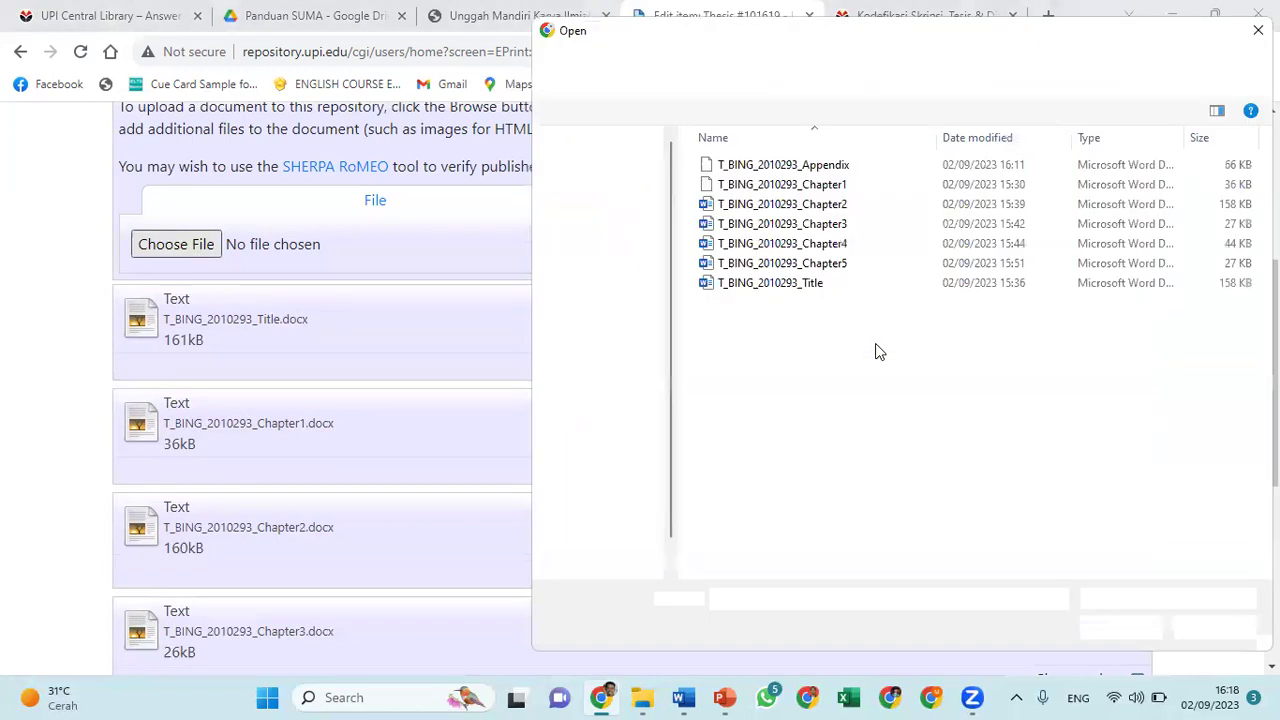
double_click(815, 166)
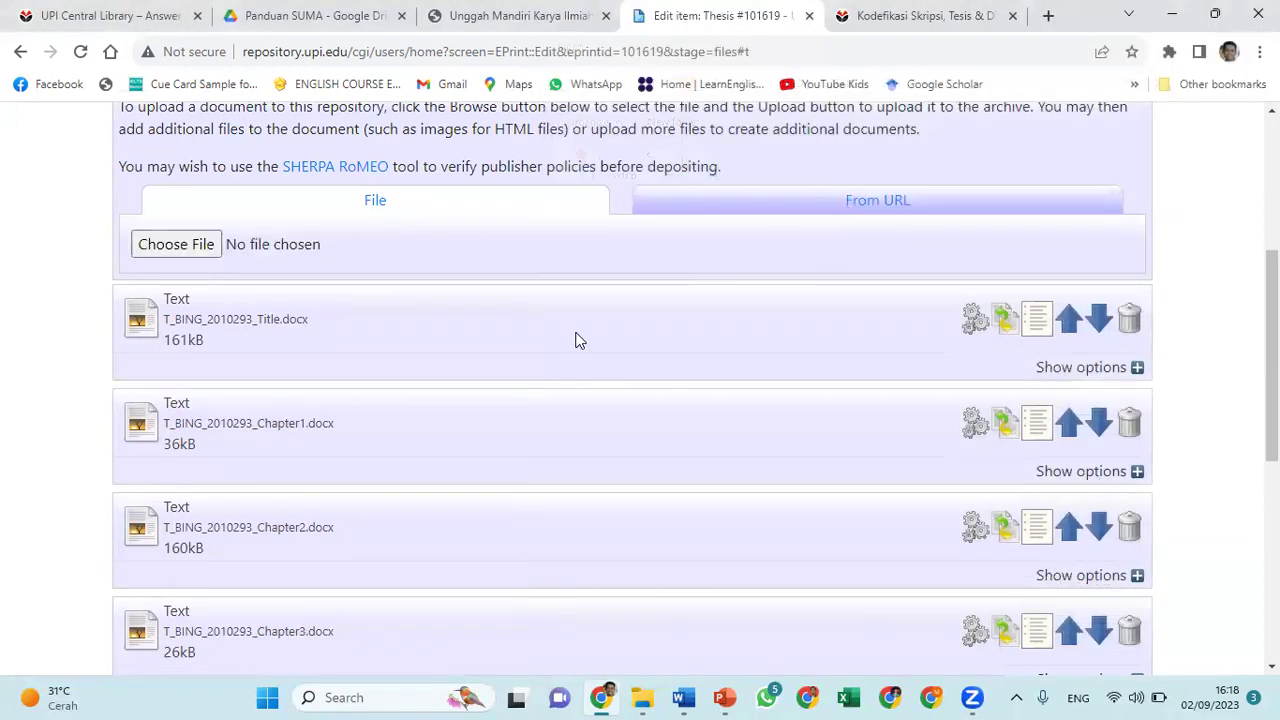
scroll(576, 340, down, 5)
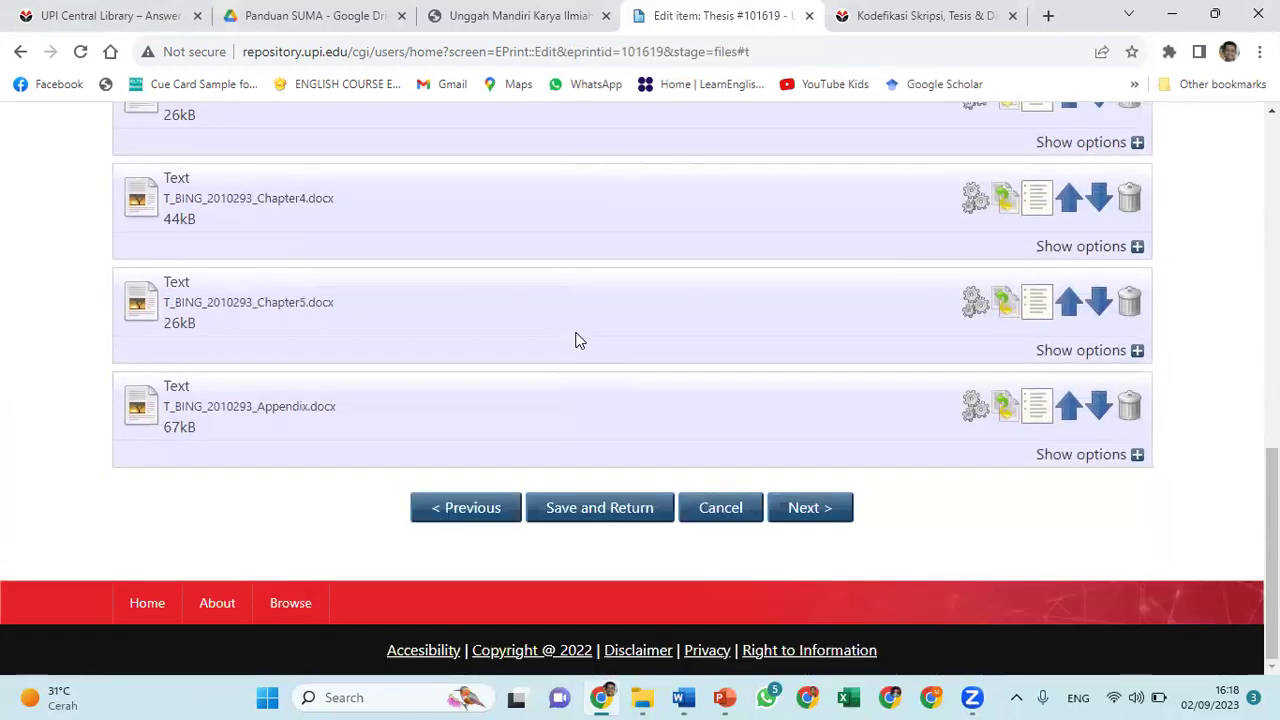
Advance to the Details stage, check the empty Title and Abstract fields, then bring up Word
click(816, 512)
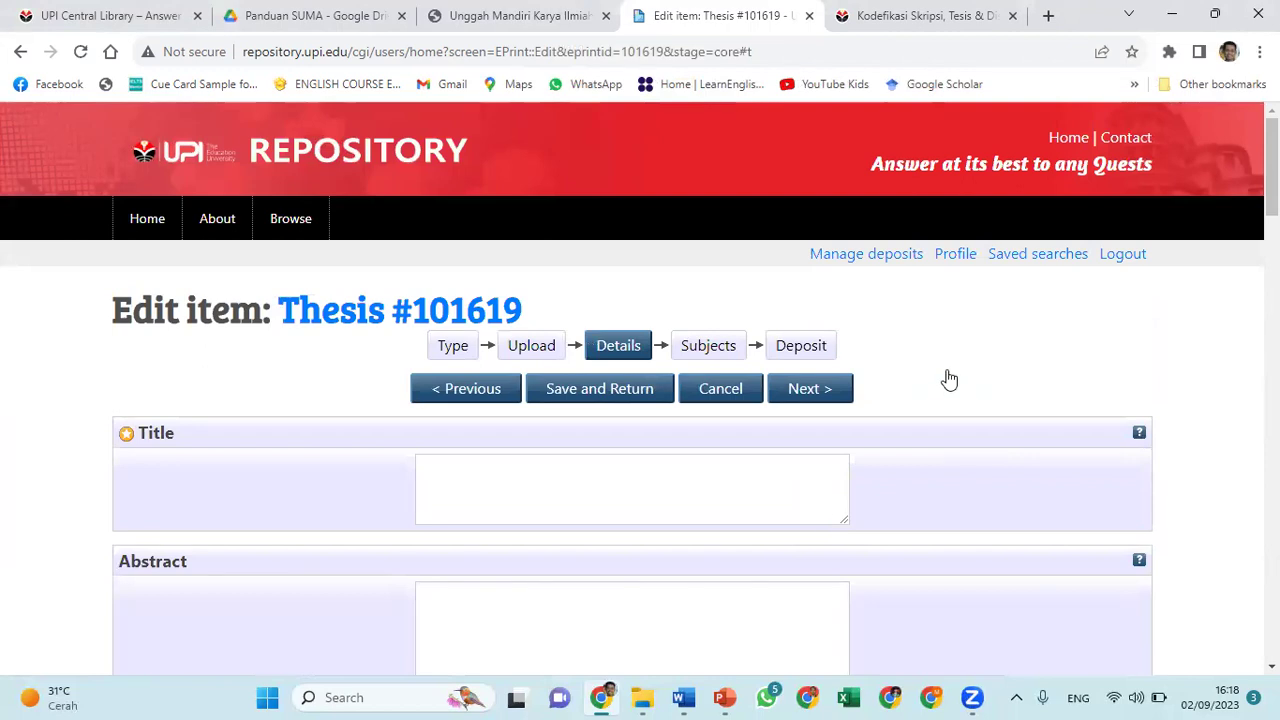
scroll(946, 380, down, 2)
scroll(949, 380, down, 3)
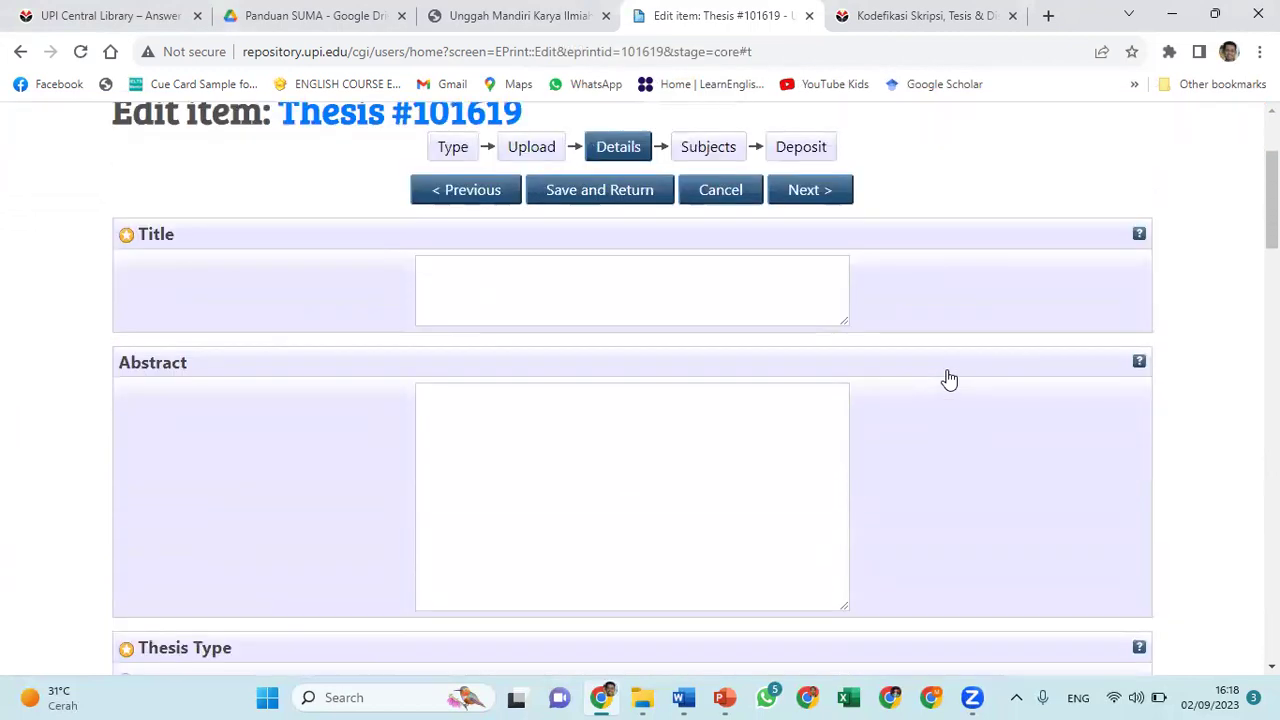
scroll(949, 380, up, 1)
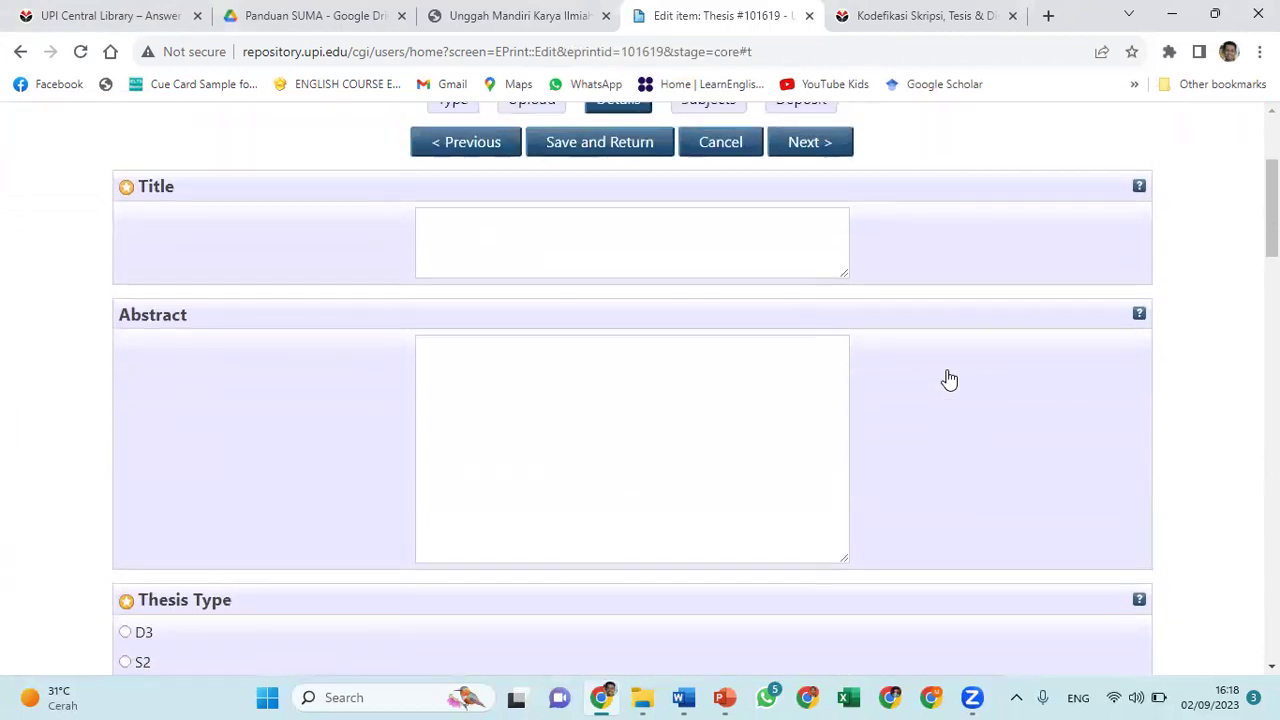
scroll(949, 380, down, 1)
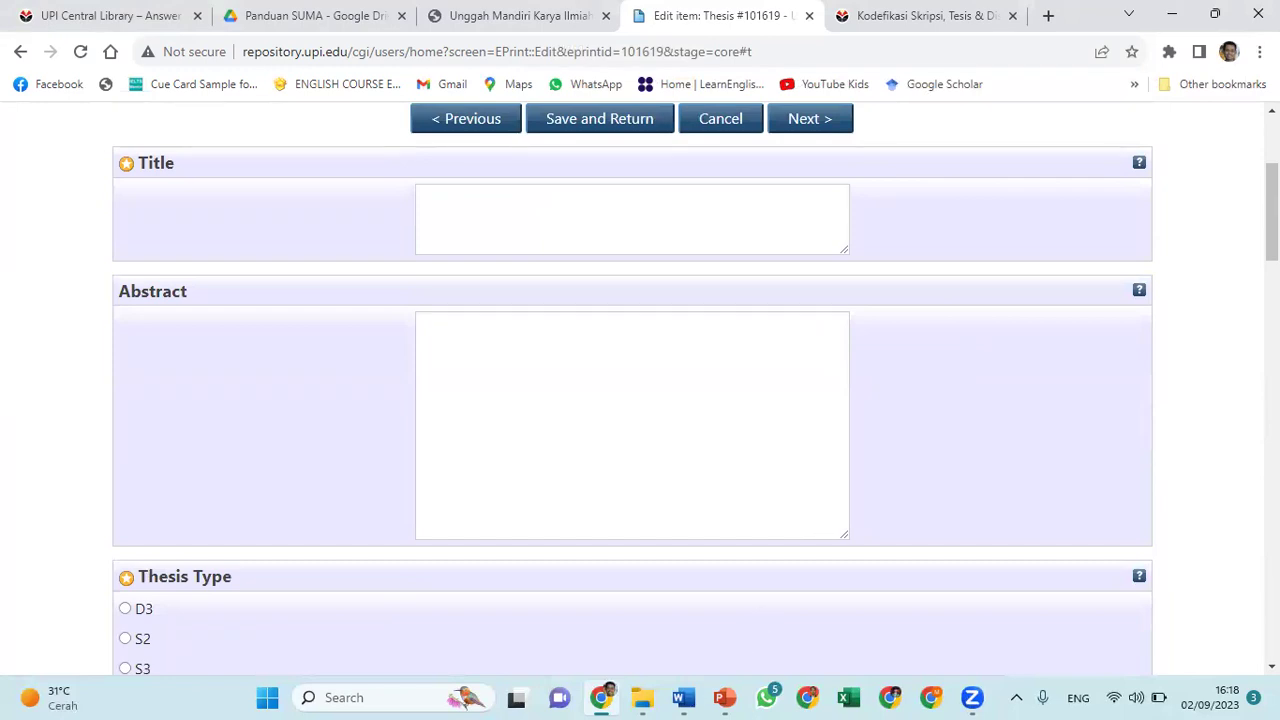
click(684, 697)
Copy the two-line thesis title from the Word draft's title page
drag(1271, 628, 1271, 235)
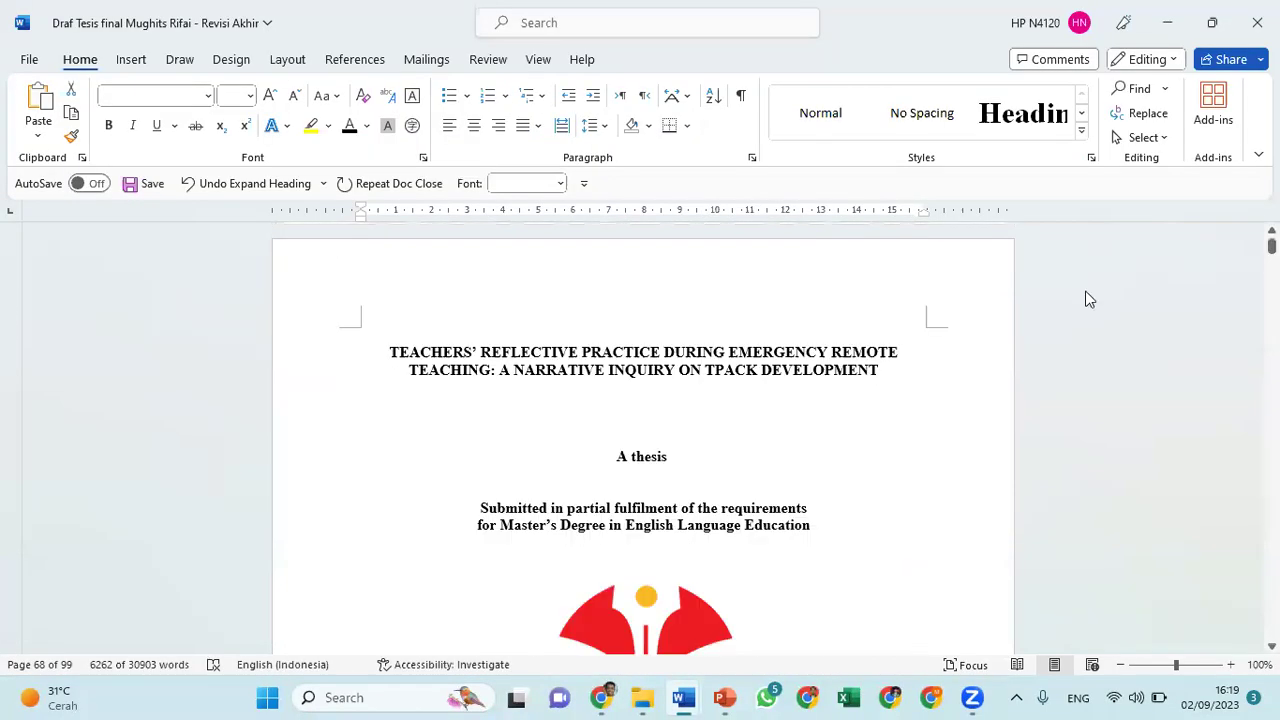
drag(391, 354, 836, 377)
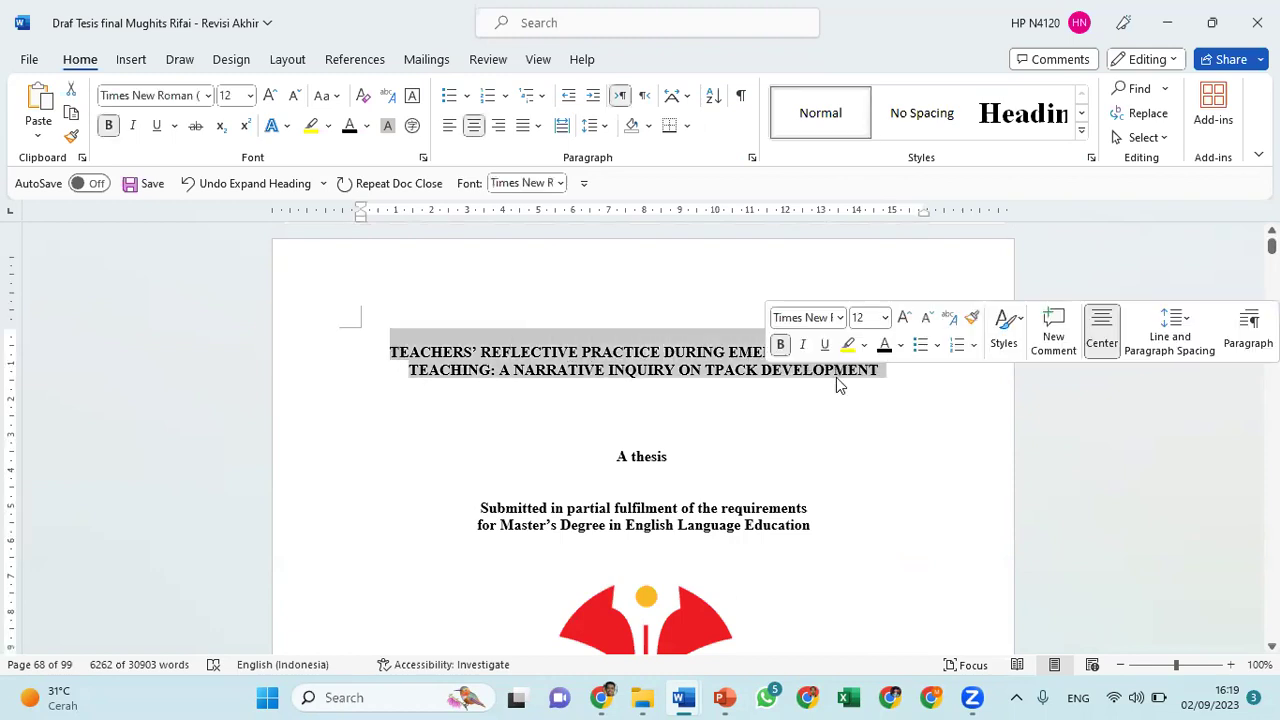
key(ctrl+c)
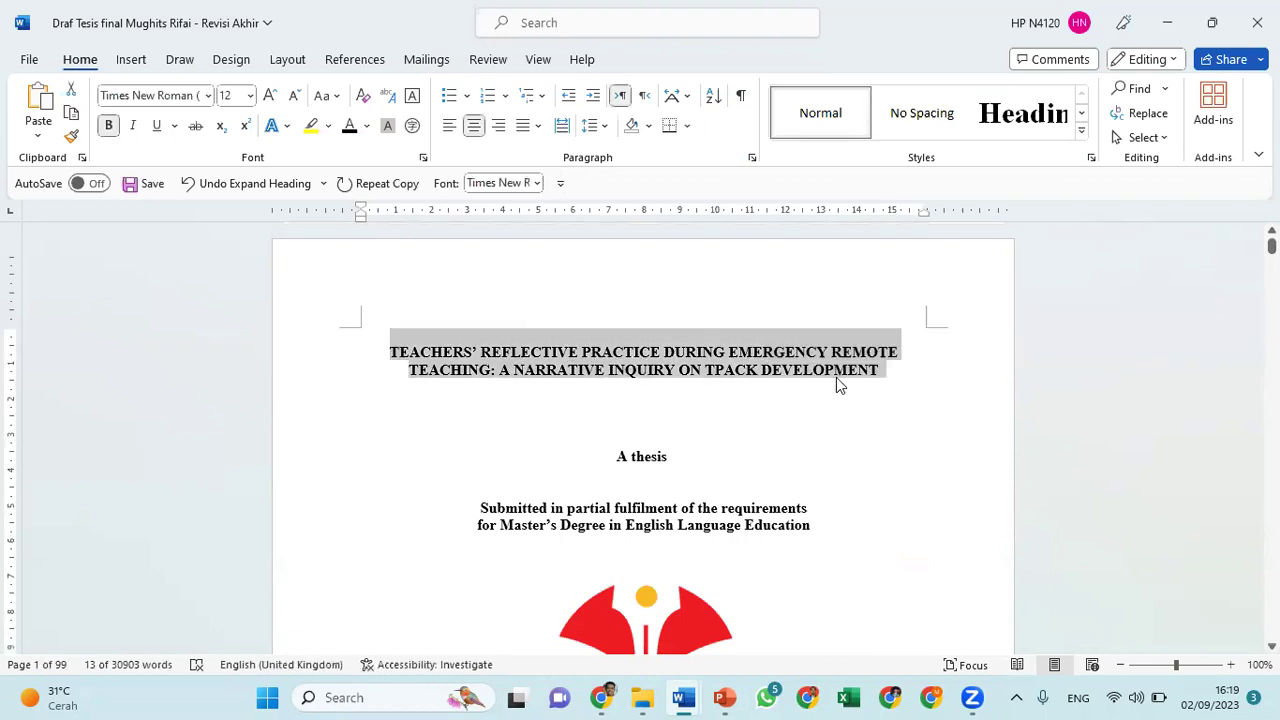
key(alt+Tab)
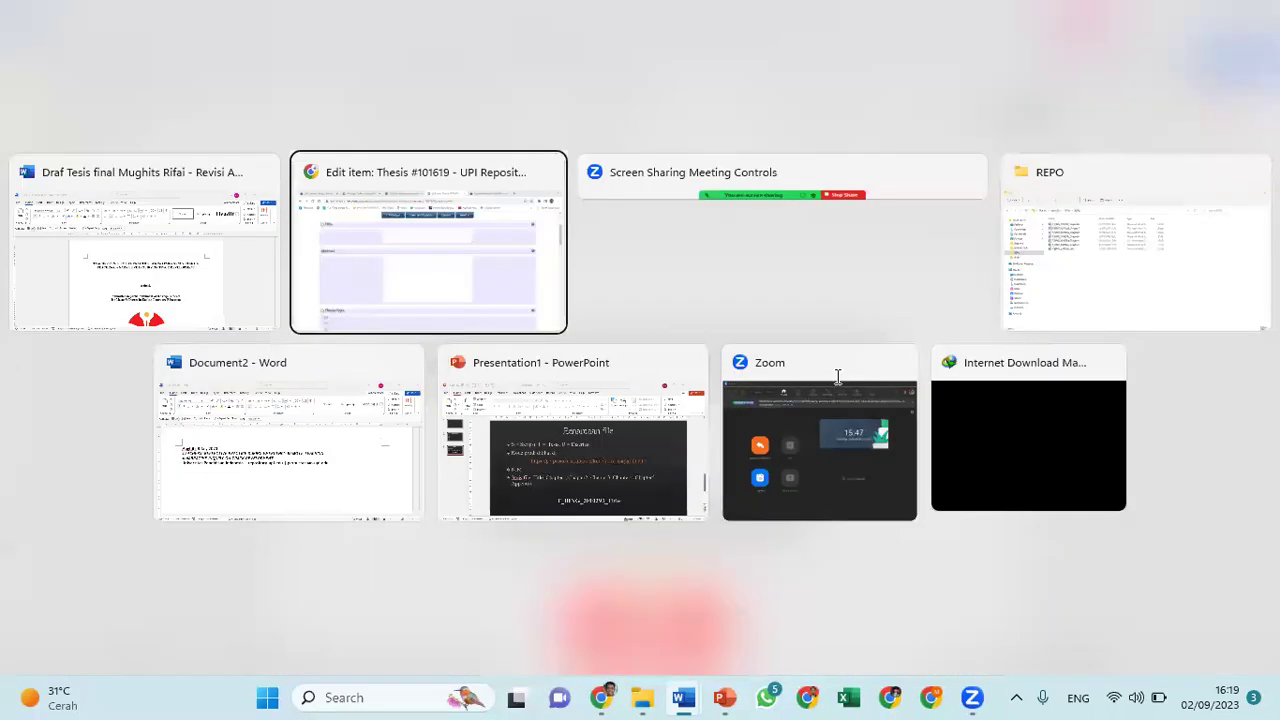
Paste the copied thesis title into the deposit's Title field
click(522, 228)
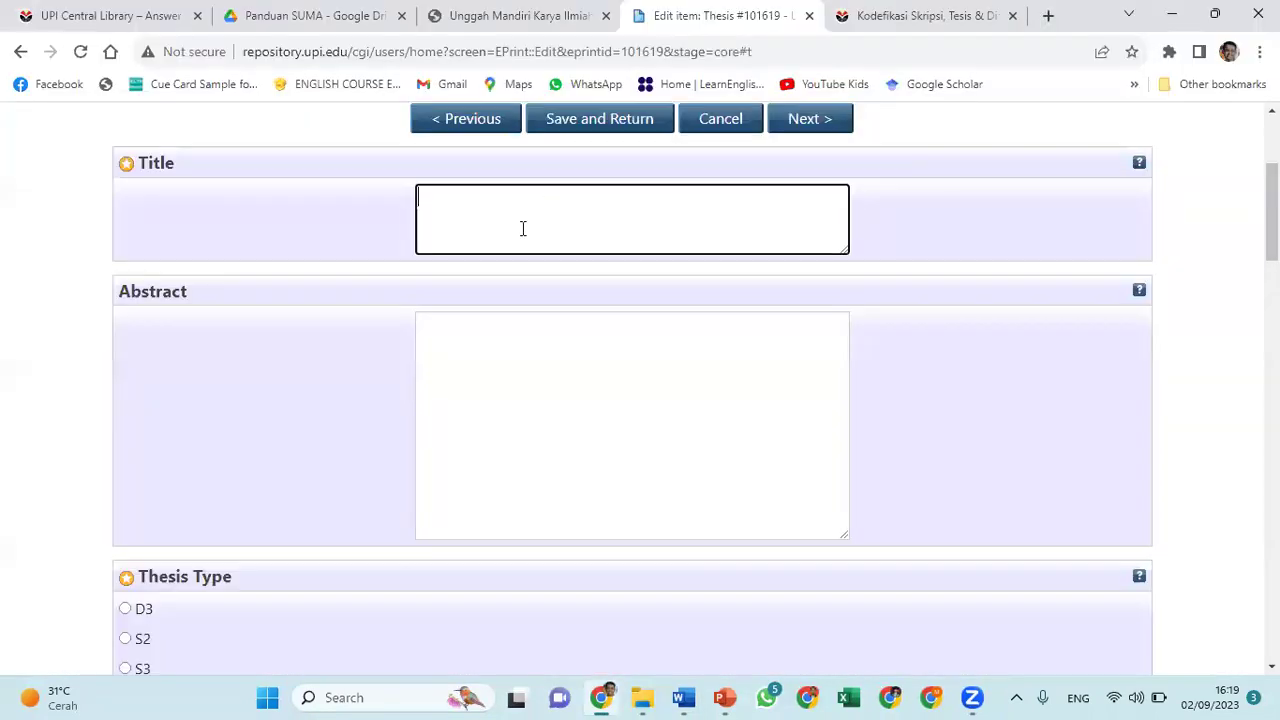
key(ctrl+v)
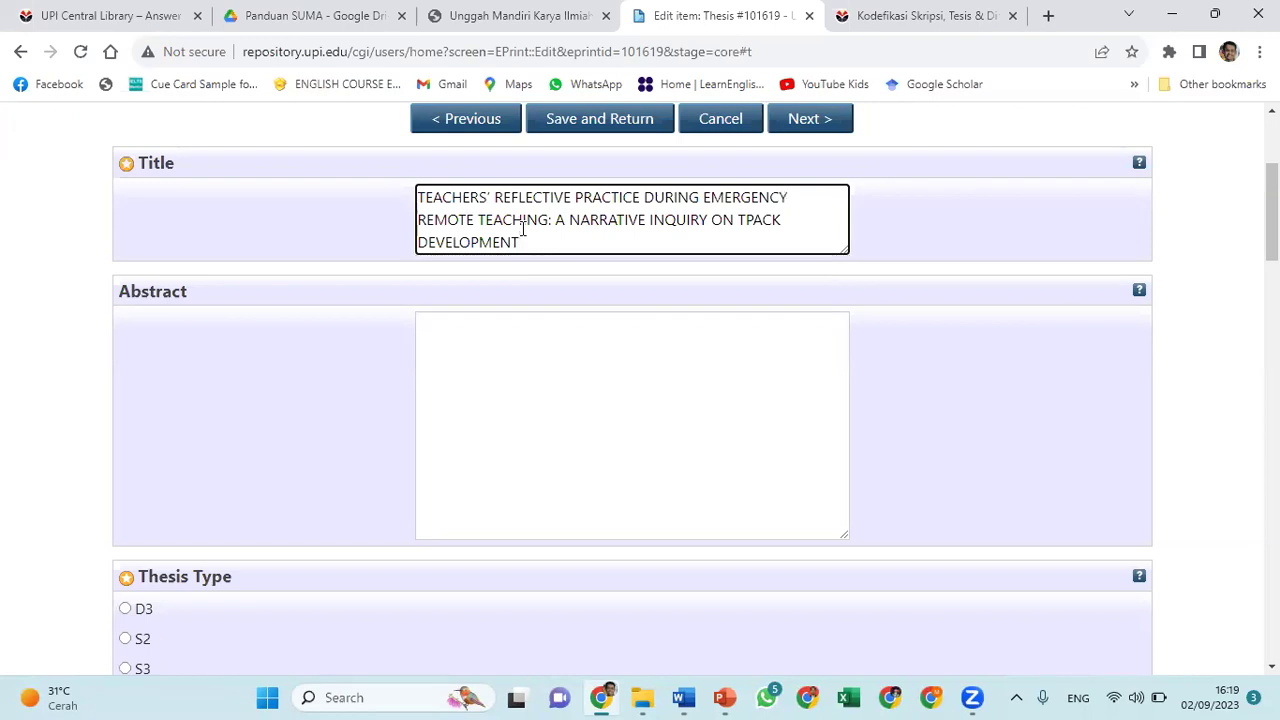
key(alt+Tab)
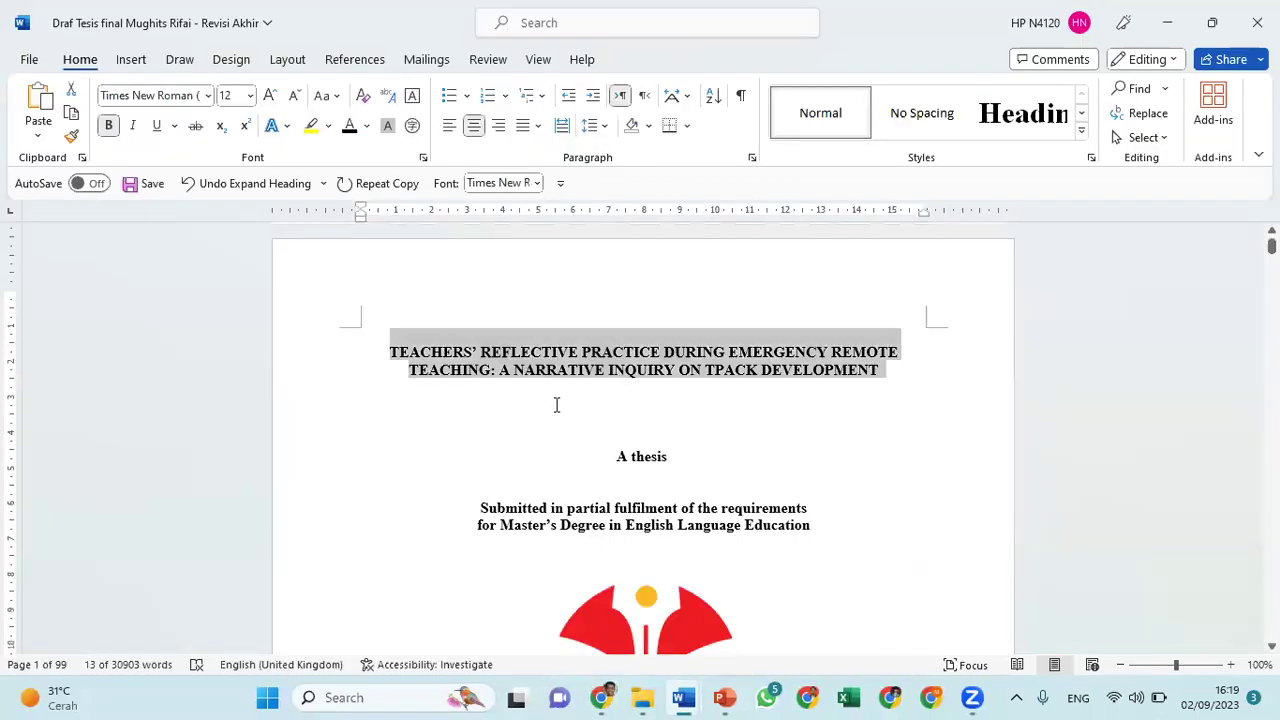
Select the thesis abstract paragraph in Word, then return to the form's Abstract box
scroll(557, 405, down, 5)
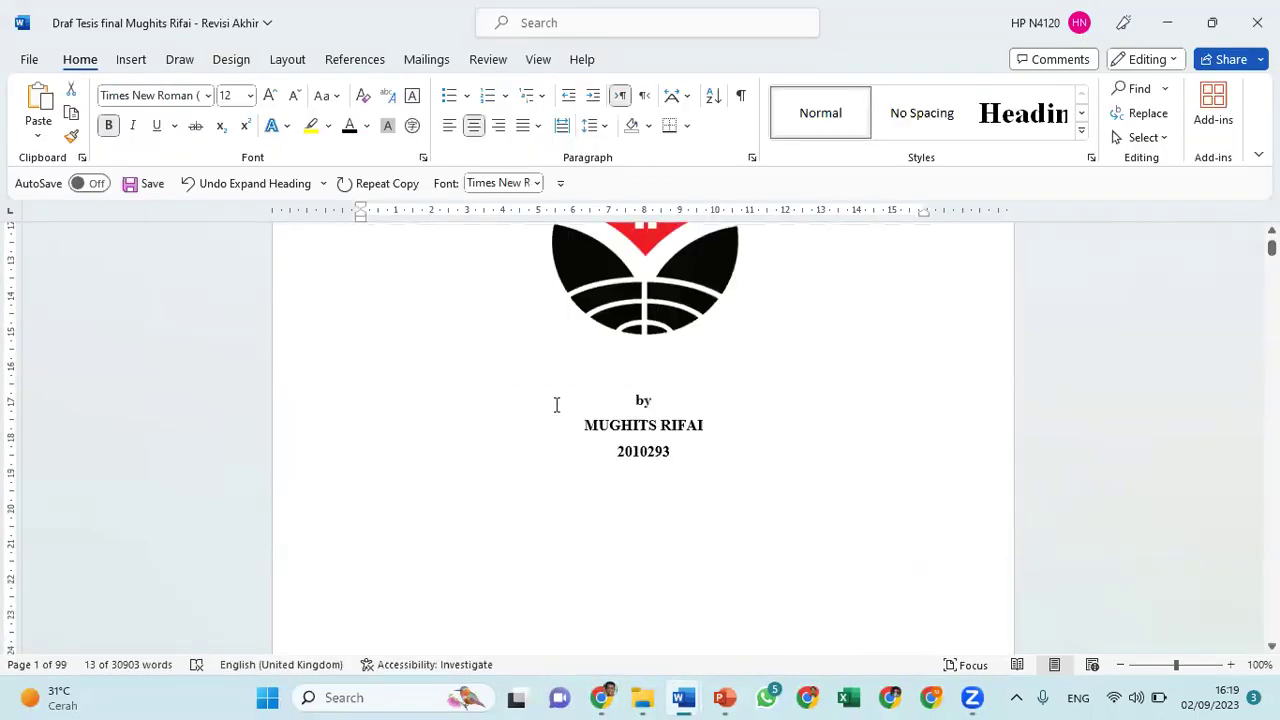
scroll(557, 405, down, 20)
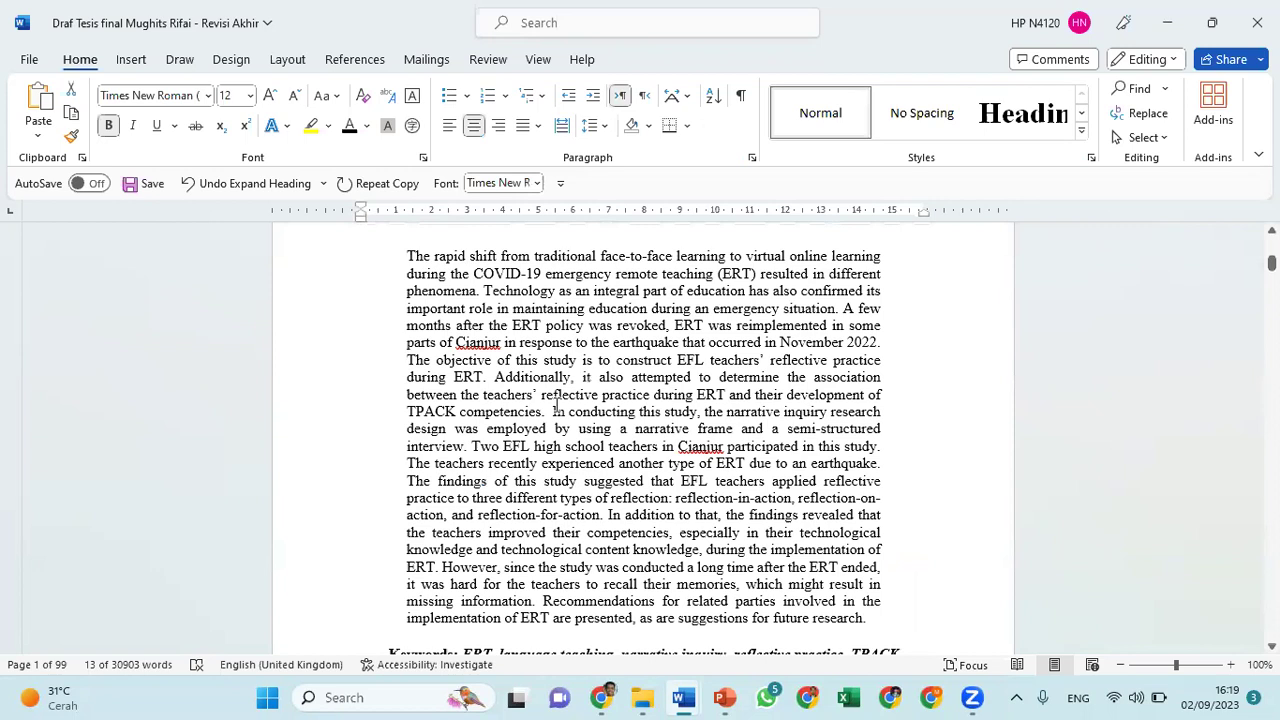
scroll(557, 405, down, 7)
scroll(557, 405, up, 7)
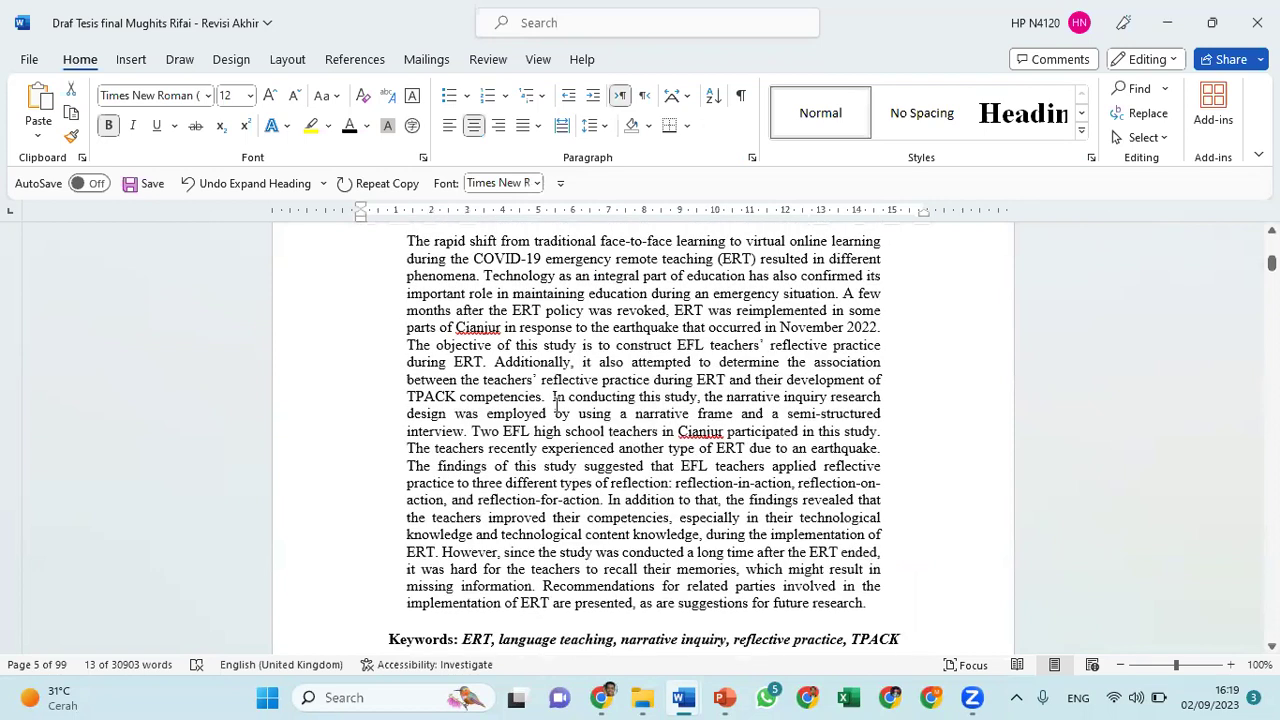
click(404, 241)
key(shift+Down)
key(shift+Down)
key(shift+Down)
key(shift+Down)
key(shift+Down)
key(shift+Down)
key(shift+Down)
key(shift+Down)
key(shift+Down)
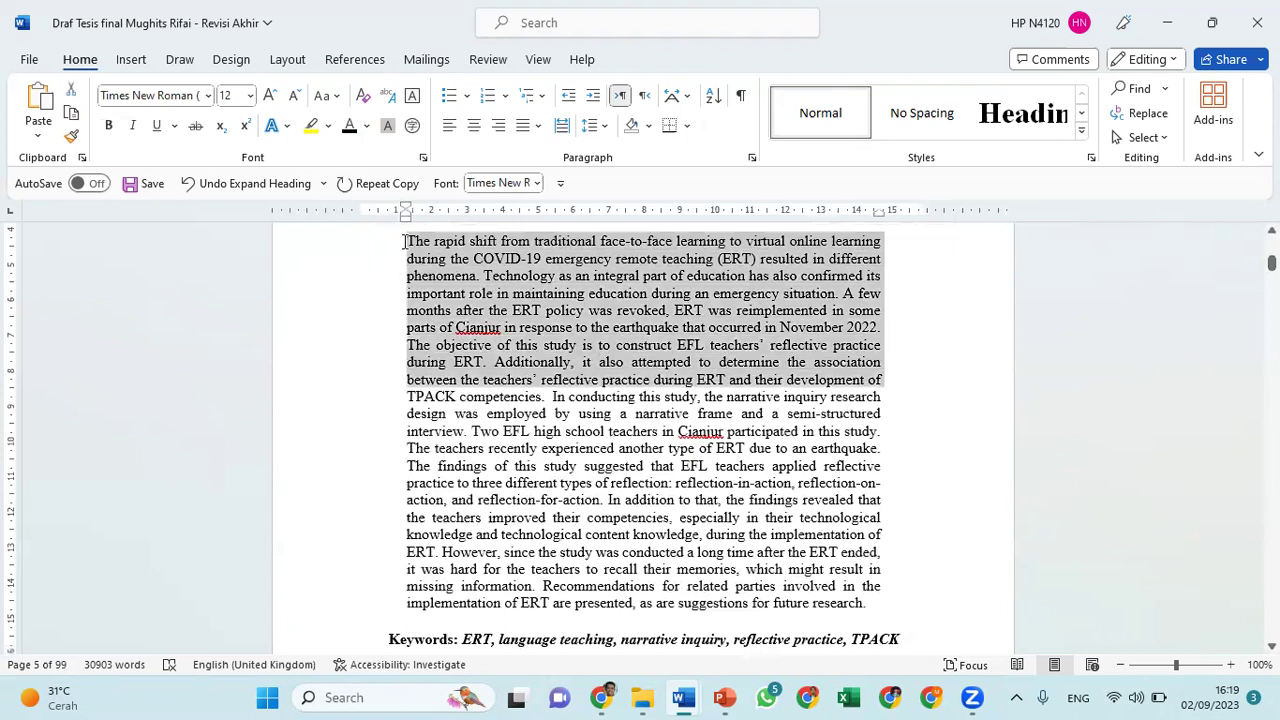
key(shift+Down)
key(shift+Down)
key(shift+Down)
key(shift+Down)
key(shift+Down)
key(shift+Down)
key(shift+Down)
key(shift+Down)
key(shift+Down)
key(shift+Down)
key(shift+Down)
key(shift+Down)
key(shift+Down)
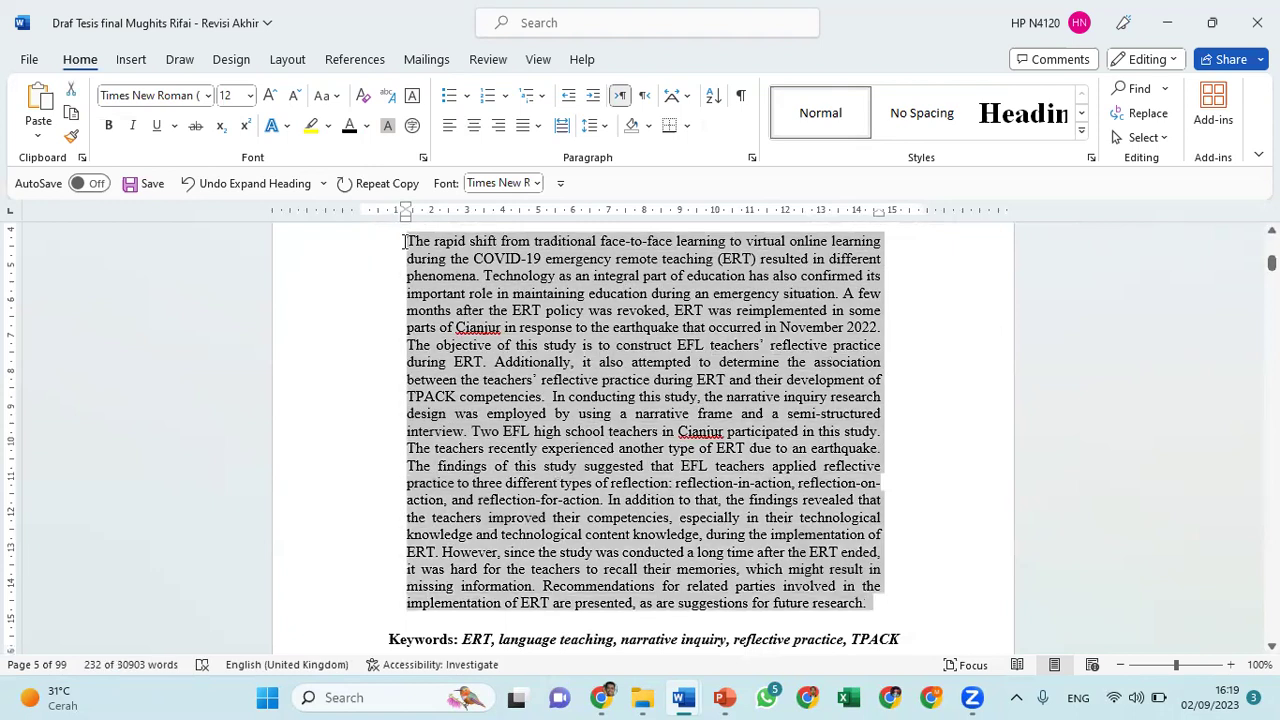
key(alt+Tab)
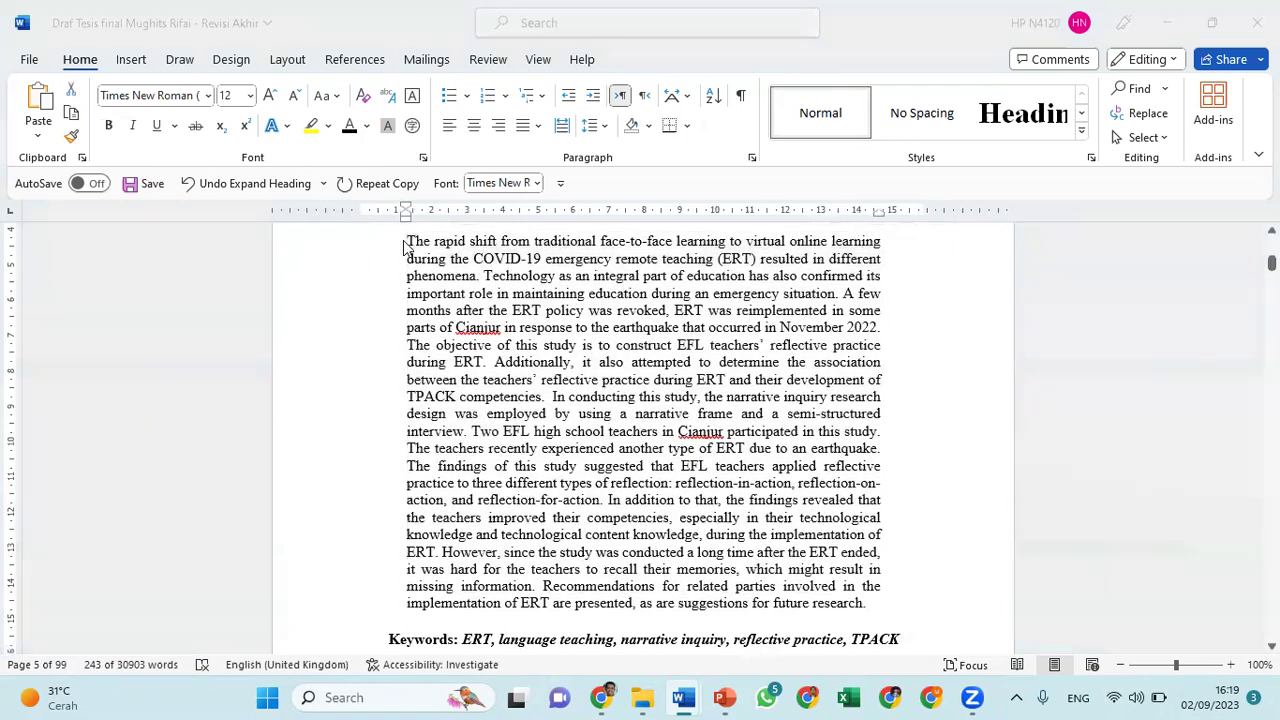
click(506, 337)
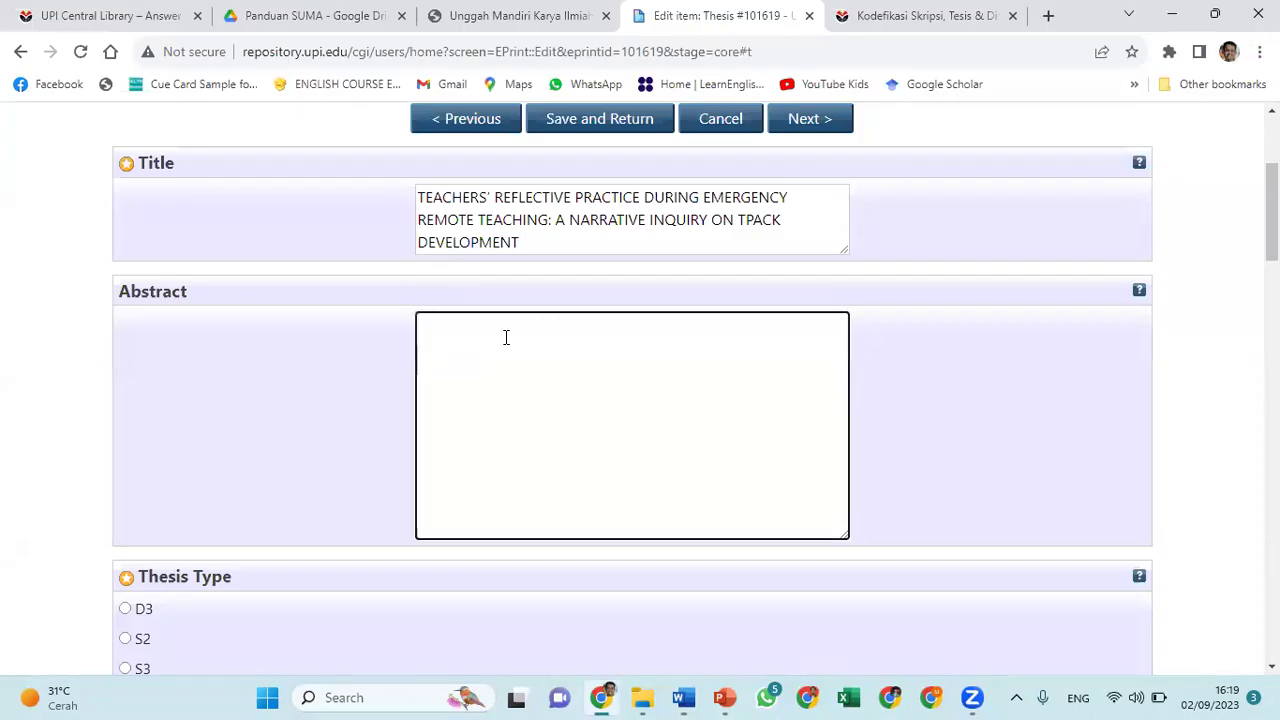
Paste the abstract, then set Thesis Type to S2 and Thesis Name to Masters
key(ctrl+v)
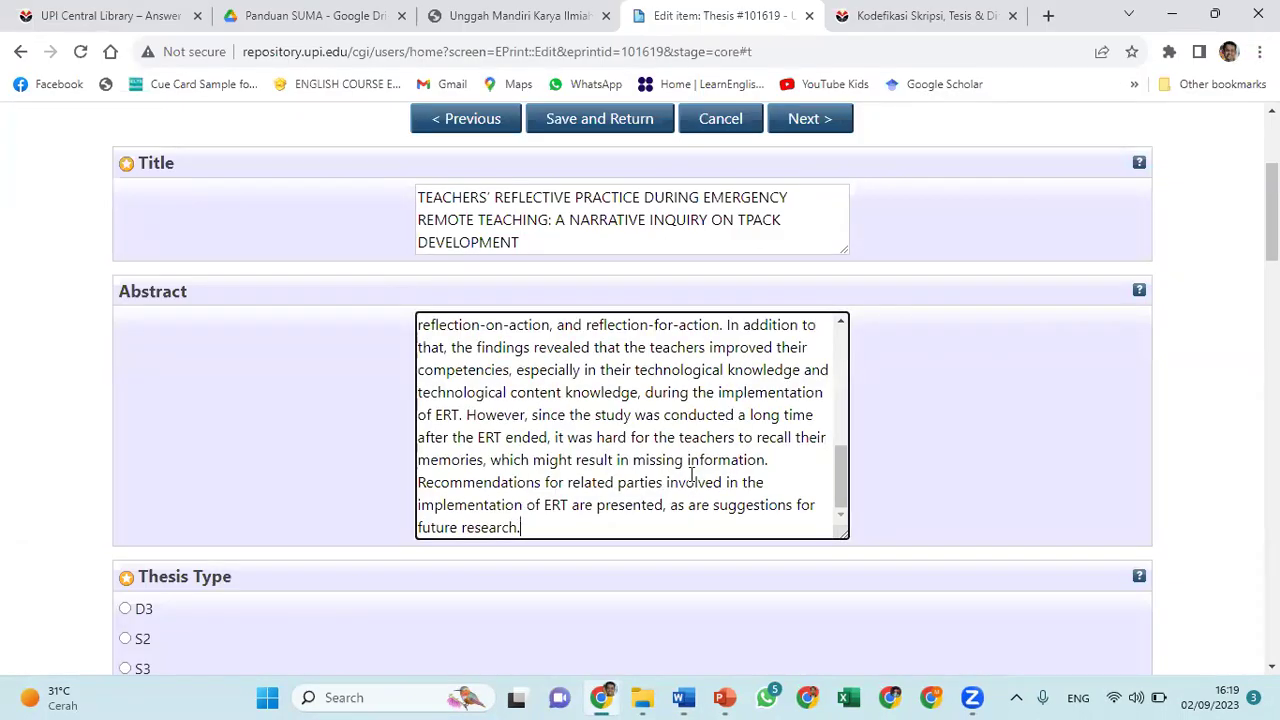
scroll(965, 476, down, 2)
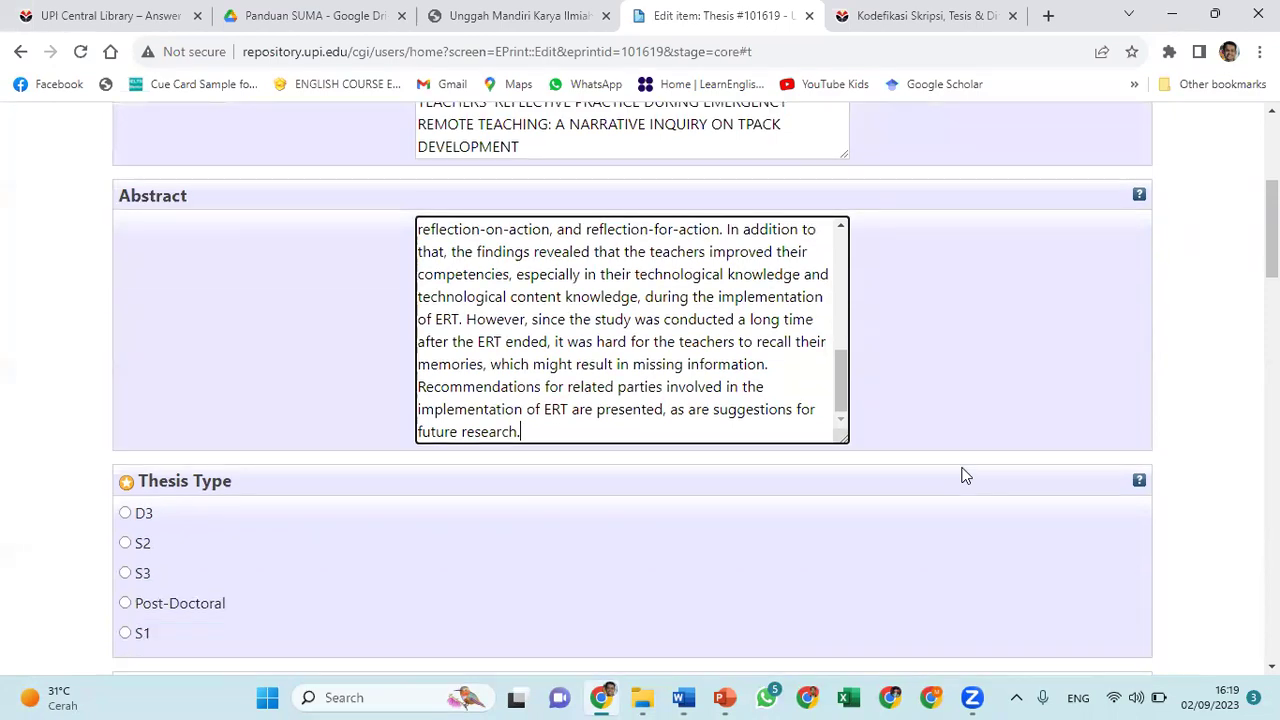
click(125, 511)
scroll(452, 523, down, 3)
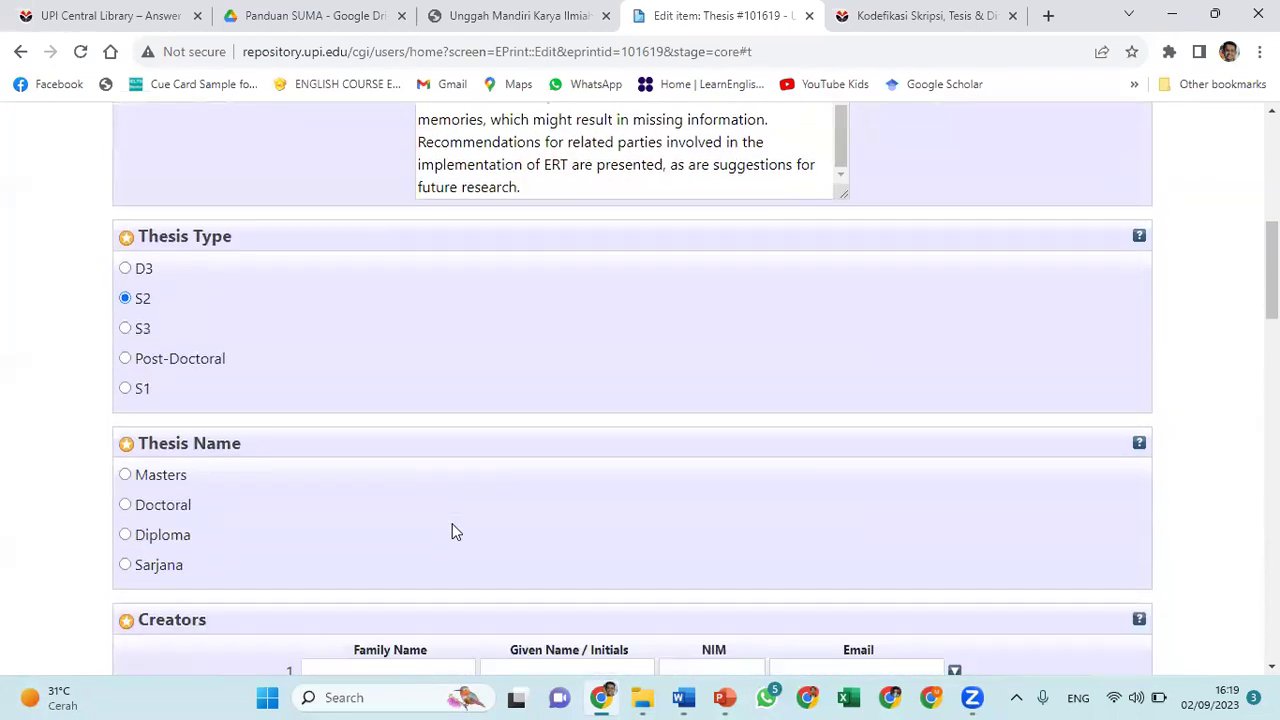
click(125, 428)
Move down to the Creators section and focus the first Family Name box
scroll(365, 497, down, 1)
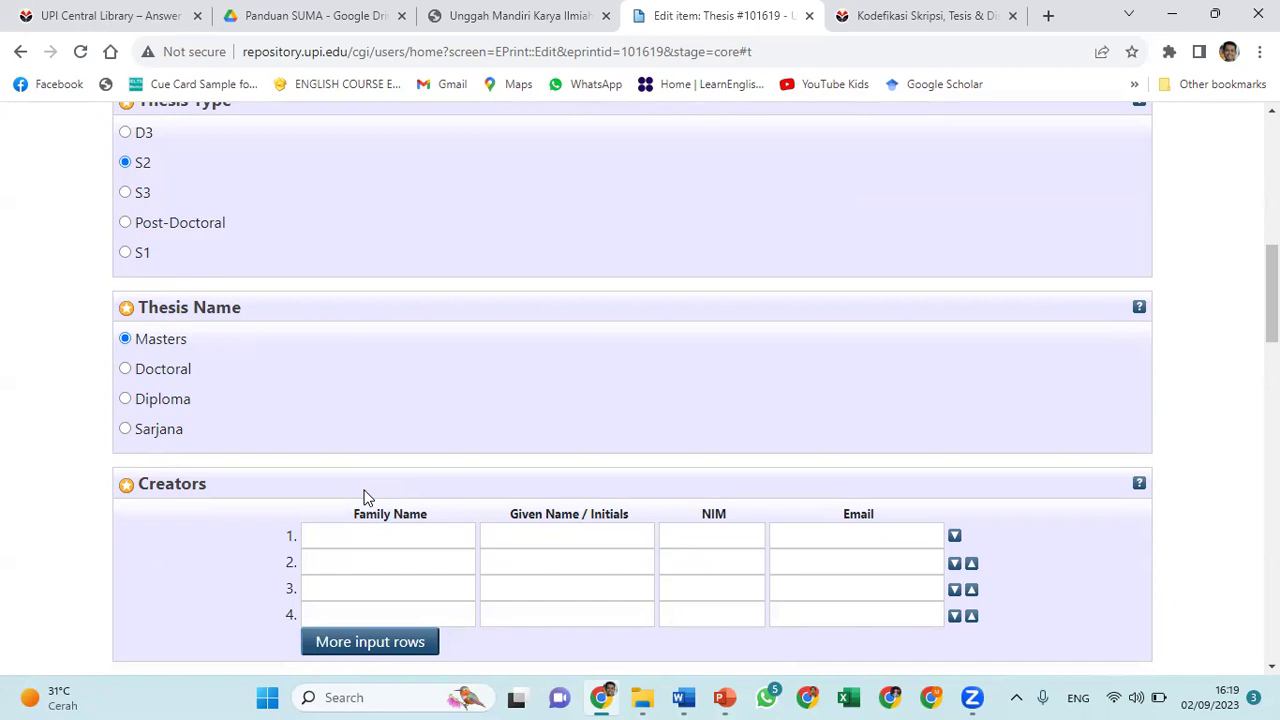
scroll(365, 497, down, 1)
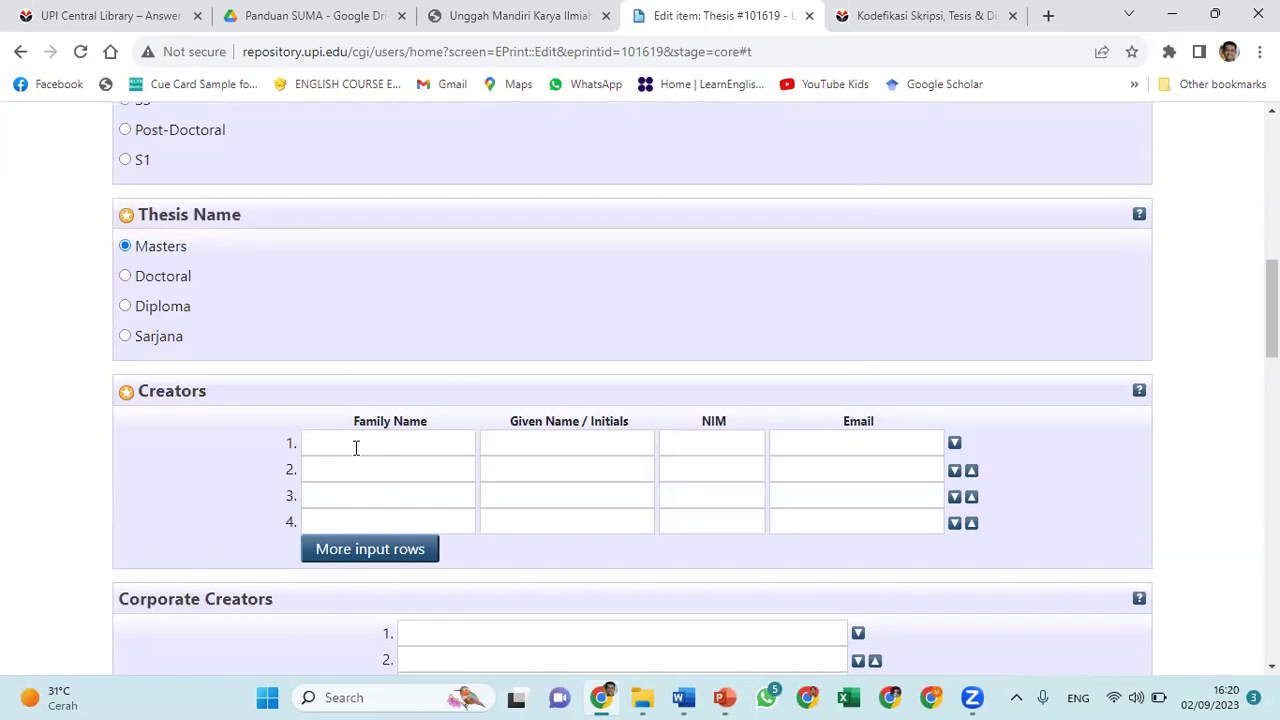
click(355, 447)
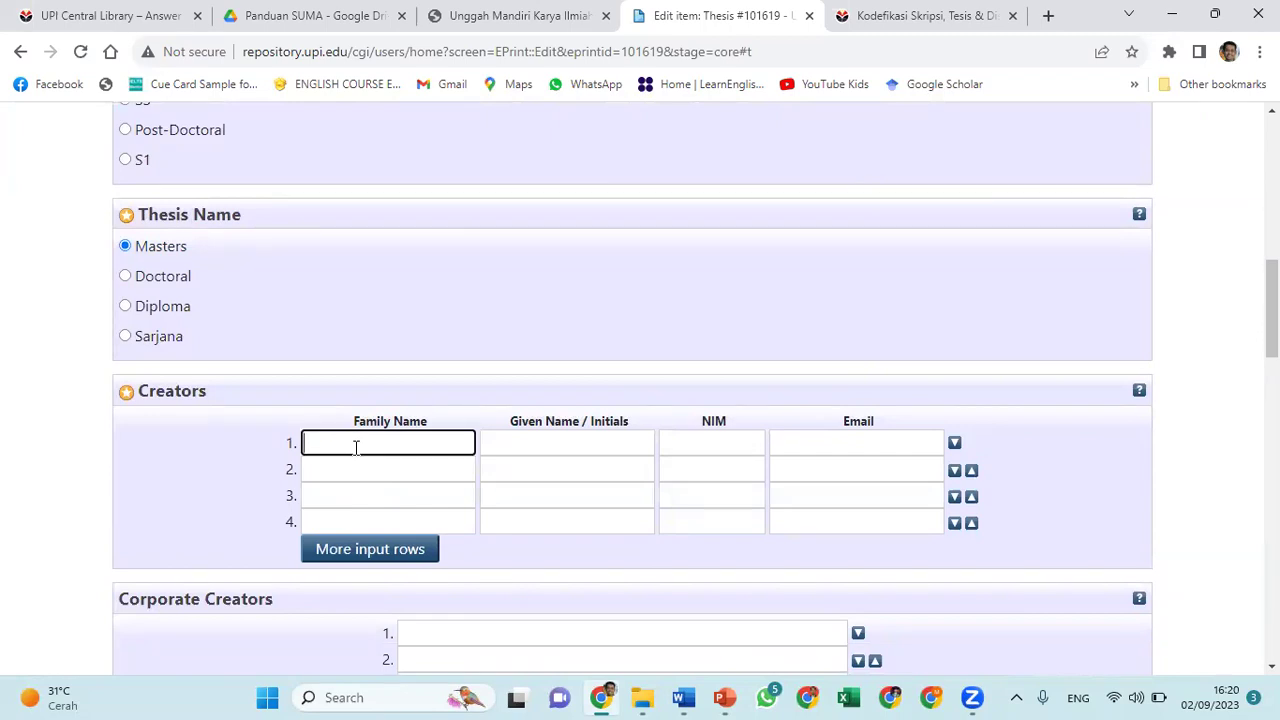
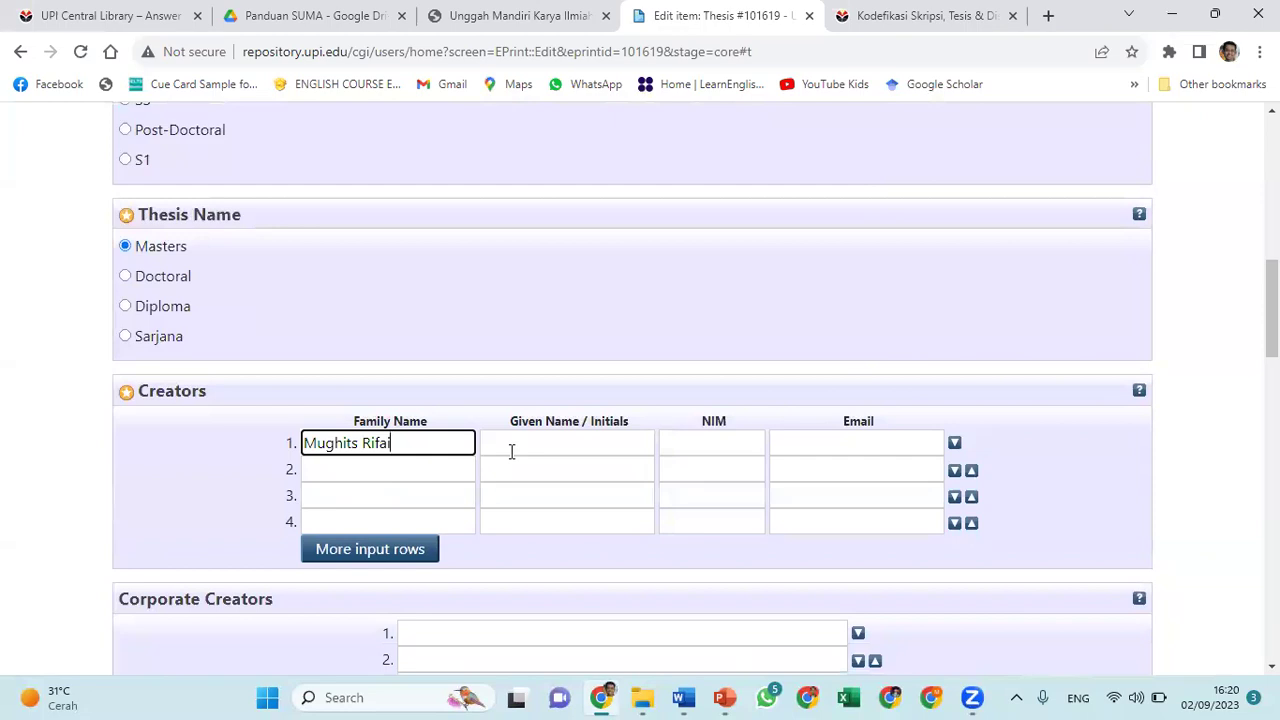
Fill Creators row 1 with the author's name, '-' as given name, the student NIM and e-mail
click(511, 451)
text(-)
click(681, 450)
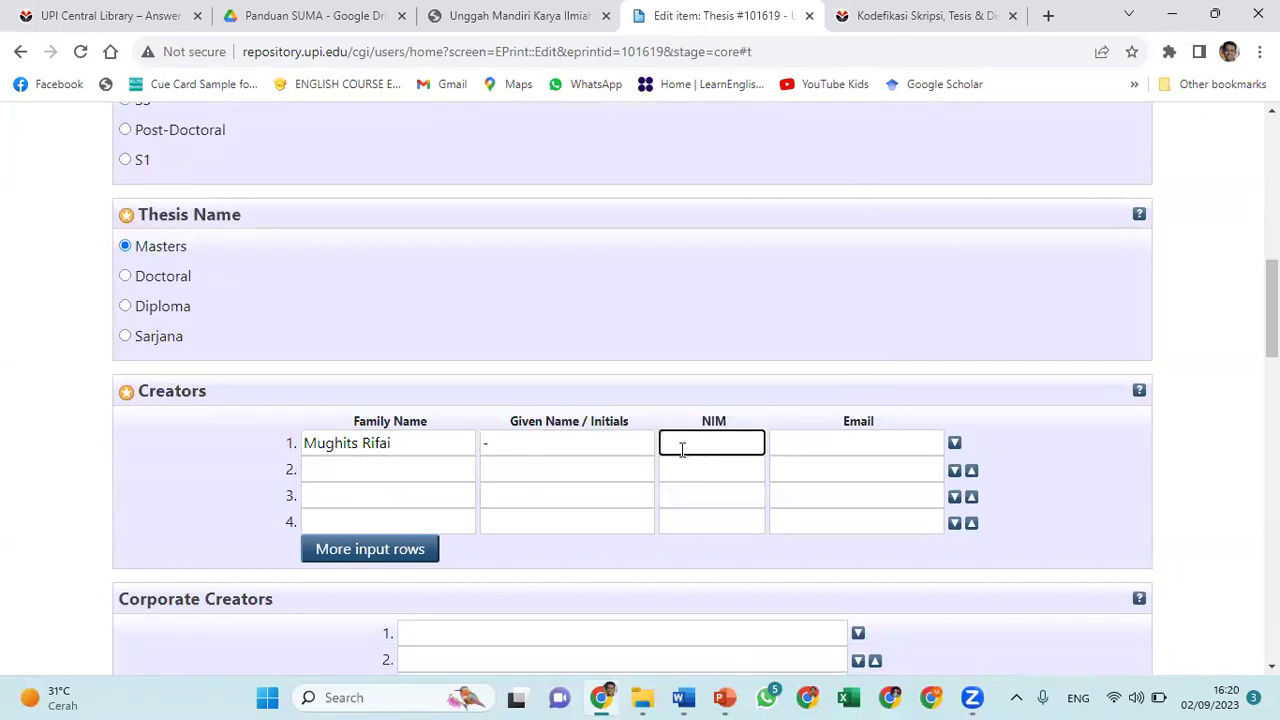
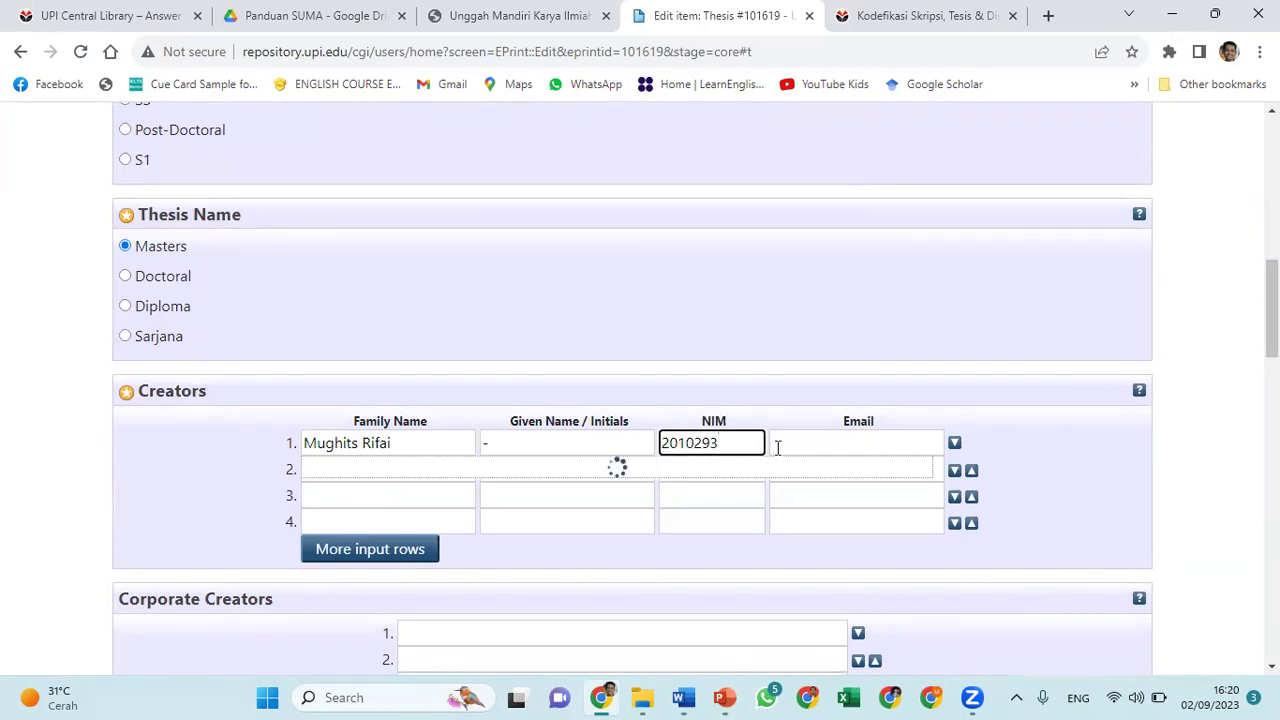
click(792, 450)
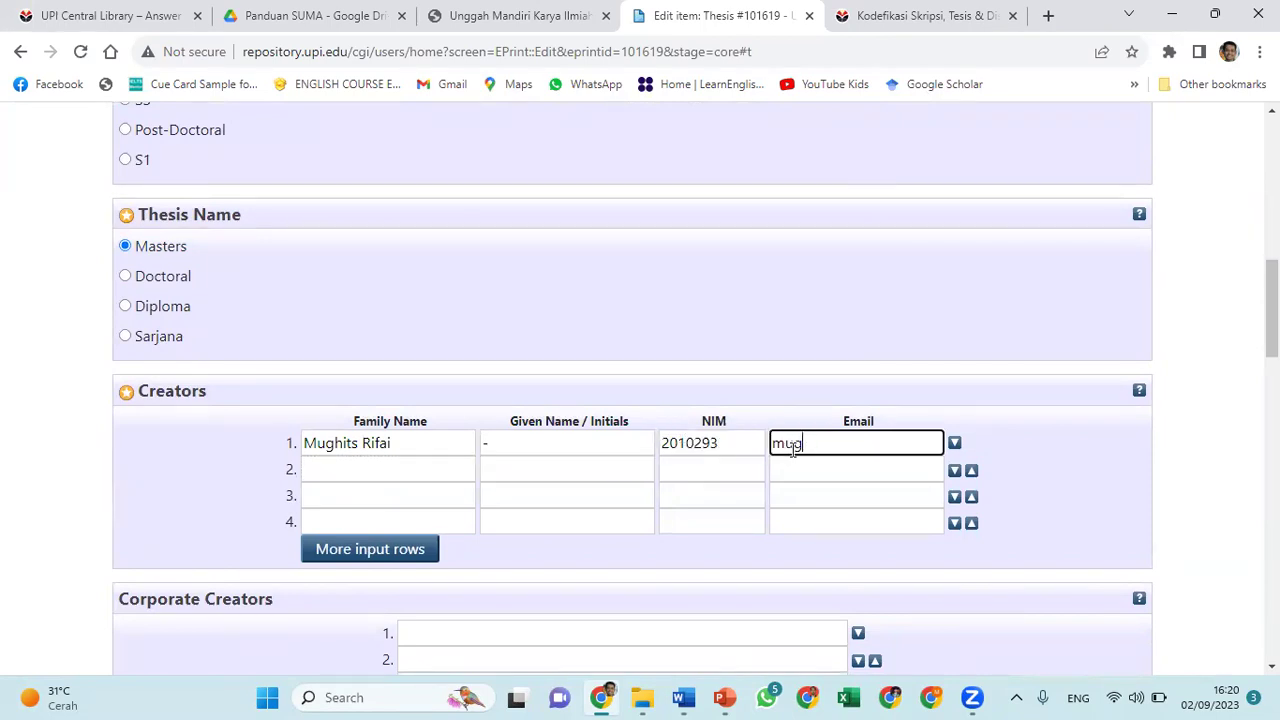
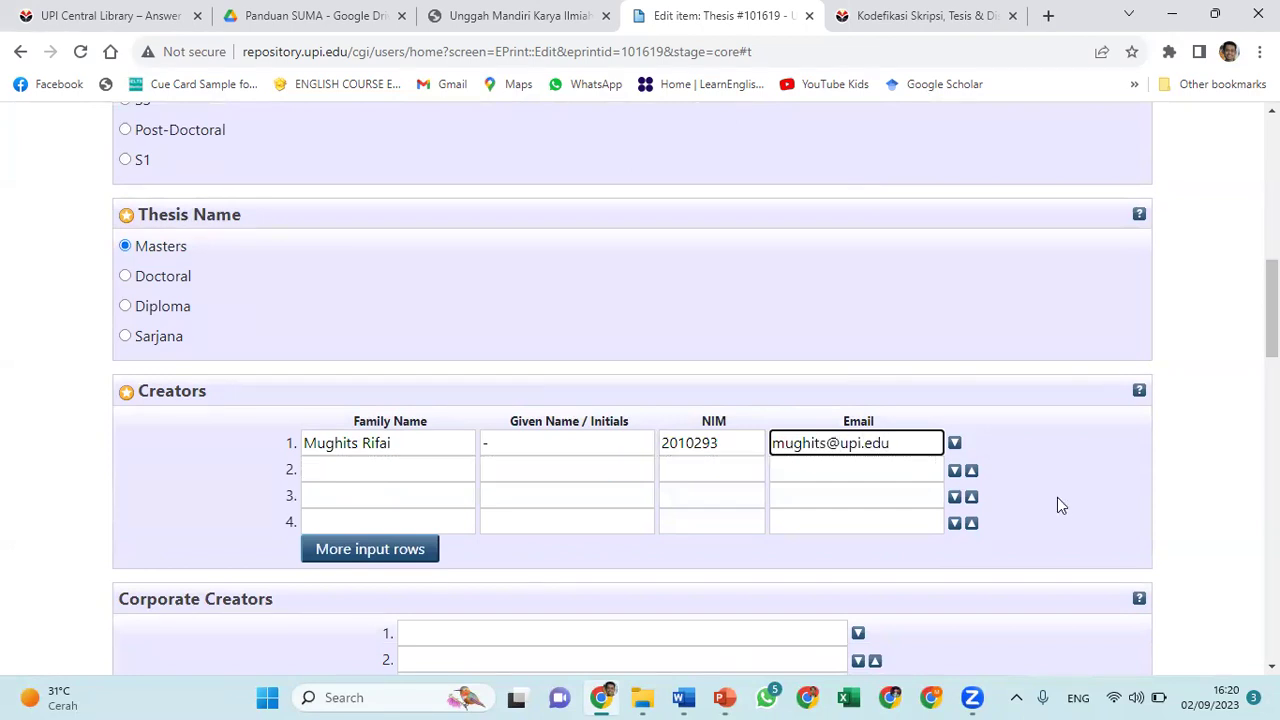
Set the first Contributors row's contribution role to Thesis advisor
scroll(1128, 453, down, 3)
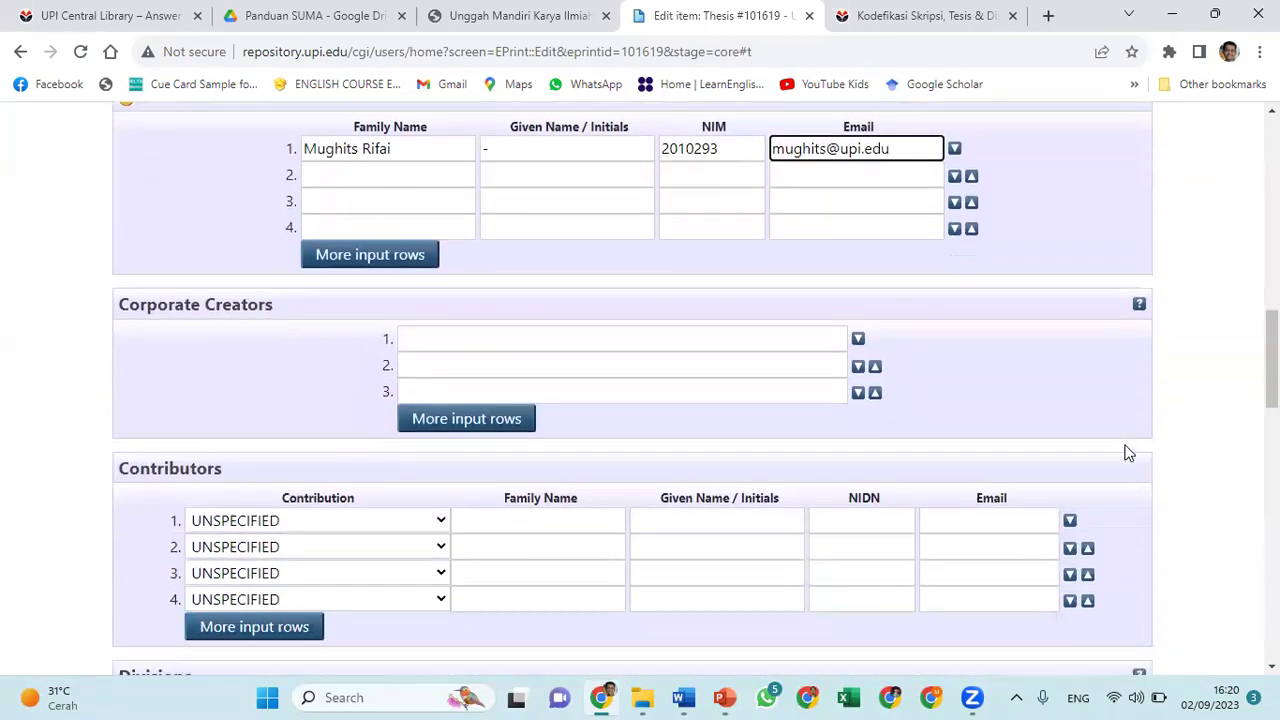
scroll(1128, 453, down, 1)
scroll(1128, 453, down, 1)
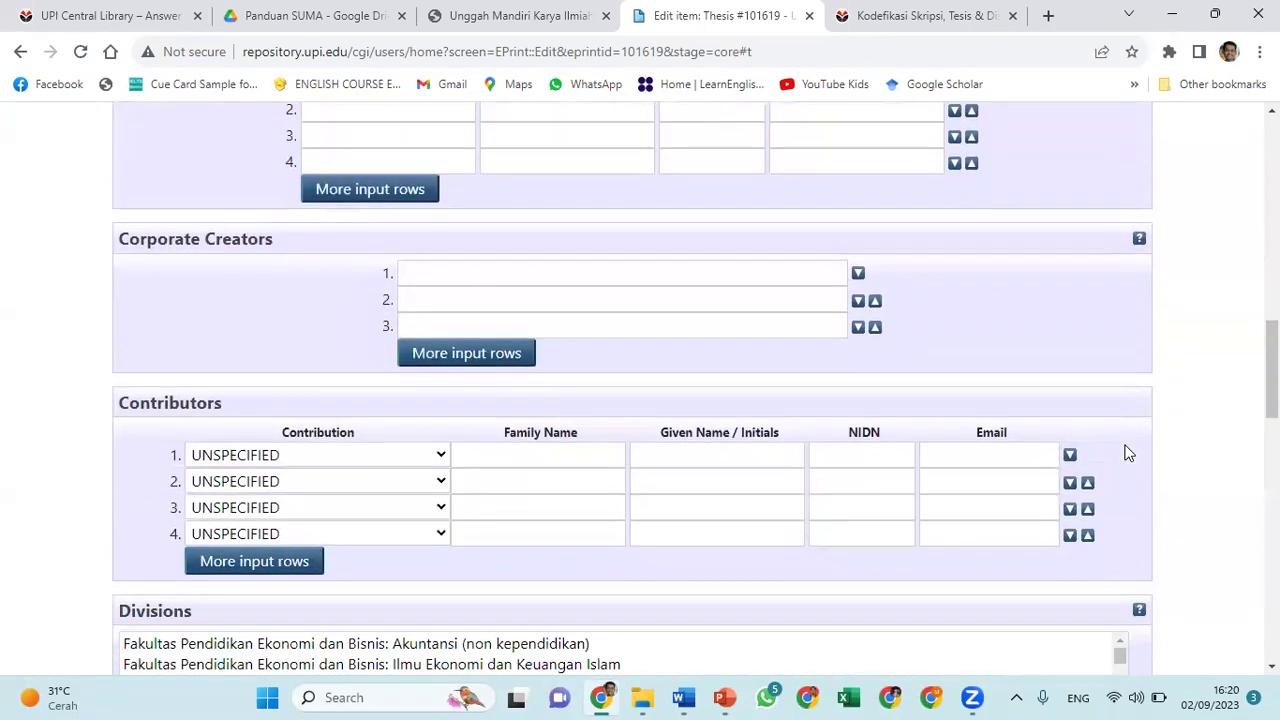
click(441, 456)
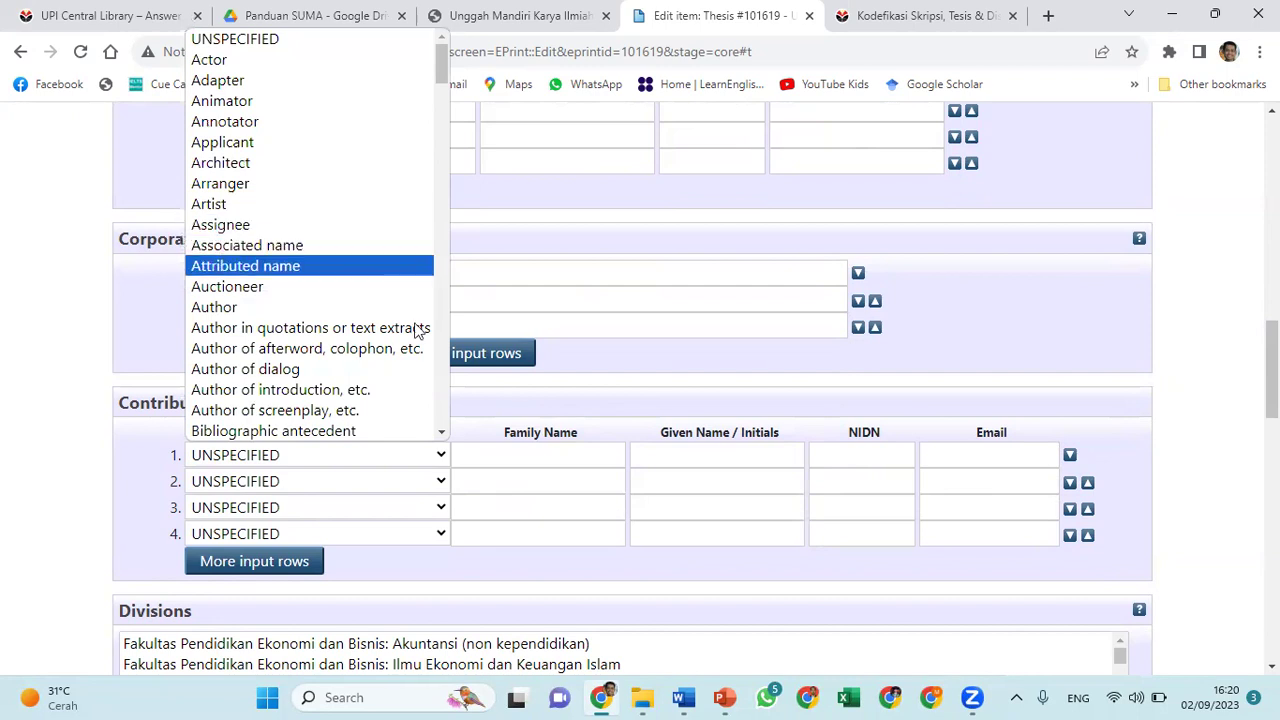
click(442, 432)
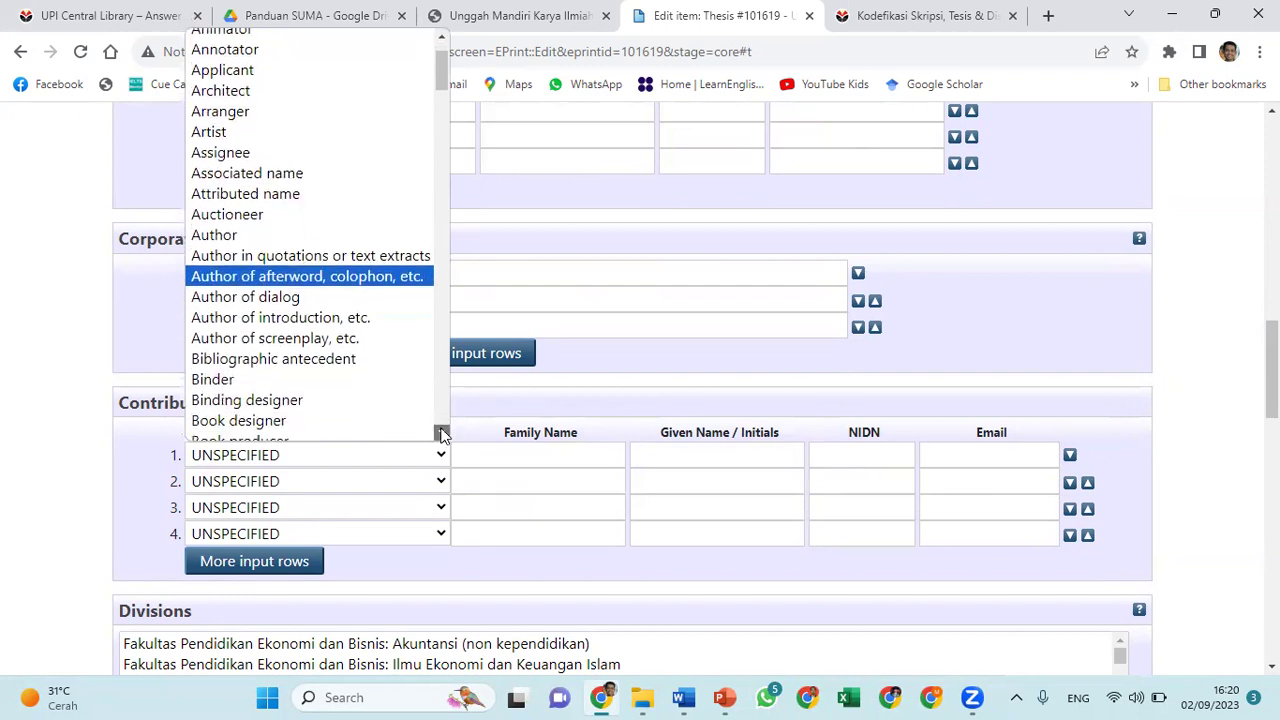
drag(442, 432, 442, 434)
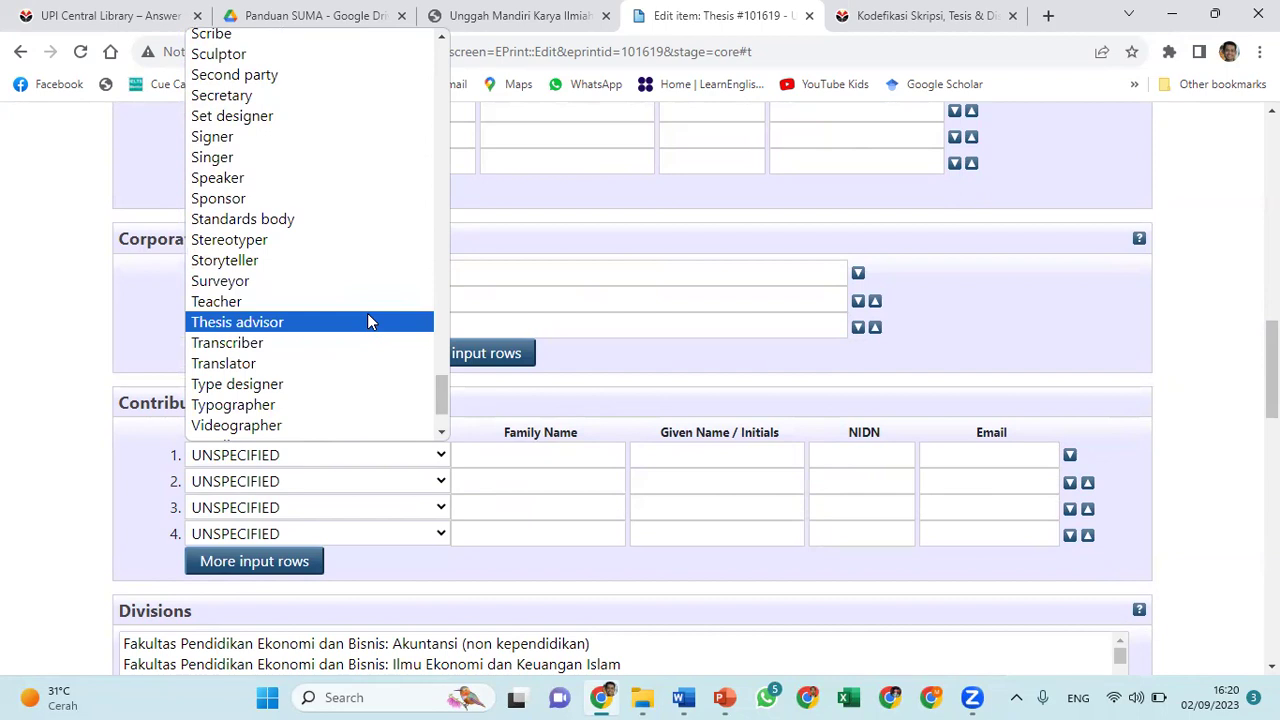
click(367, 321)
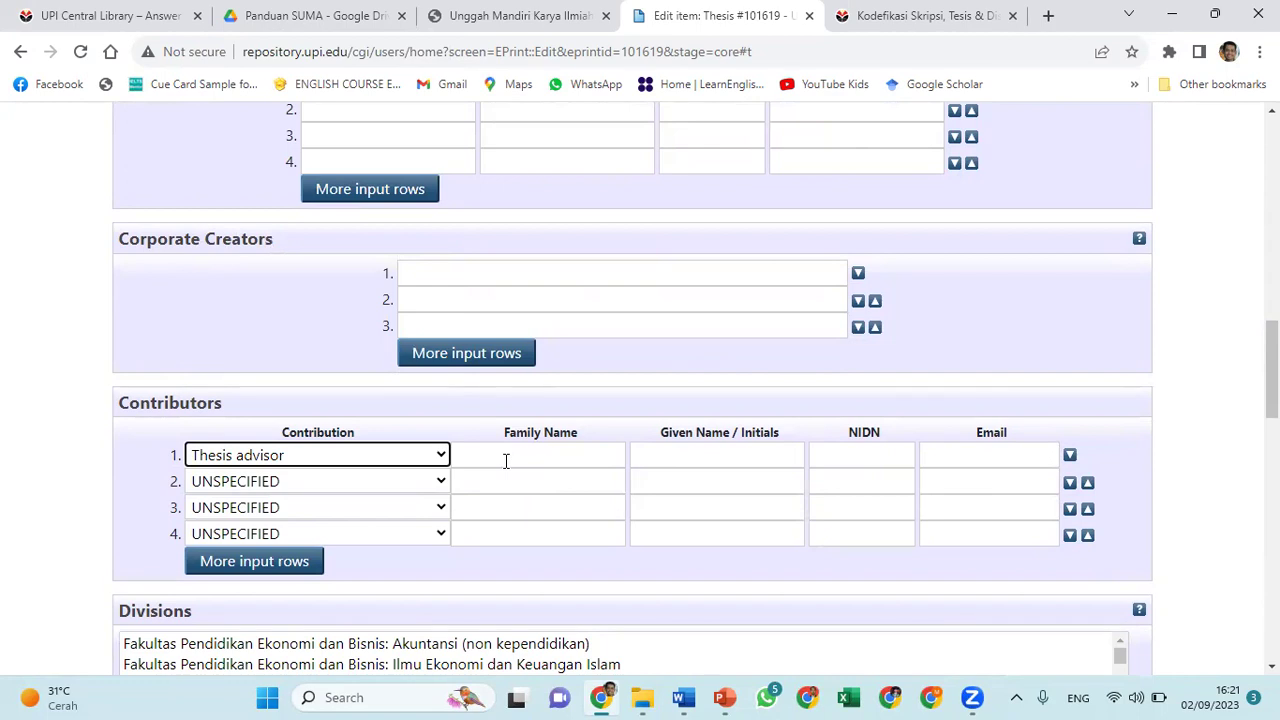
Enter the advisor's full name as the contributor's family name
click(506, 461)
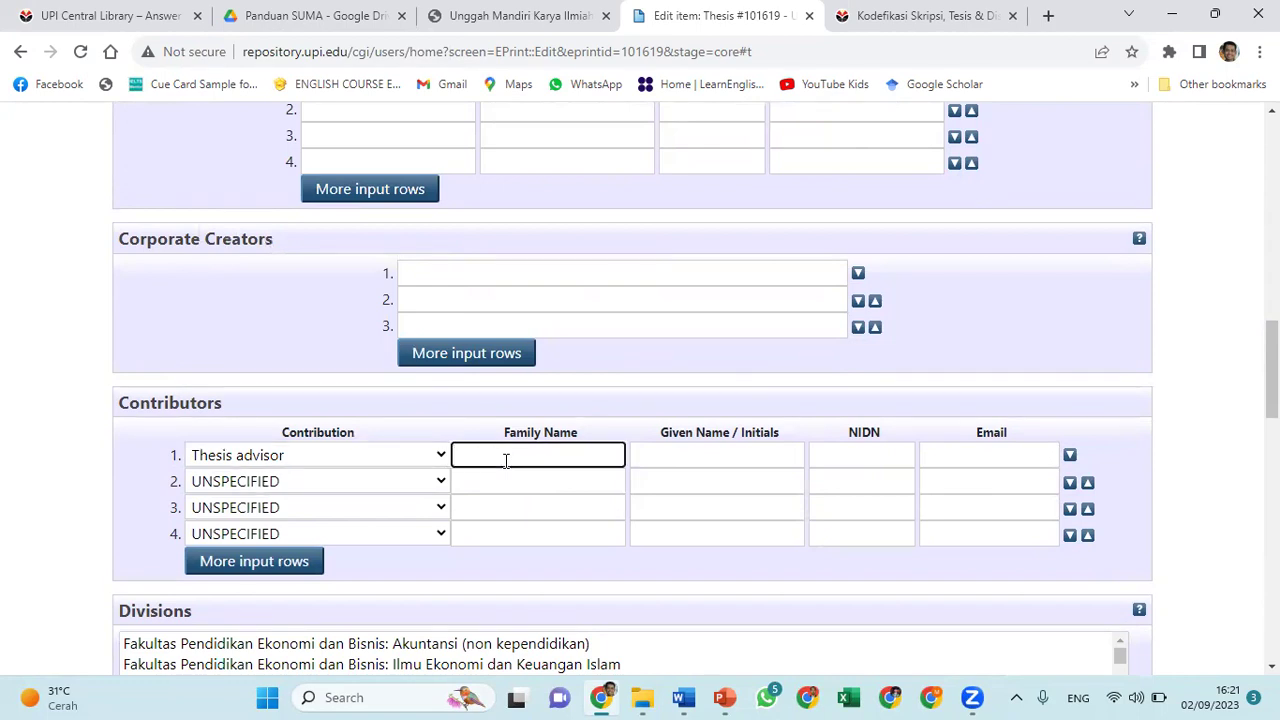
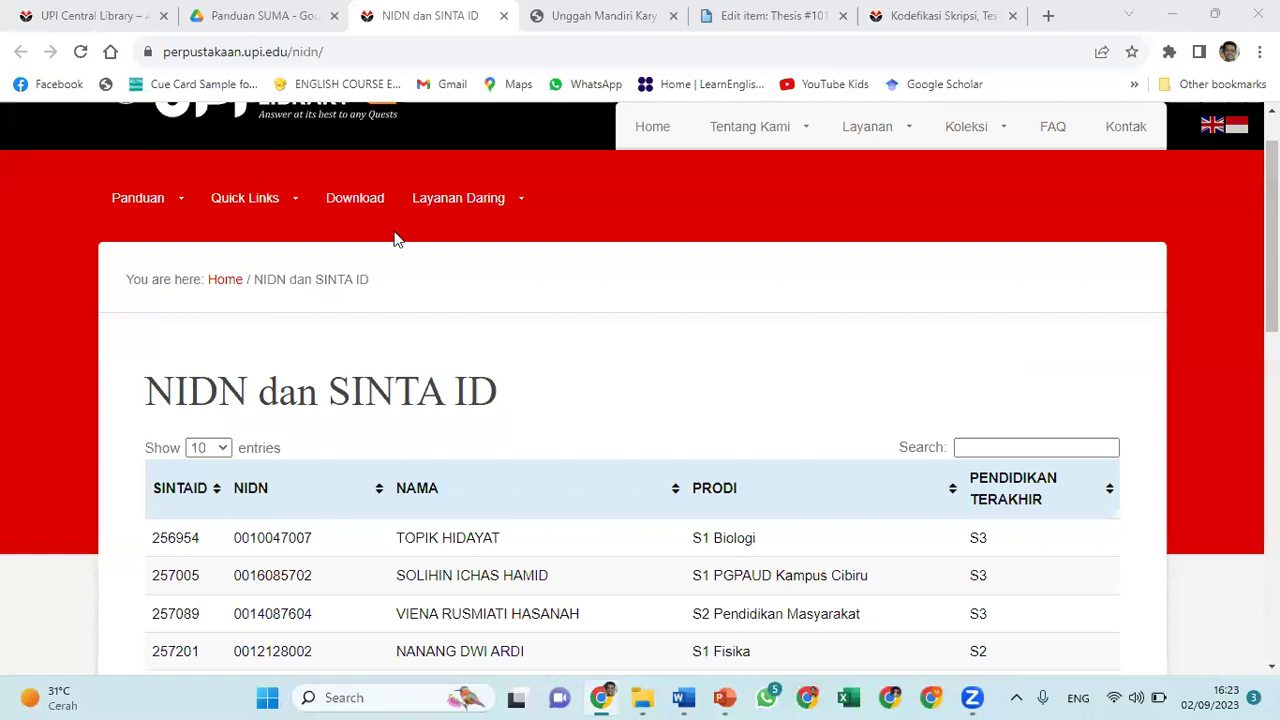
Search the NIDN and SINTA ID table by the advisor's surname and select their NIDN
click(375, 52)
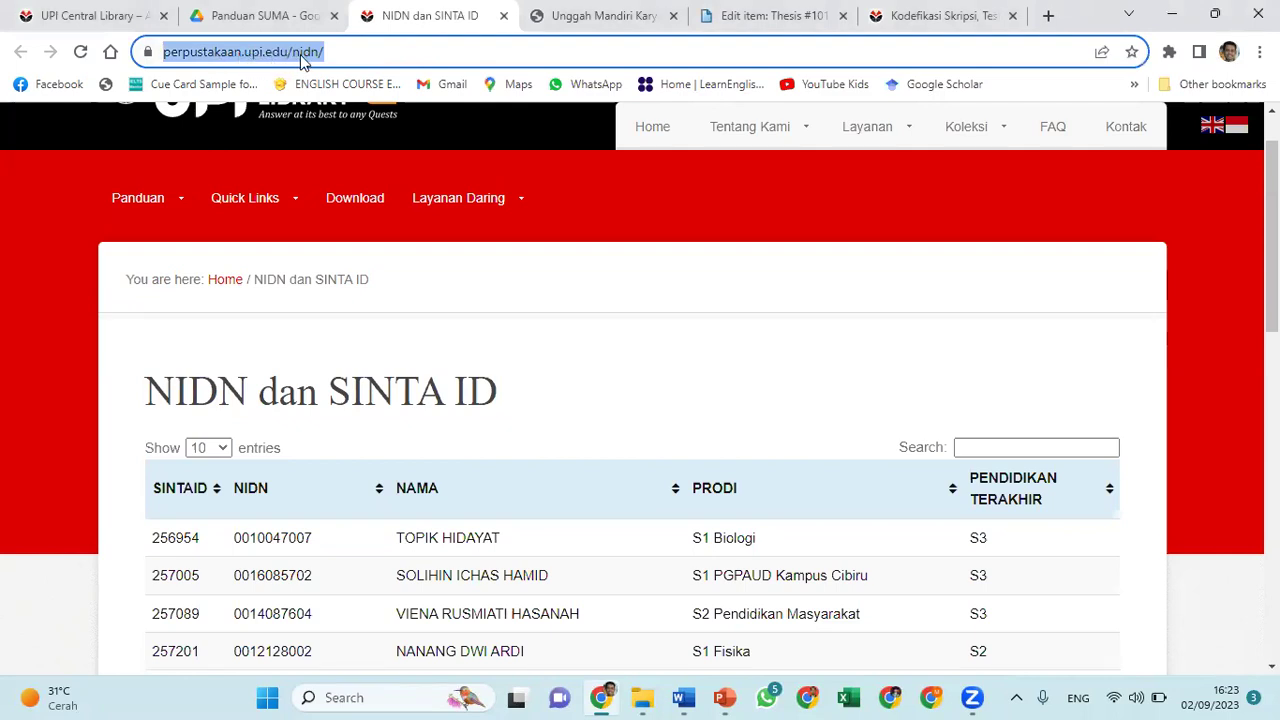
click(568, 421)
scroll(568, 421, down, 2)
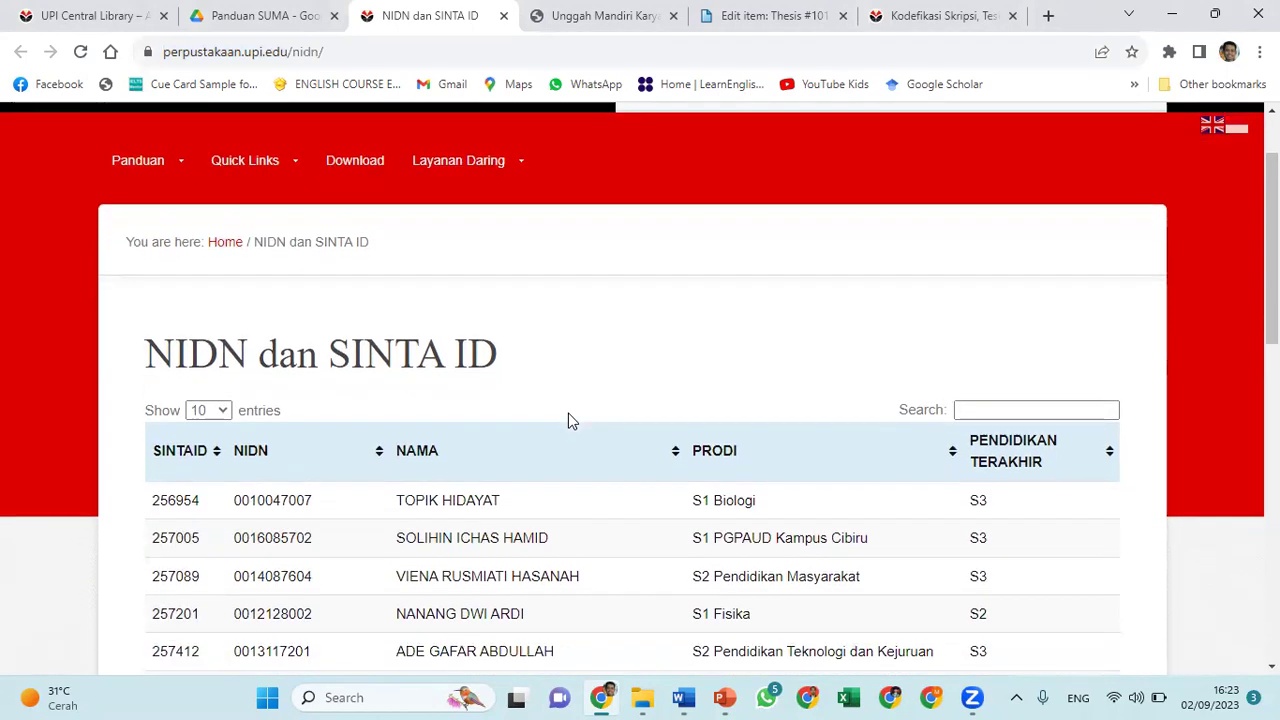
scroll(568, 421, down, 1)
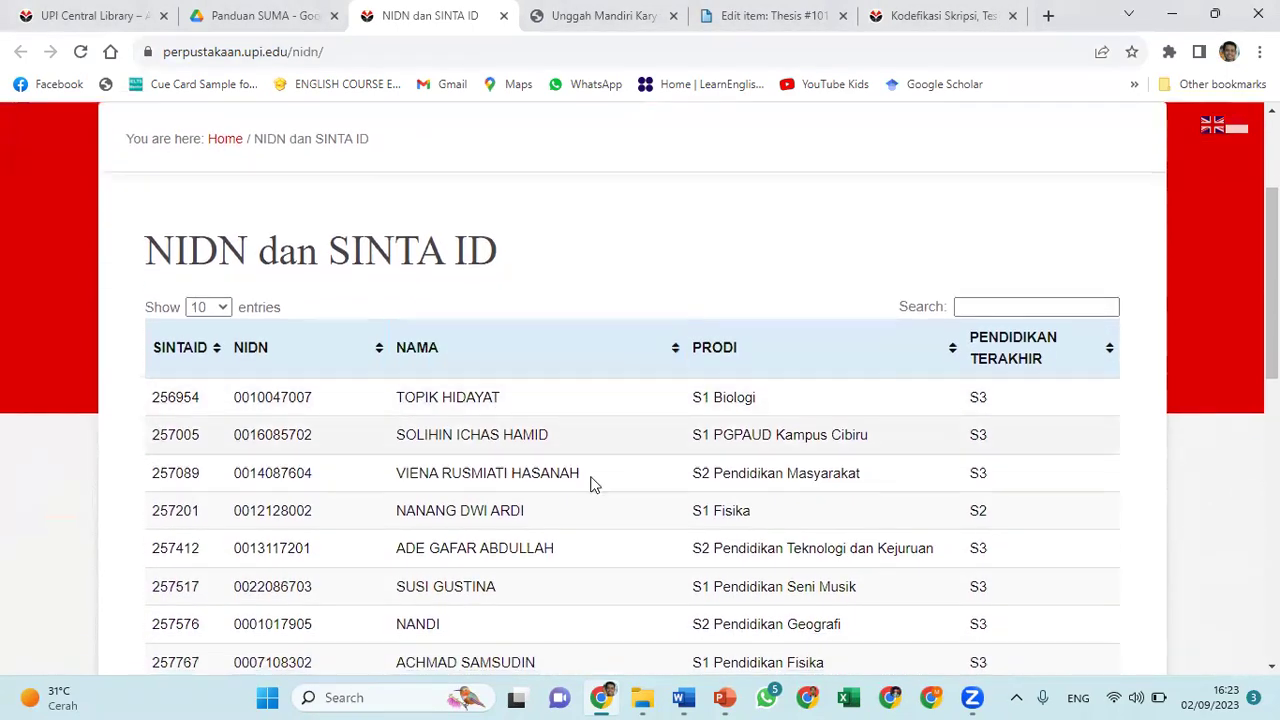
click(995, 309)
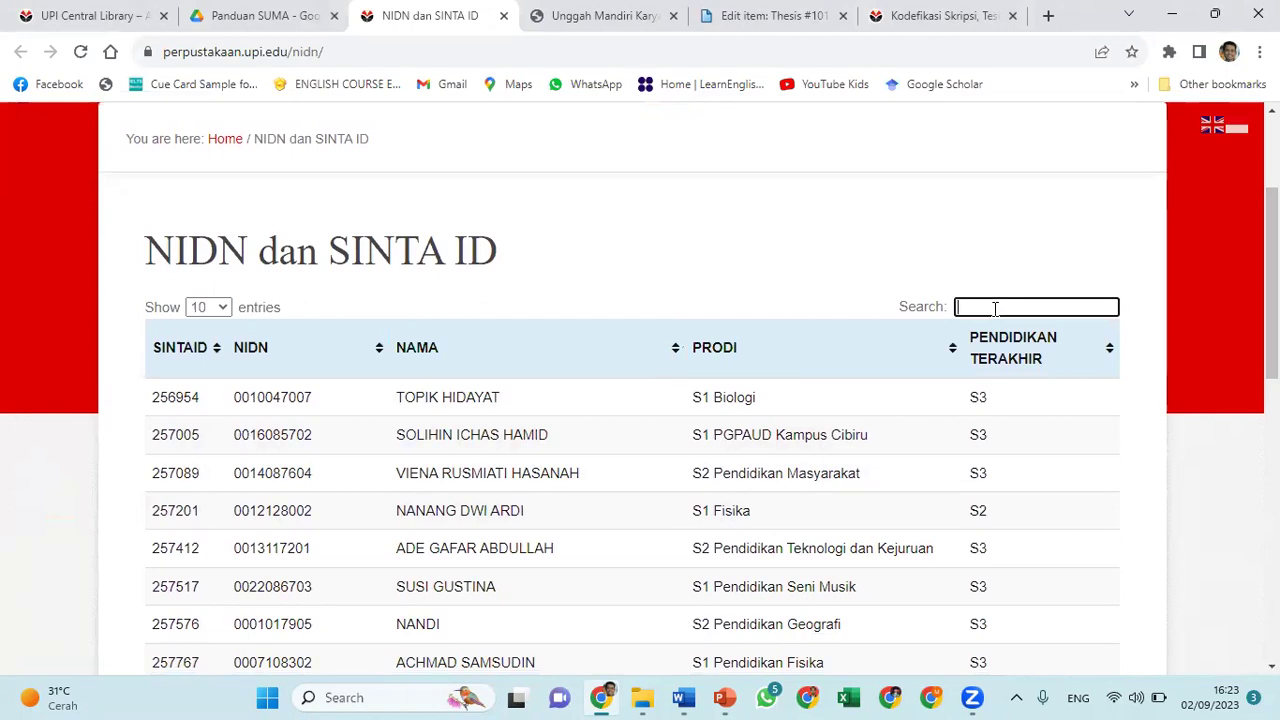
text(lengkam)
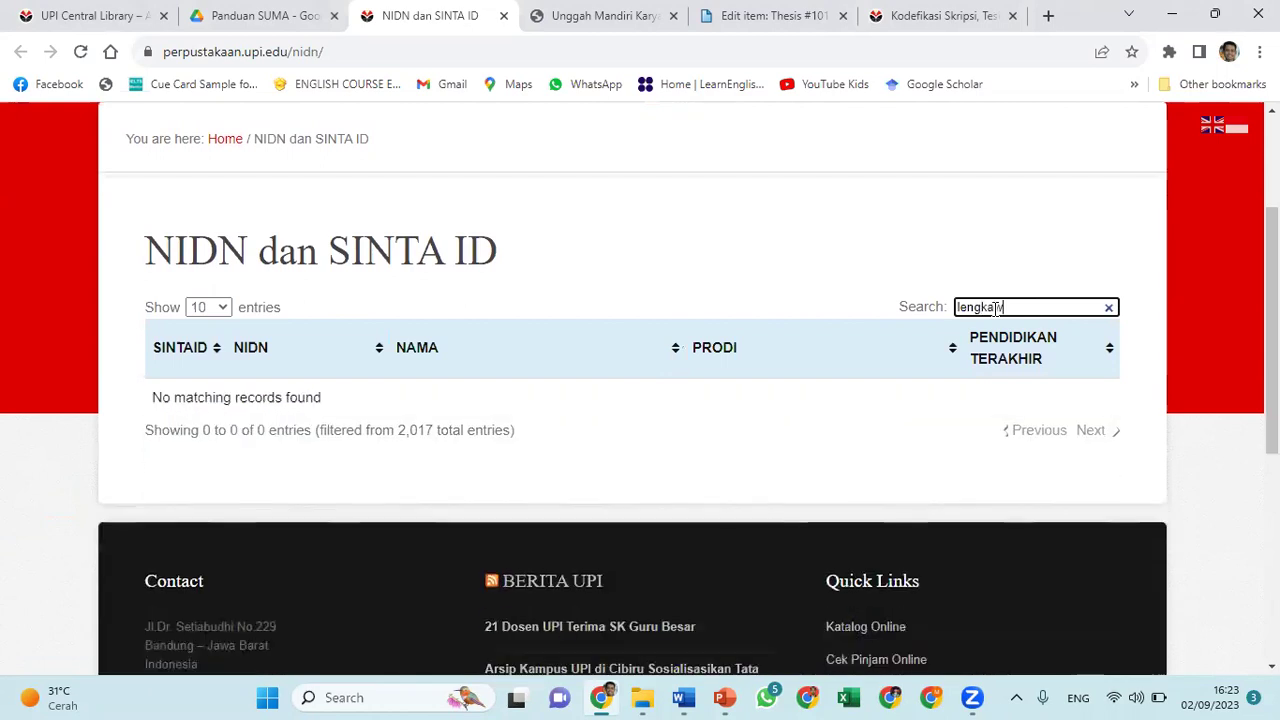
key(BackSpace)
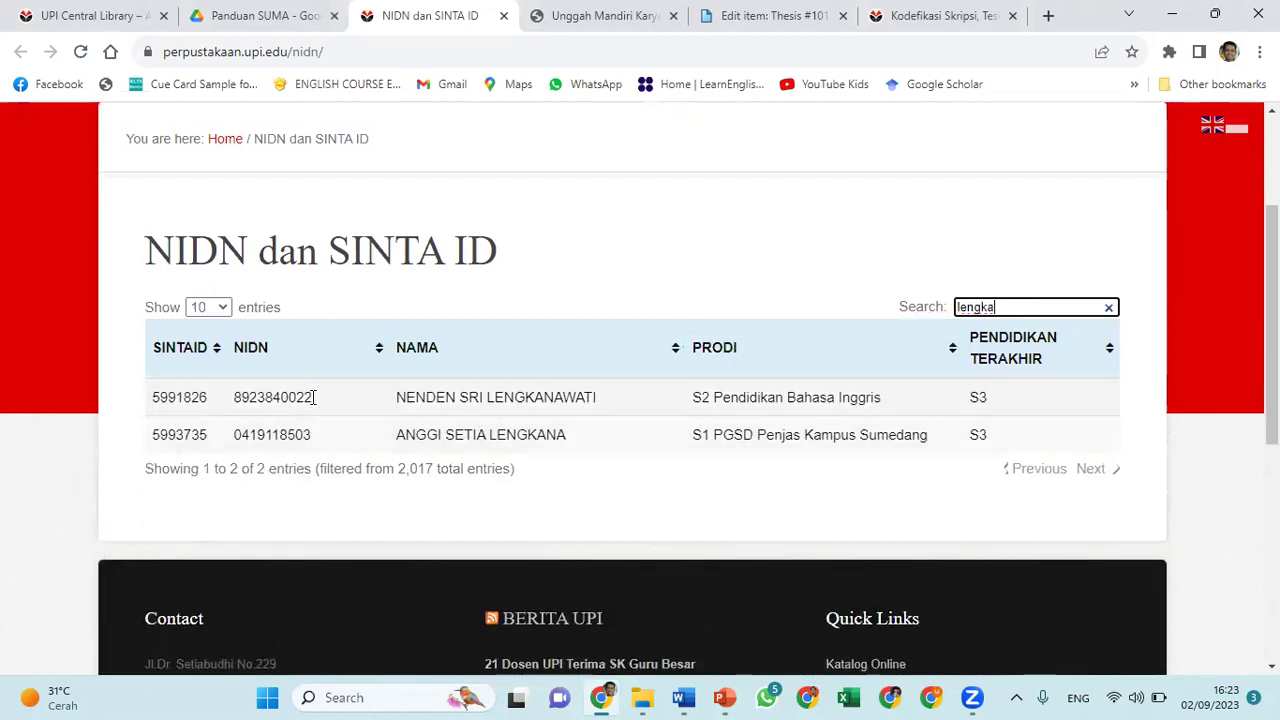
drag(312, 397, 236, 398)
key(ctrl+c)
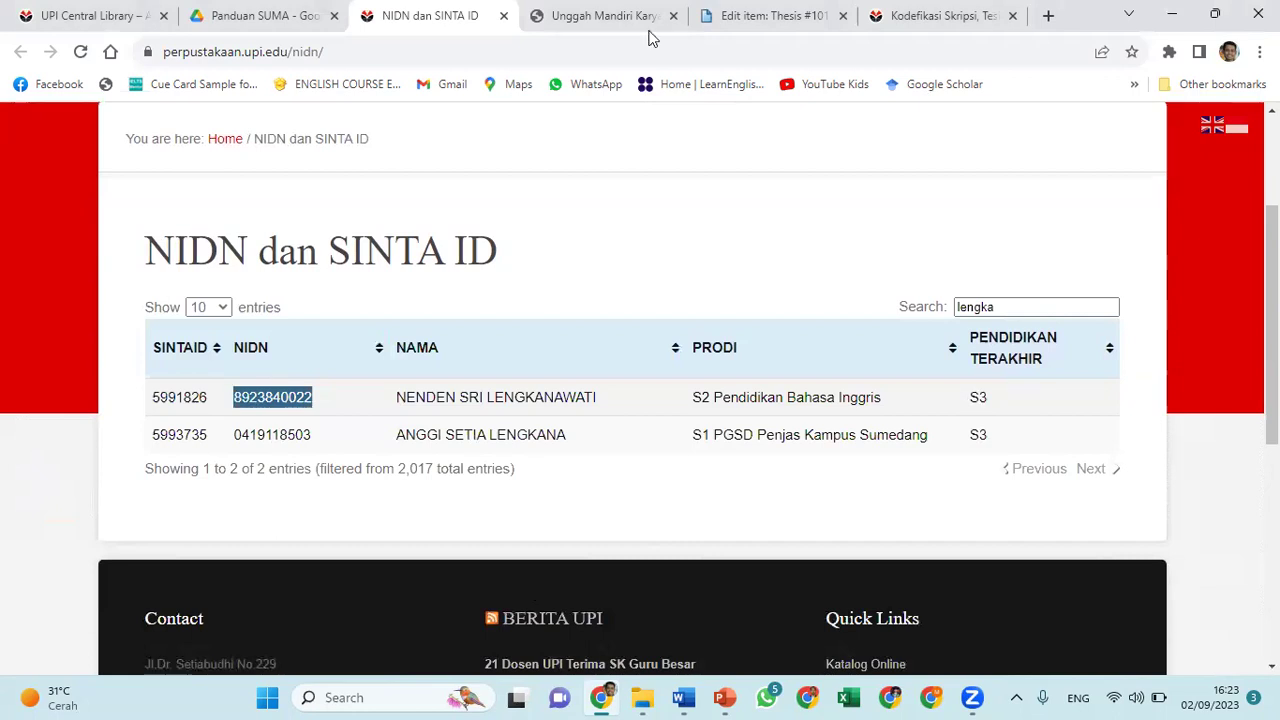
Give the first advisor '-' as given name and paste their NIDN
click(755, 18)
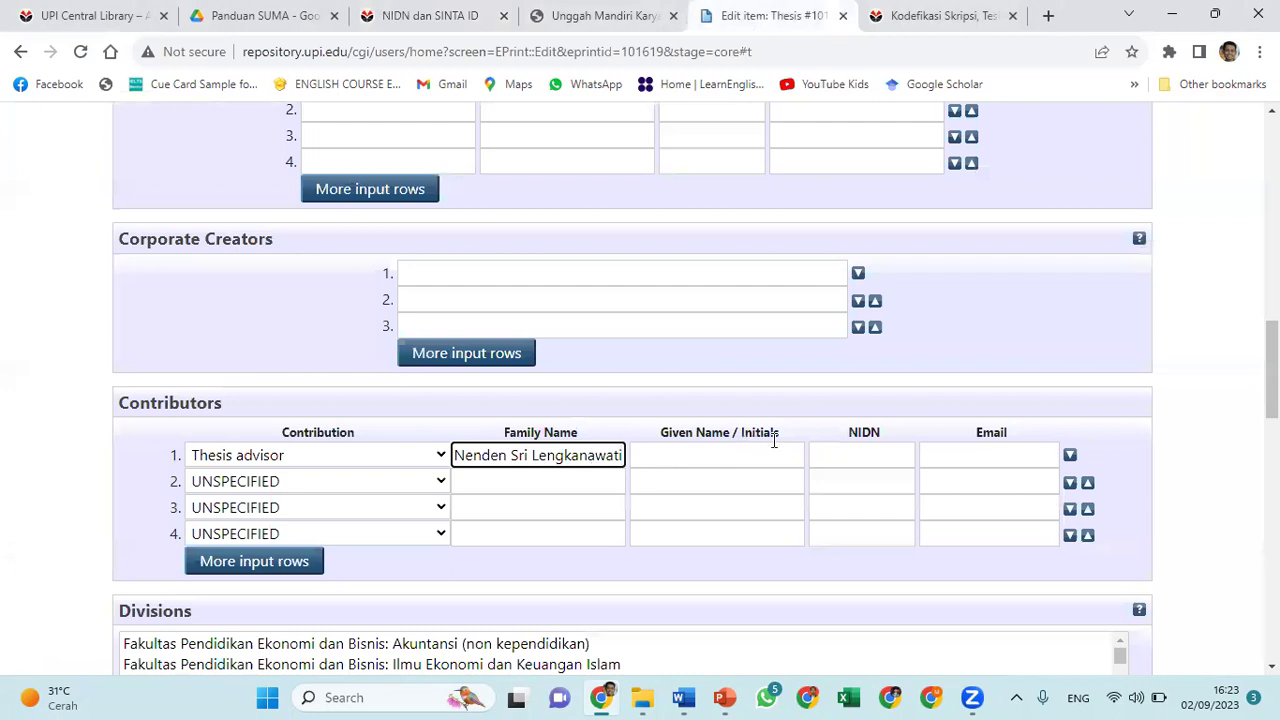
click(705, 455)
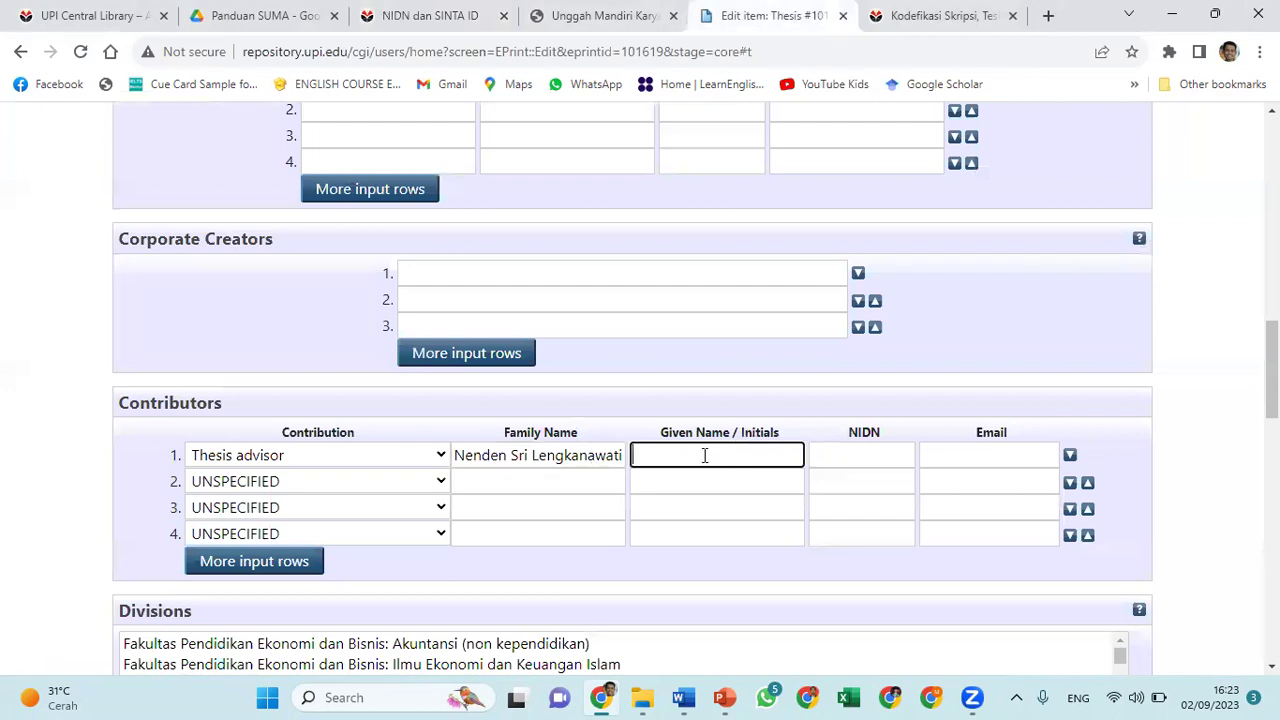
text(-)
click(824, 468)
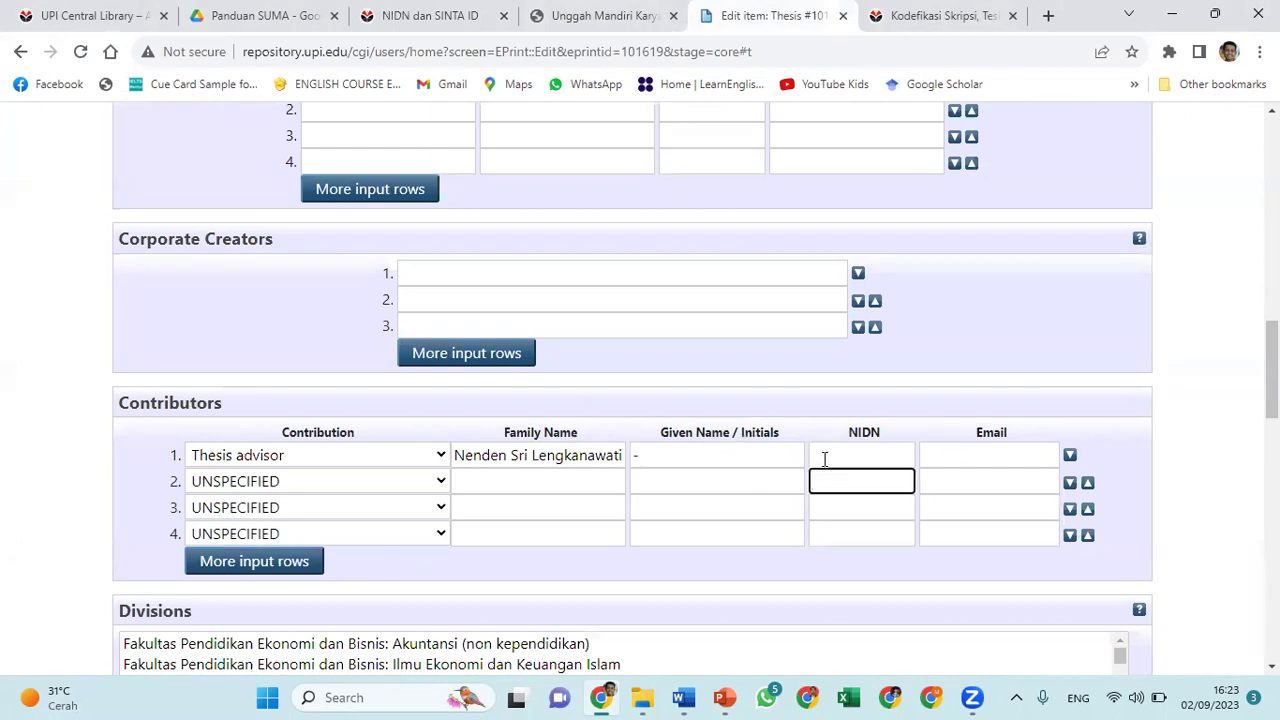
click(826, 454)
key(ctrl+v)
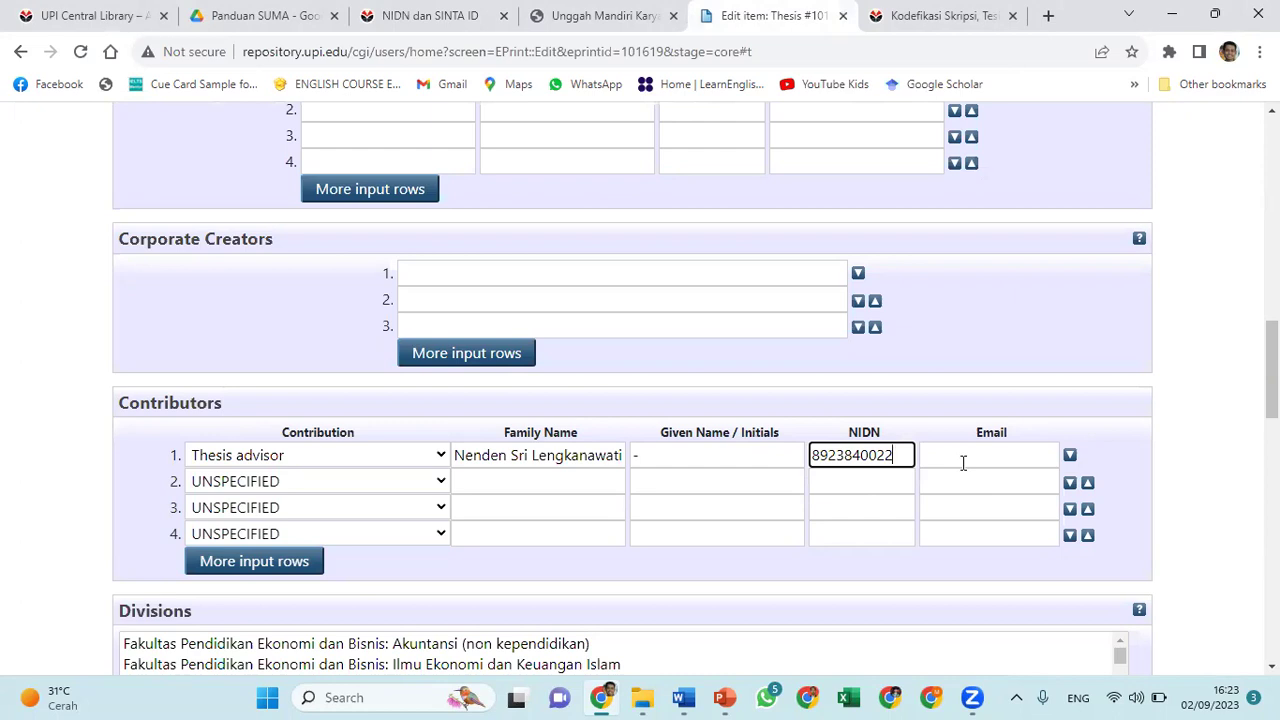
Enter the first advisor's e-mail address in the Contributors row
click(437, 12)
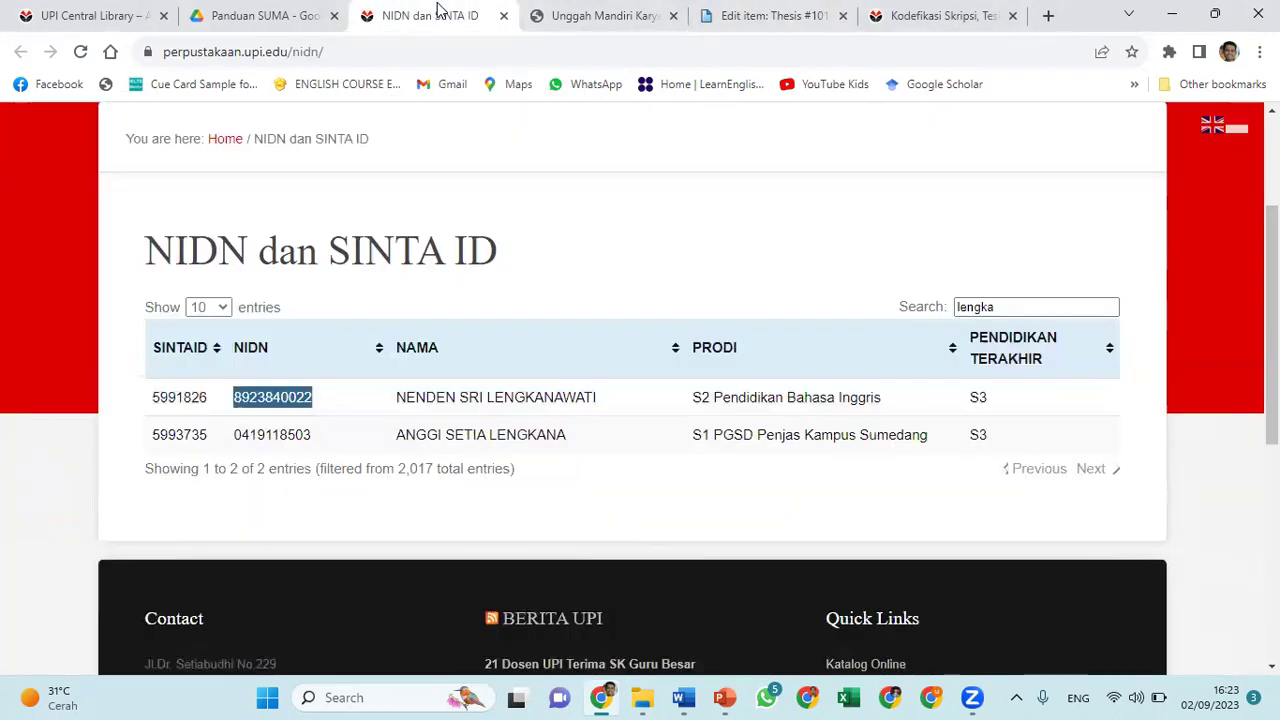
click(579, 15)
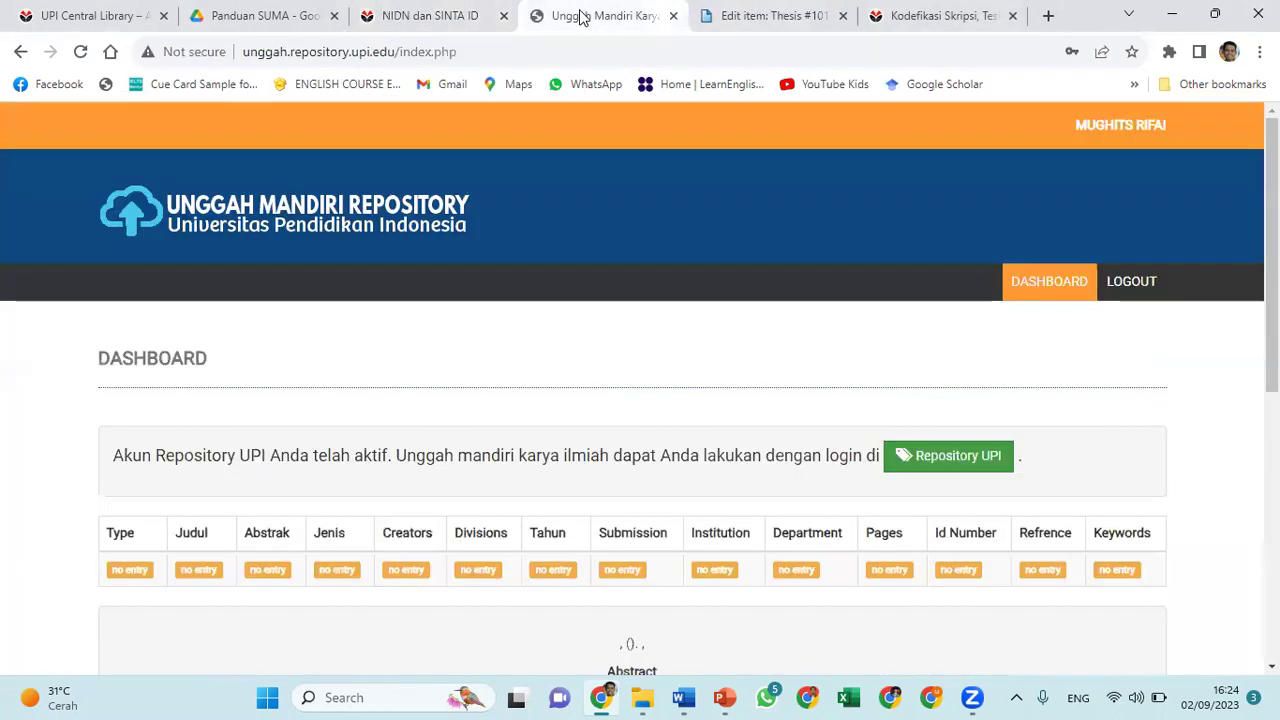
click(435, 18)
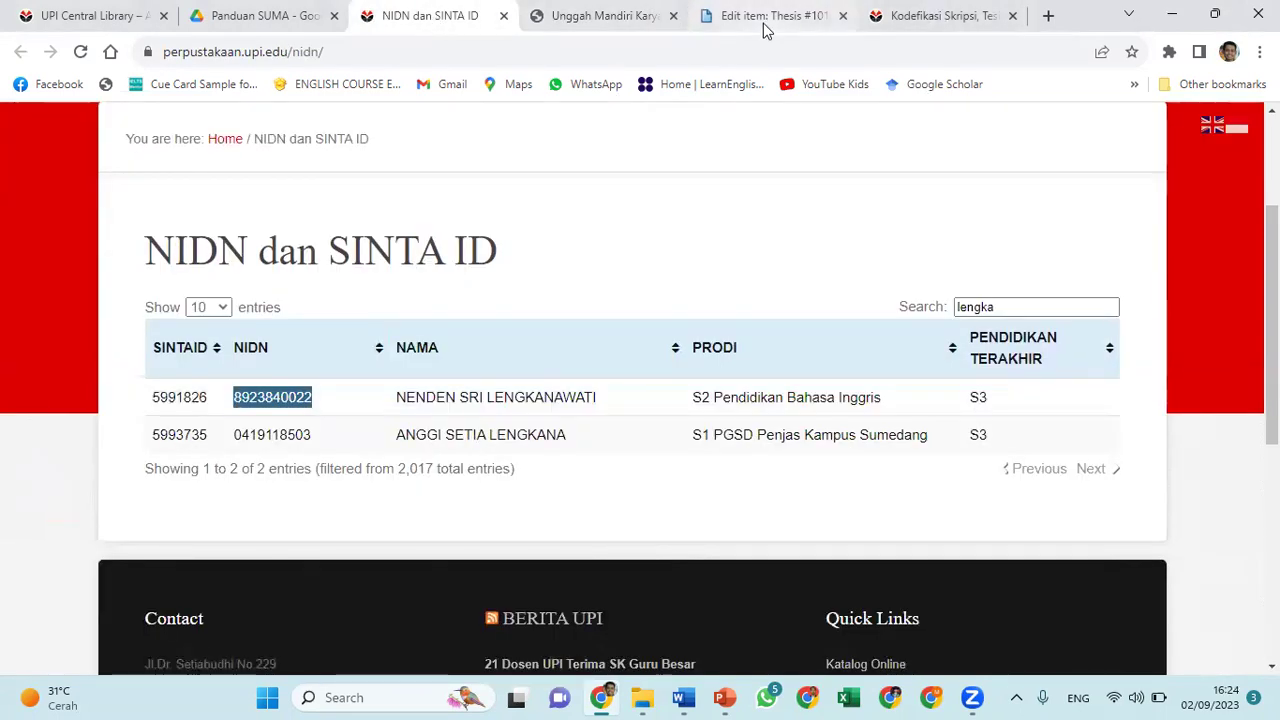
click(764, 25)
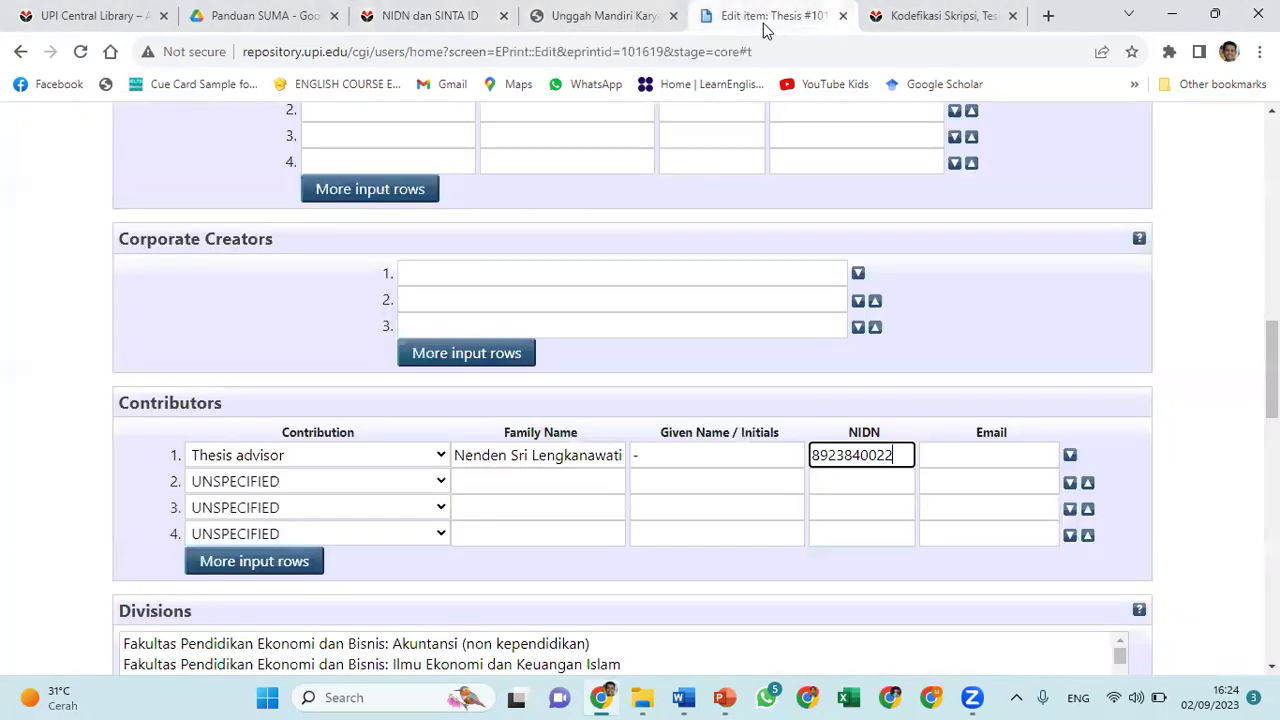
click(968, 459)
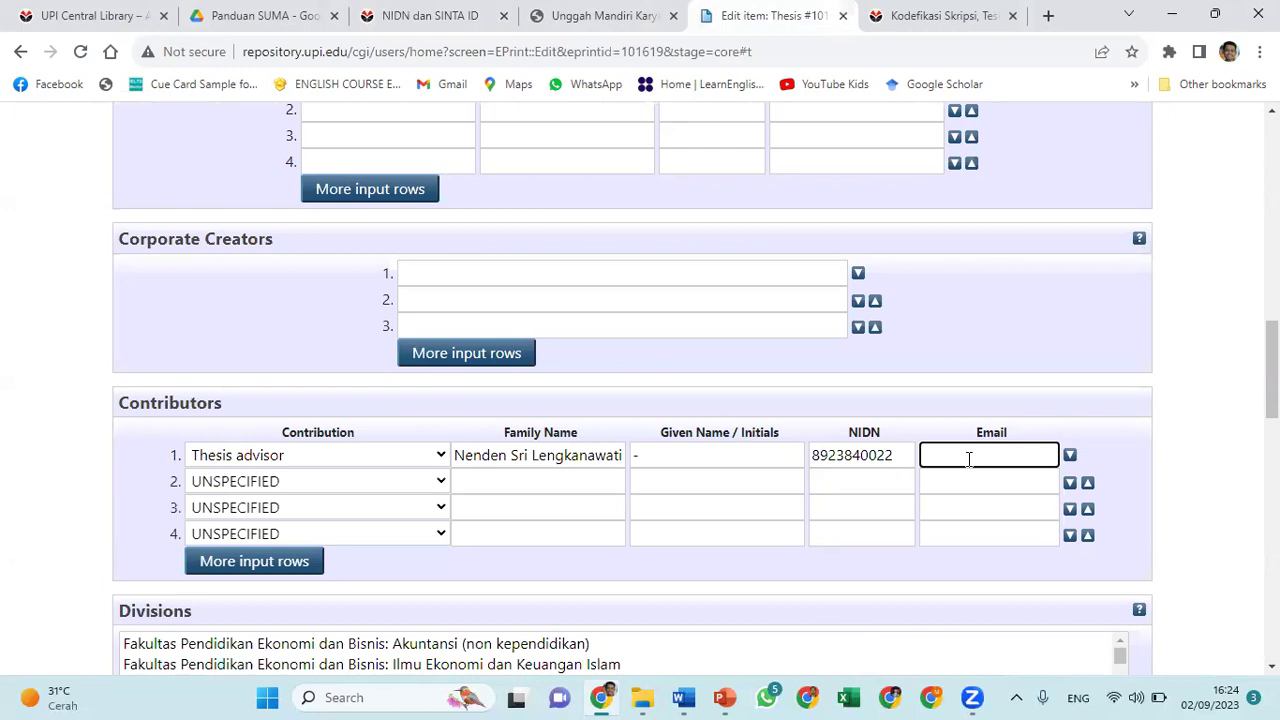
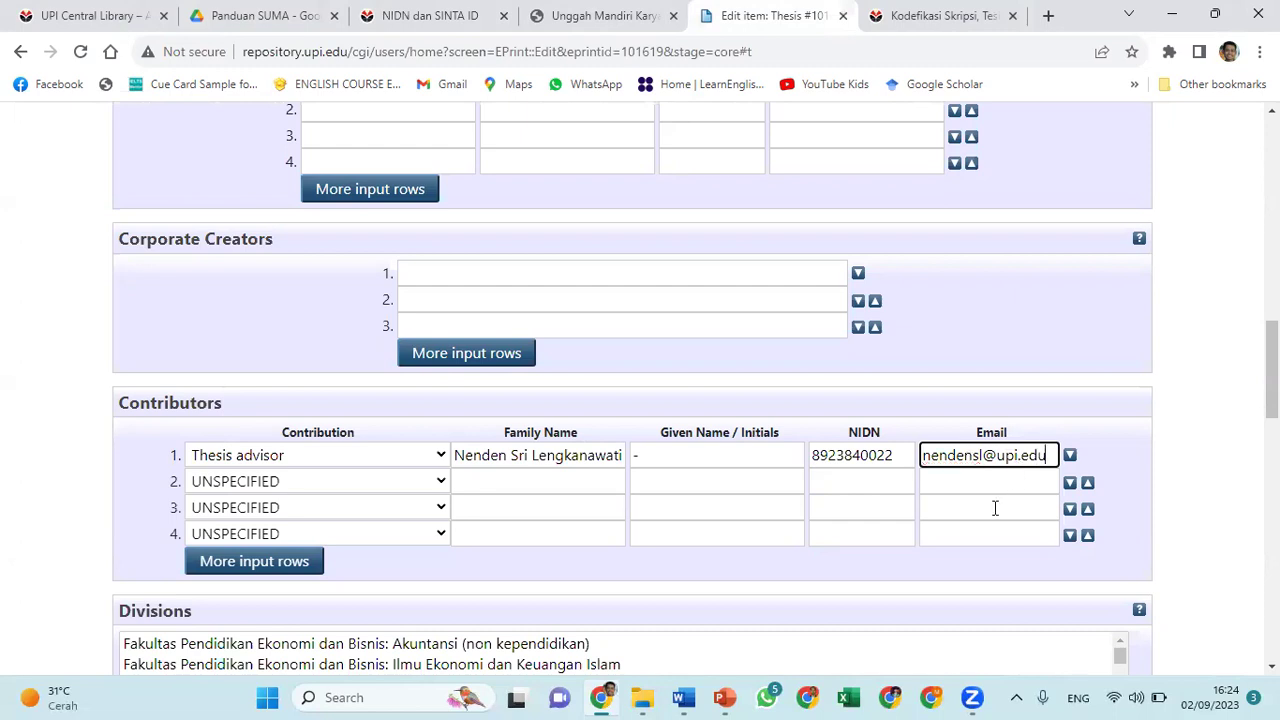
mouse_move(968, 697)
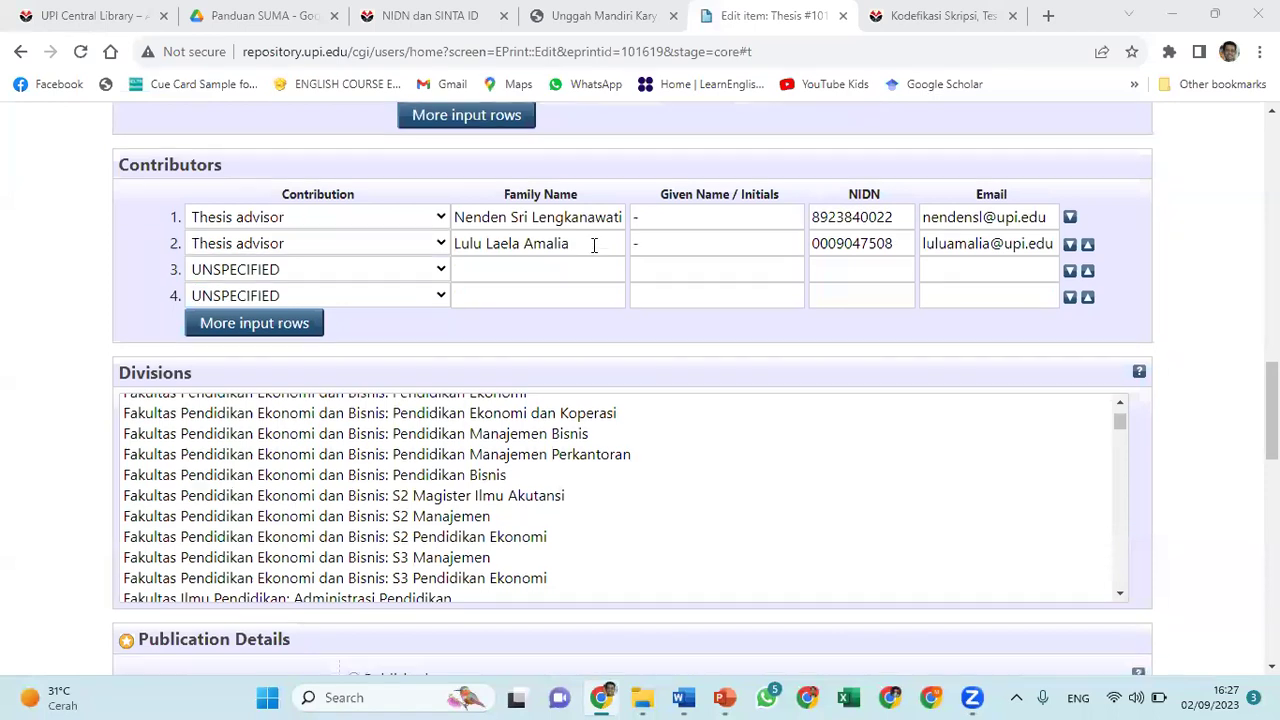
scroll(594, 246, down, 3)
Choose Jurusan Pendidikan Bahasa Inggris: Program Studi Pendidikan Bahasa Inggris in the Divisions list
scroll(594, 246, down, 1)
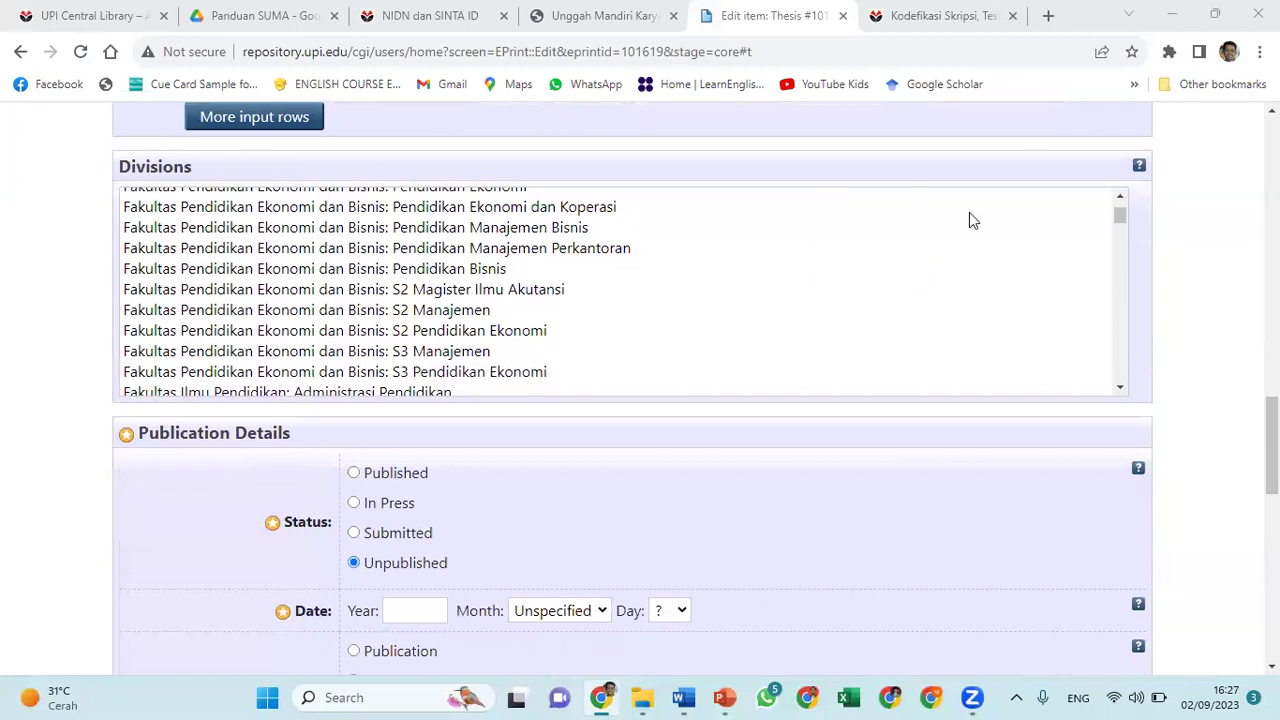
click(1121, 197)
click(1121, 197)
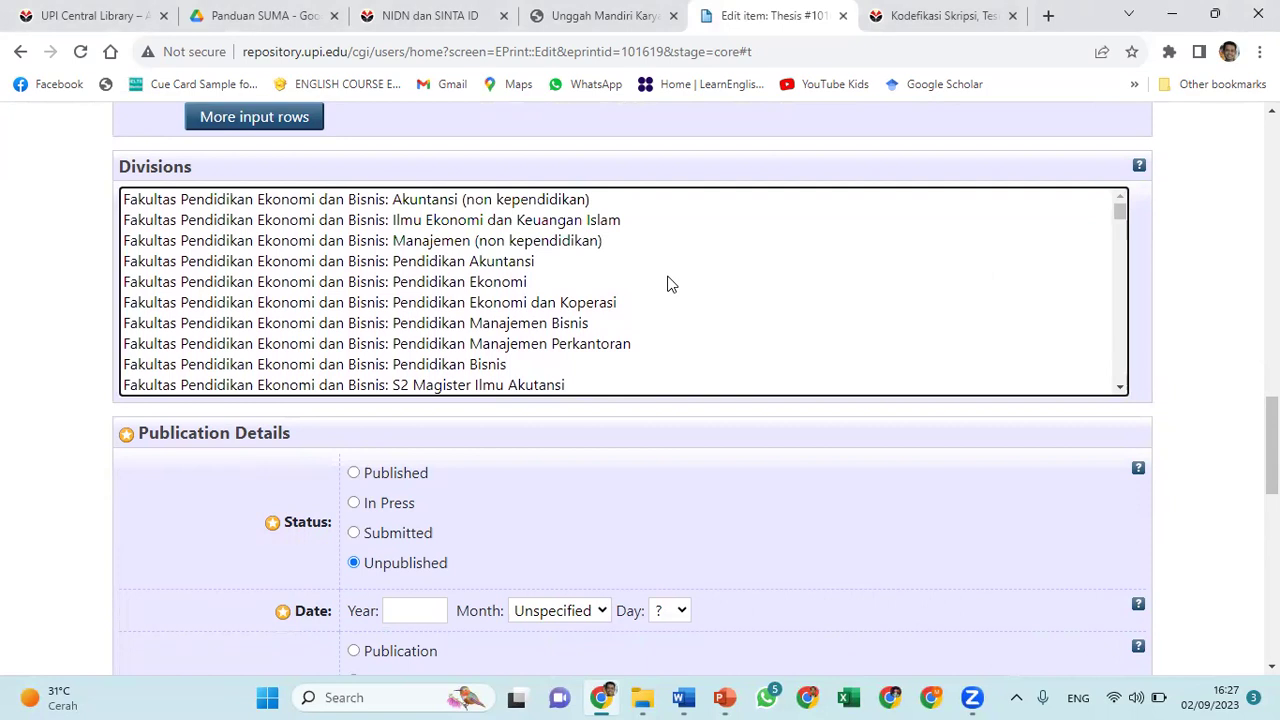
scroll(670, 284, down, 2)
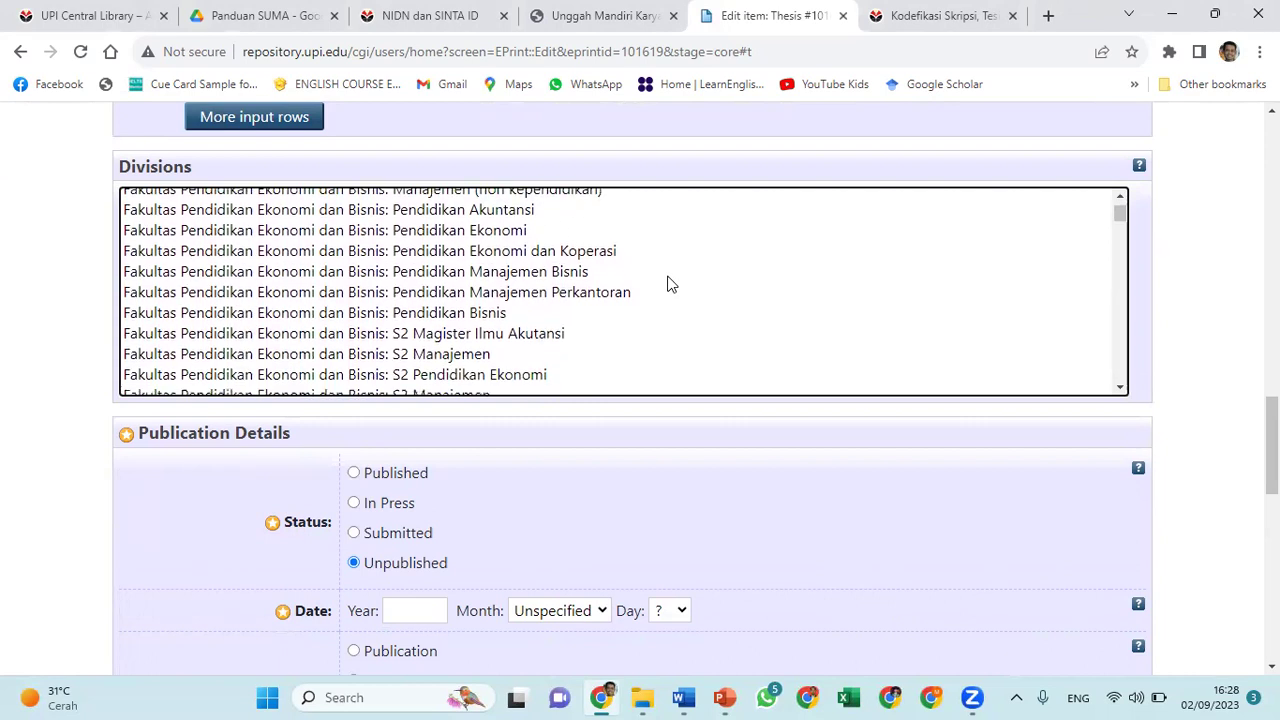
scroll(670, 284, down, 2)
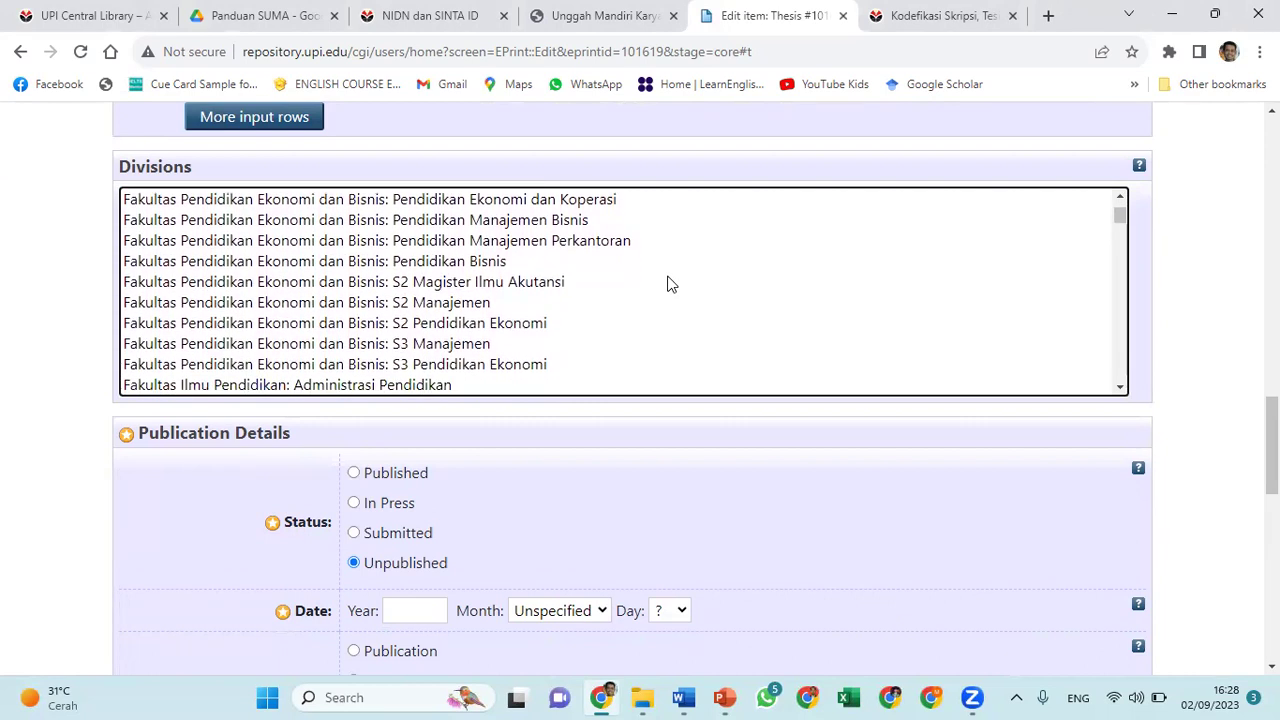
scroll(670, 284, down, 10)
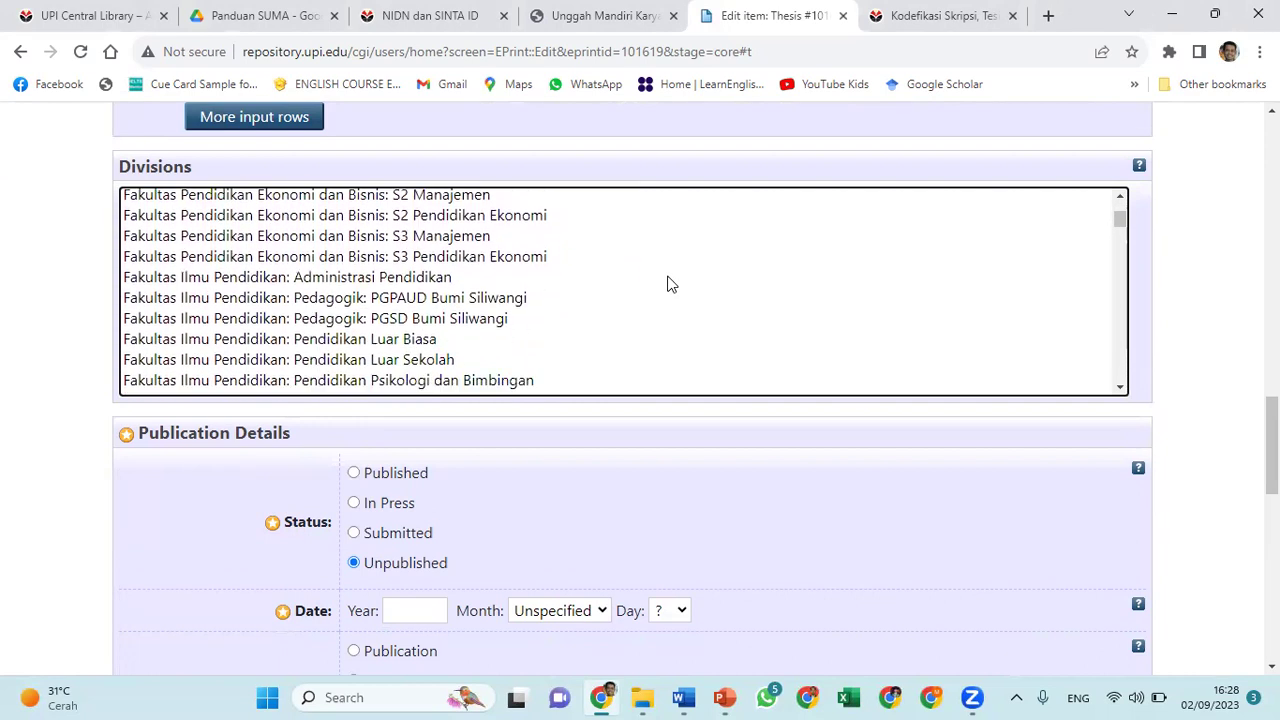
scroll(670, 284, down, 20)
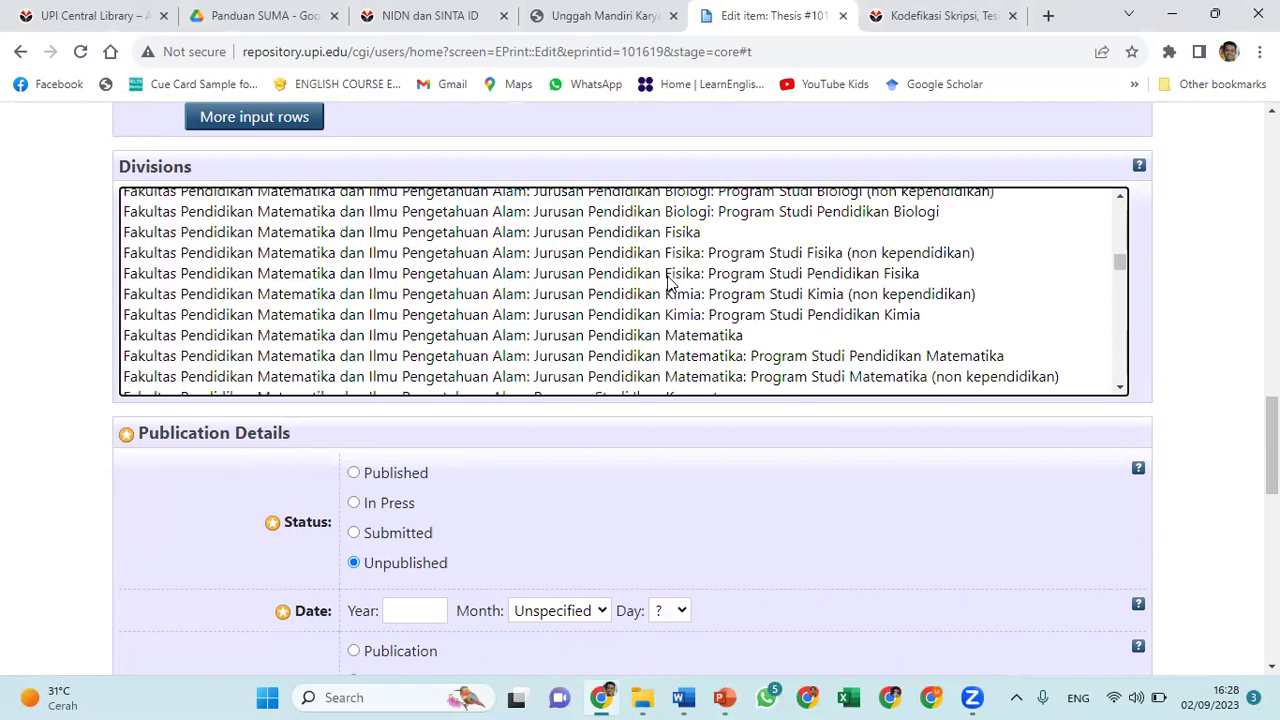
scroll(670, 284, down, 20)
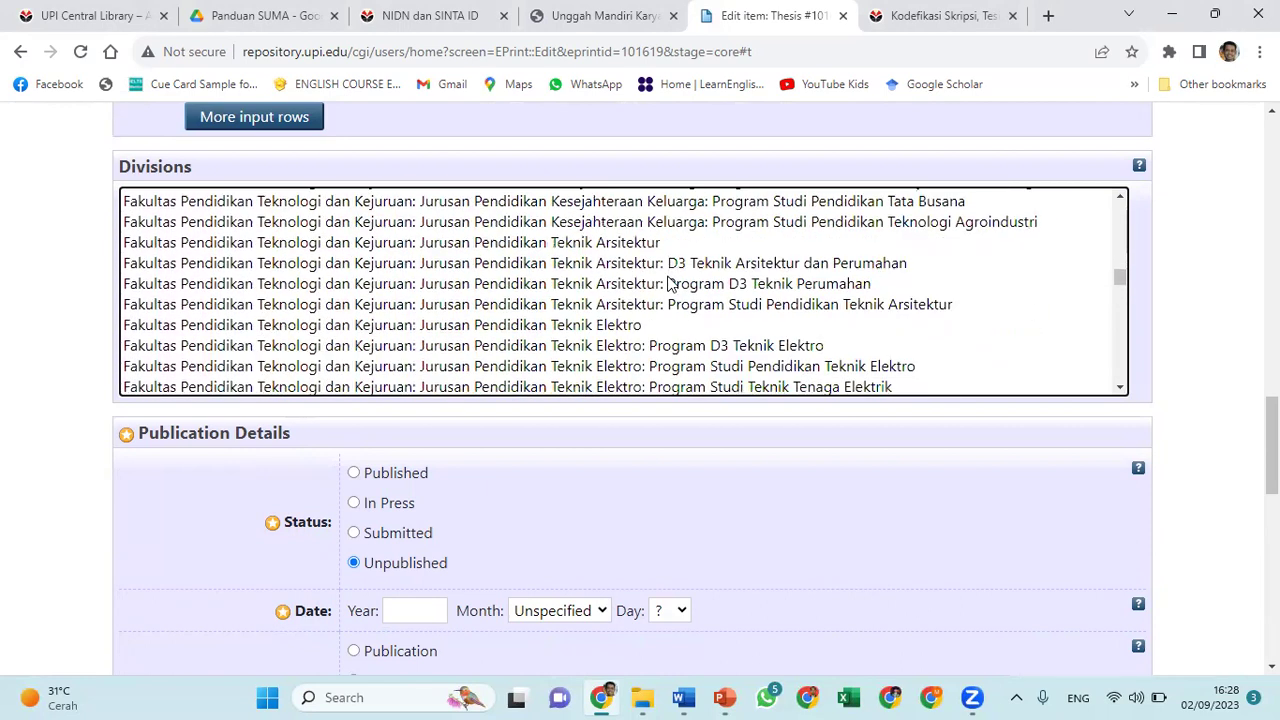
scroll(670, 284, down, 15)
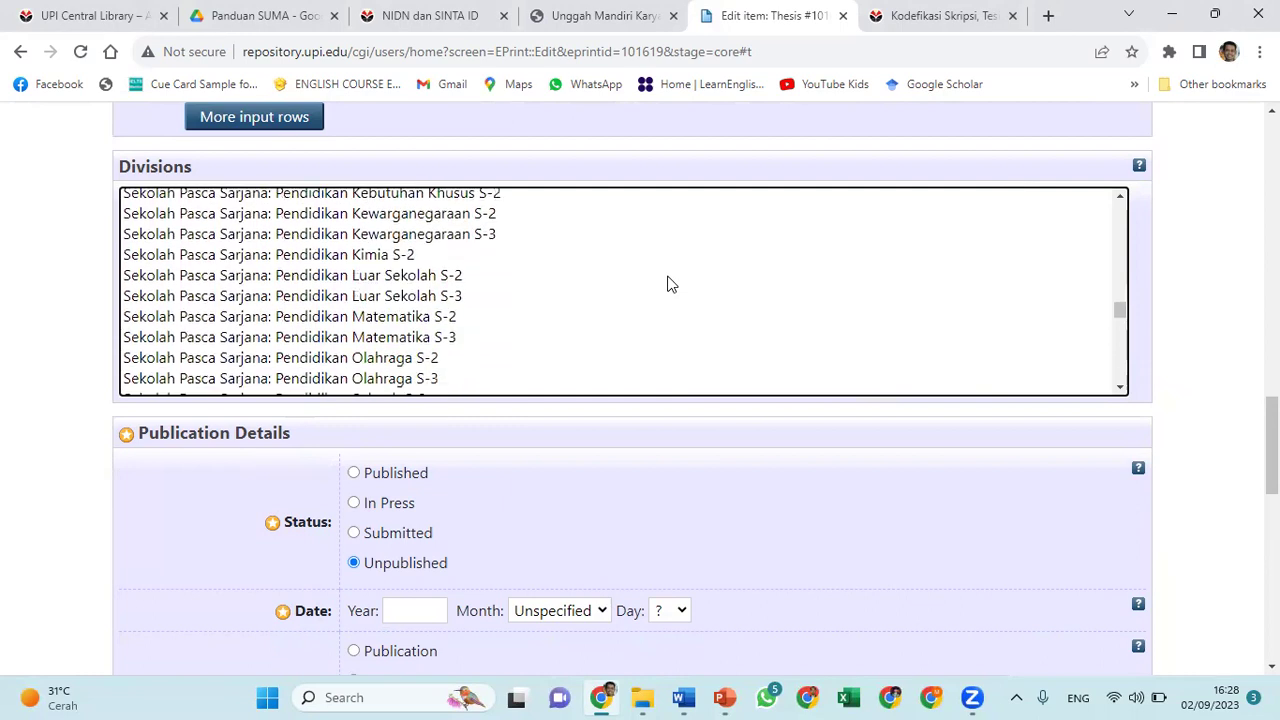
scroll(670, 284, up, 20)
scroll(670, 284, up, 20)
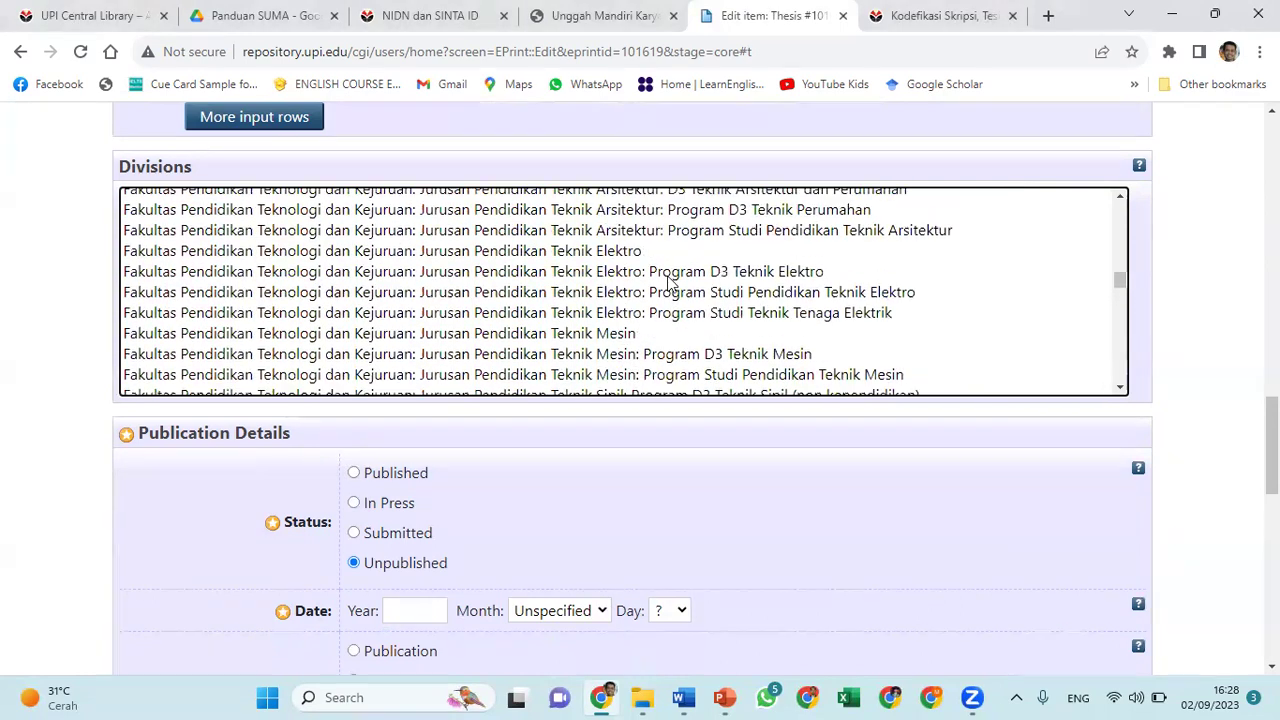
scroll(670, 284, up, 15)
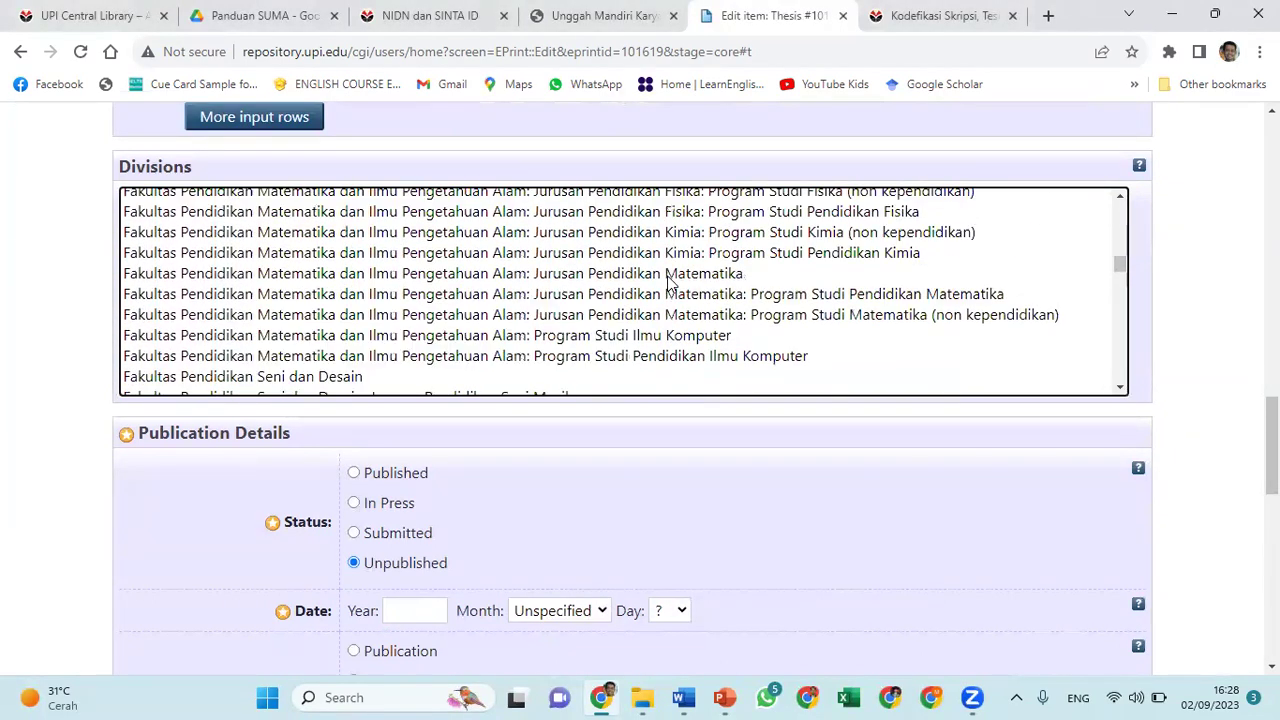
scroll(670, 284, up, 15)
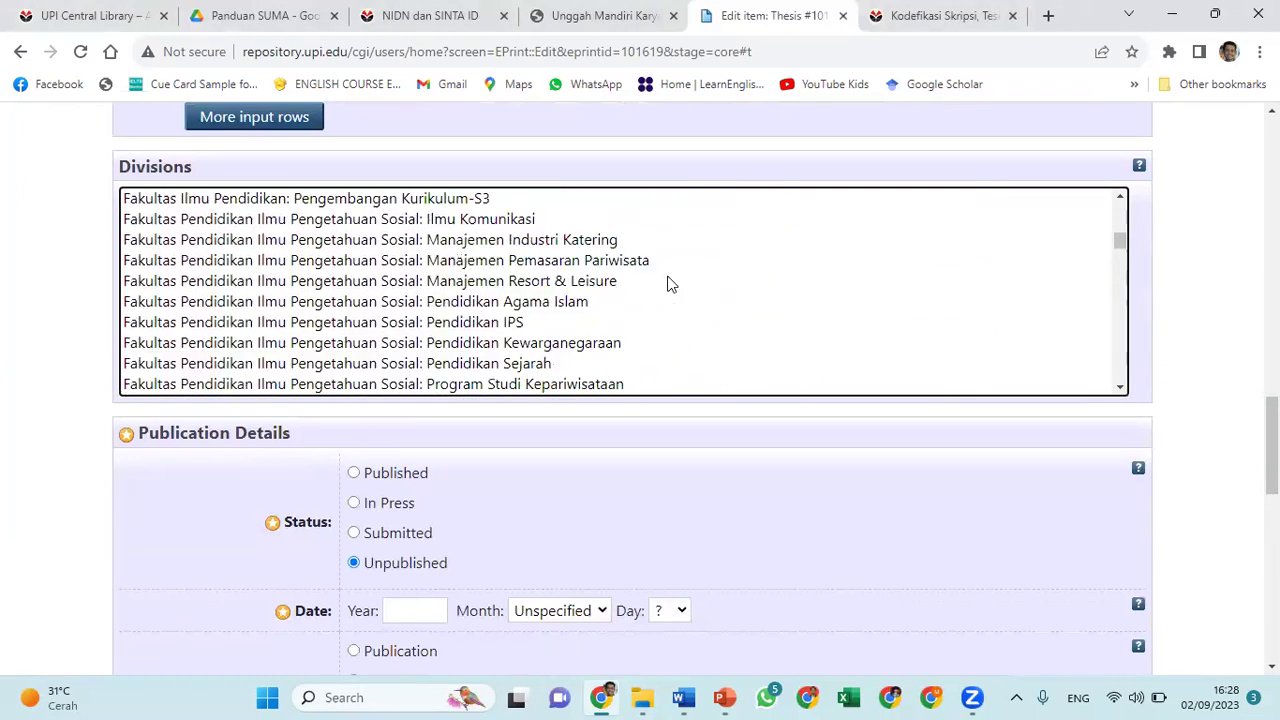
scroll(670, 284, up, 15)
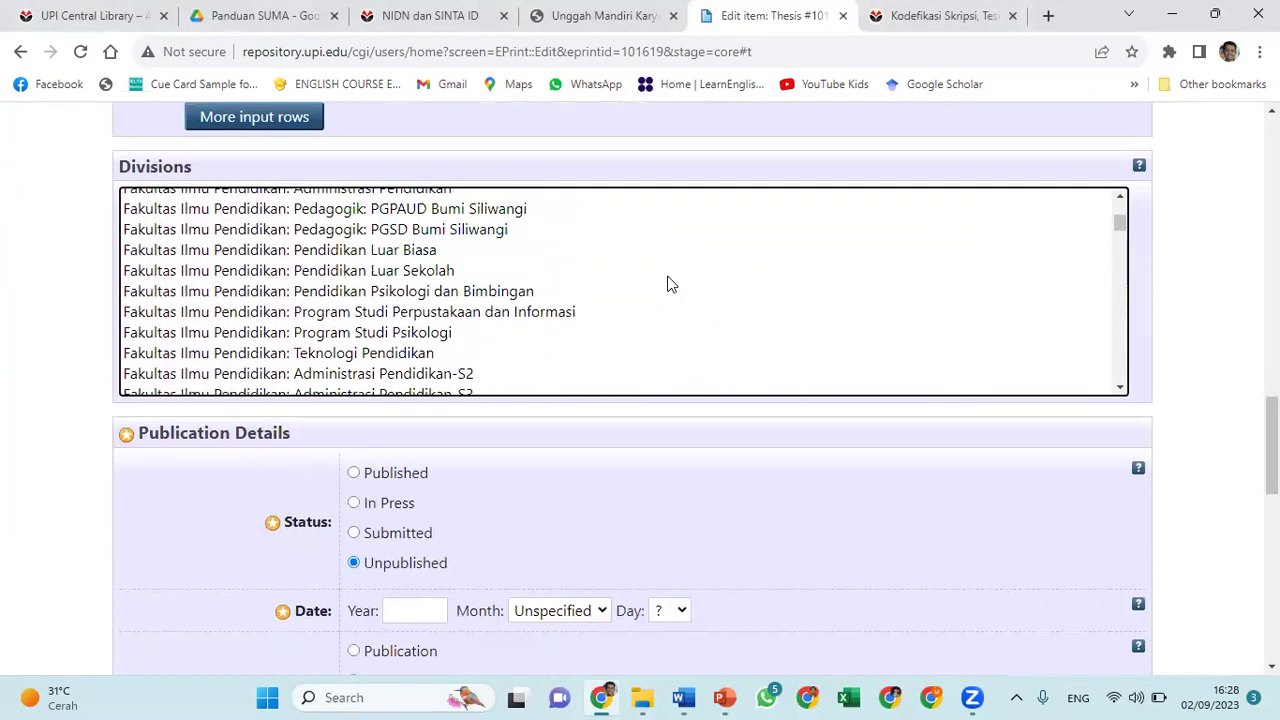
scroll(670, 284, up, 1)
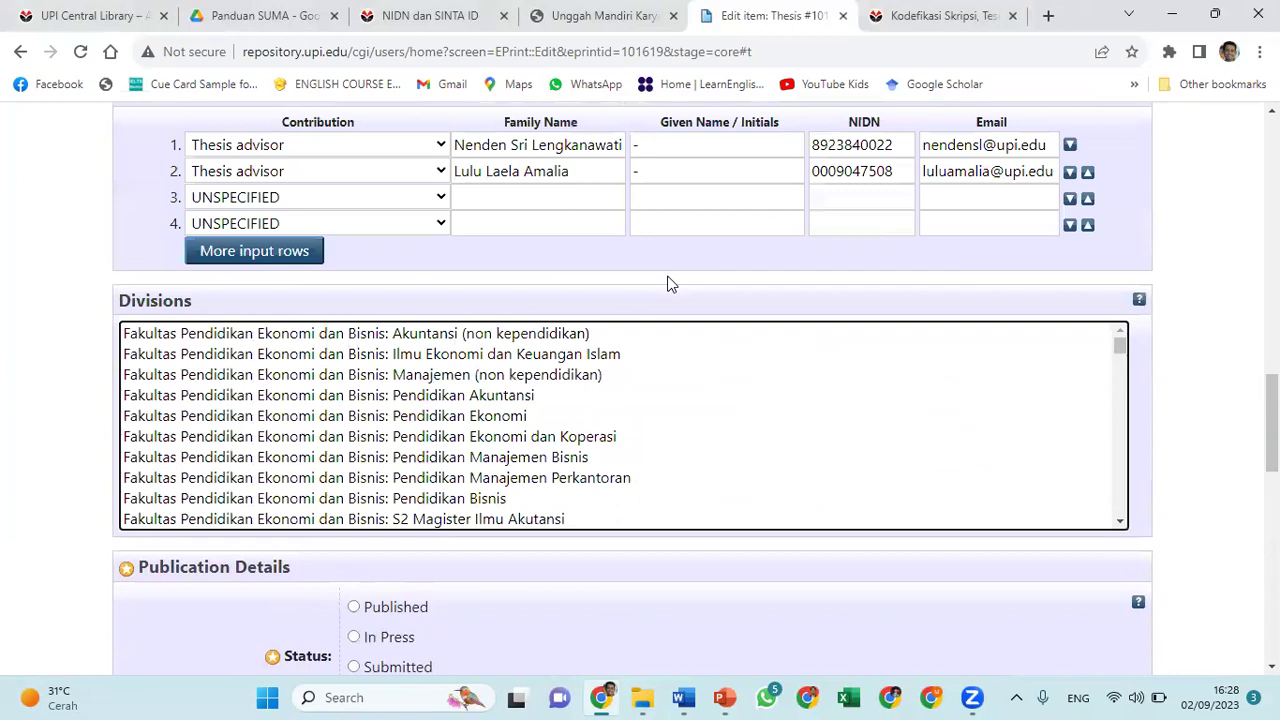
scroll(660, 386, down, 3)
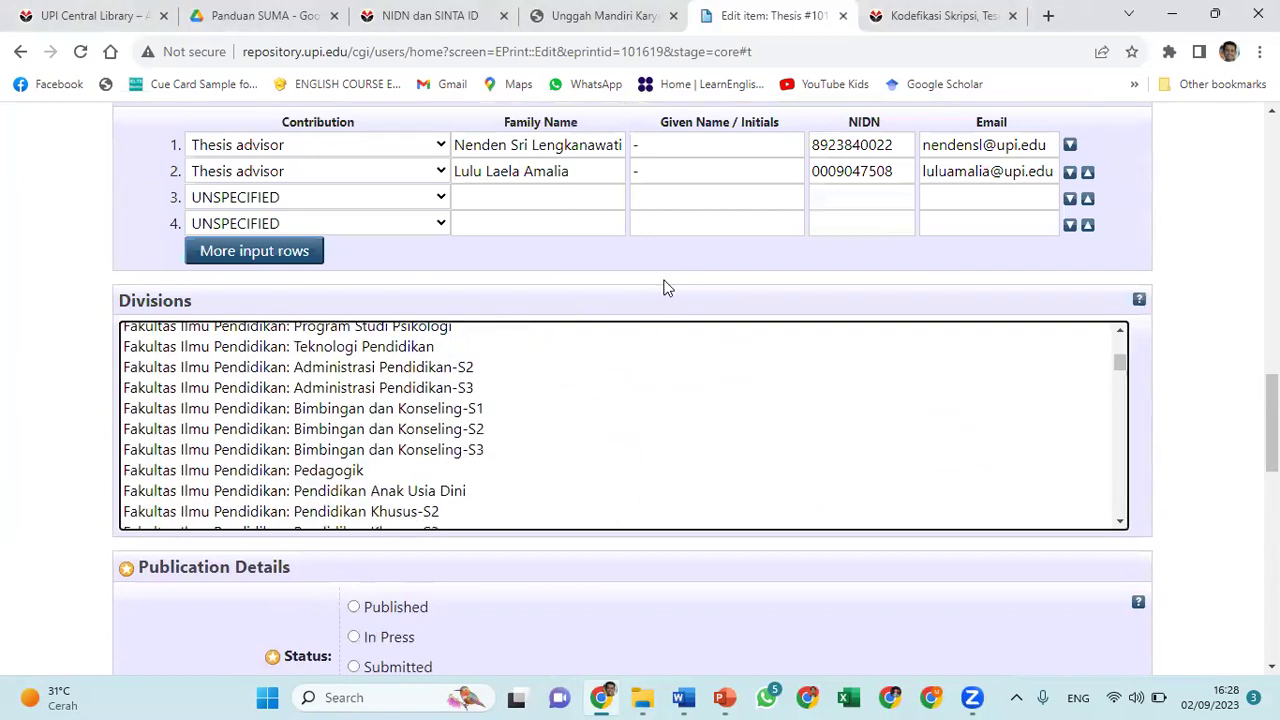
scroll(666, 286, down, 2)
scroll(668, 288, down, 1)
scroll(668, 288, down, 5)
scroll(668, 288, down, 5)
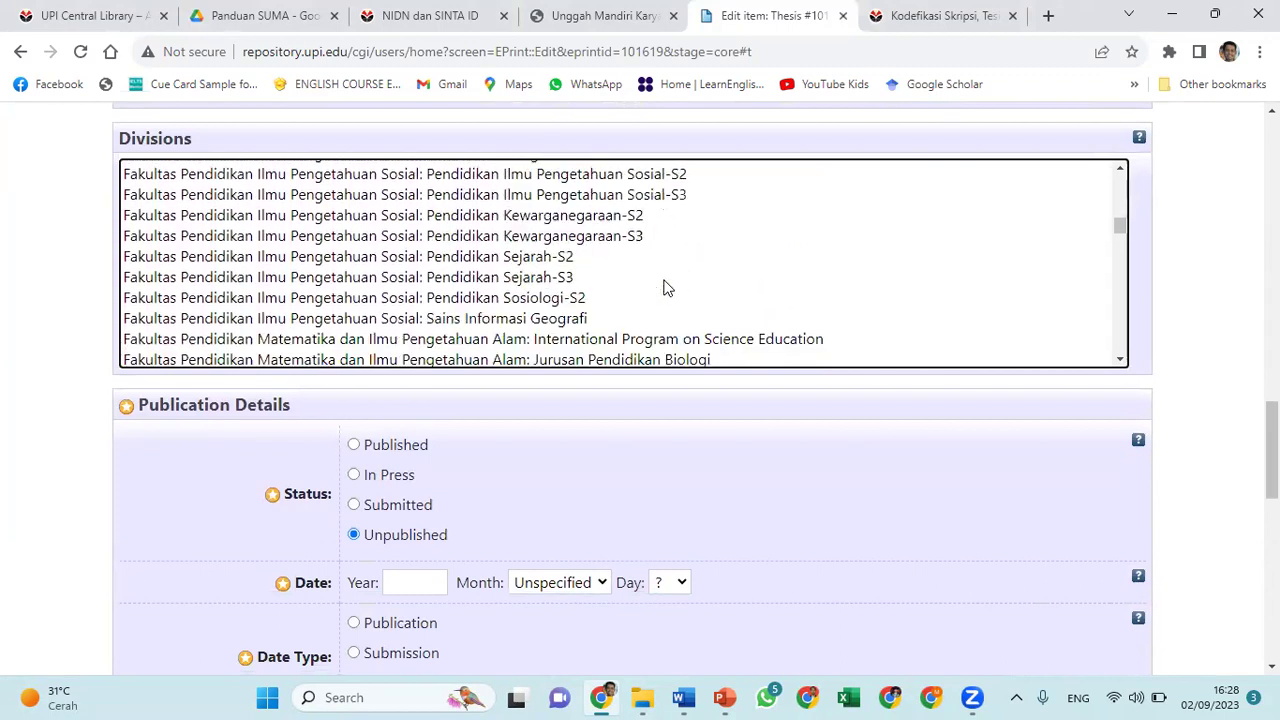
scroll(668, 288, down, 5)
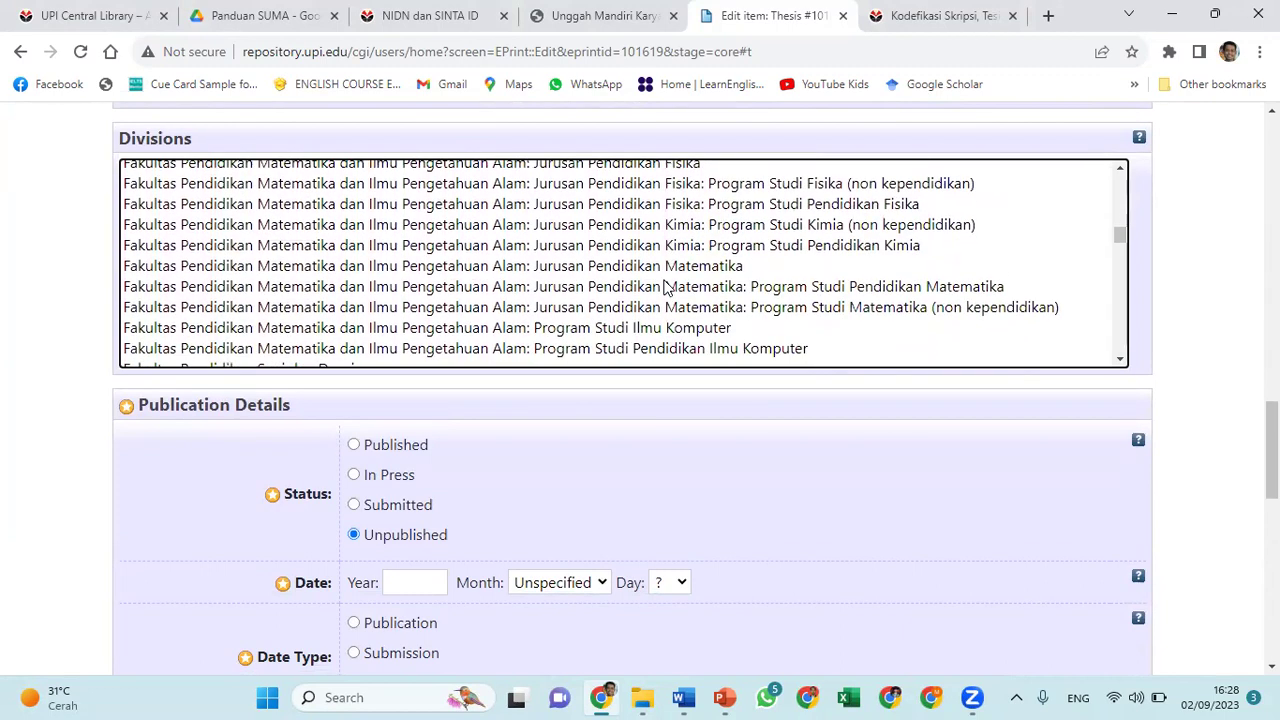
scroll(668, 288, down, 3)
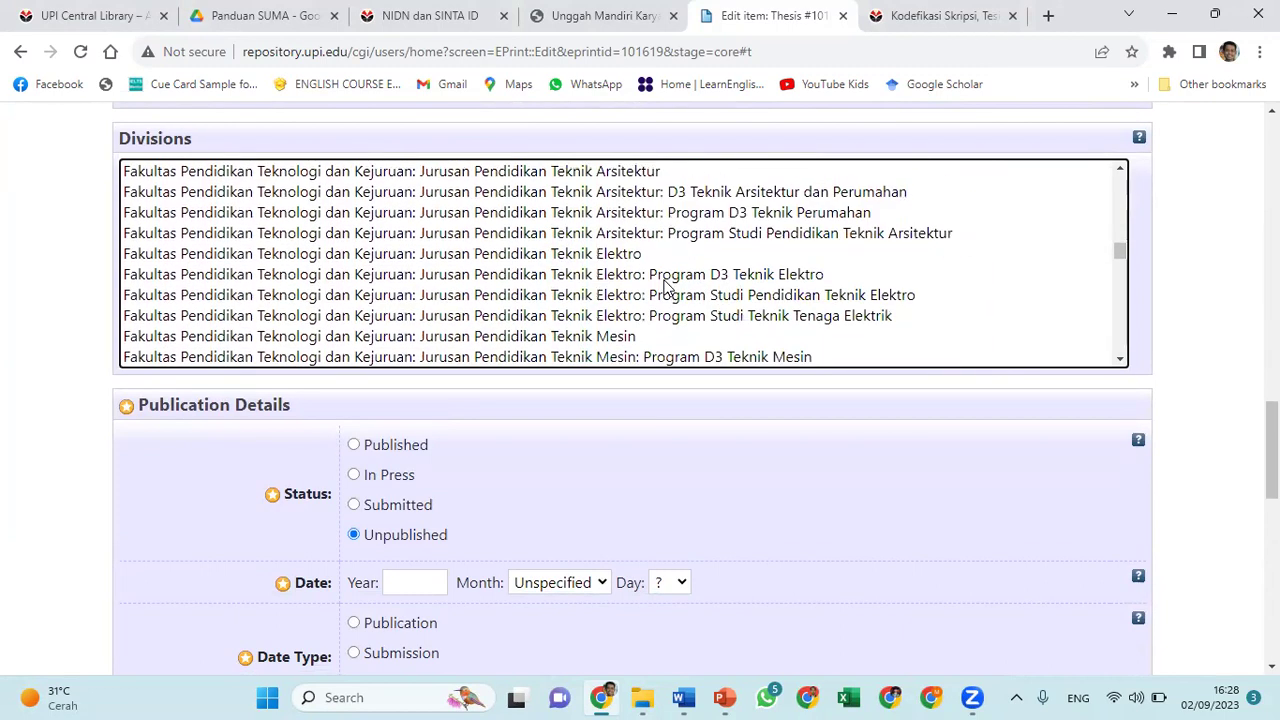
scroll(668, 288, down, 1)
scroll(668, 288, down, 4)
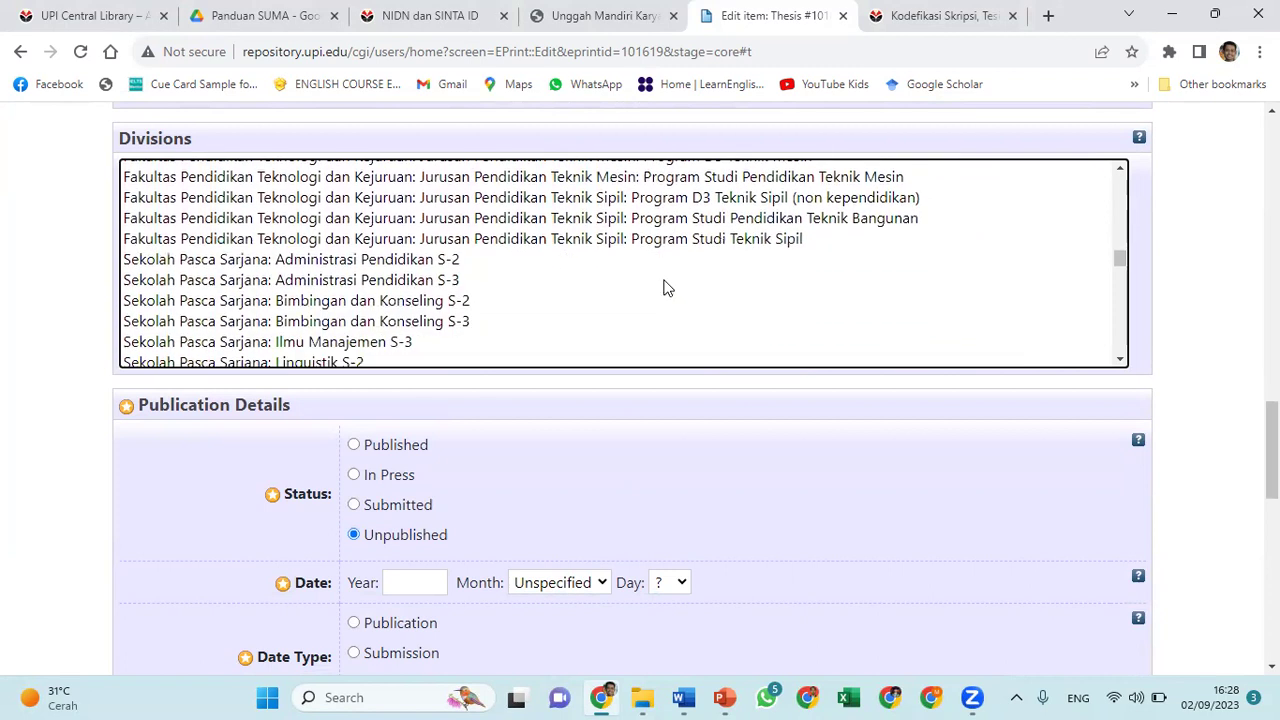
scroll(668, 288, down, 10)
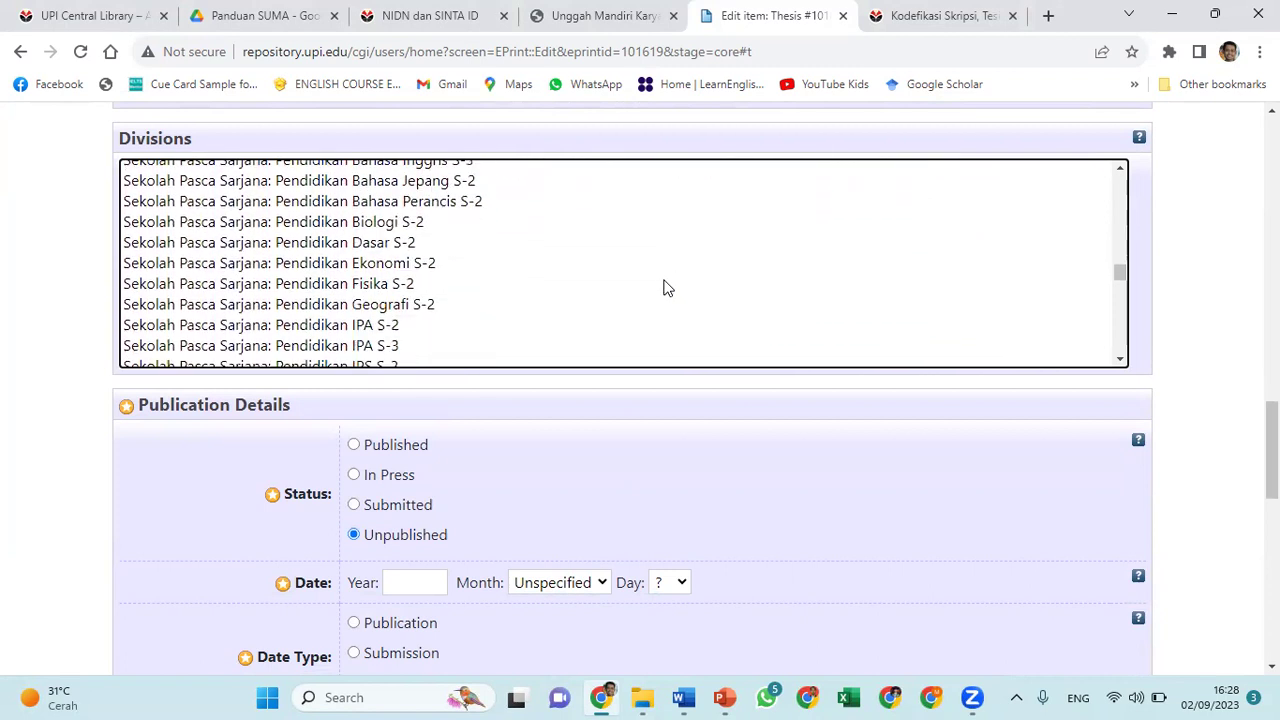
scroll(668, 288, down, 14)
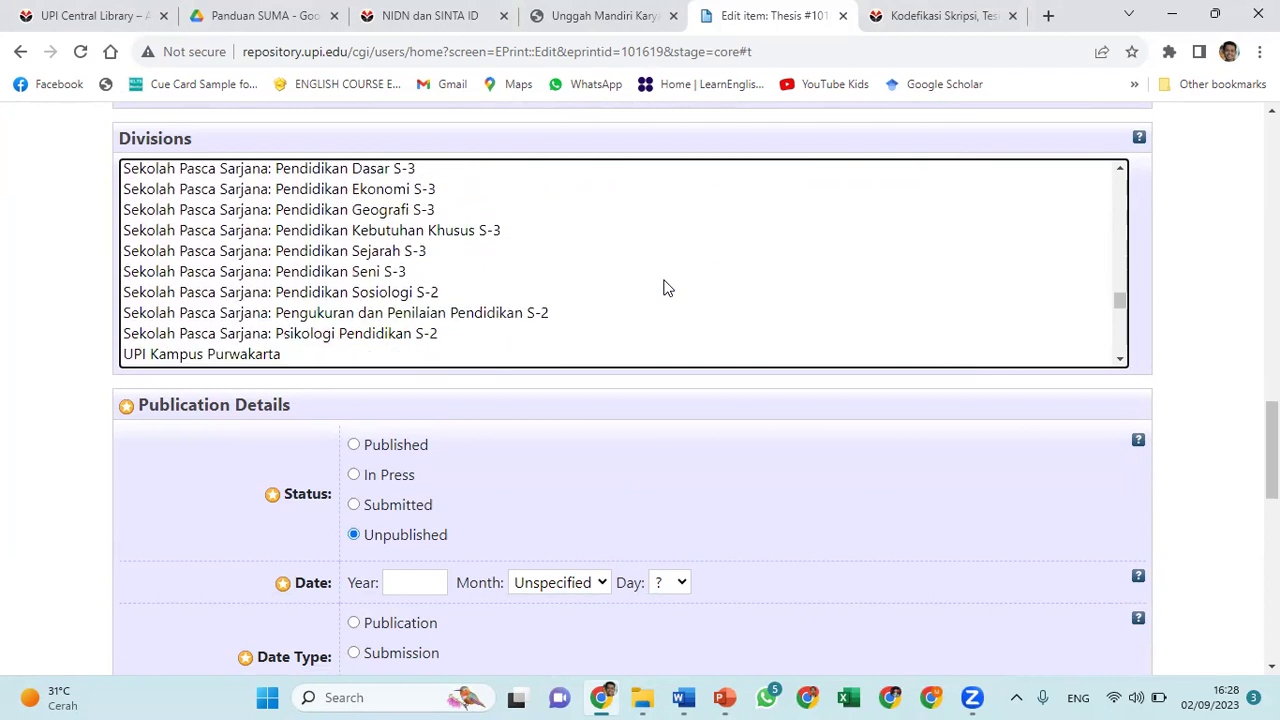
scroll(668, 288, down, 8)
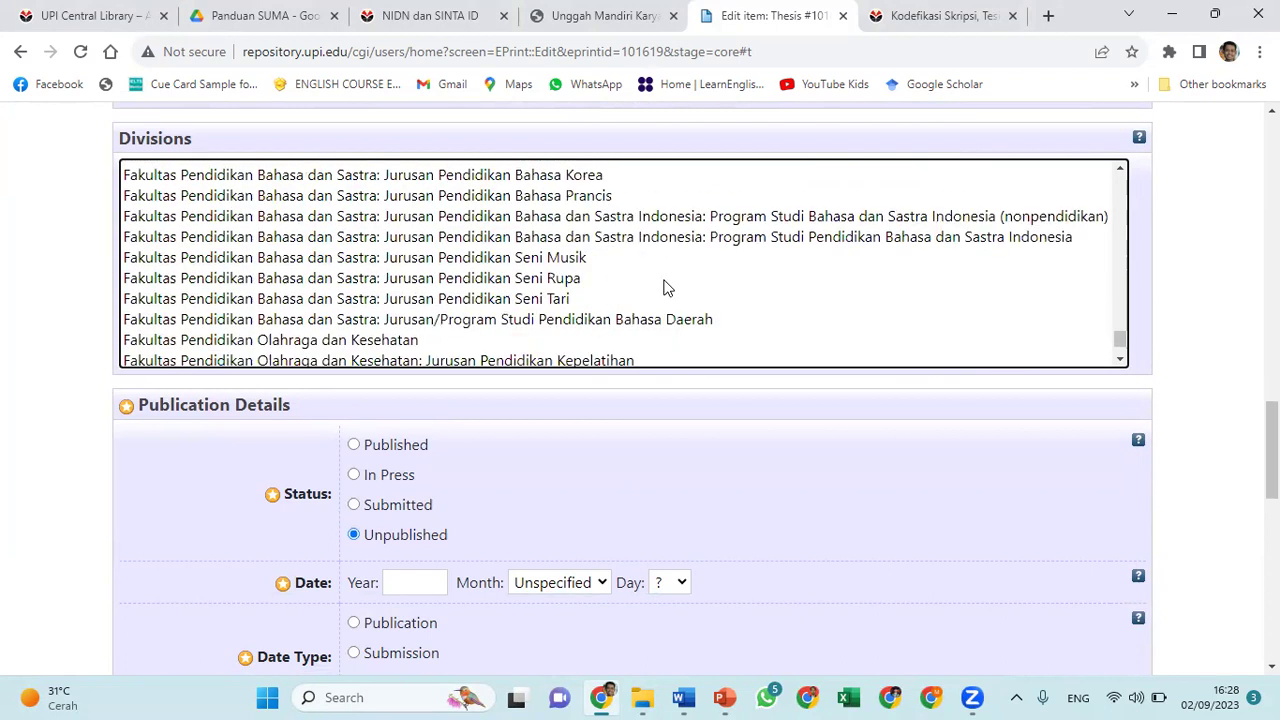
click(666, 280)
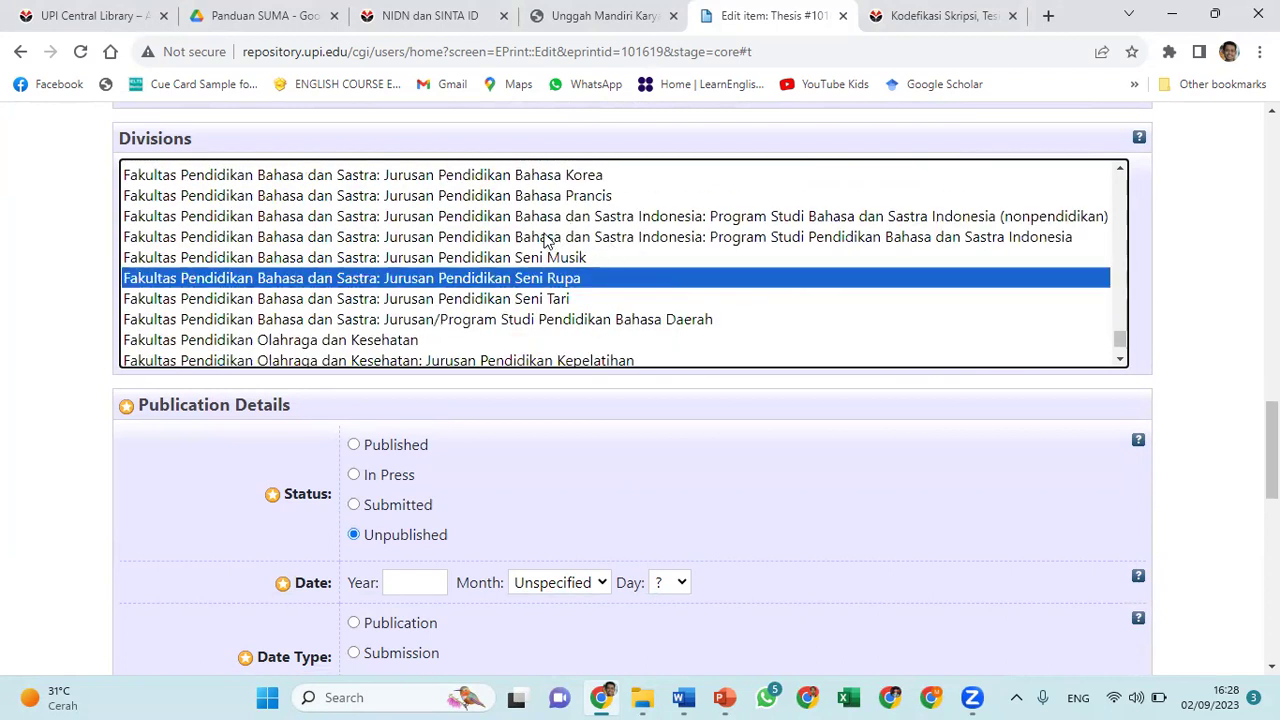
scroll(545, 240, up, 3)
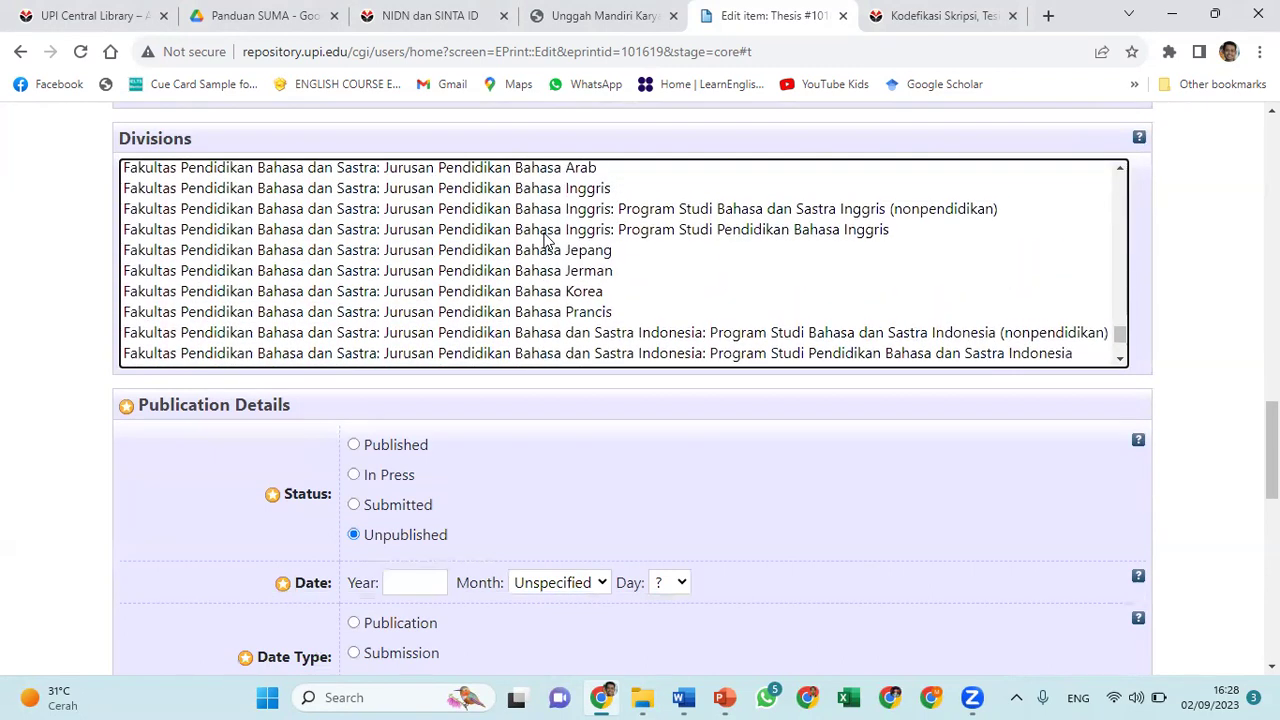
click(531, 230)
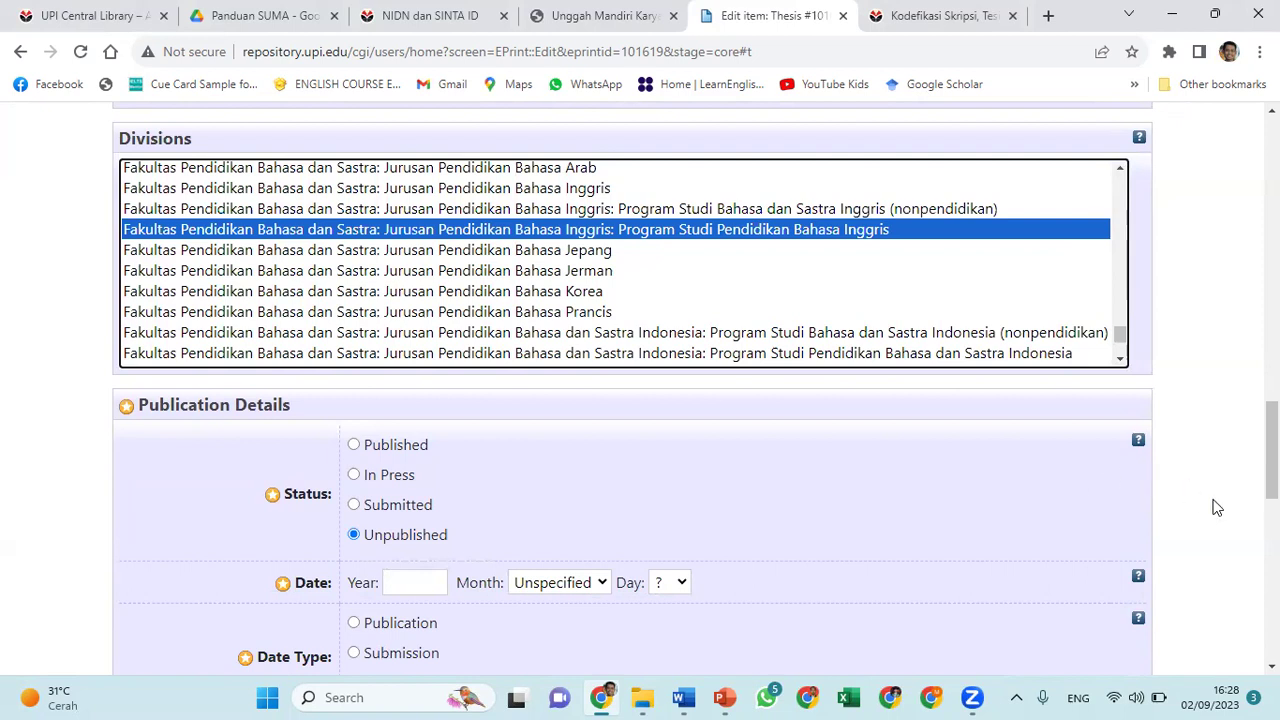
Enter the date as year 2023, month August, day 29
scroll(1216, 507, down, 2)
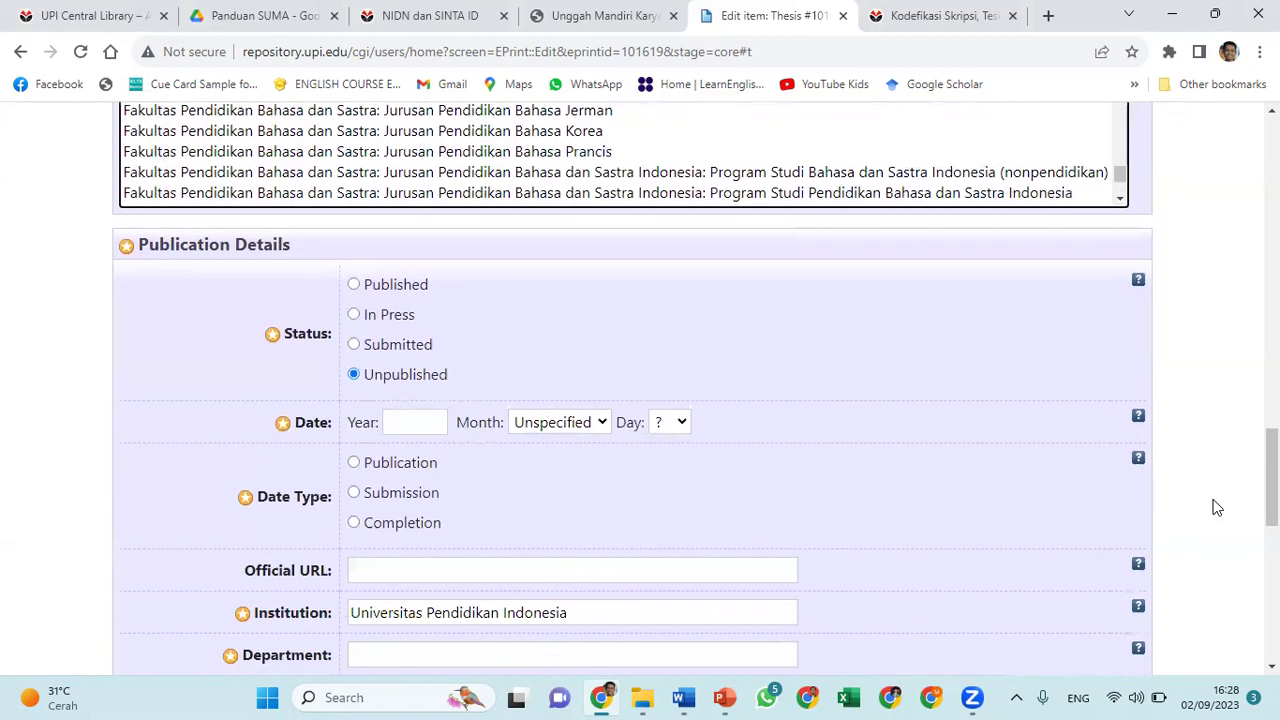
scroll(842, 453, down, 1)
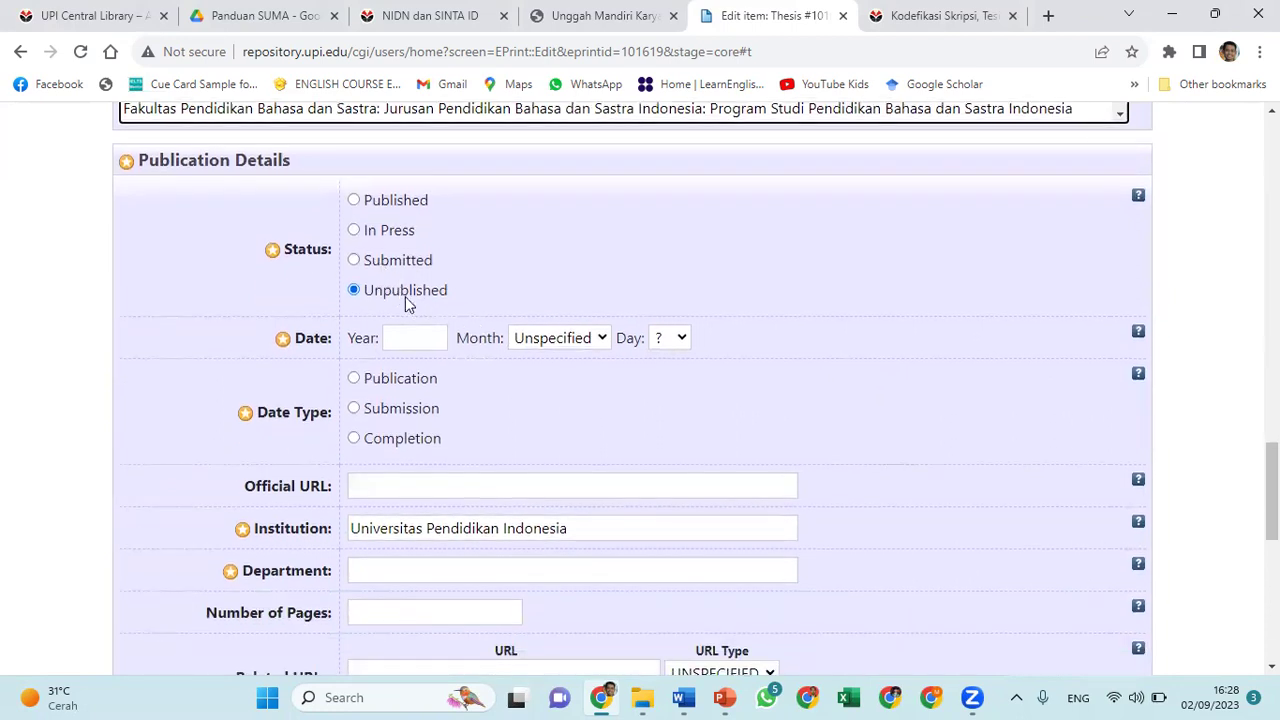
click(429, 339)
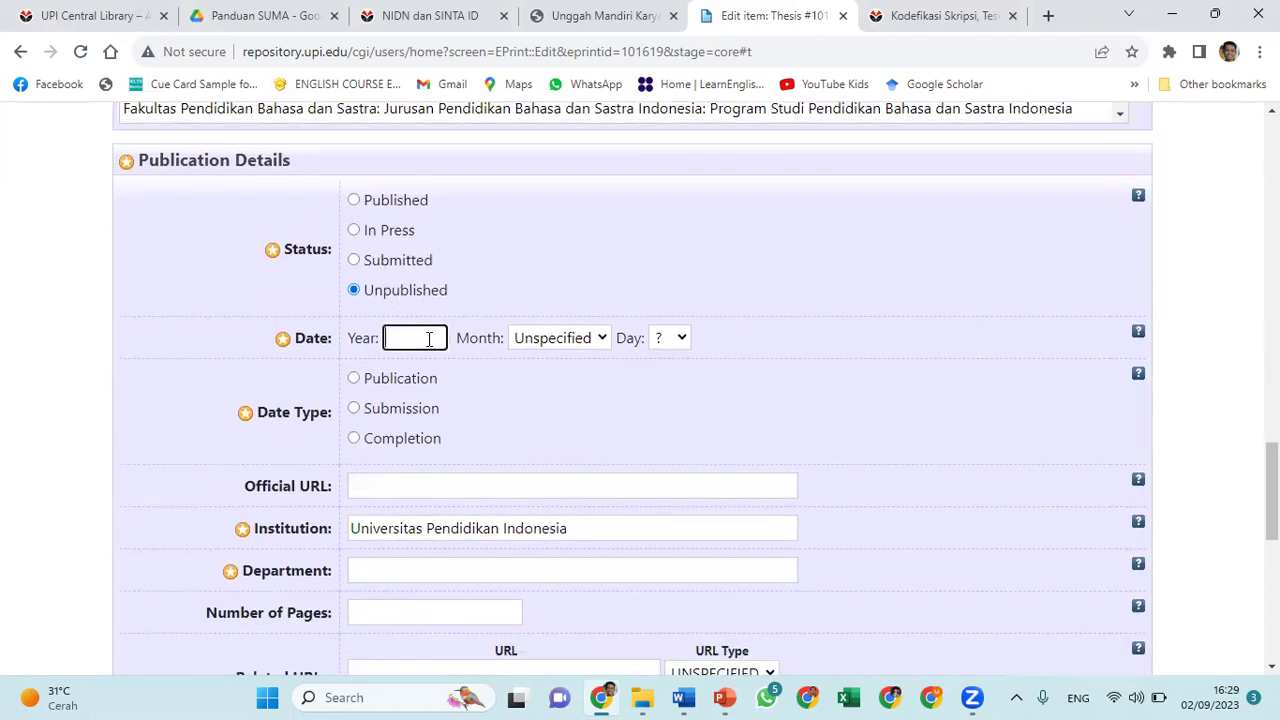
text(2023)
click(601, 345)
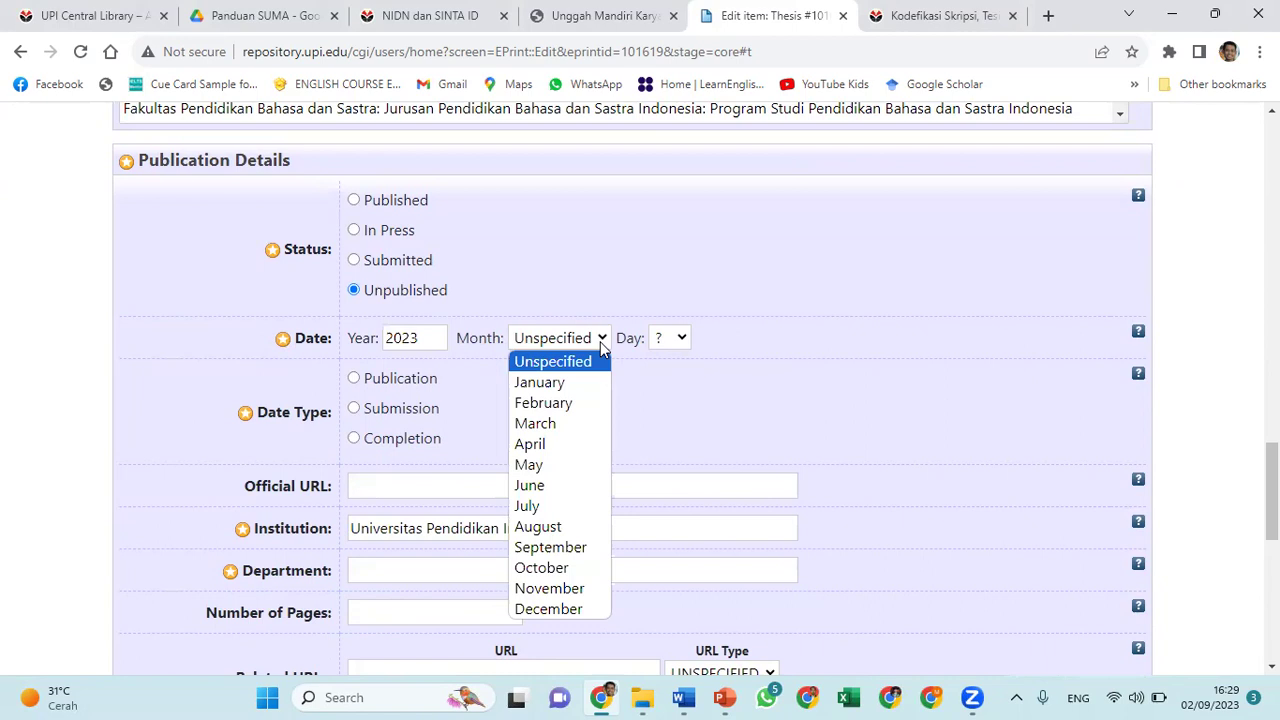
click(553, 530)
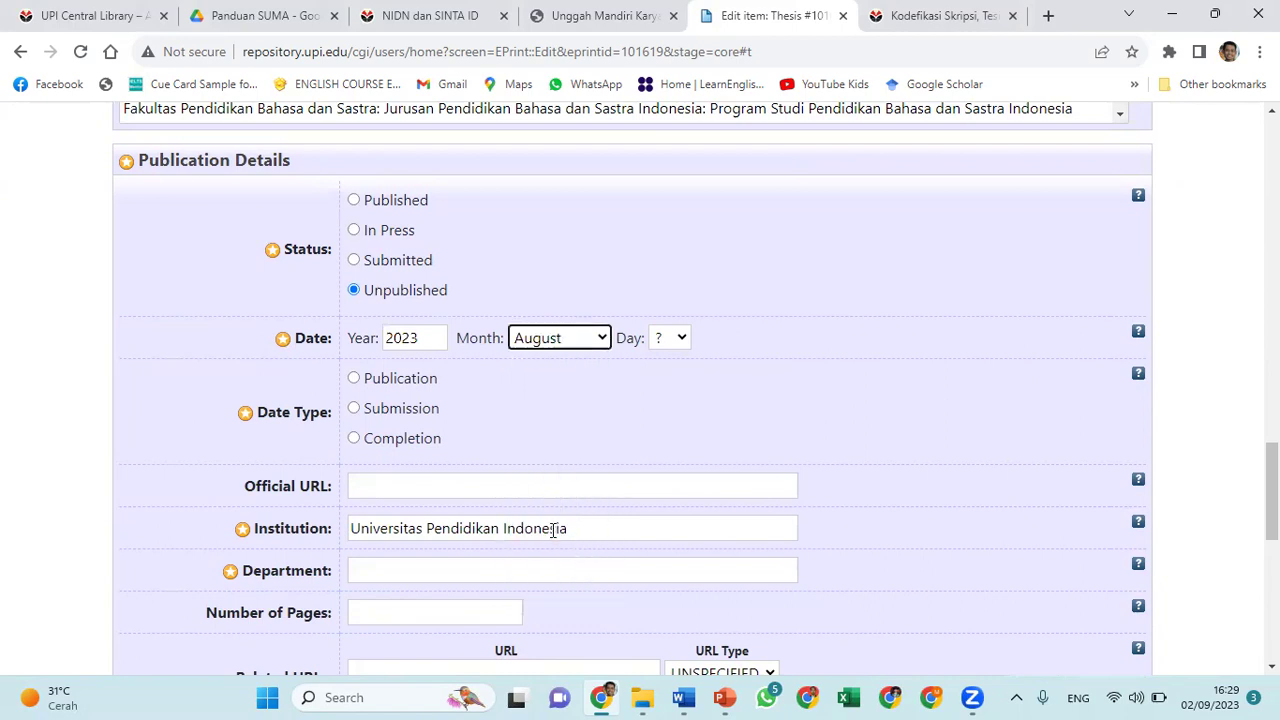
click(681, 340)
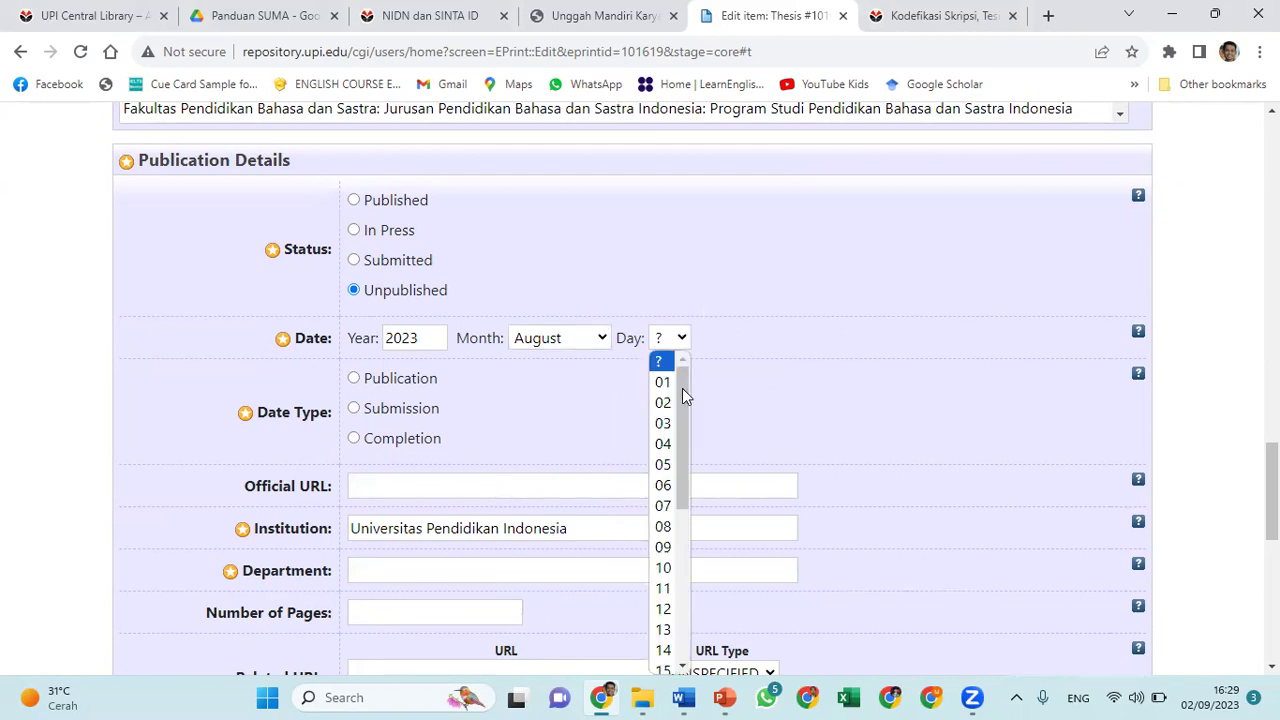
drag(683, 395, 684, 568)
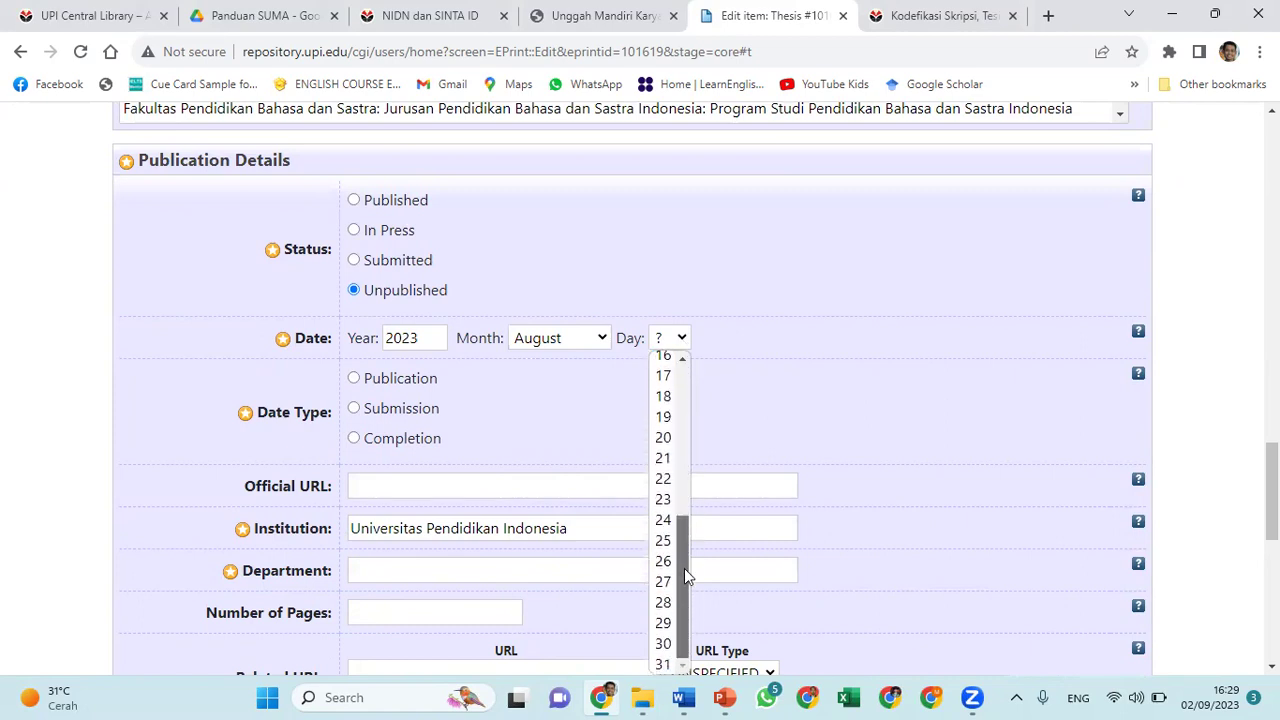
click(663, 625)
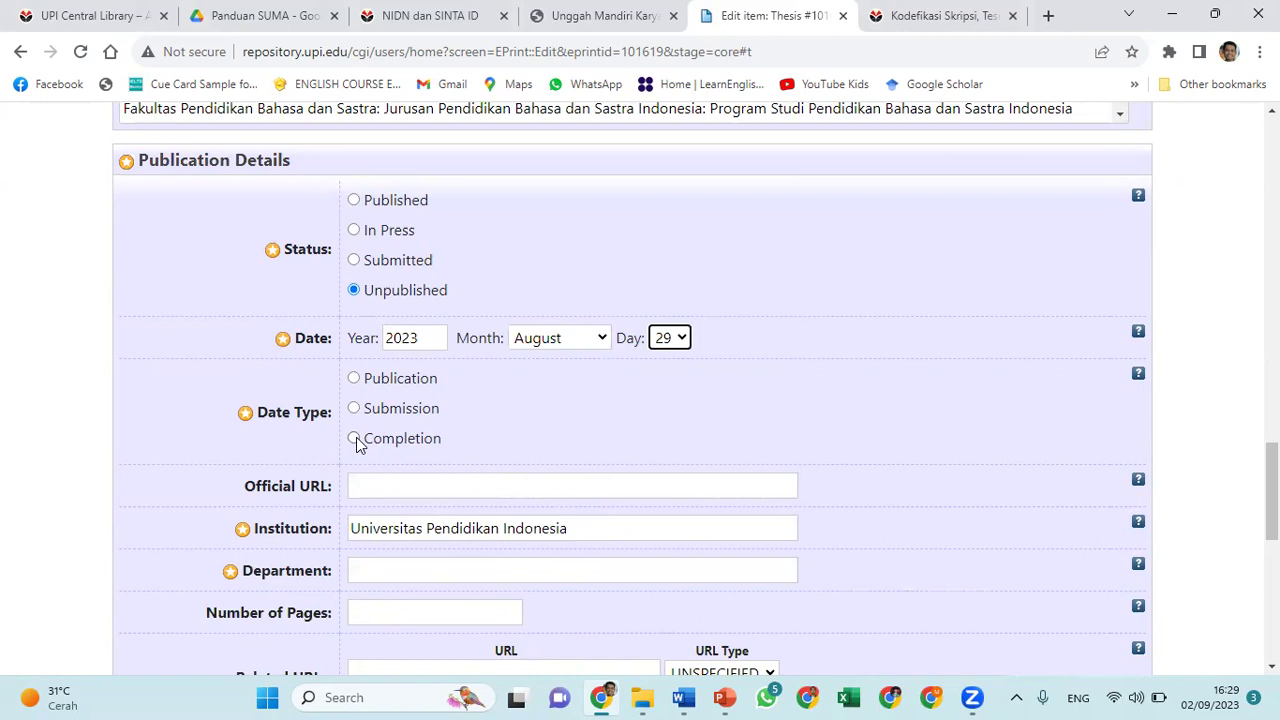
scroll(530, 440, down, 1)
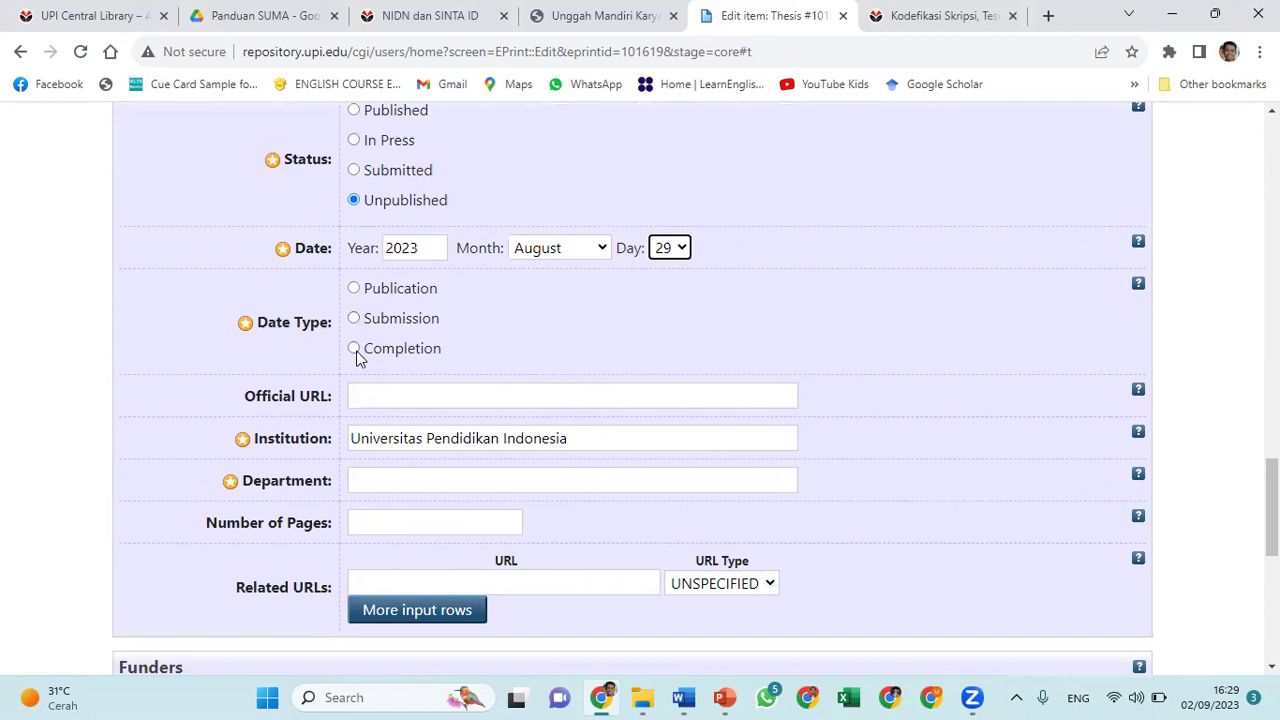
click(355, 350)
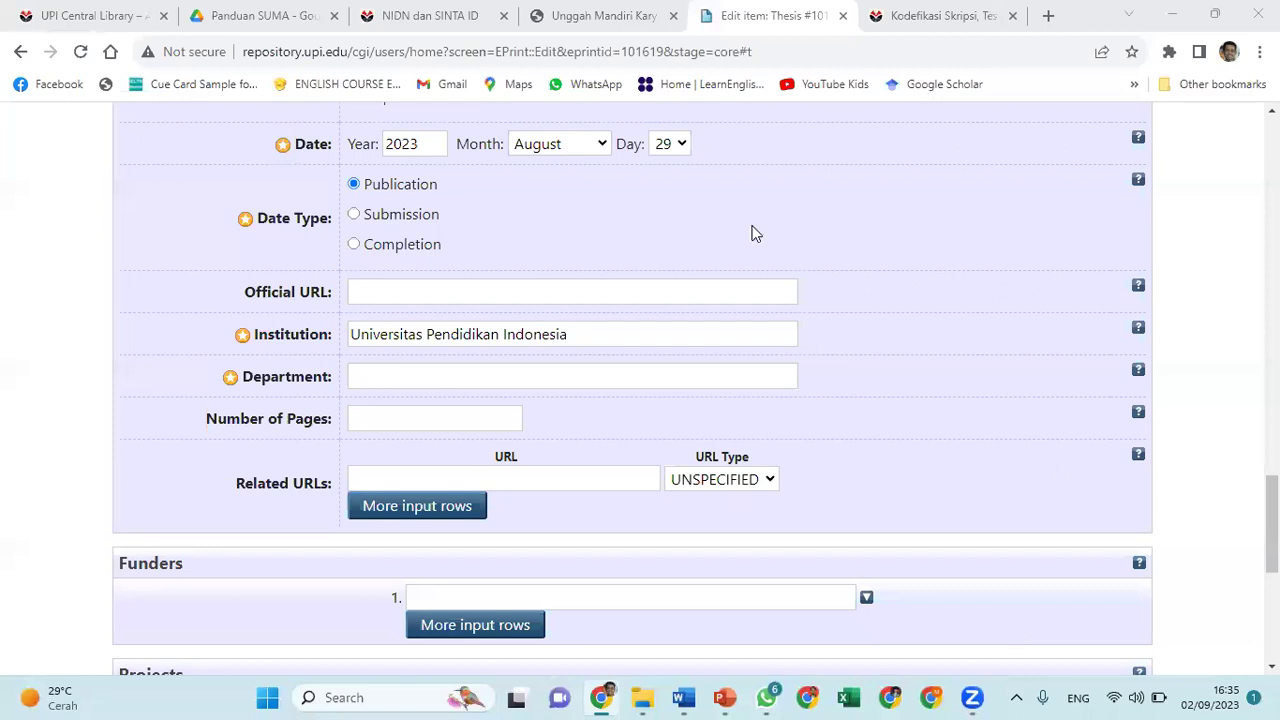
click(352, 186)
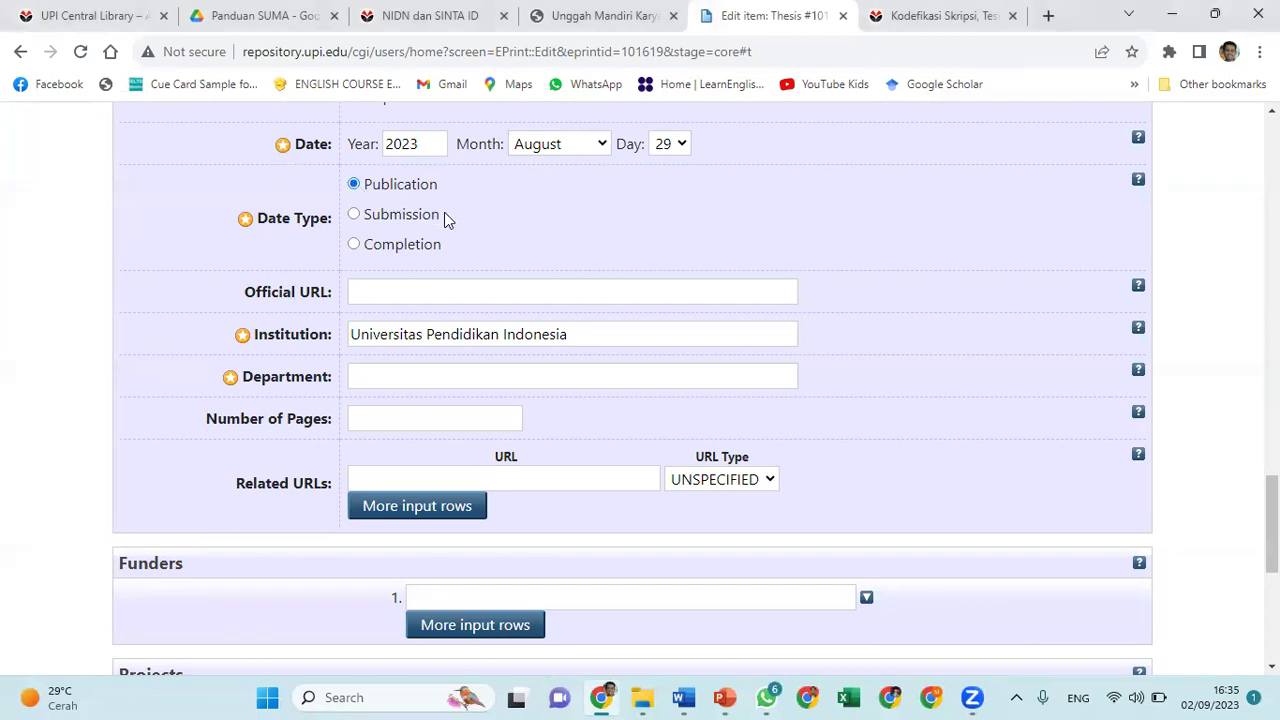
click(425, 291)
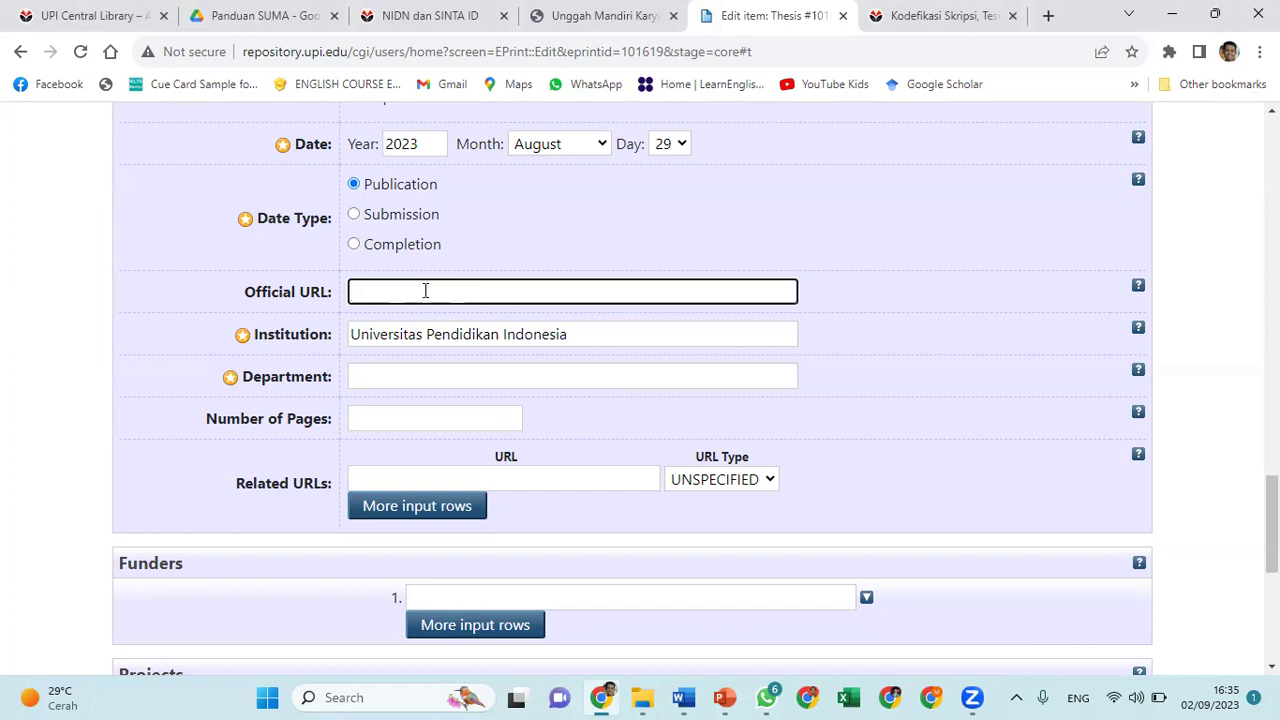
text(https://repos)
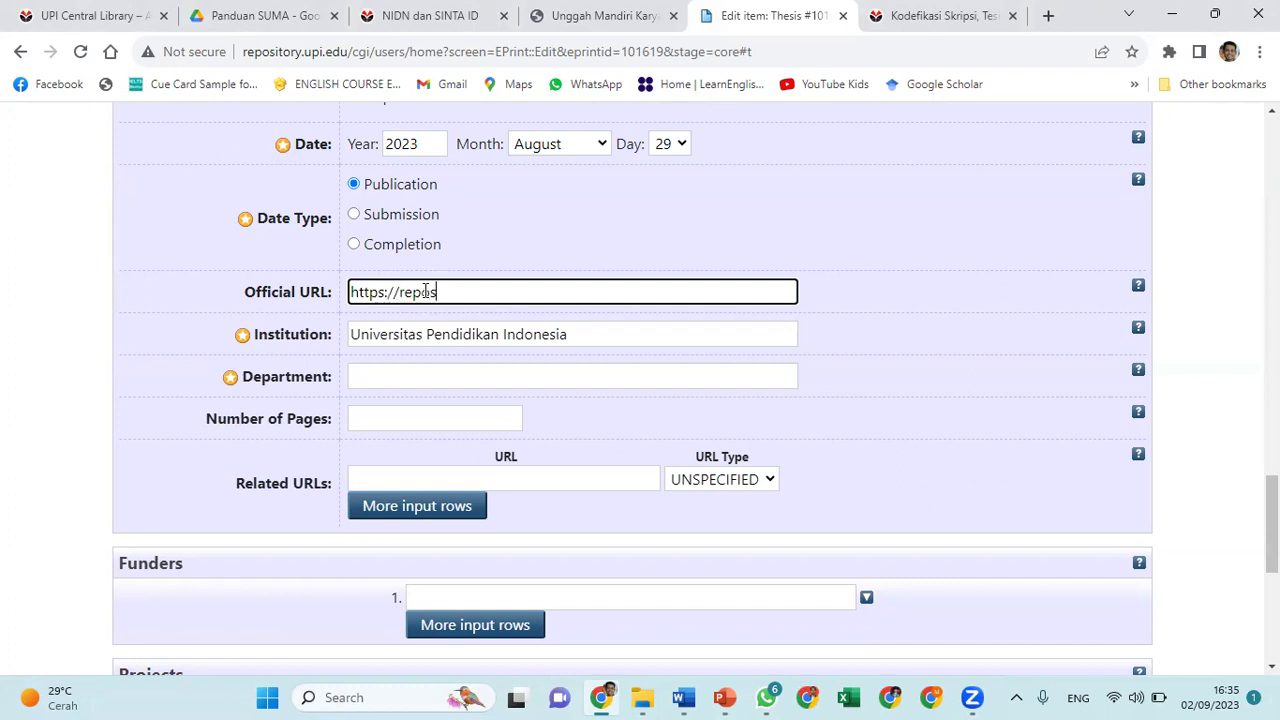
text(itory.upi.edu)
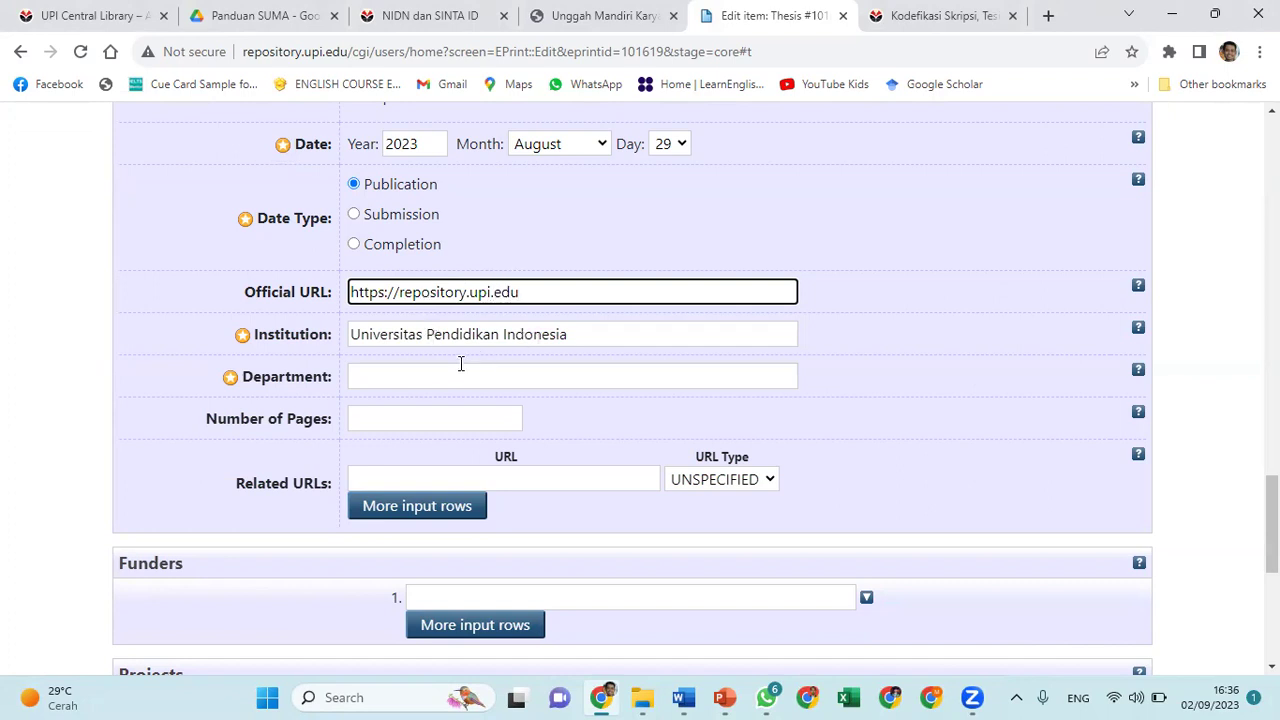
Type KODEPRODI into the Department field to list the study programme code suggestions
click(440, 373)
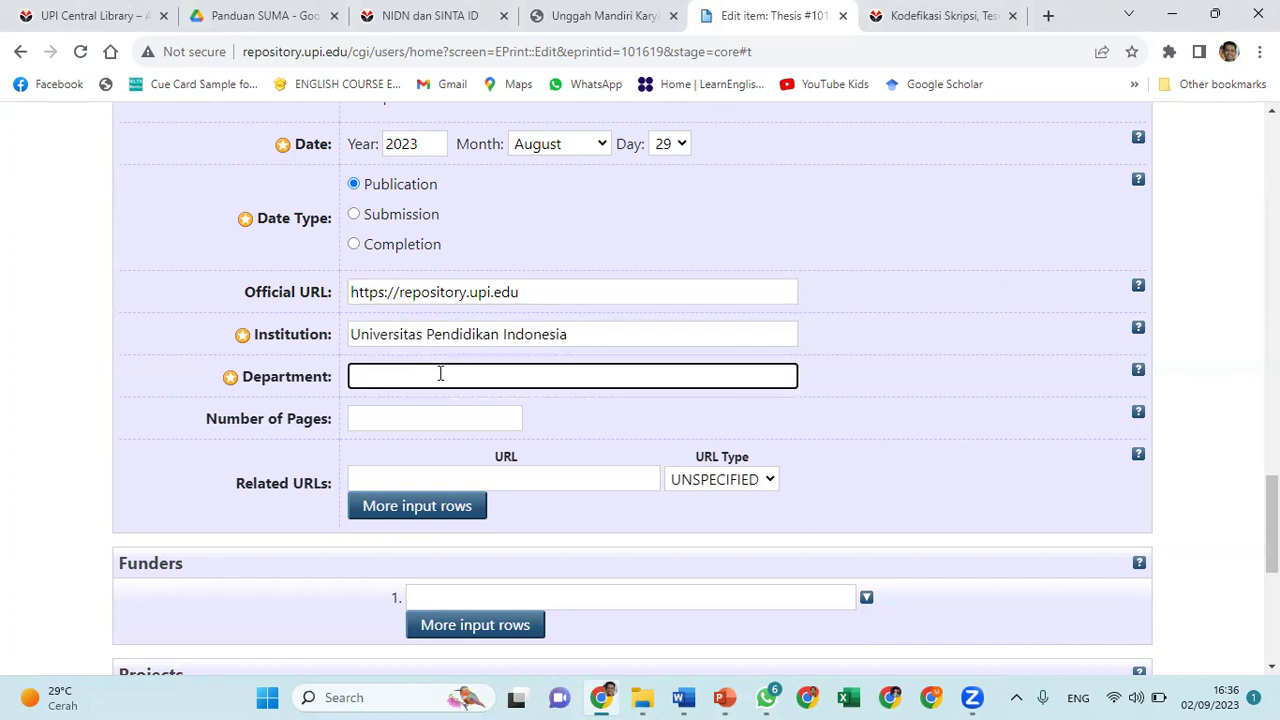
text(KODEPRO)
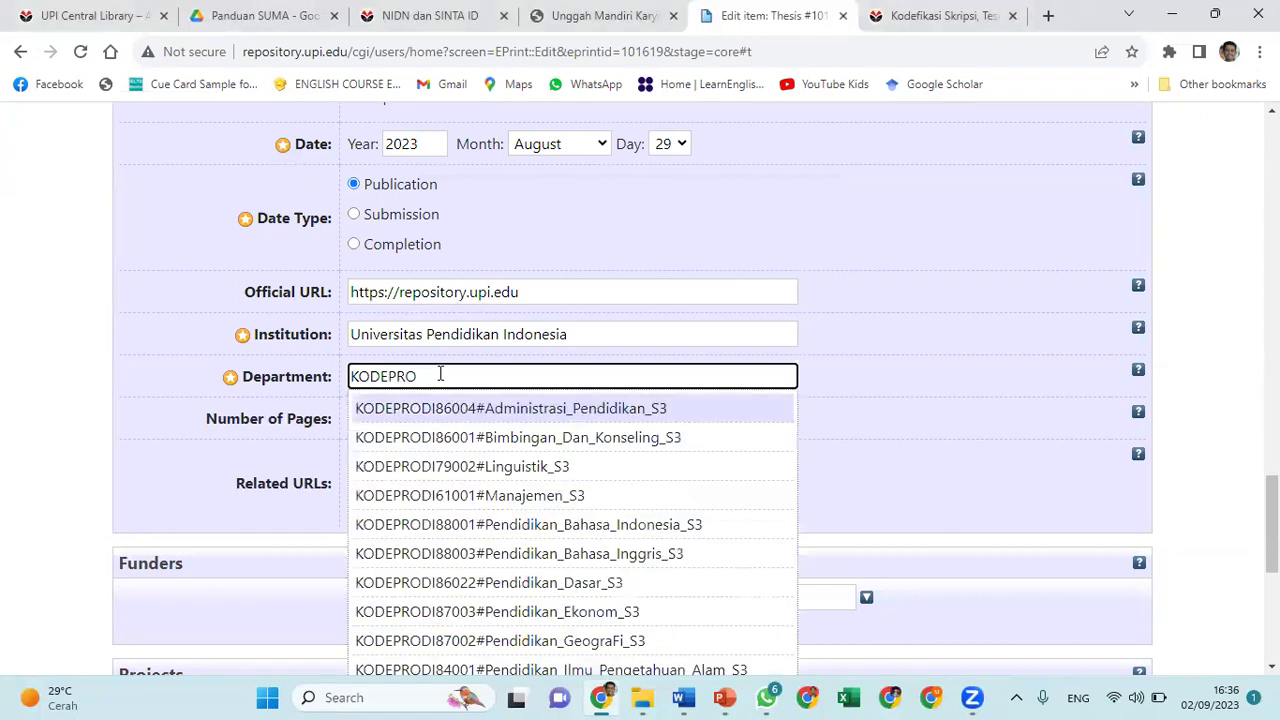
text(DIP)
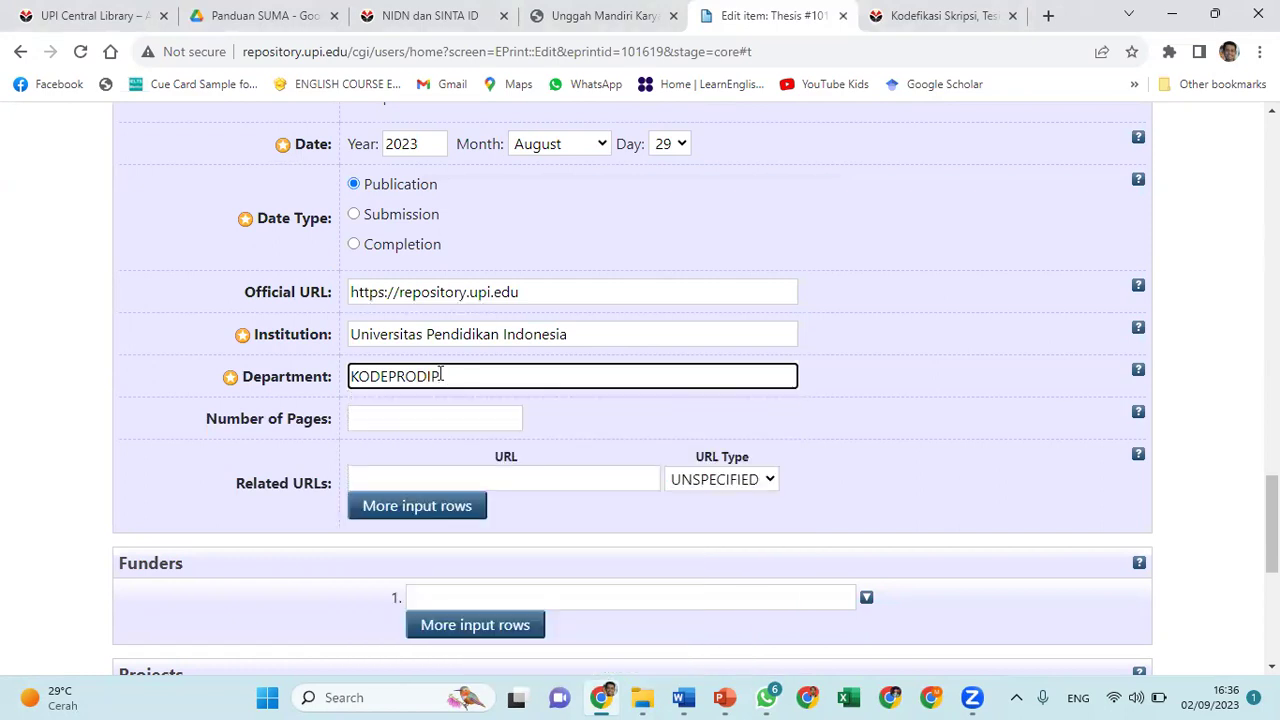
text(D761)
key(BackSpace)
key(BackSpace)
key(BackSpace)
key(BackSpace)
key(BackSpace)
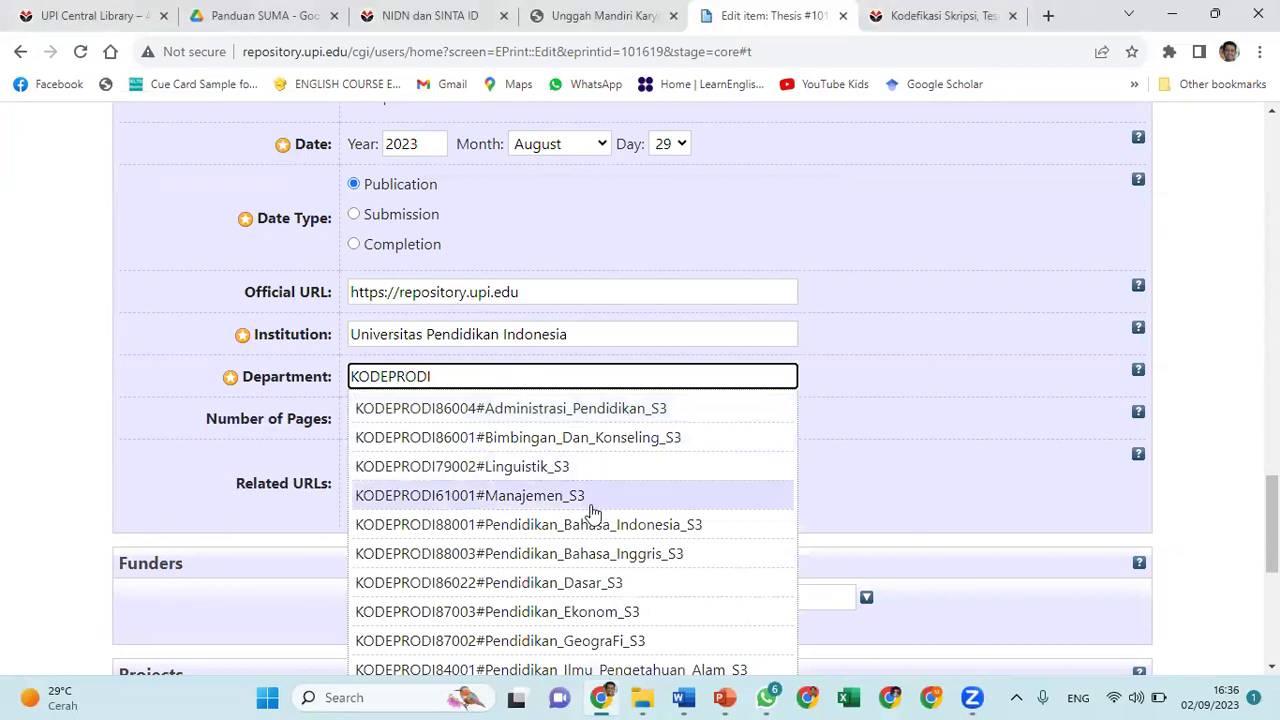
scroll(592, 512, down, 5)
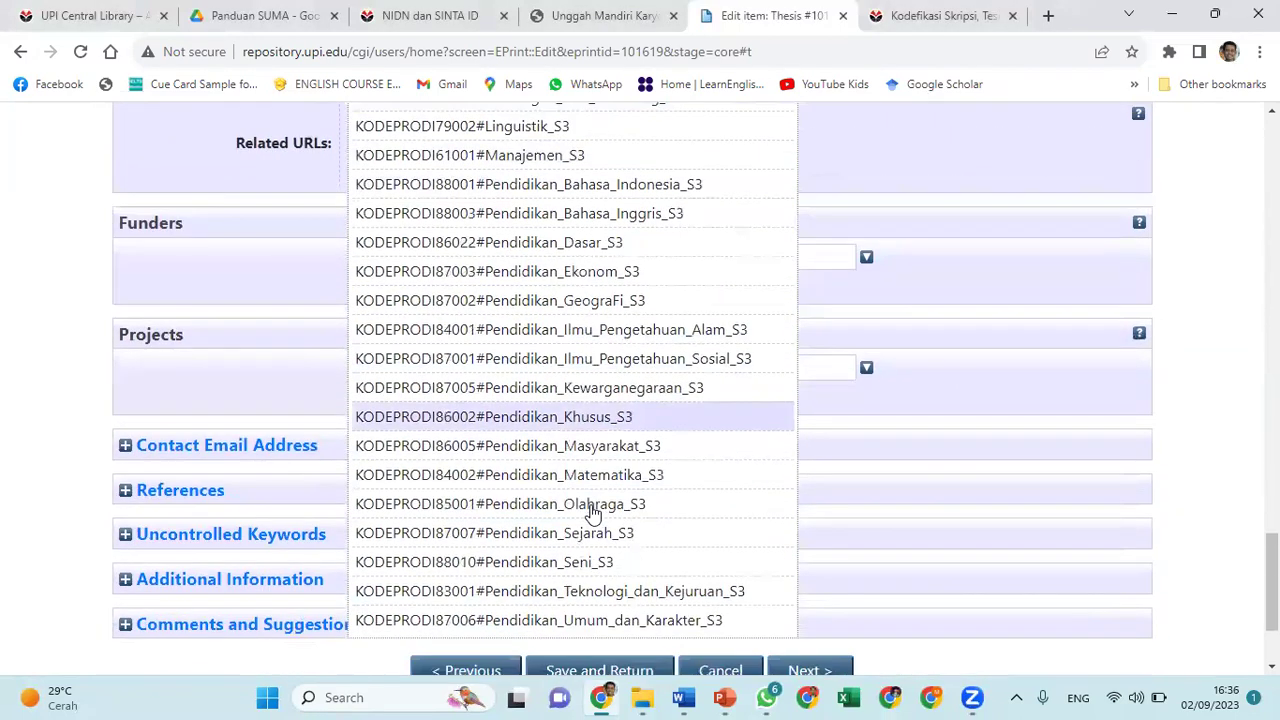
scroll(592, 512, up, 1)
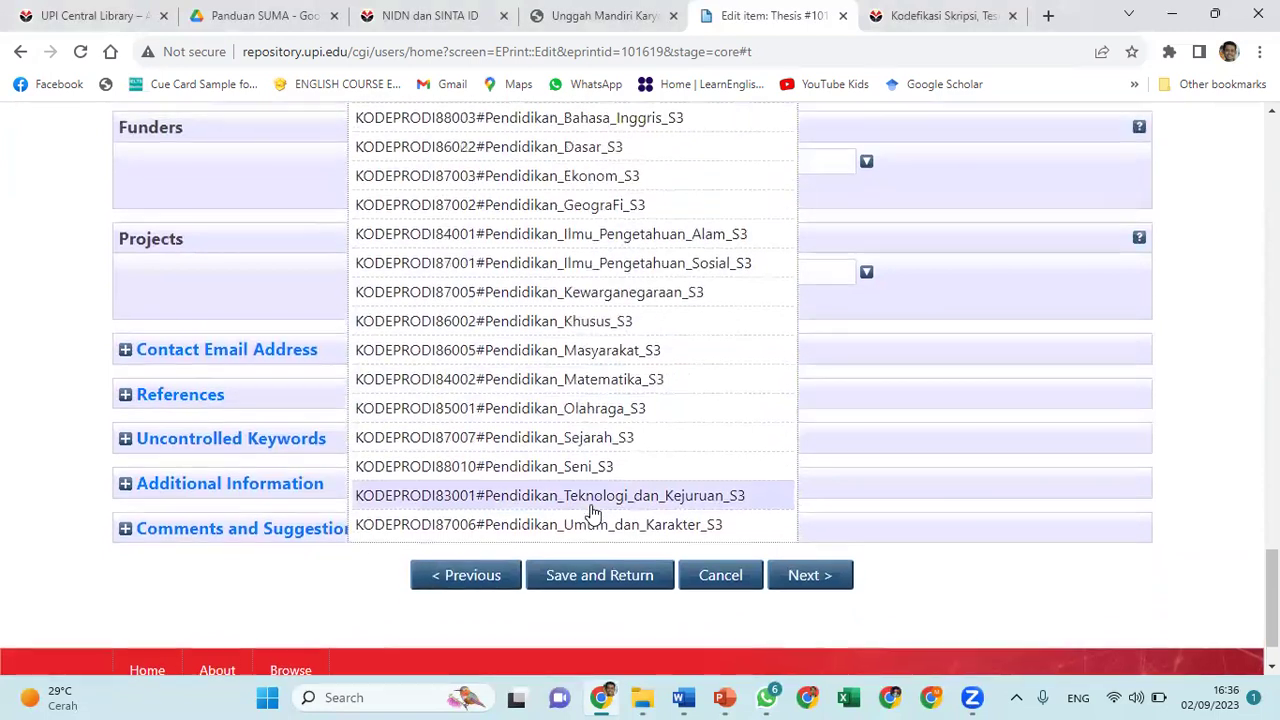
scroll(592, 512, up, 3)
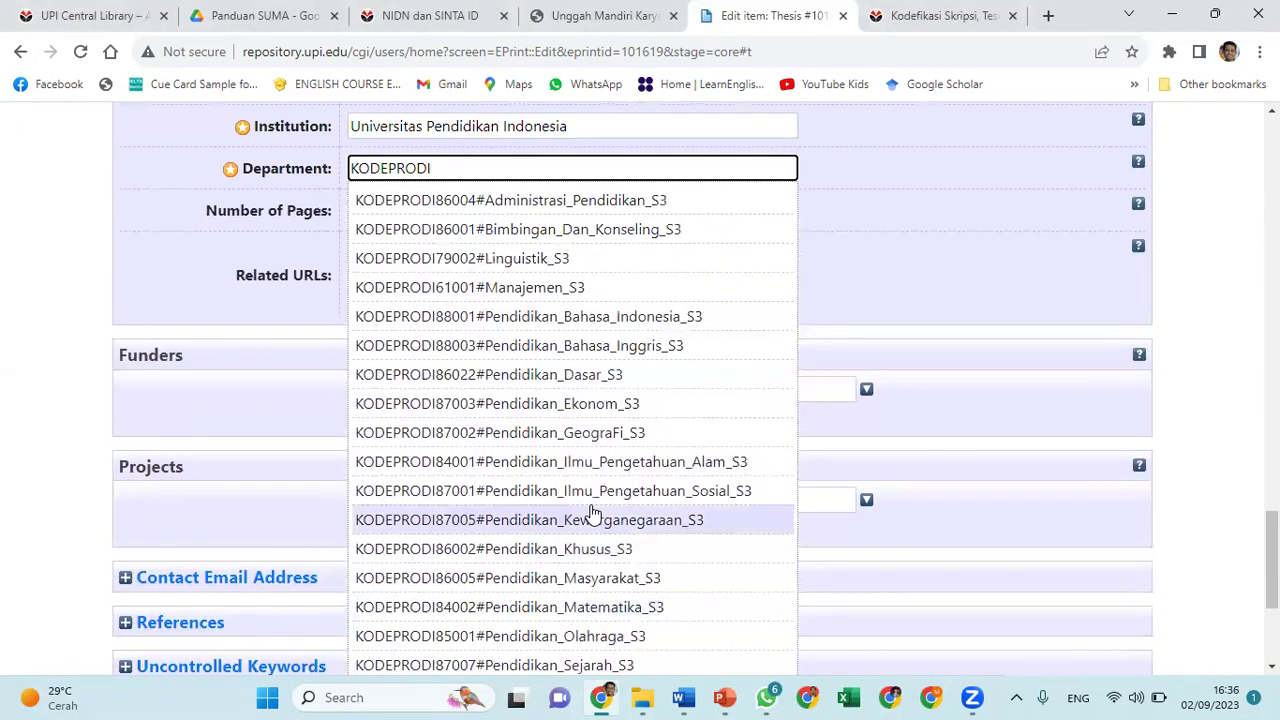
text(7)
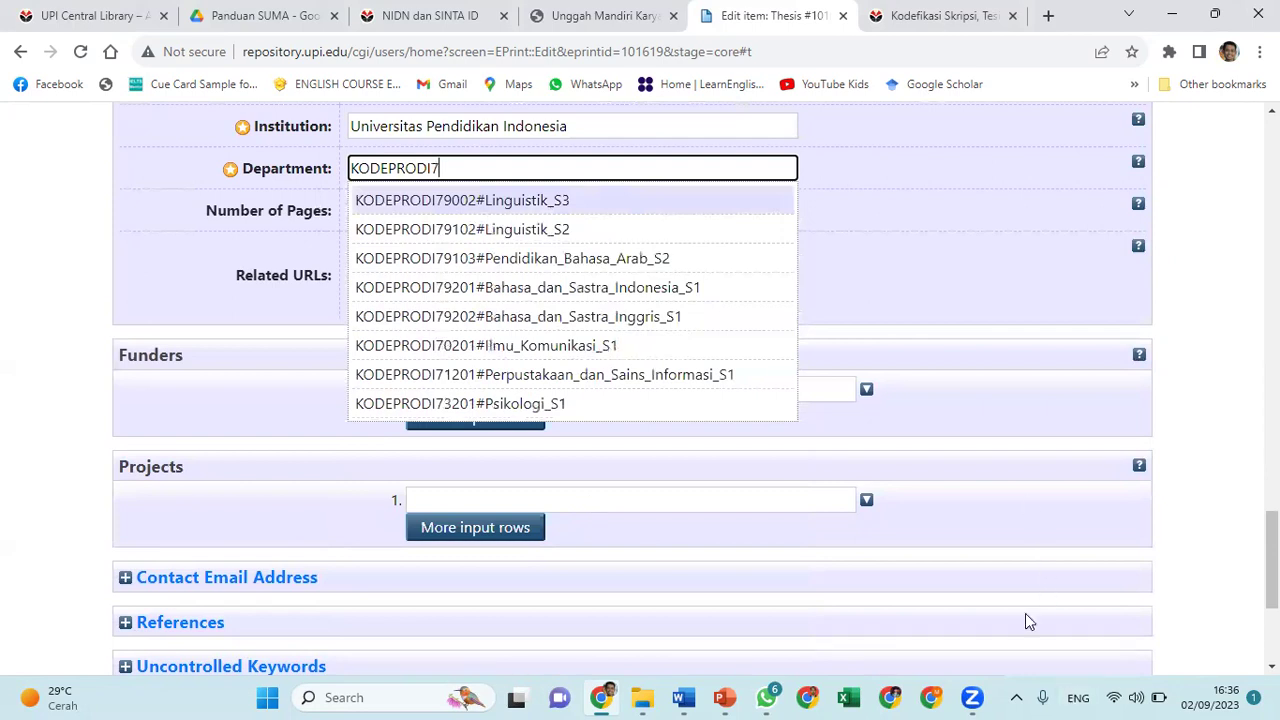
click(889, 697)
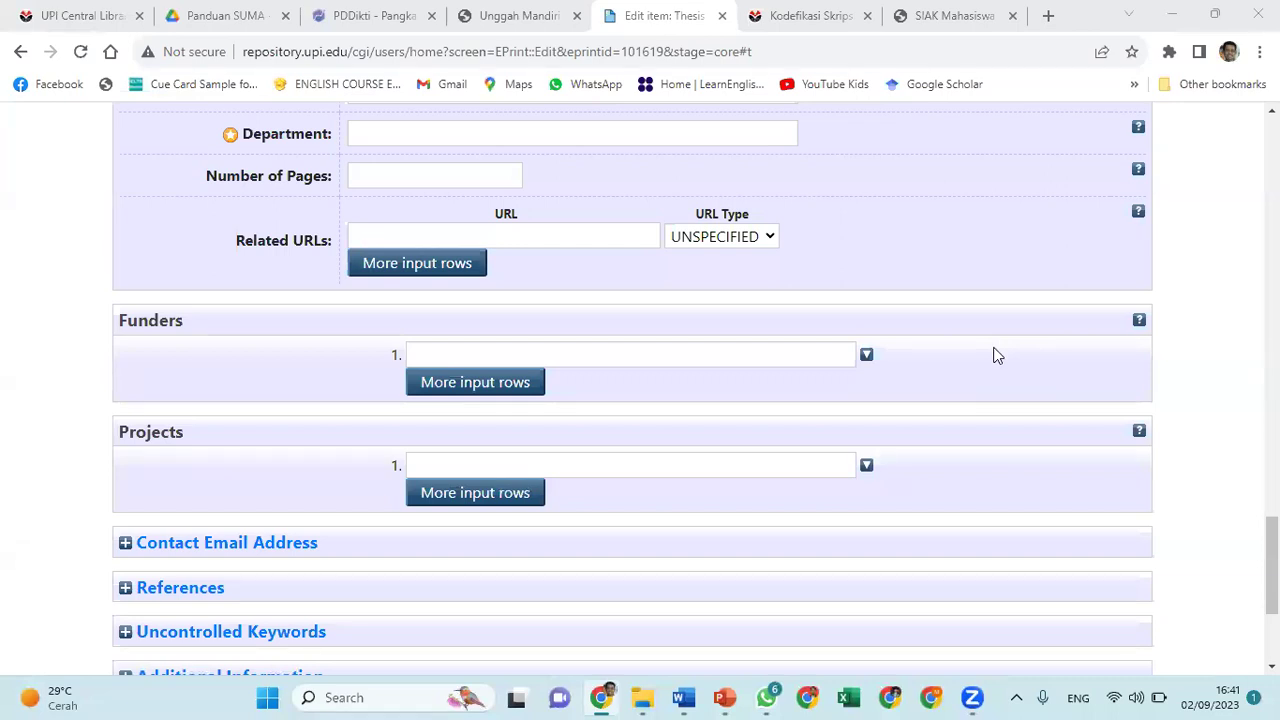
click(522, 136)
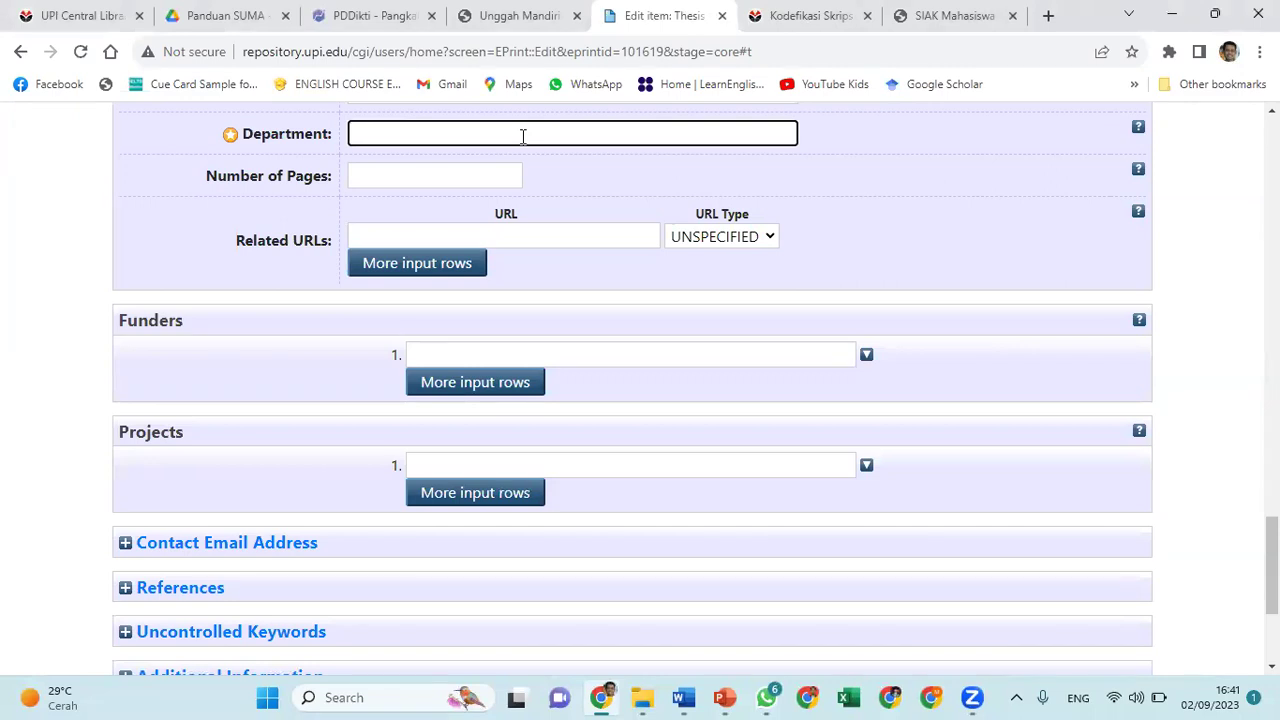
text(KODEPRODI)
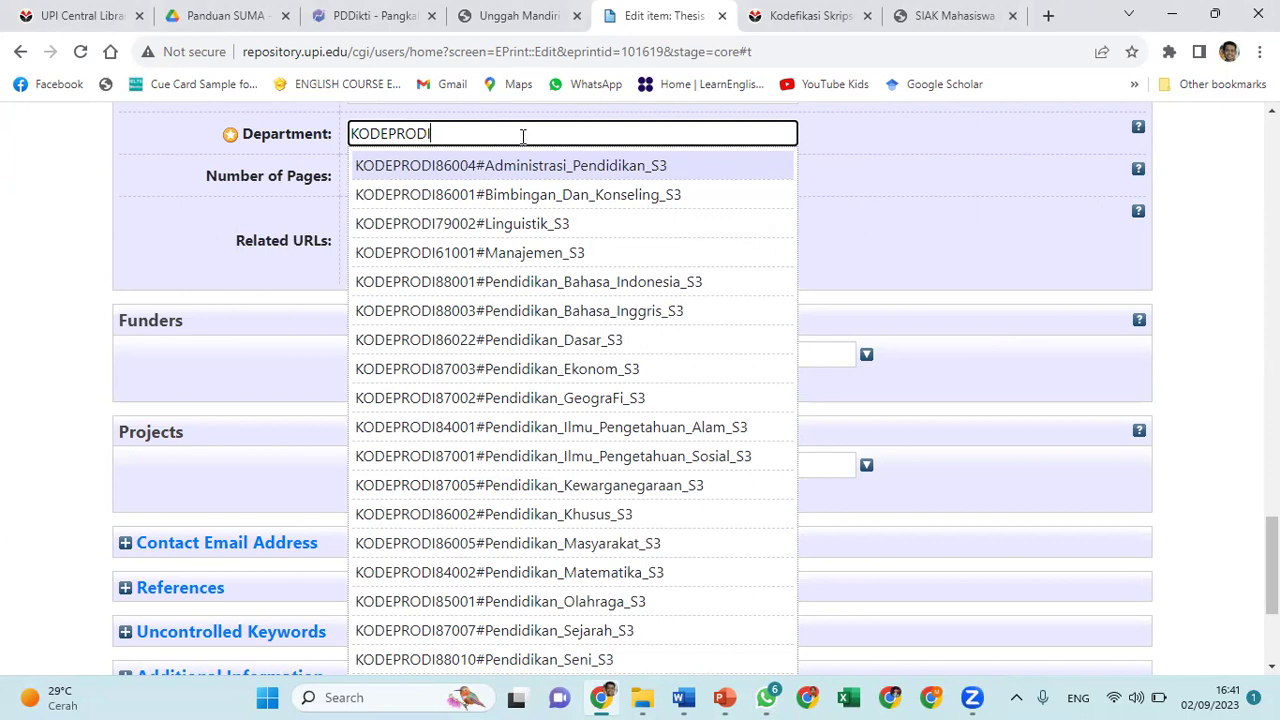
Look up Pendidikan Bahasa Inggris S2 (code 88103) in PDDikti, then return to the Google results
click(362, 28)
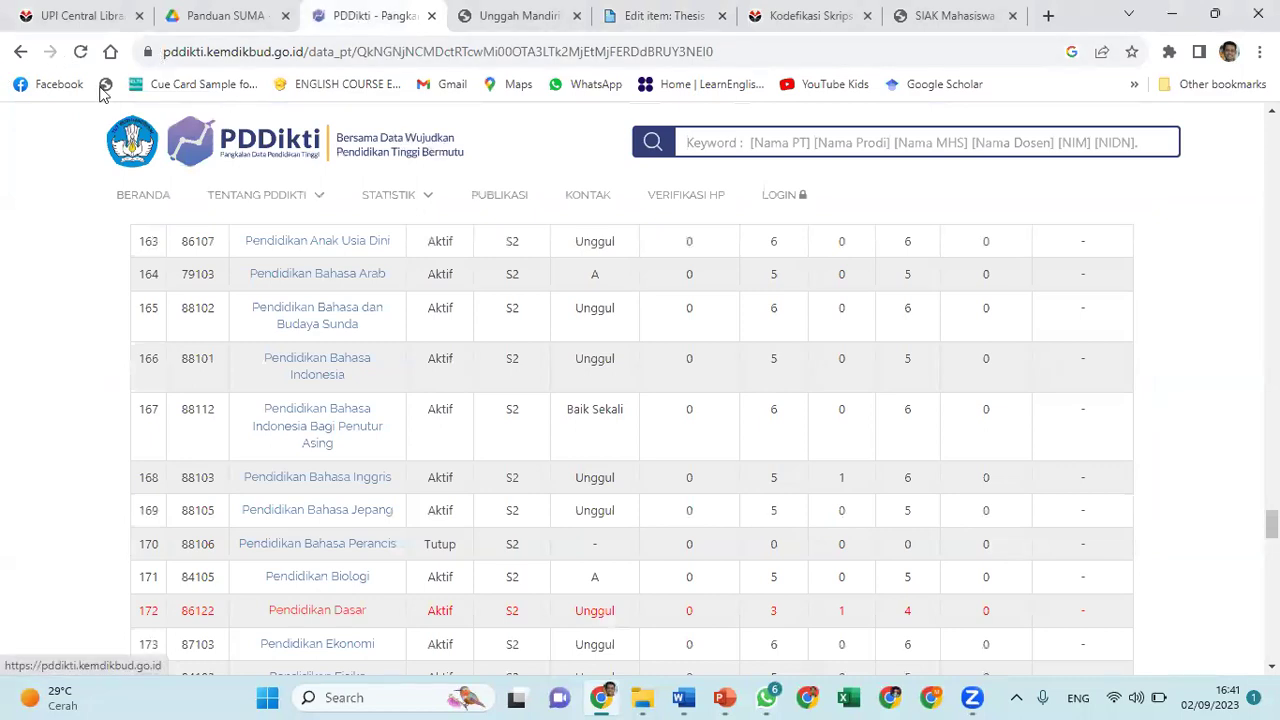
click(18, 50)
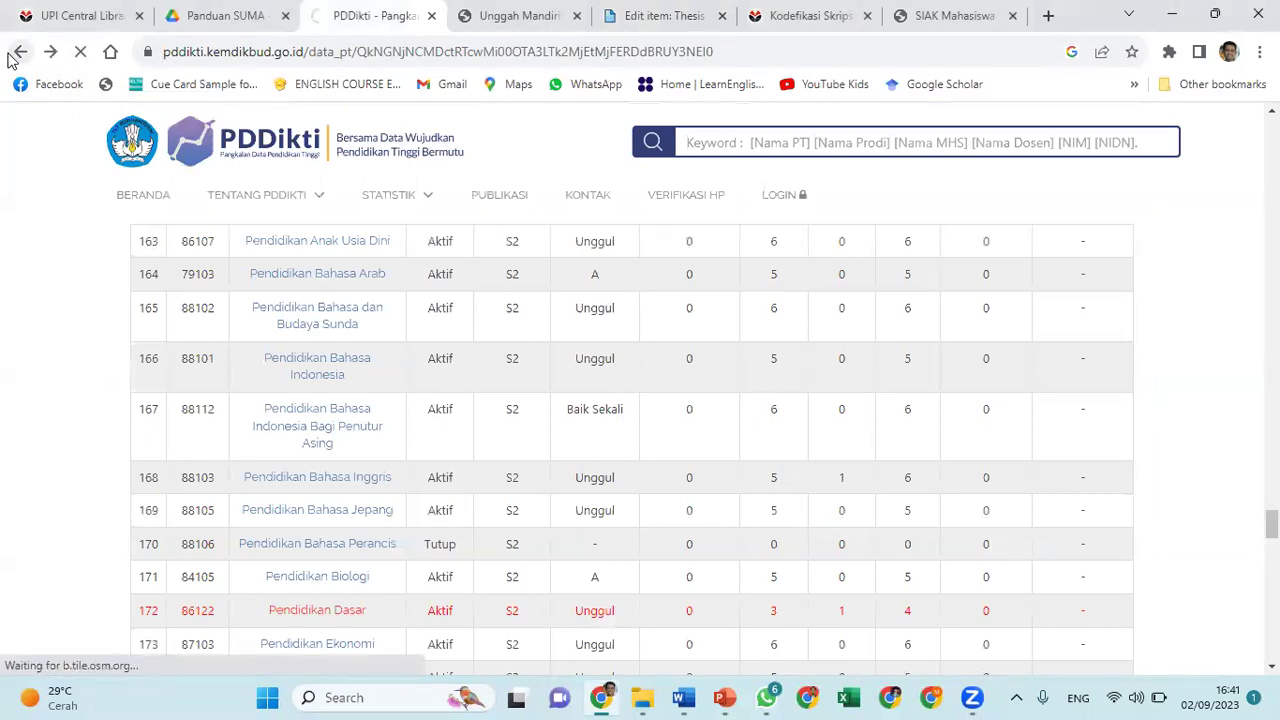
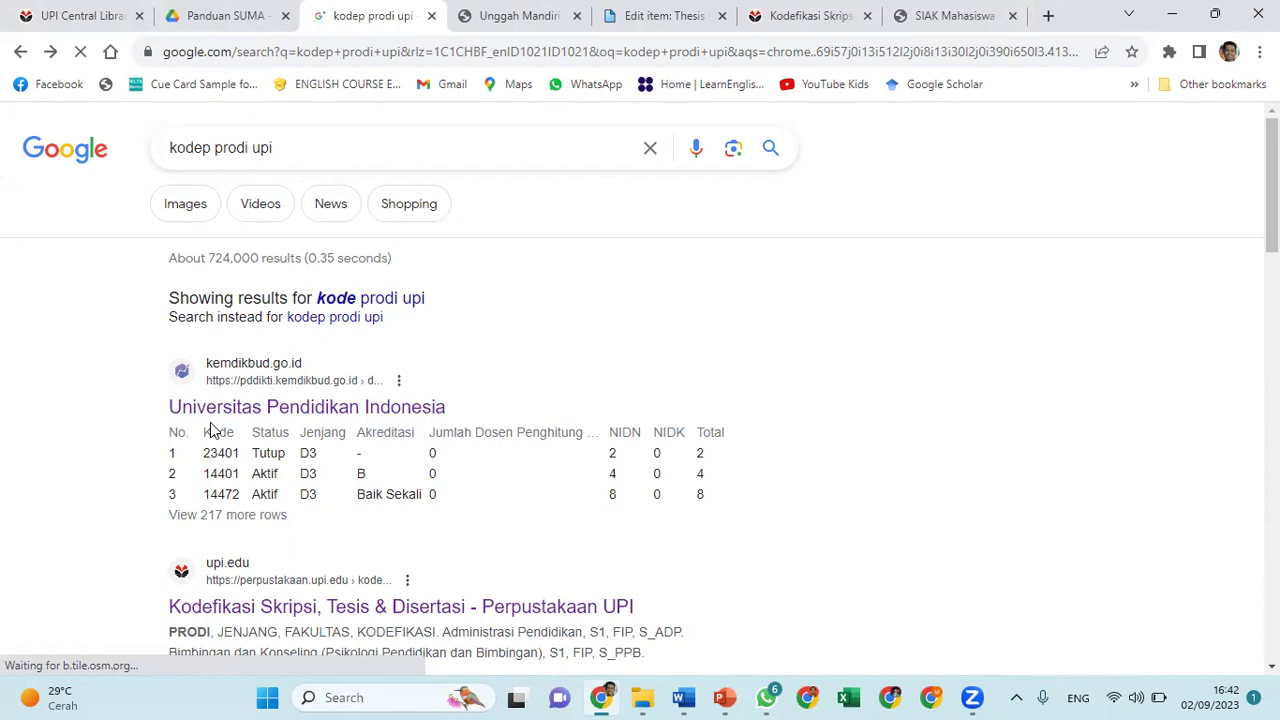
On PDDikti, locate Universitas Pendidikan Indonesia and highlight code 88103 for Pendidikan Bahasa Inggris S2
click(397, 418)
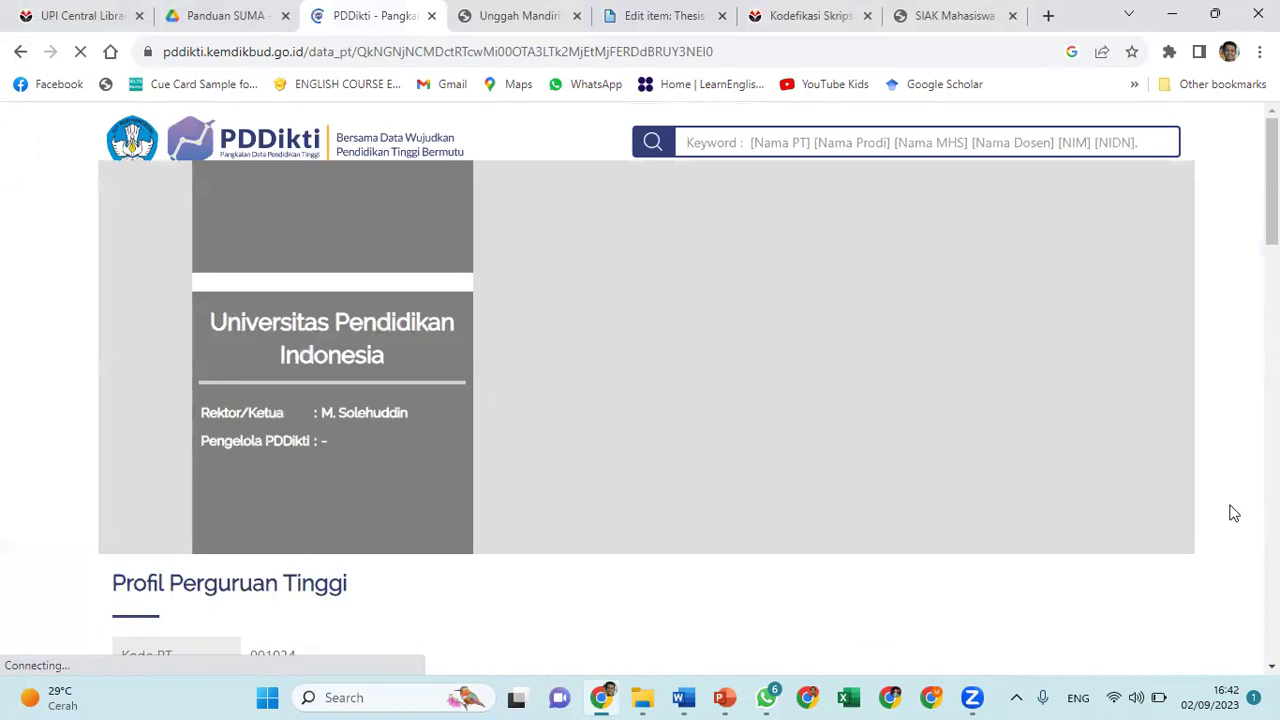
scroll(1232, 514, down, 10)
scroll(1232, 514, down, 6)
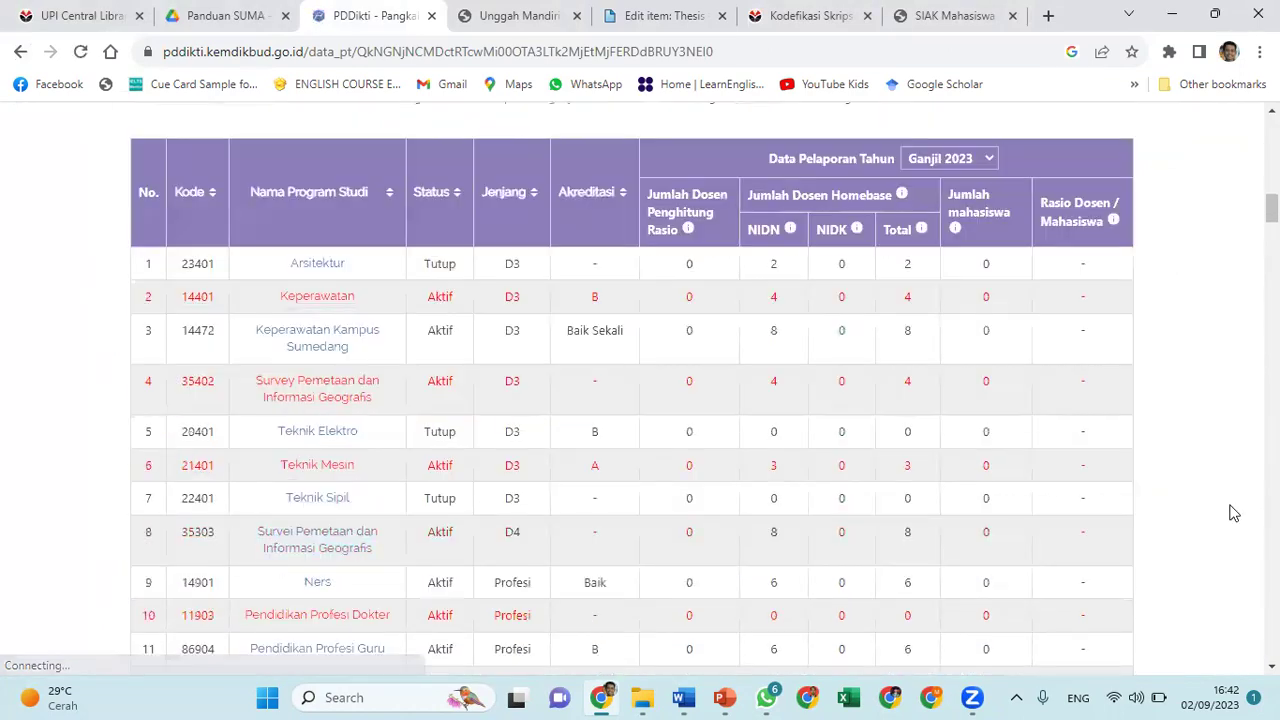
scroll(1233, 513, down, 10)
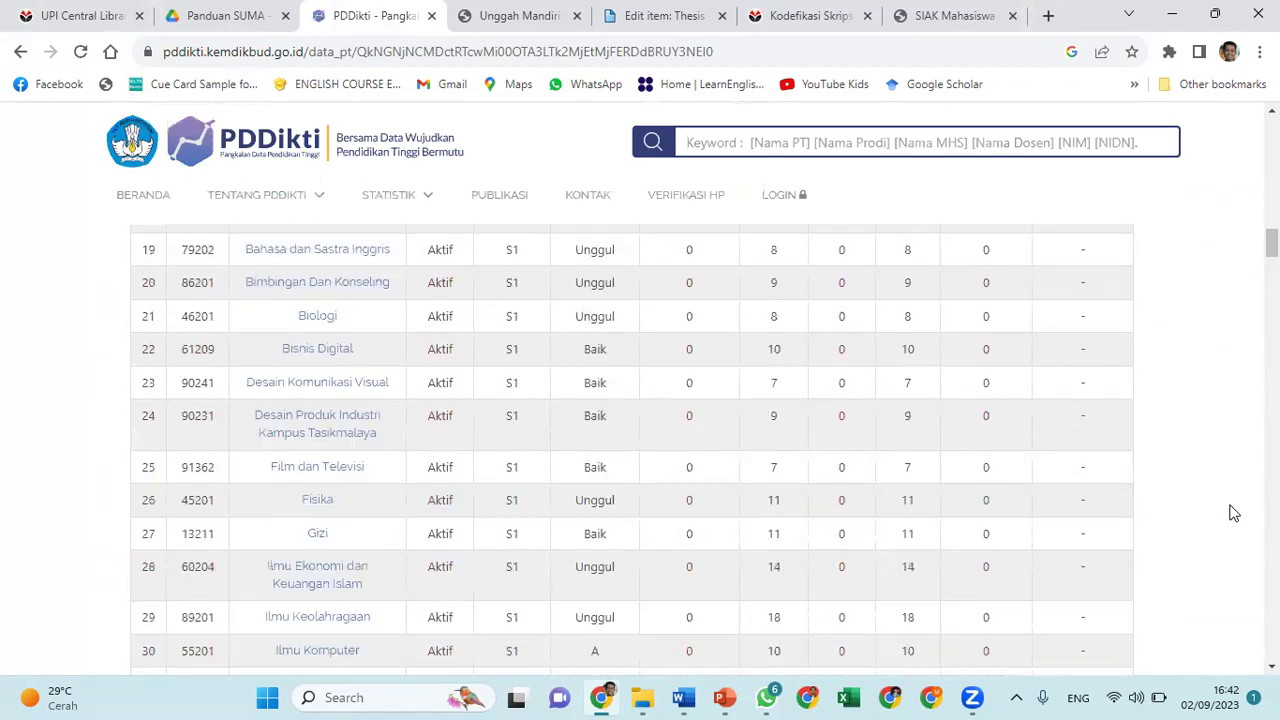
scroll(1233, 513, down, 10)
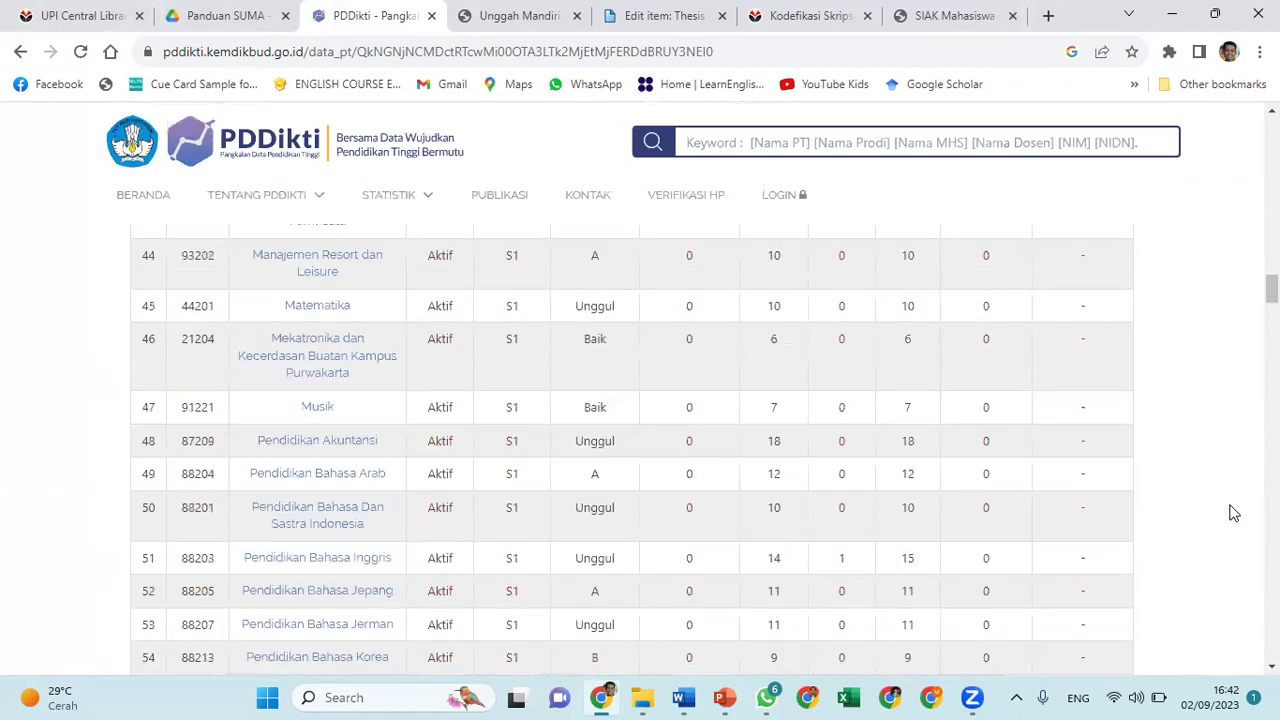
scroll(1233, 513, down, 12)
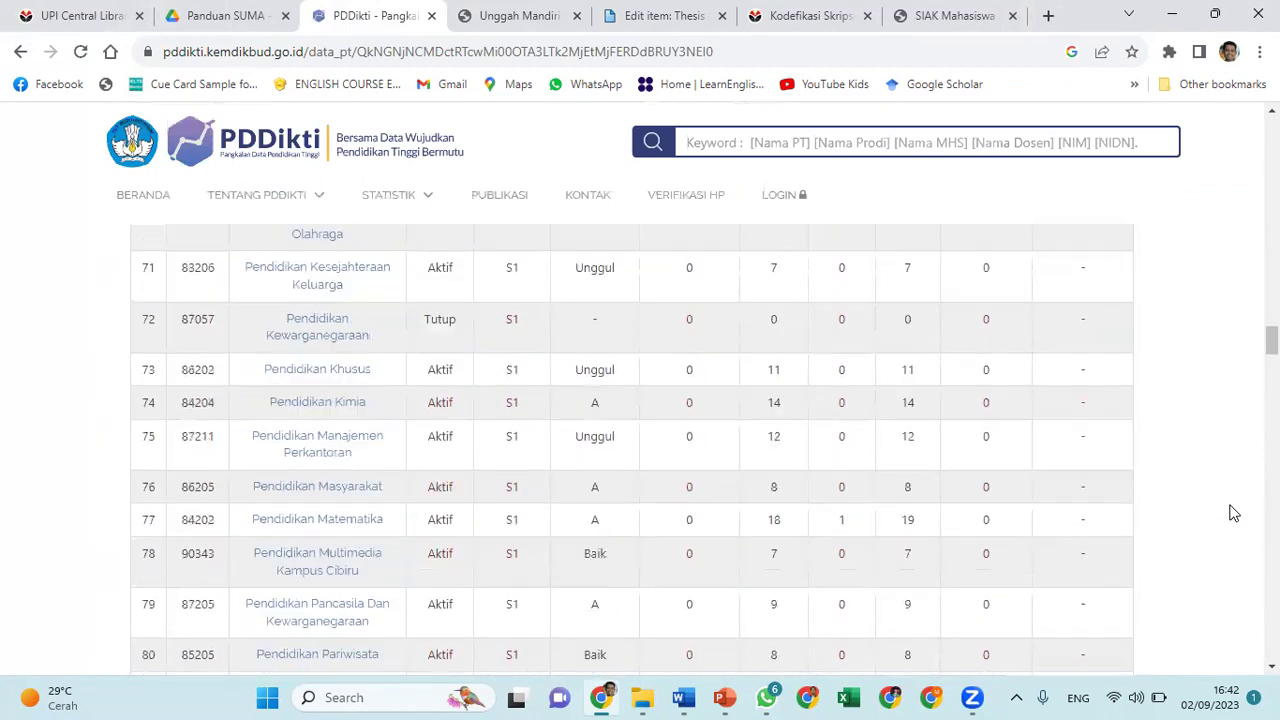
scroll(1233, 513, down, 15)
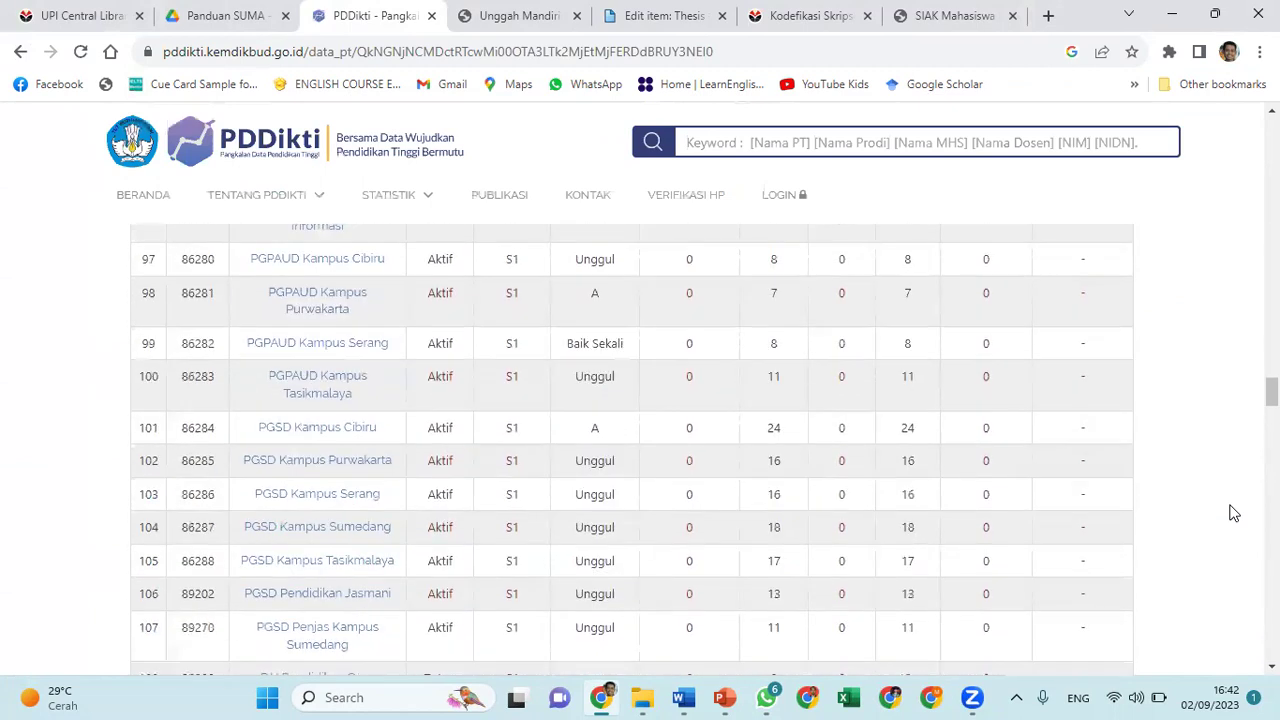
scroll(1233, 513, down, 5)
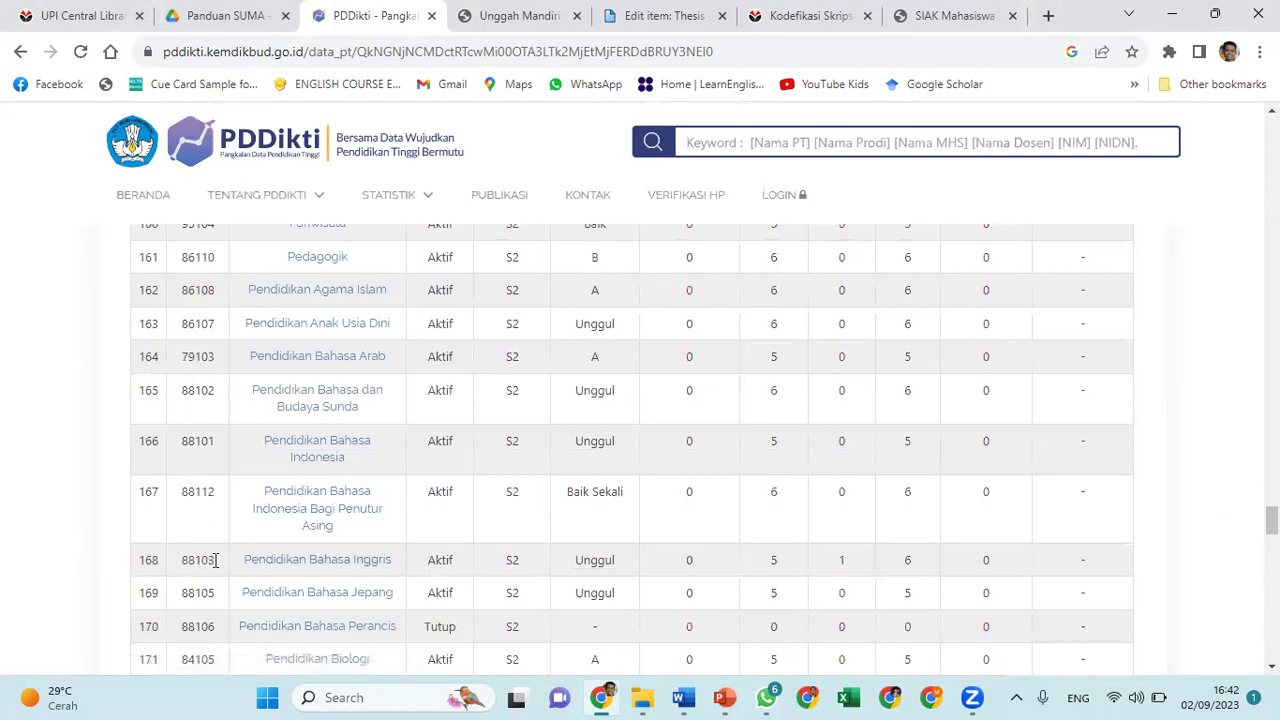
drag(183, 558, 213, 558)
Set the Department to KODEPRODI88103#Pendidikan_Bahasa_Inggris_S2 in the thesis edit form
click(651, 20)
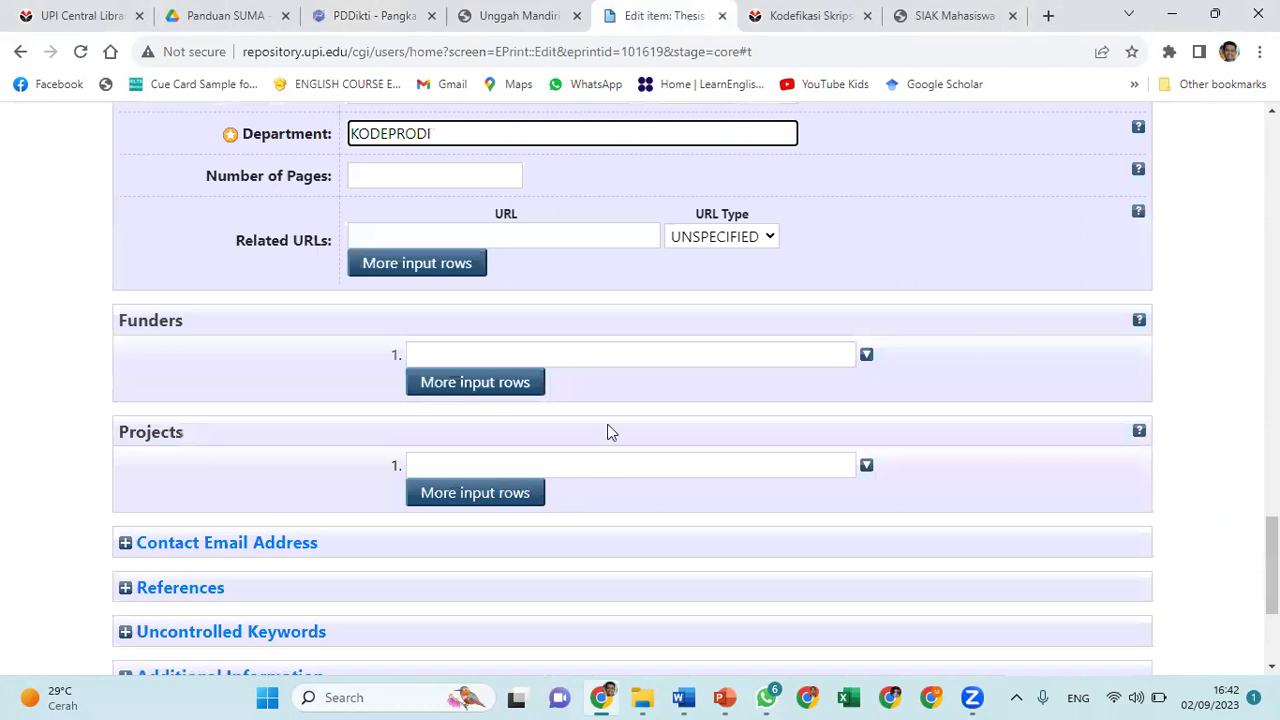
text(88)
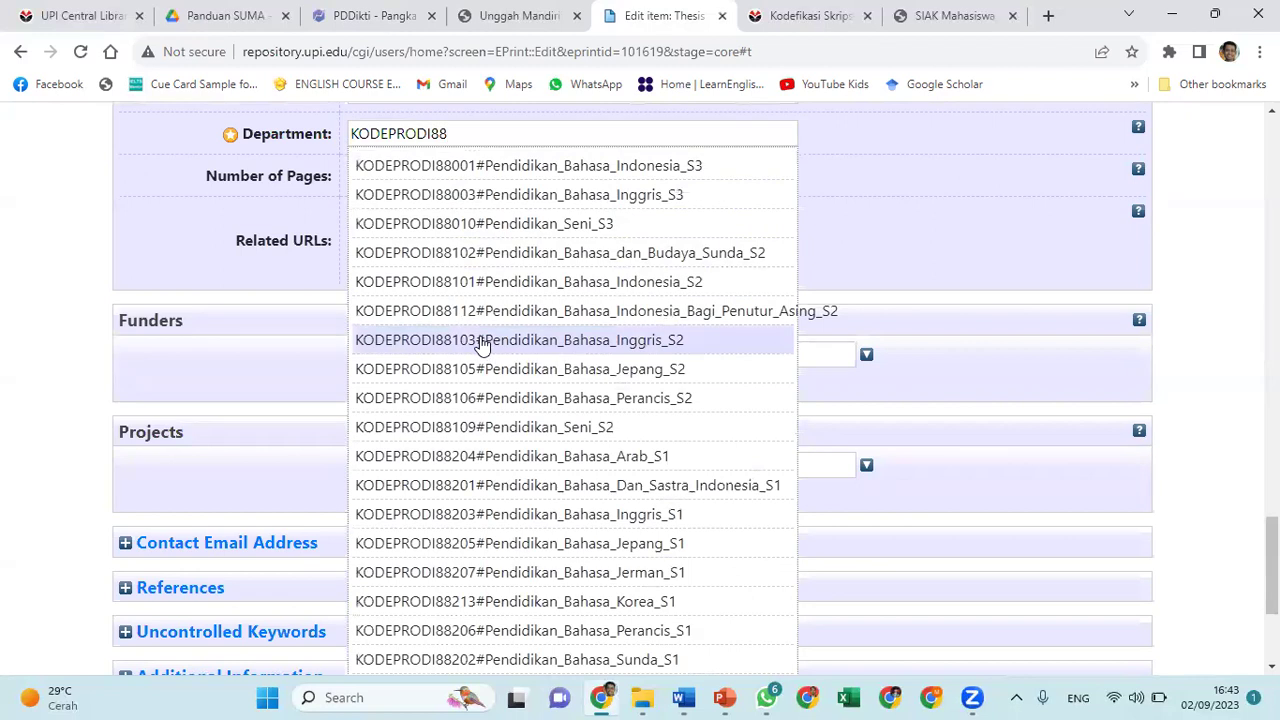
click(481, 341)
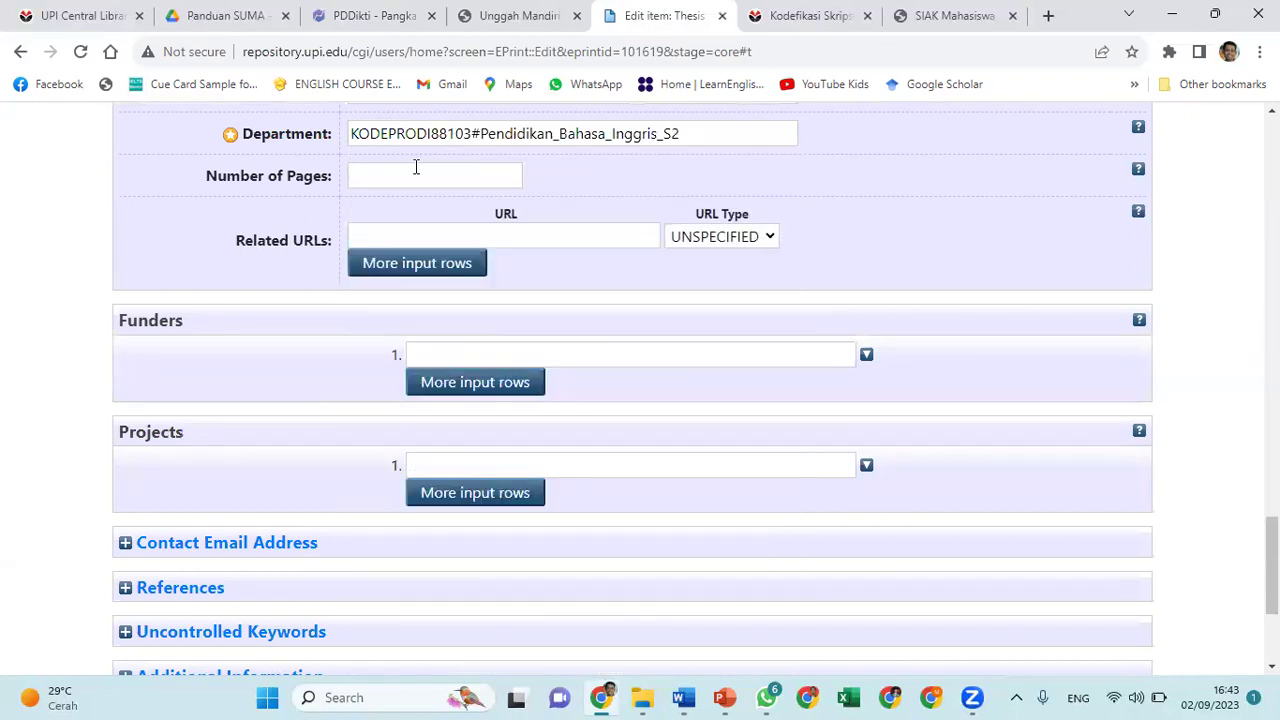
click(536, 241)
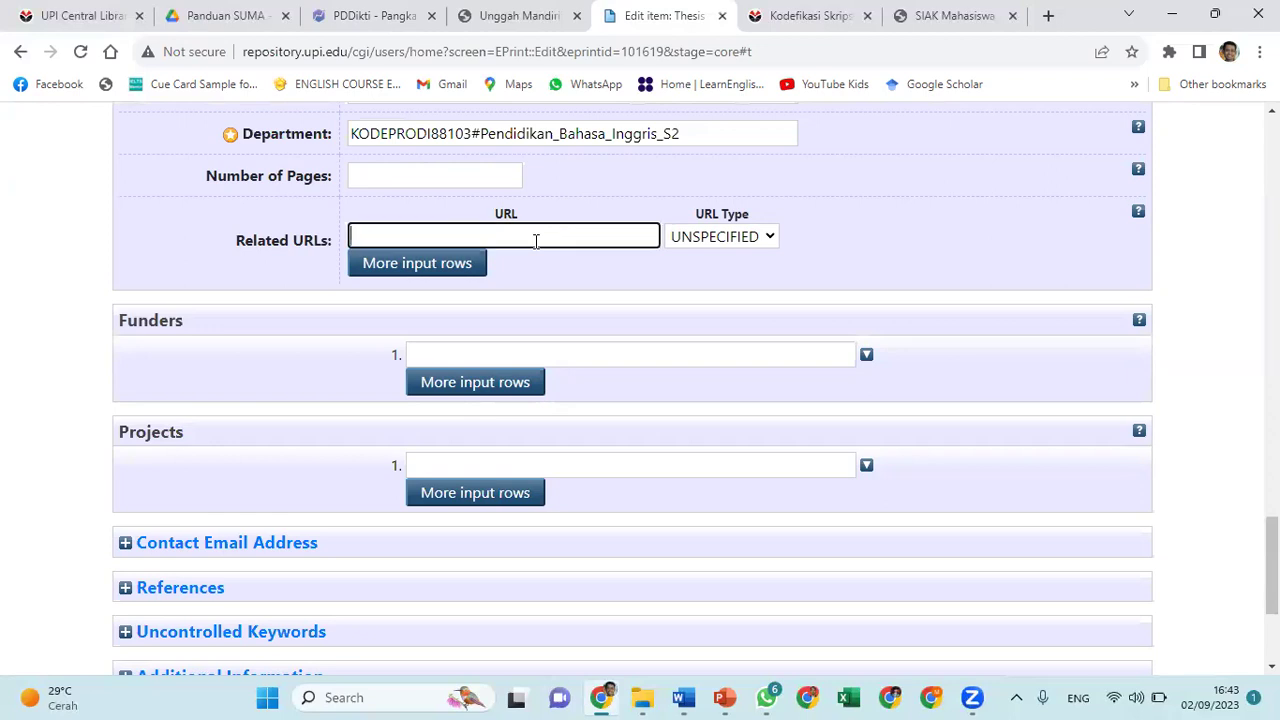
text(https://perpustakaan)
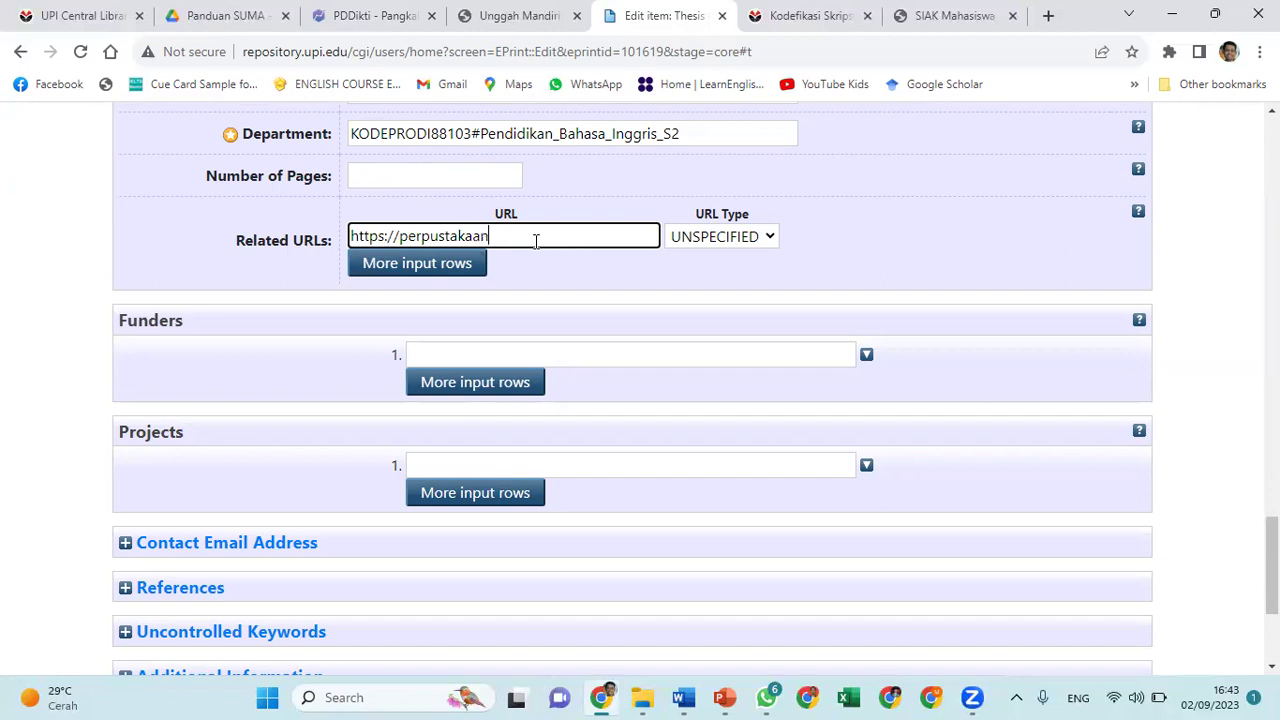
text(.upi.edu)
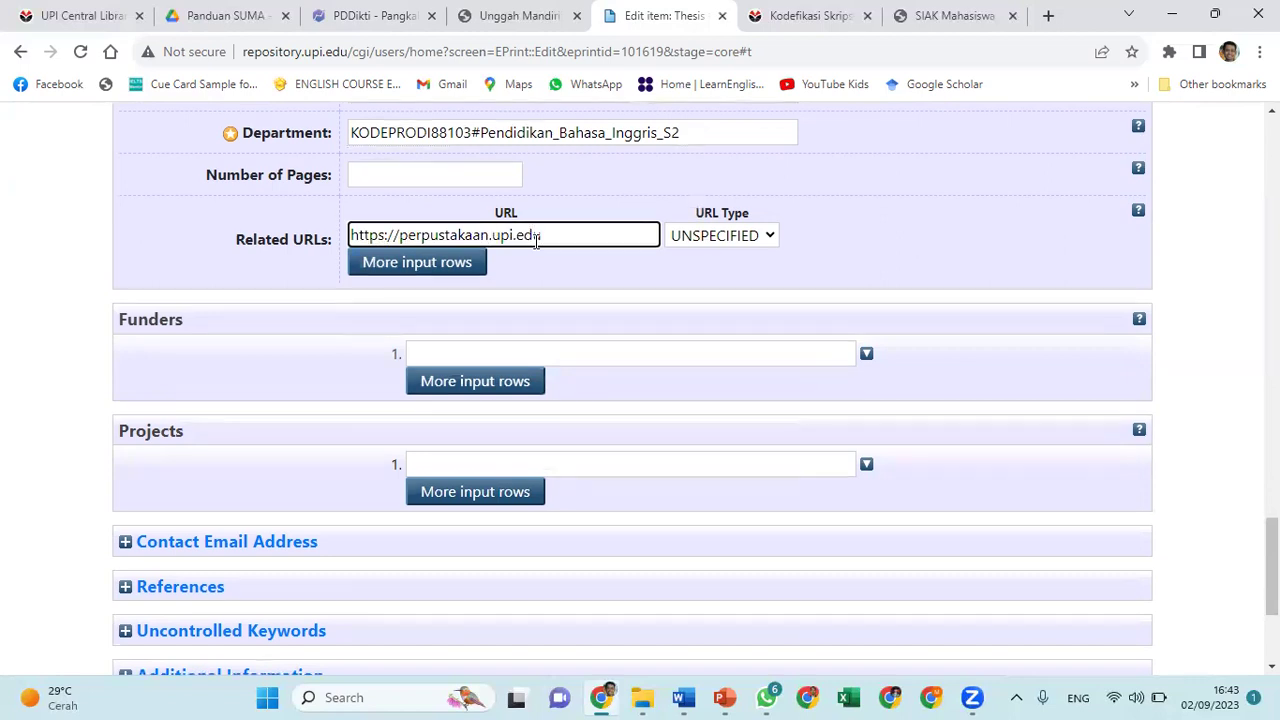
scroll(537, 240, down, 2)
scroll(537, 240, up, 2)
Enter LPDP as the first funder
click(551, 351)
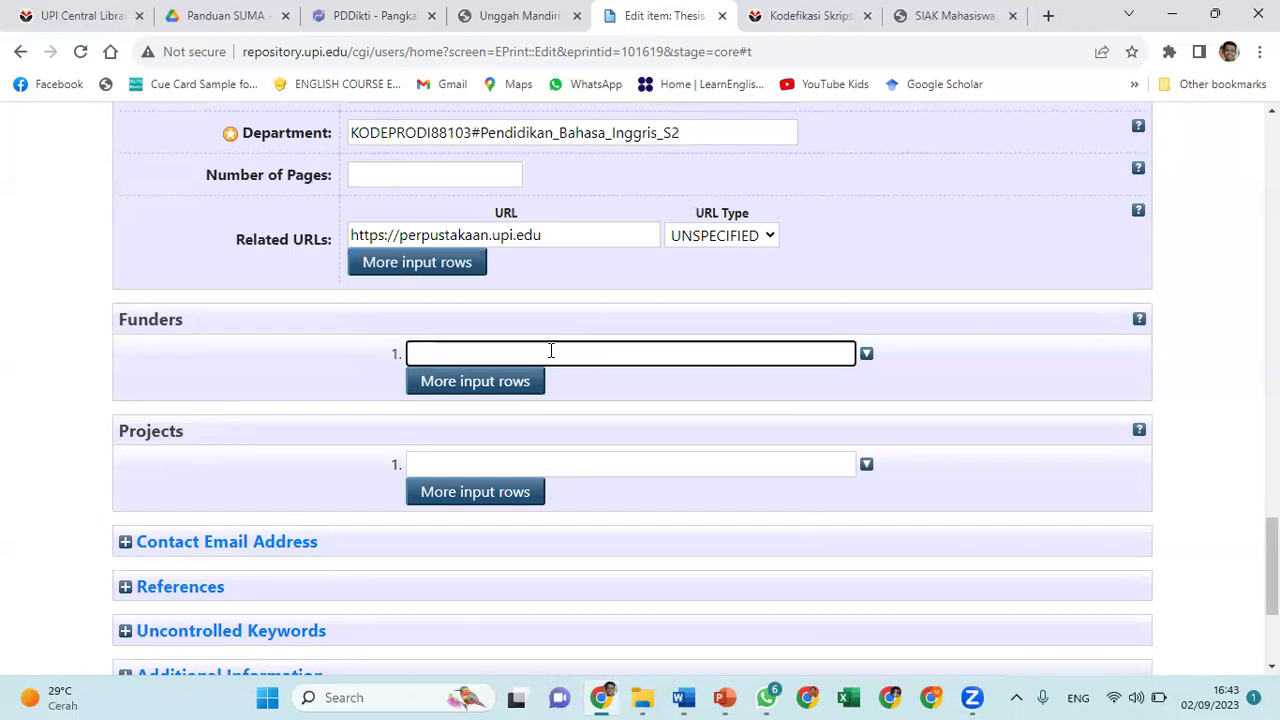
text(LPDP)
scroll(948, 378, down, 1)
scroll(948, 378, down, 2)
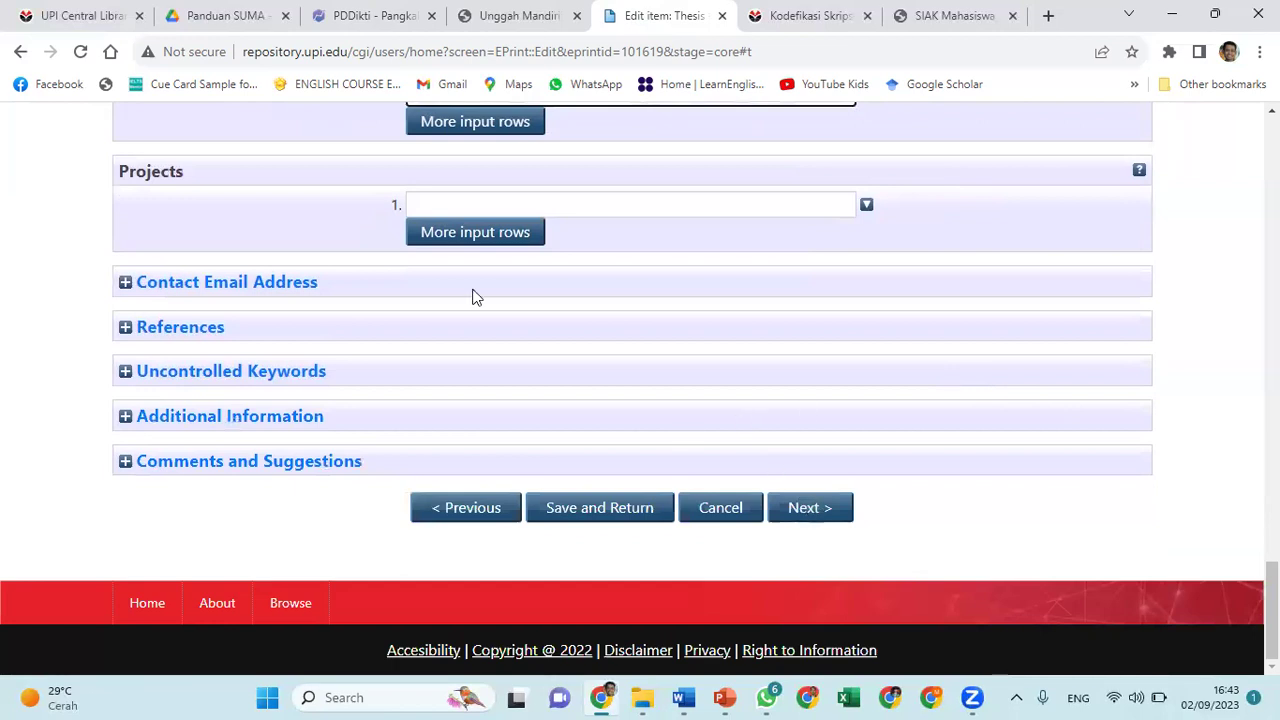
Expand Contact Email, References and Uncontrolled Keywords, then collapse the empty References section
click(124, 285)
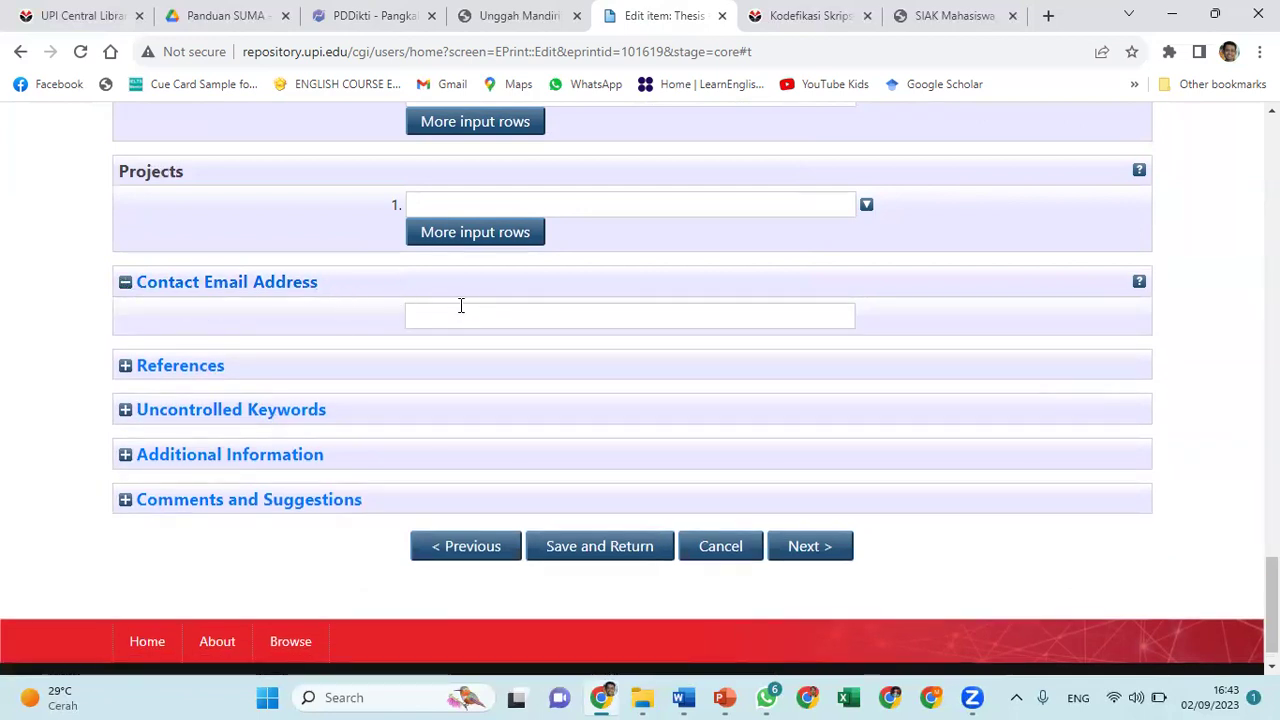
click(125, 367)
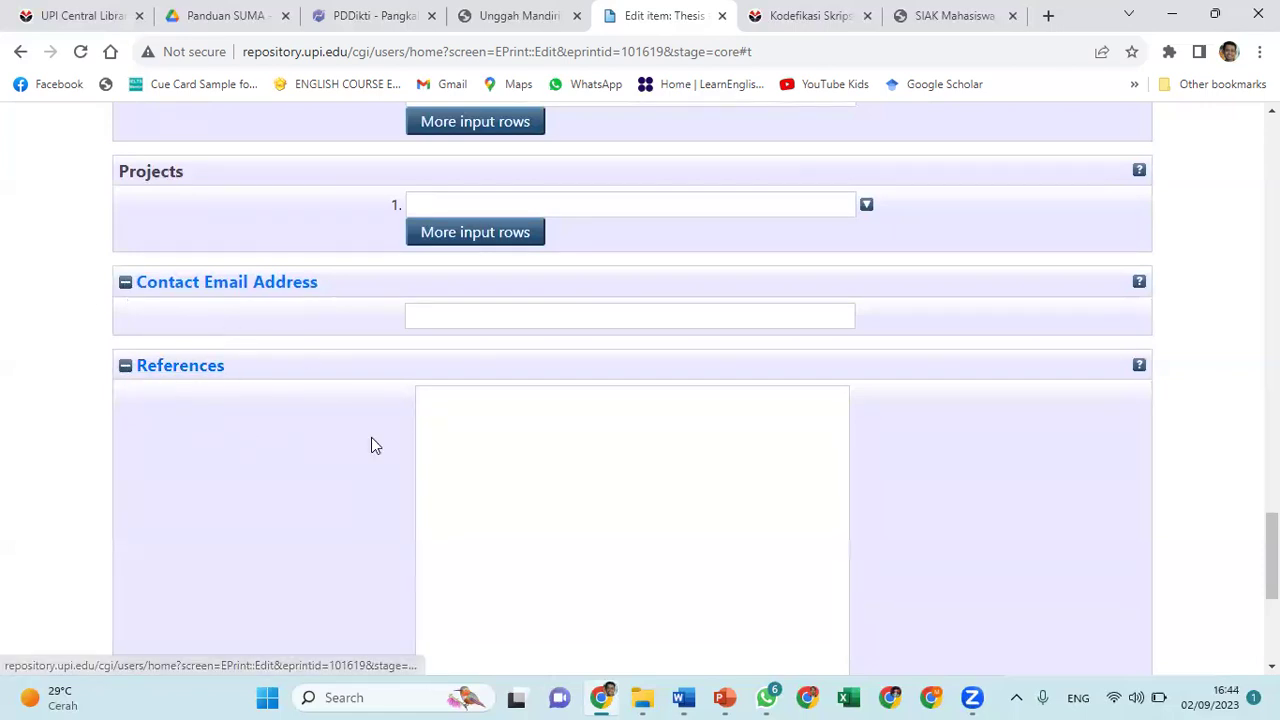
scroll(371, 444, down, 2)
scroll(371, 445, down, 1)
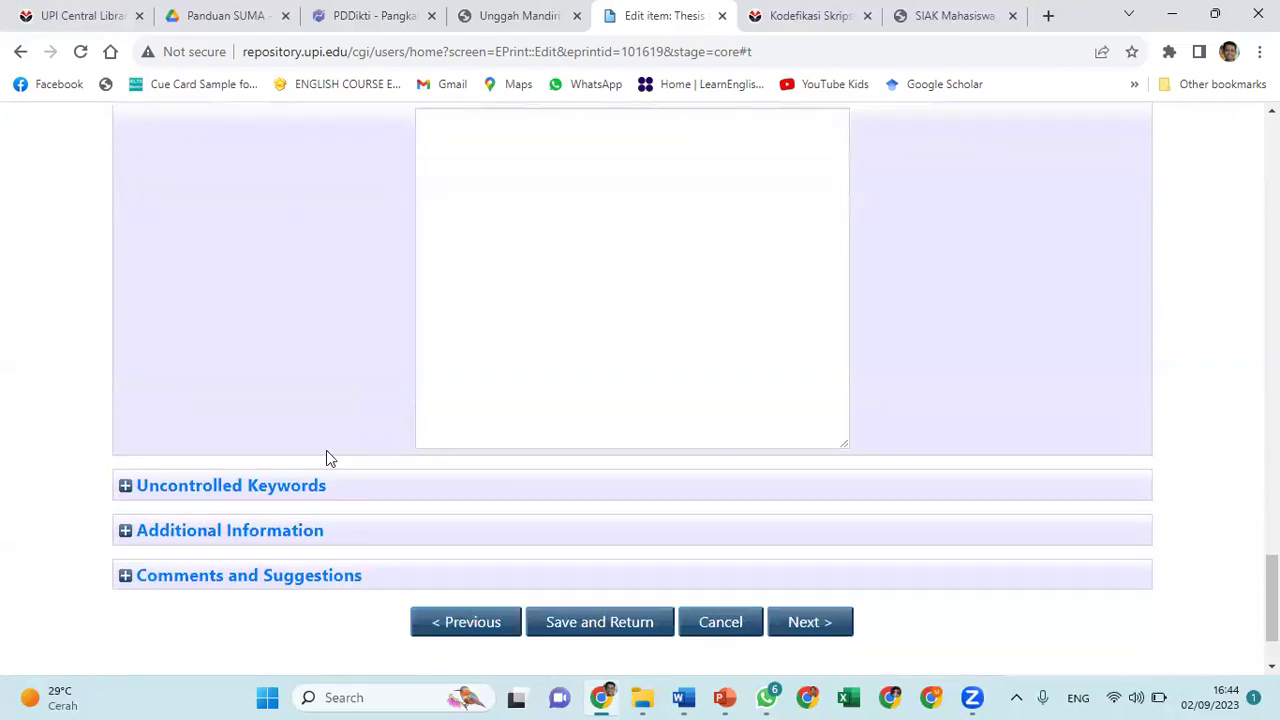
click(126, 482)
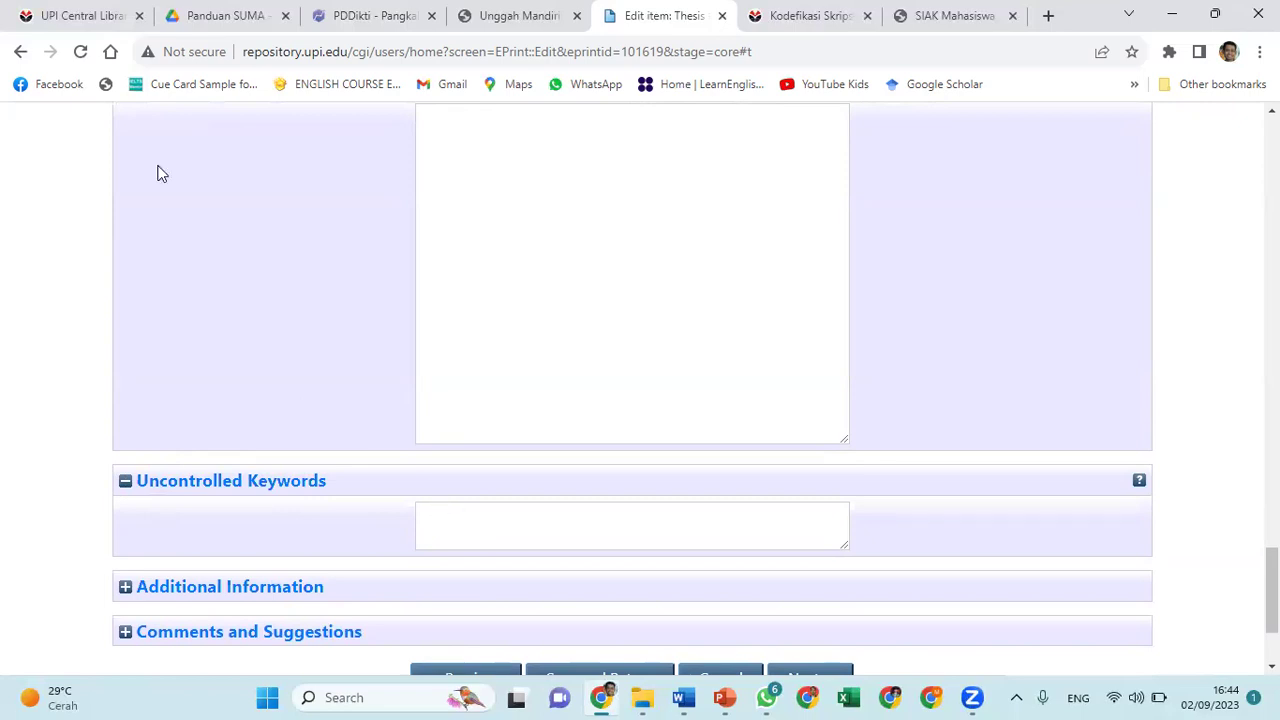
scroll(150, 190, up, 2)
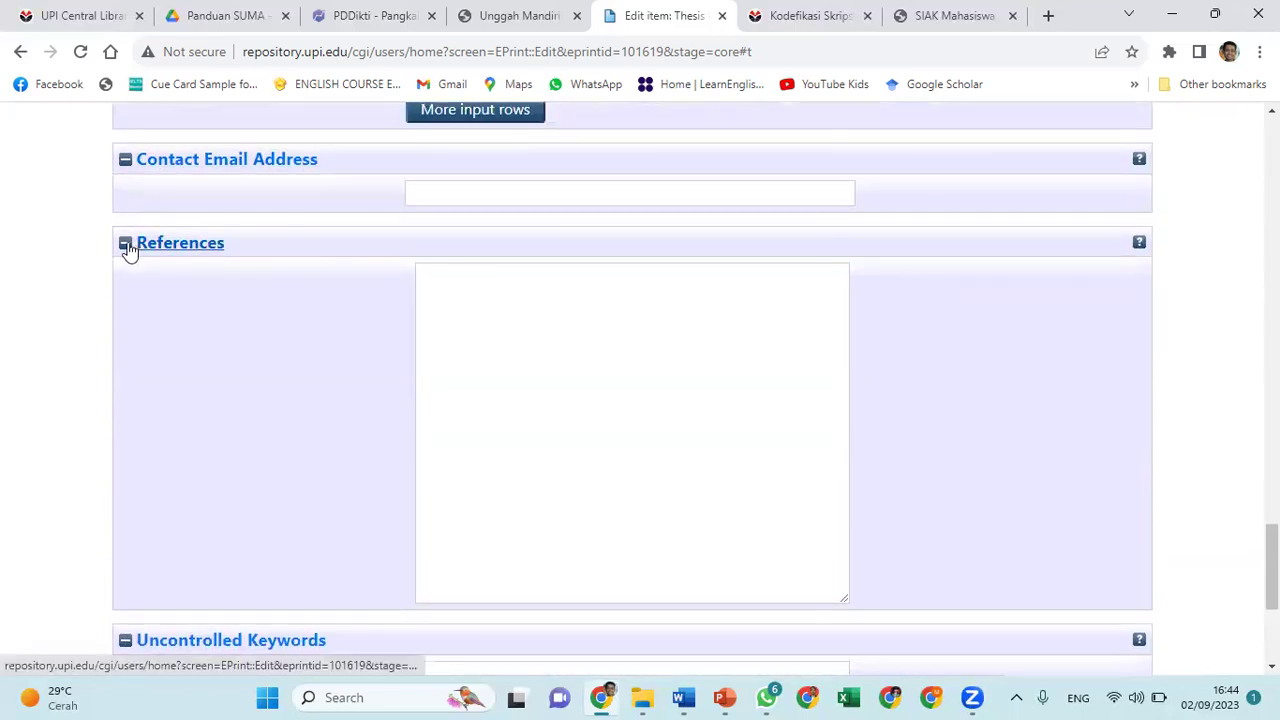
click(126, 244)
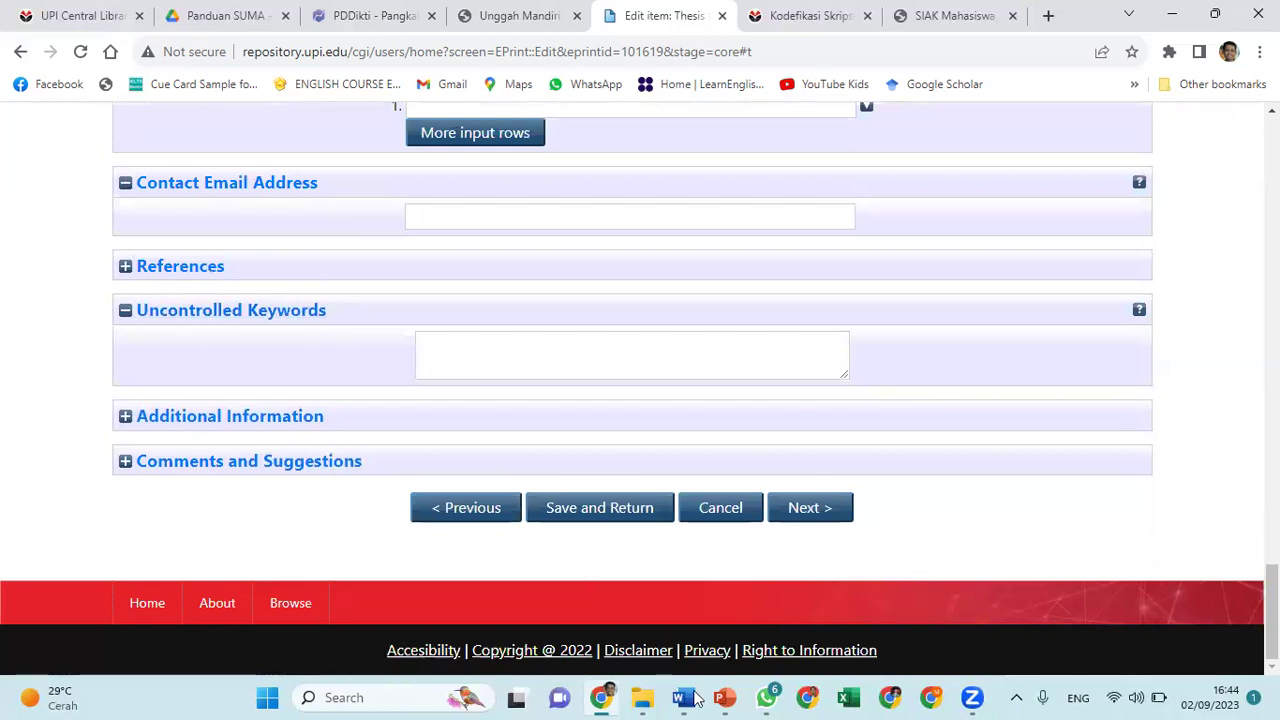
Select the keyword list from the Word draft's Keywords line, then return to the repository form
click(697, 698)
click(490, 630)
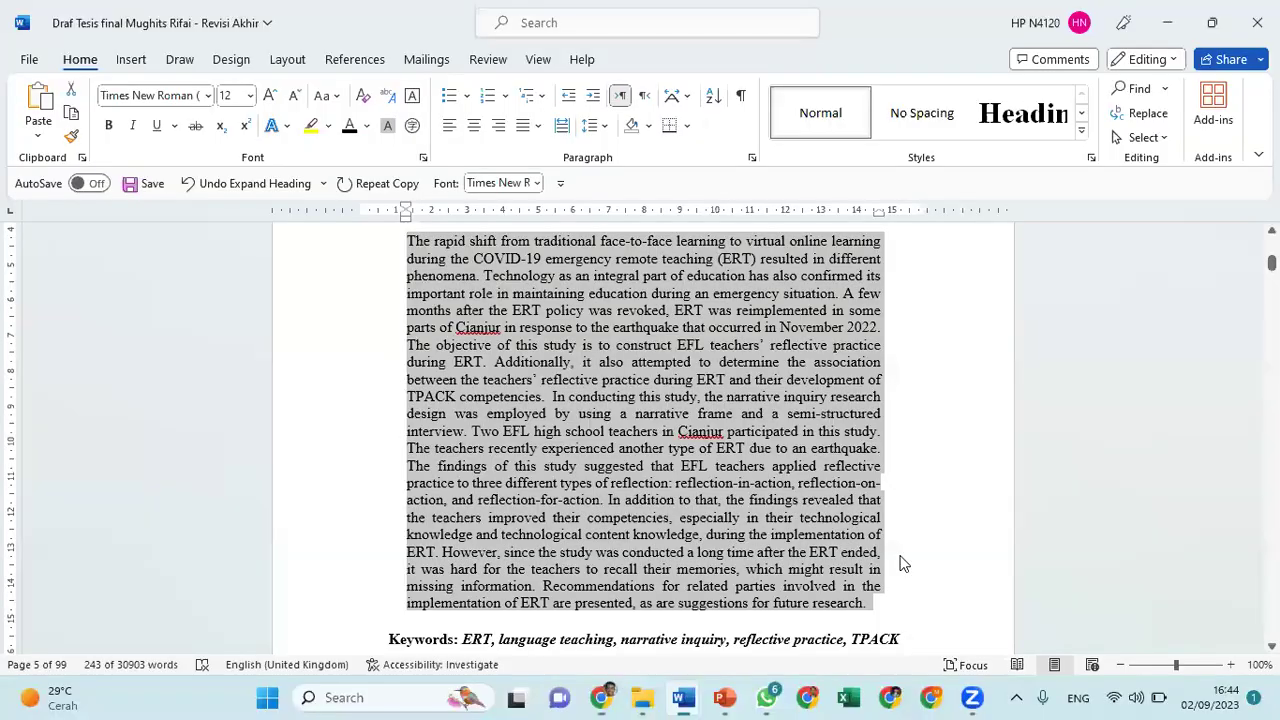
click(465, 640)
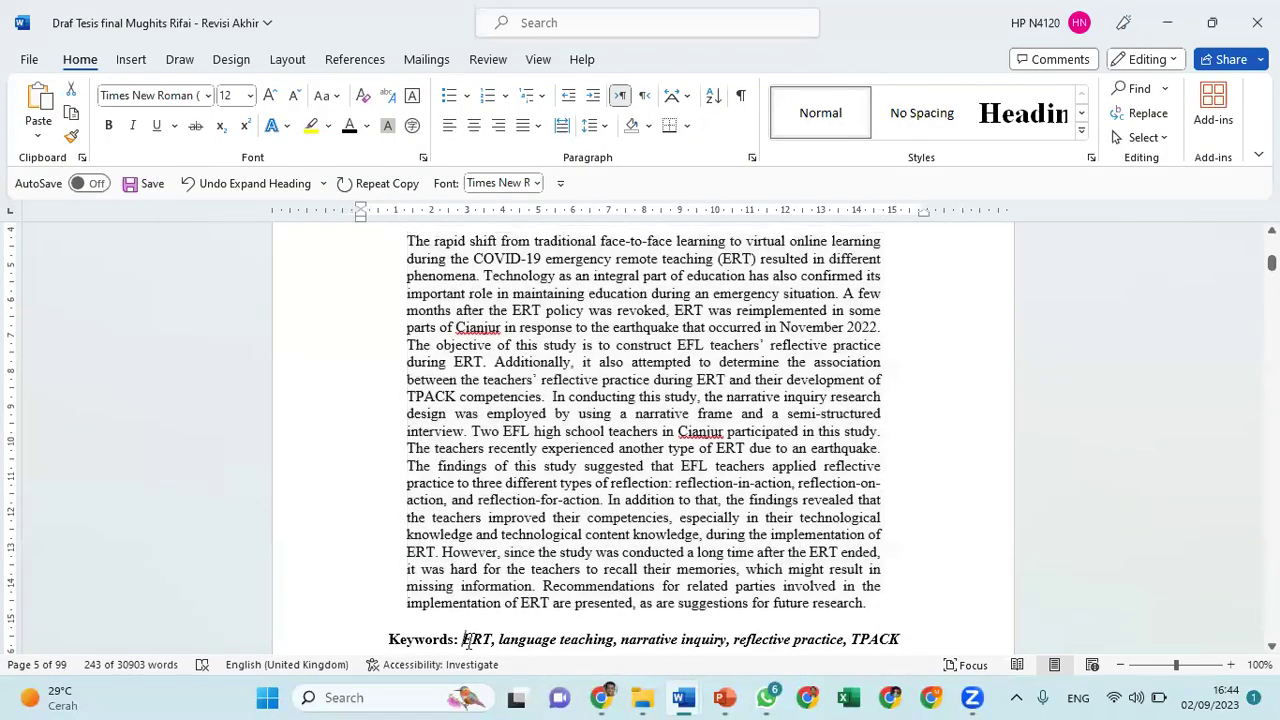
key(shift+Right)
key(shift+Right)
key(shift+Right)
key(shift+Right)
key(shift+Right)
key(shift+Right)
key(shift+Right)
key(shift+Right)
key(shift+Right)
key(shift+Right)
key(shift+Right)
key(shift+Right)
key(shift+Right)
key(shift+Right)
key(shift+Right)
key(shift+Right)
key(shift+Right)
key(shift+Right)
key(shift+Right)
key(shift+Right)
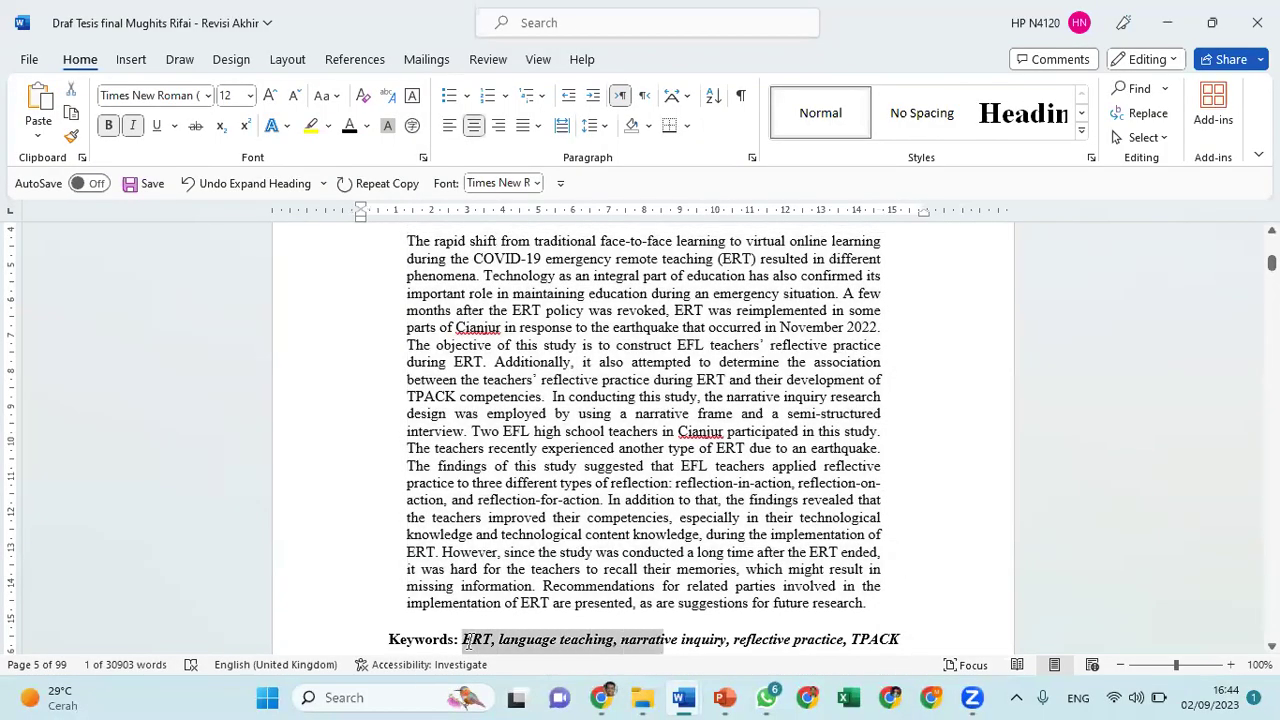
key(shift+Right)
key(shift+Right)
key(shift+Right)
key(shift+Right)
key(shift+Right)
key(shift+Right)
key(shift+Right)
key(shift+Right)
key(shift+Right)
key(shift+Right)
key(shift+Right)
key(shift+Right)
key(shift+Right)
key(shift+Right)
key(shift+Right)
key(shift+Right)
key(shift+Right)
key(shift+Right)
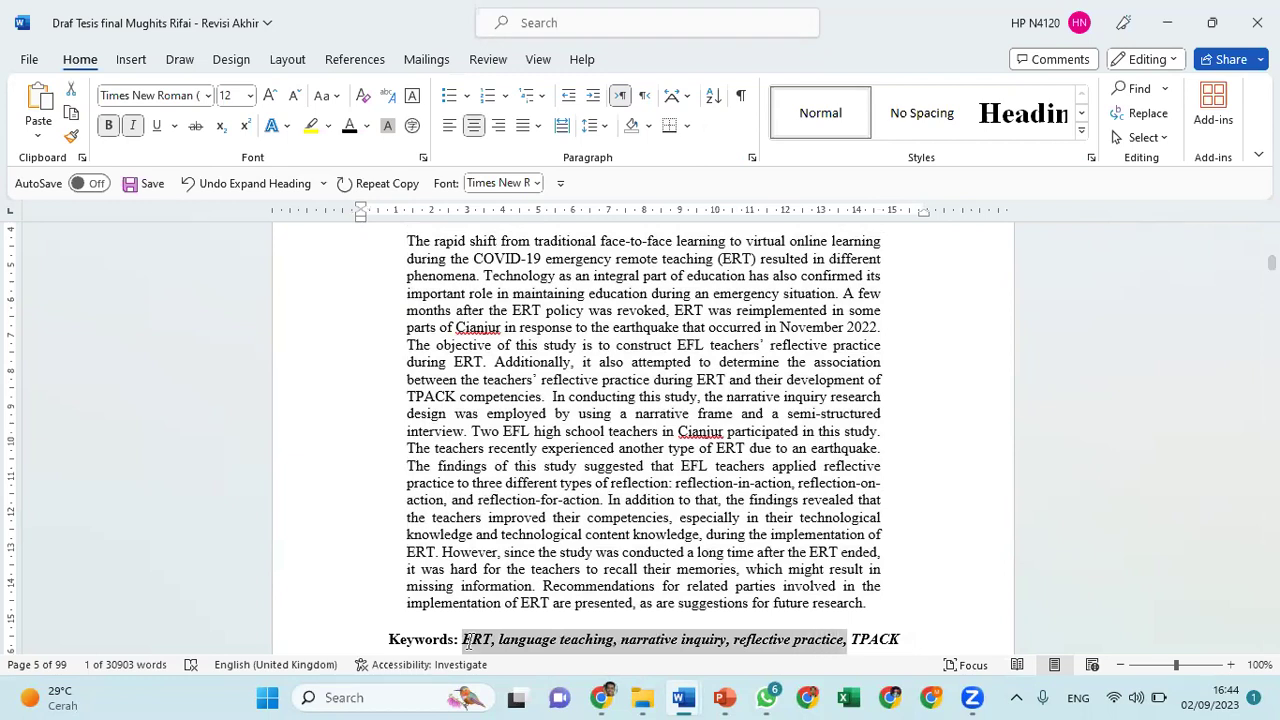
key(shift+Right)
key(shift+Right)
key(shift+Right)
key(ctrl+c)
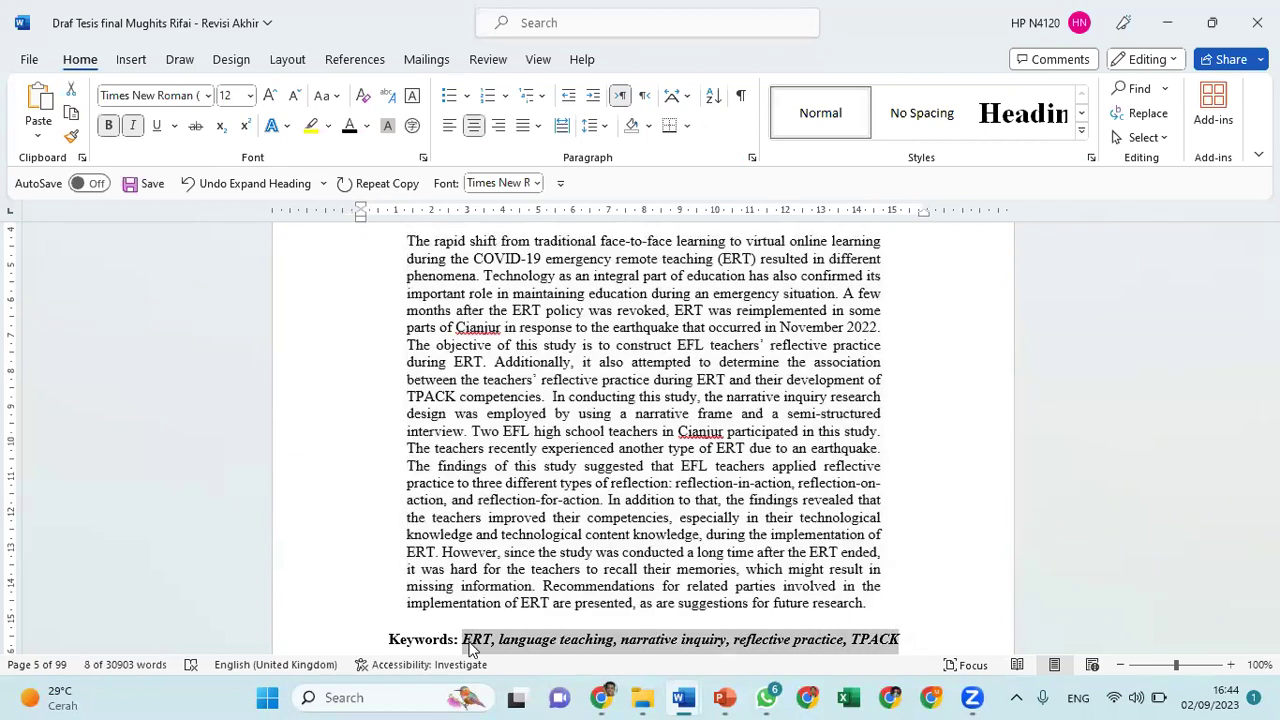
key(alt+Tab)
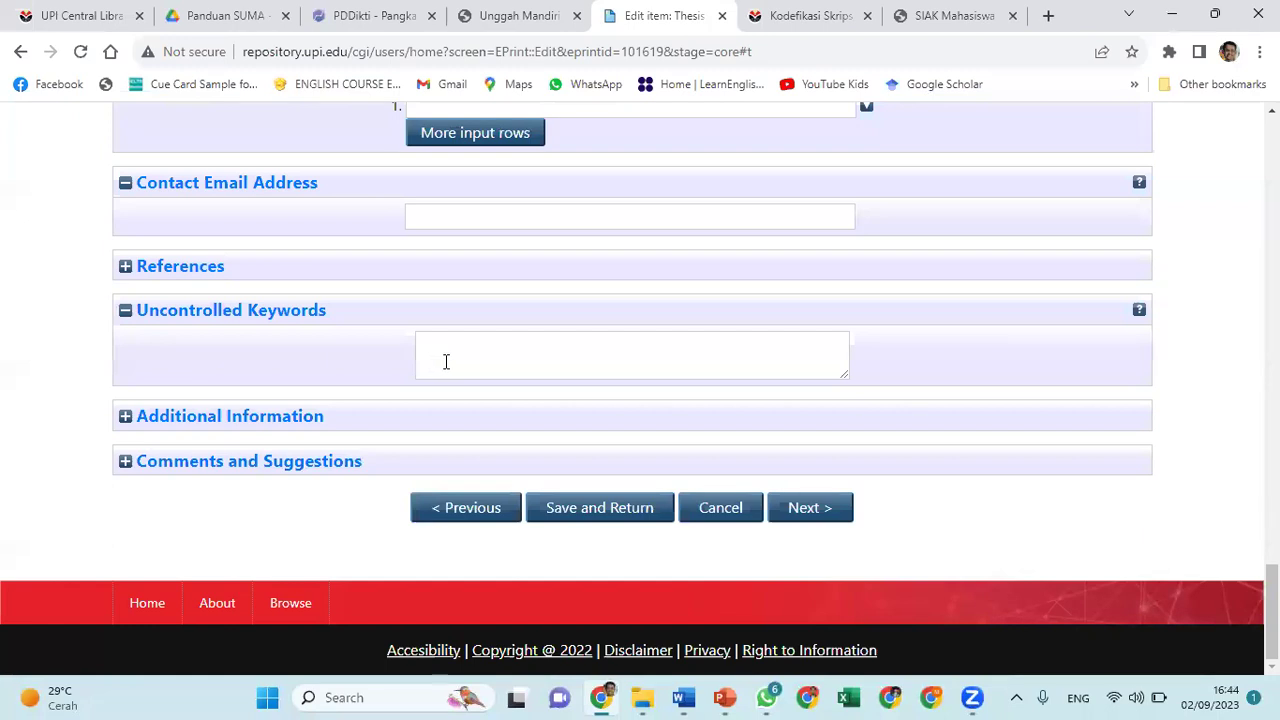
Paste 'ERT, language teaching, narrative inquiry, reflective practice, TPACK' into Uncontrolled Keywords; check Additional Information and Comments
click(446, 361)
key(ctrl+v)
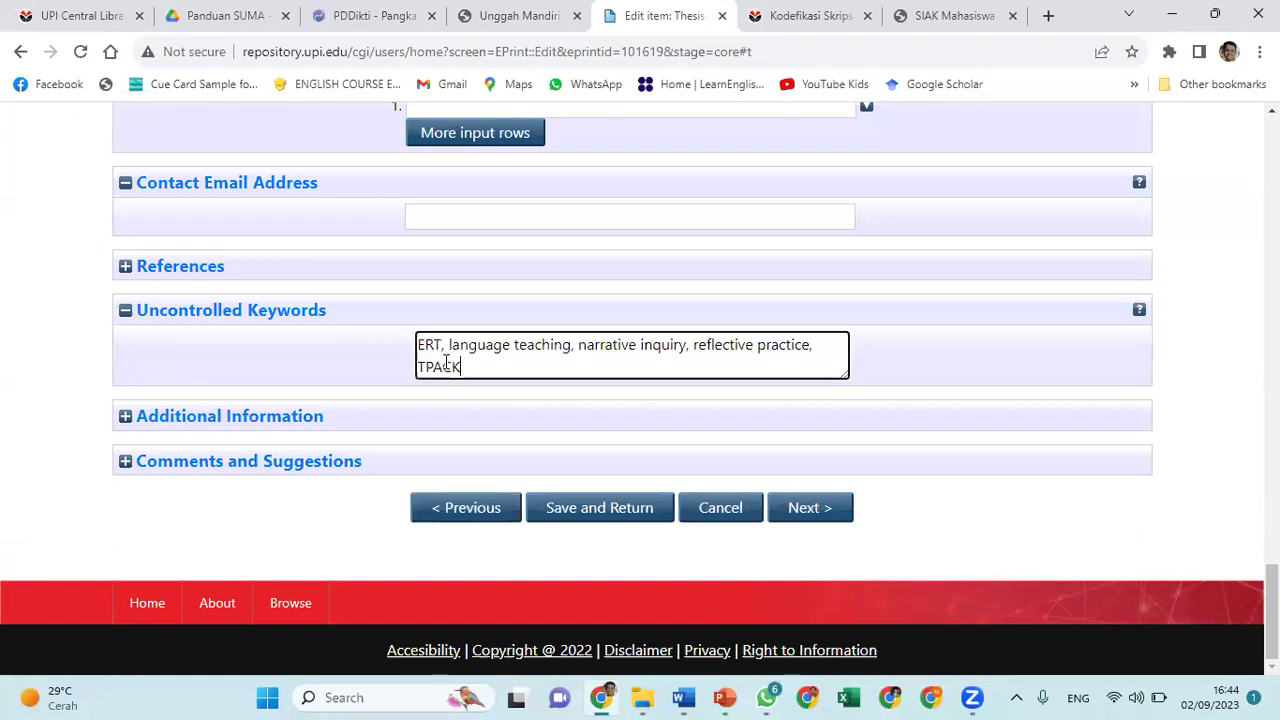
click(126, 418)
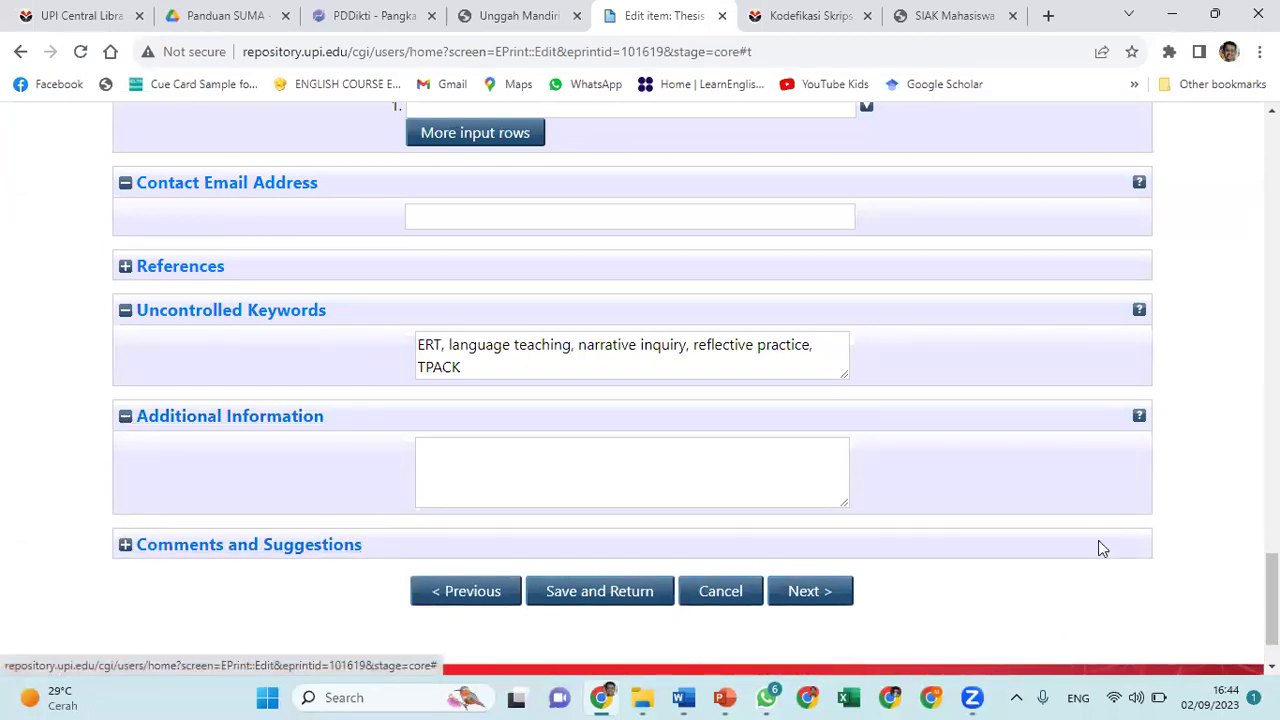
scroll(1109, 554, down, 1)
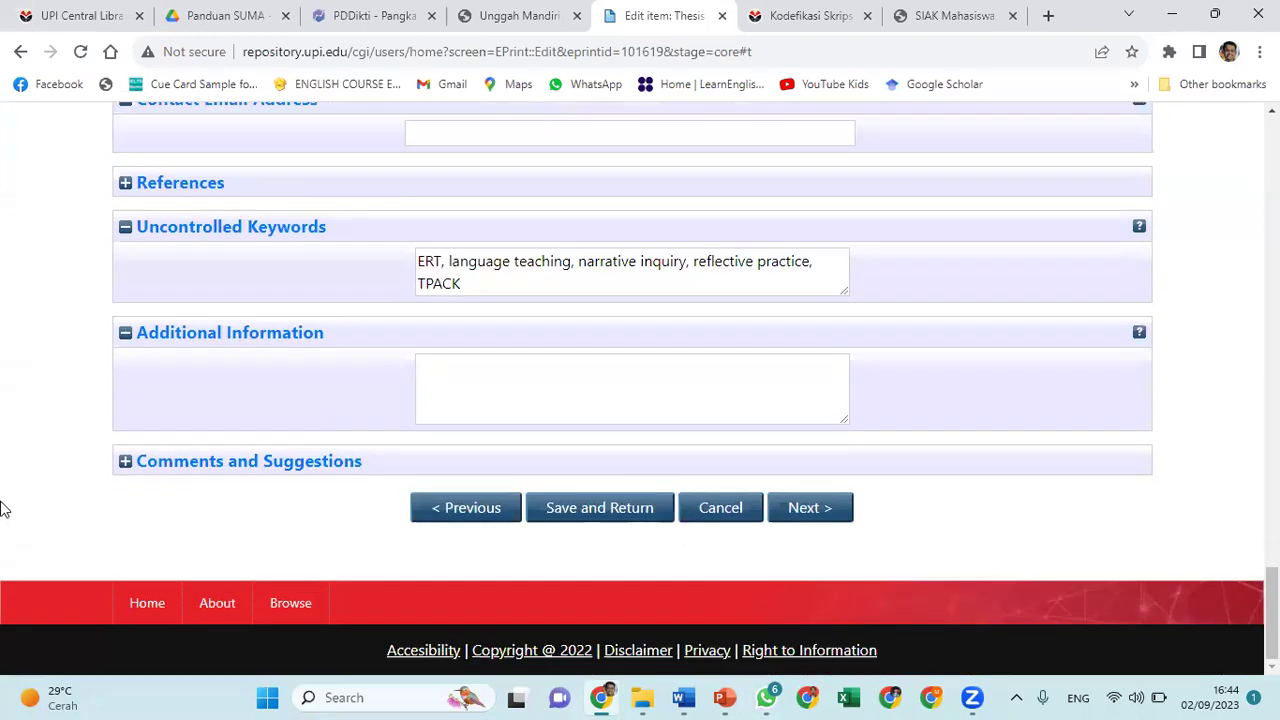
click(126, 466)
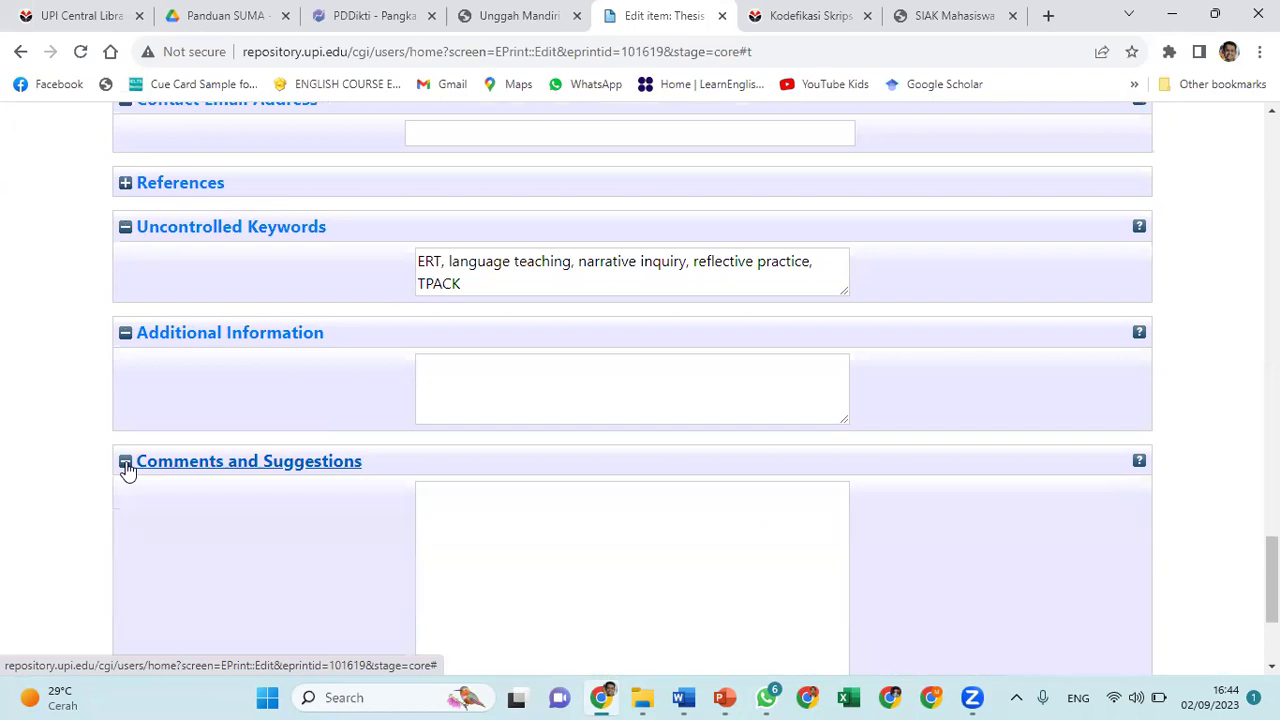
click(126, 466)
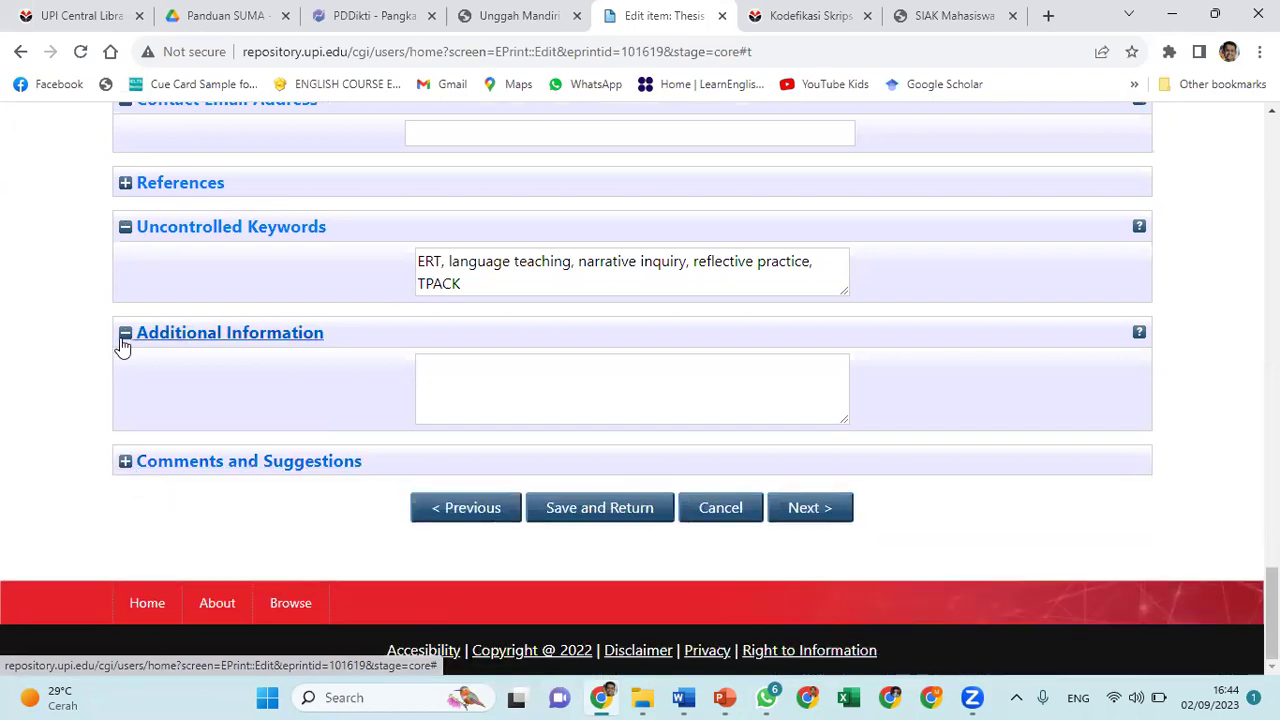
click(121, 340)
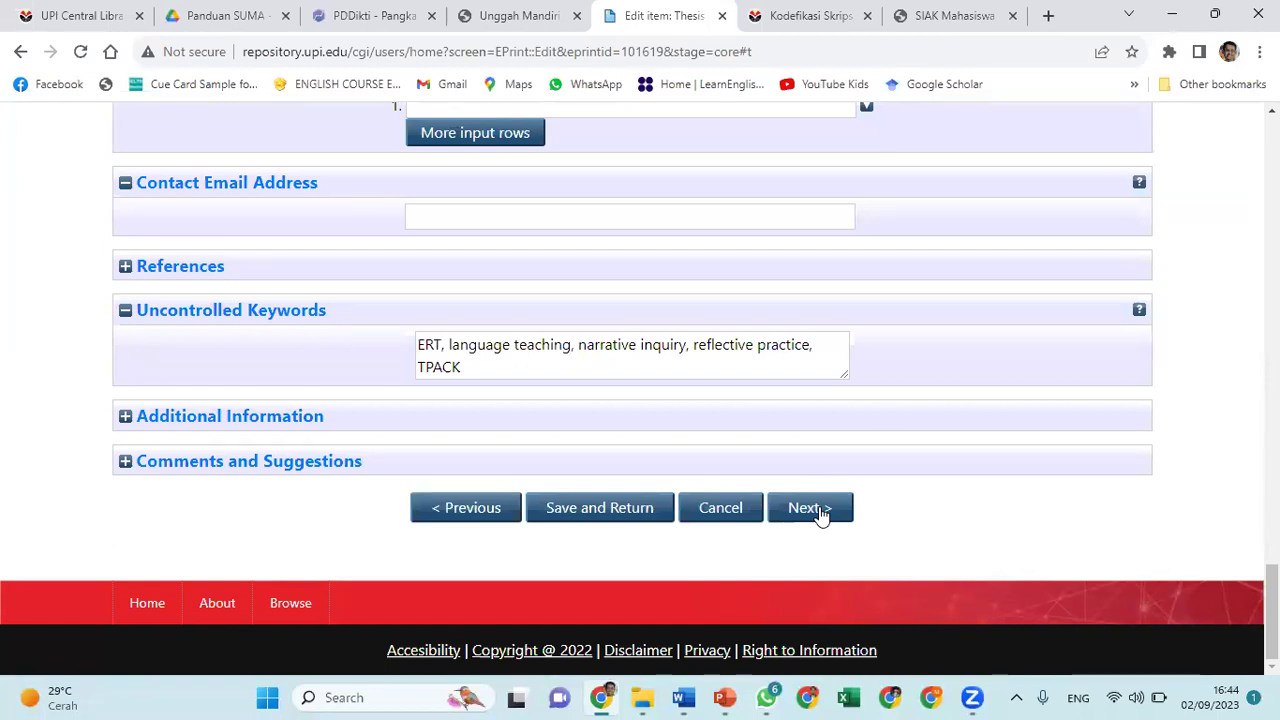
Continue to Subjects and add L Education (General) as the thesis subject
click(820, 512)
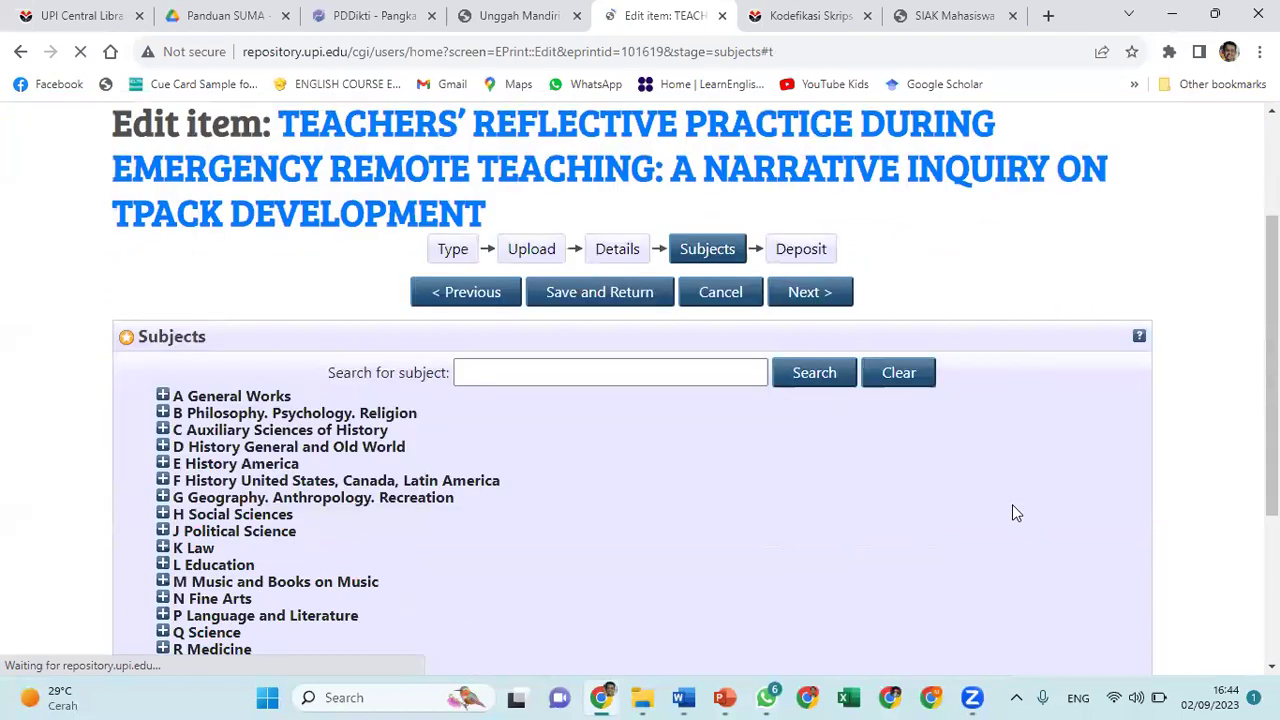
scroll(1012, 512, down, 2)
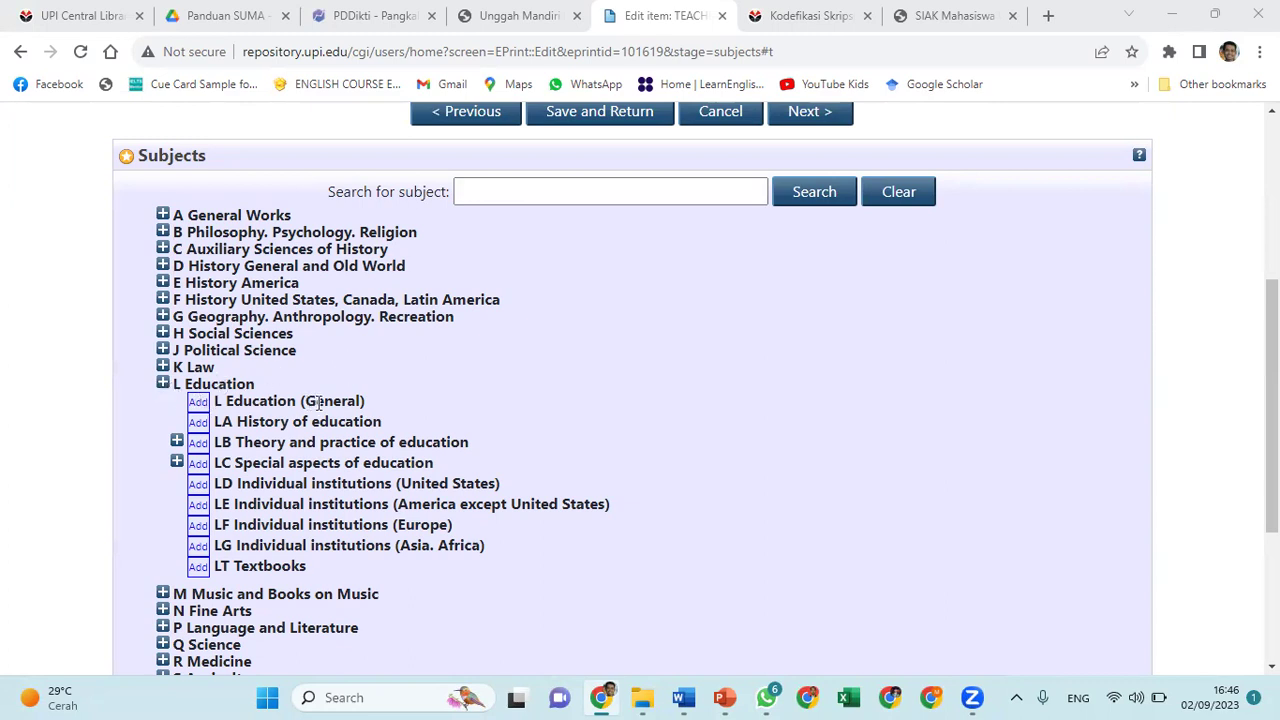
click(197, 405)
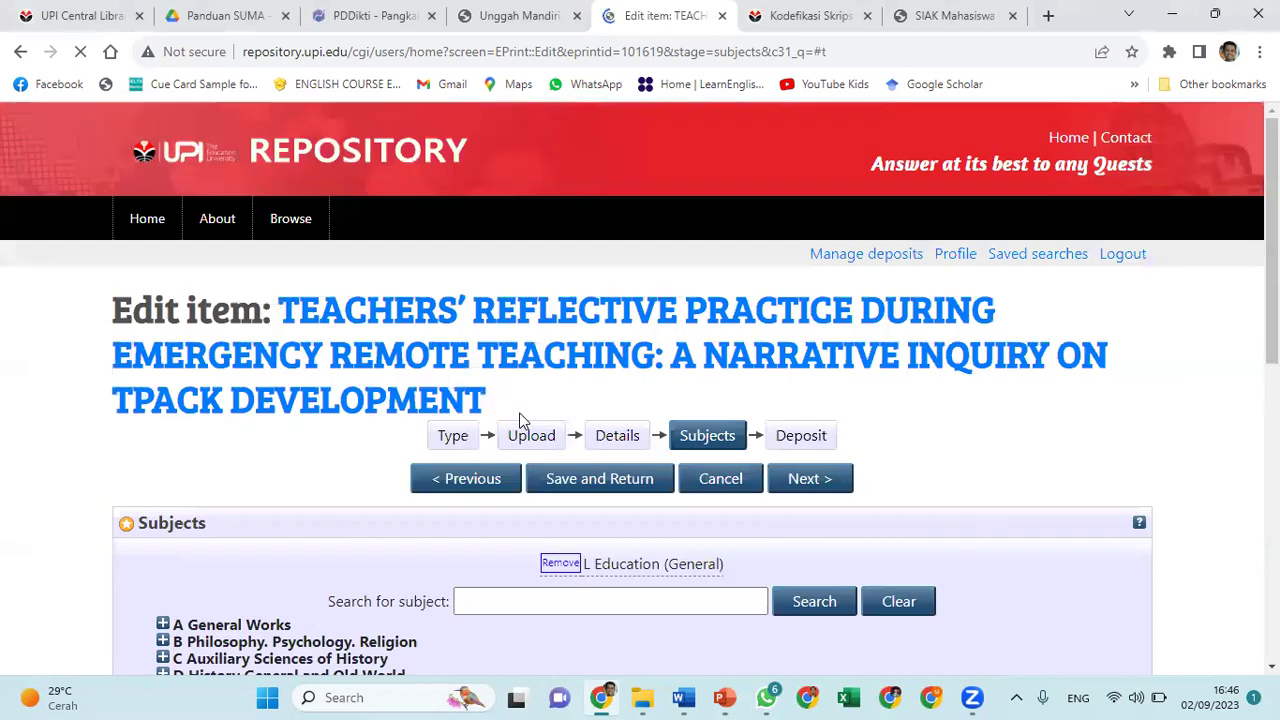
scroll(1055, 448, down, 5)
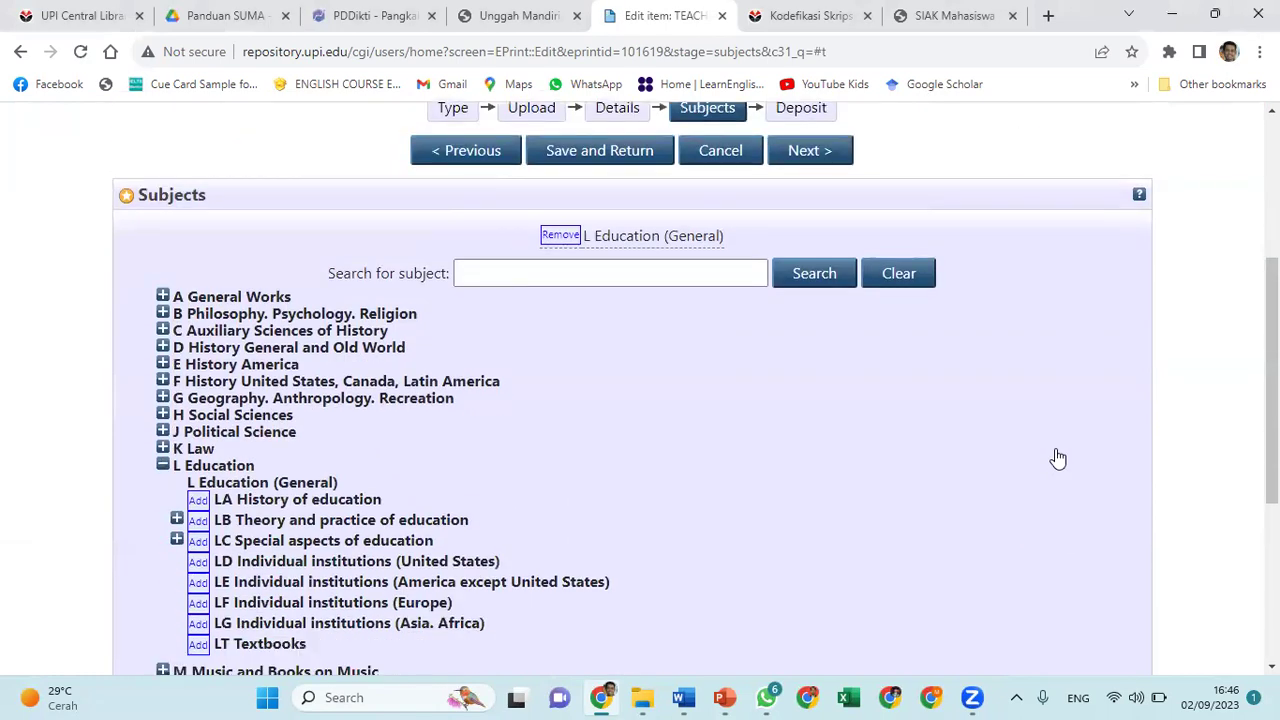